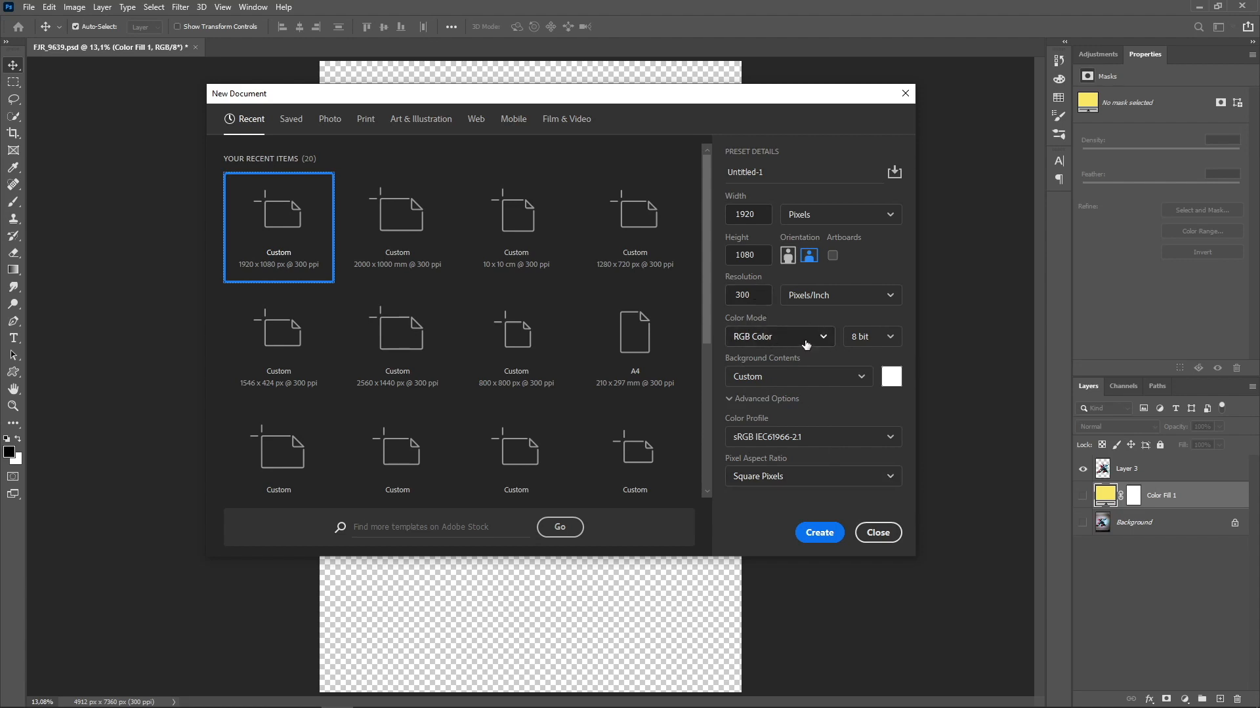
Create a 1920 x 1080 px, 300 ppi RGB document and bring the dancer cutout from FJR_9639.psd into it.
{"action": "left_click", "coordinate": [819, 533]}
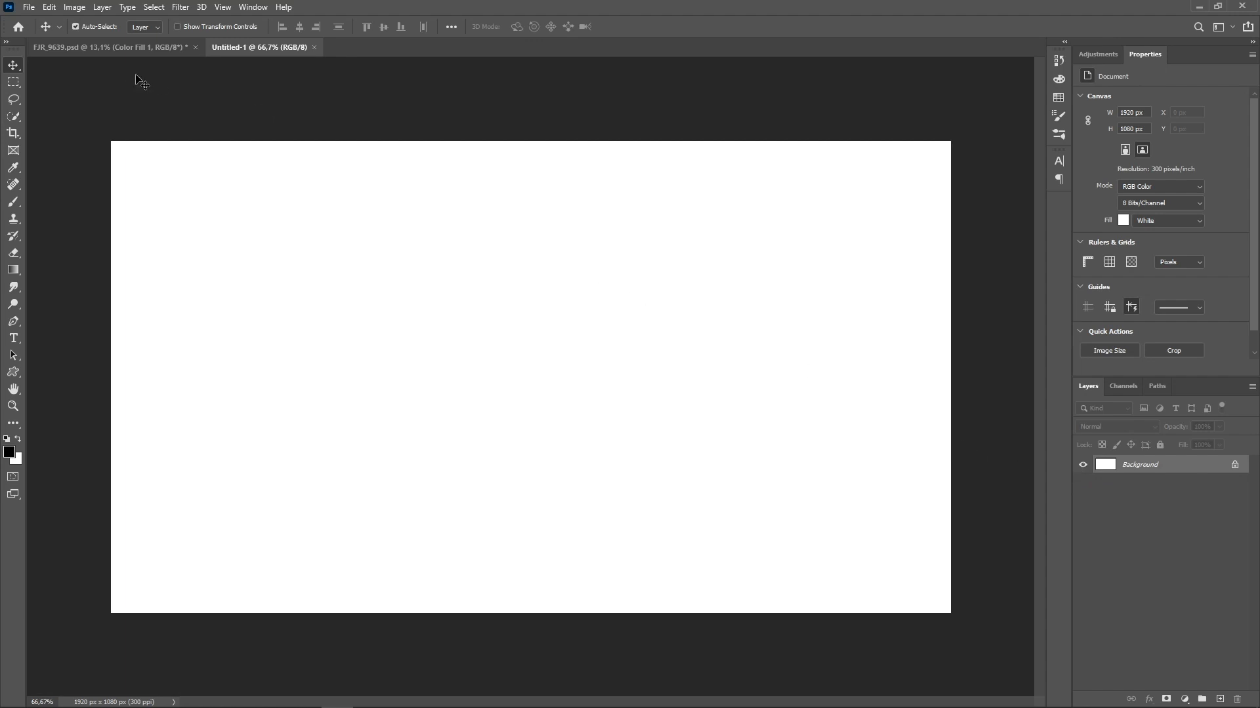
{"action": "left_click", "coordinate": [126, 47]}
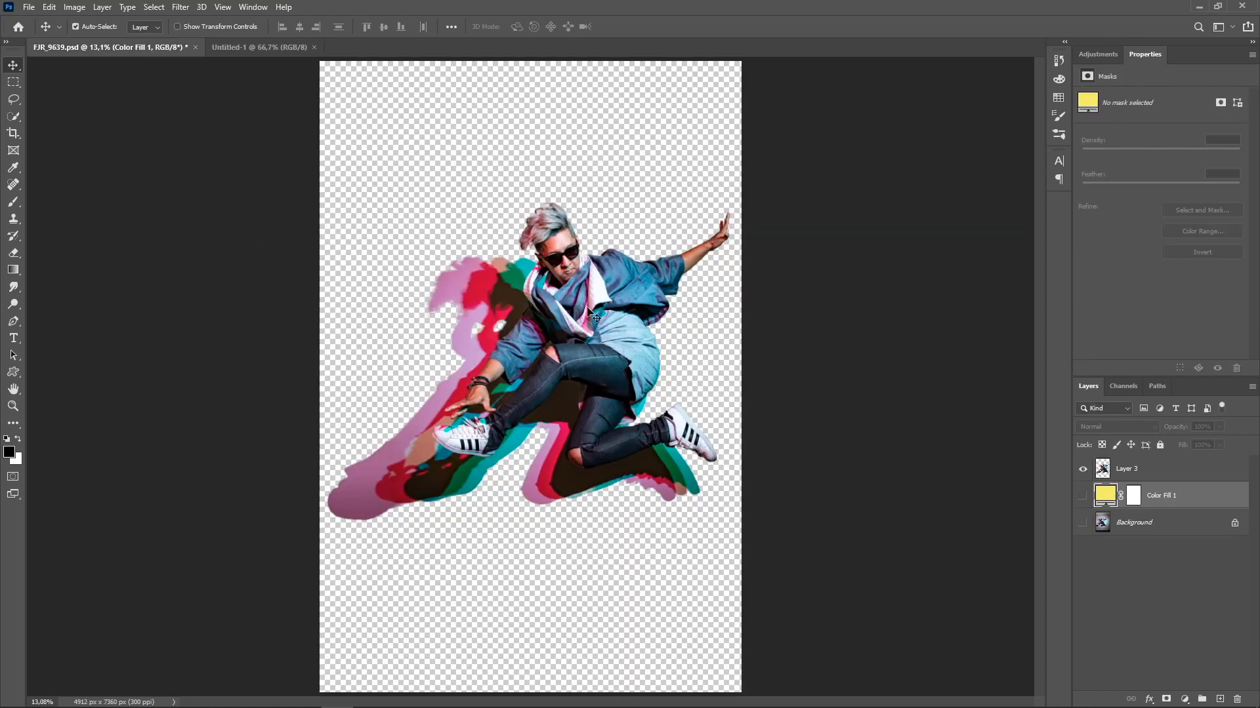
{"action": "left_click_drag", "start_coordinate": [589, 313], "coordinate": [546, 392]}
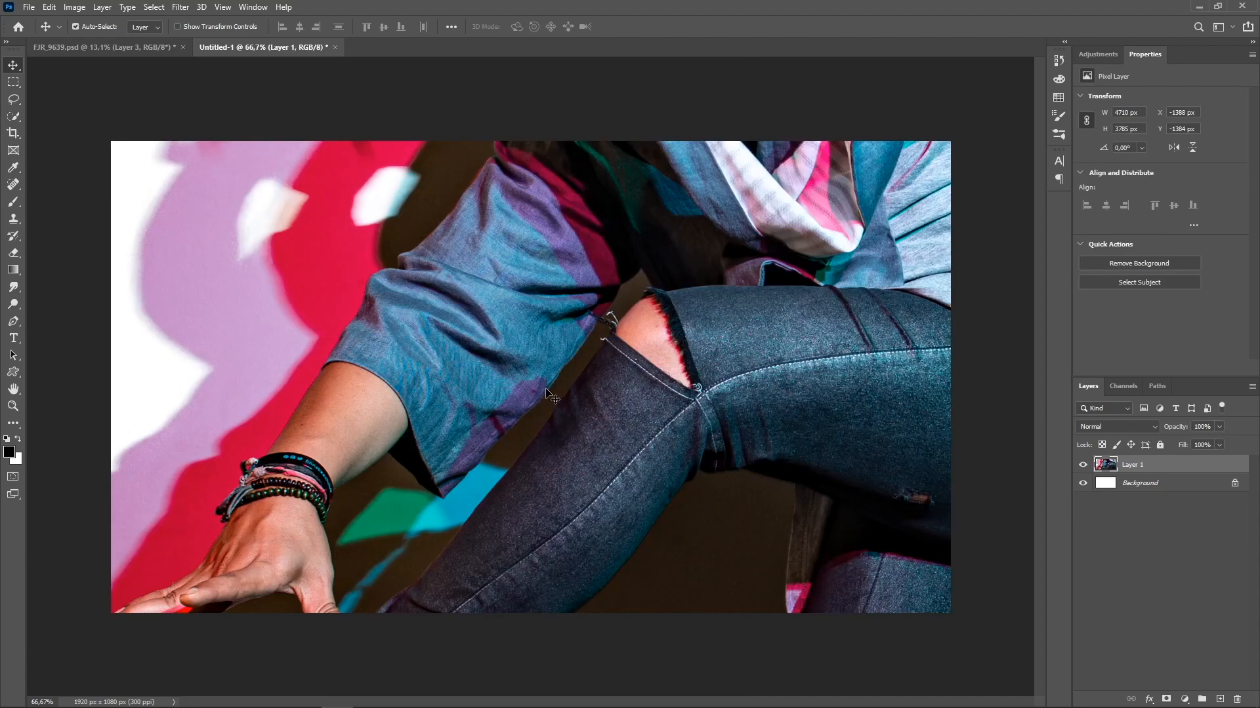
Scale the dancer layer proportionally to about 886 x 712 px and place it at about X 44, Y 270 px.
{"action": "scroll", "coordinate": [546, 392], "scroll_direction": "down", "scroll_amount": 10}
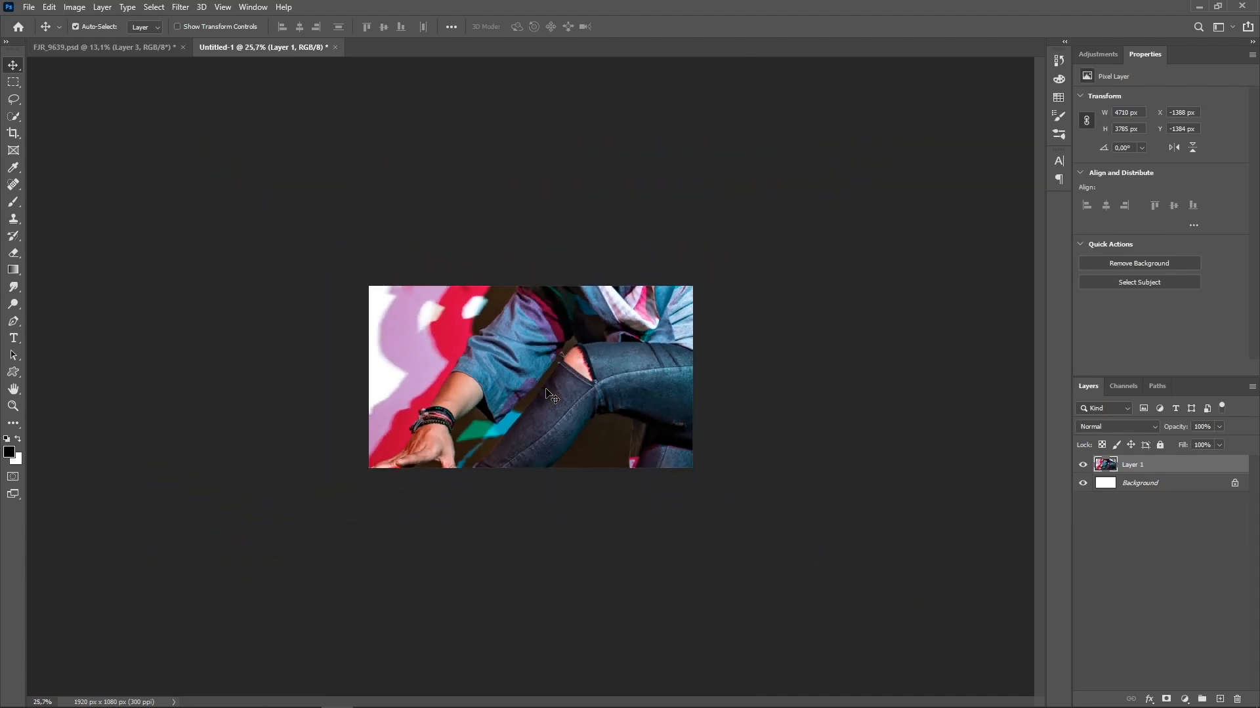
{"action": "key", "text": "ctrl"}
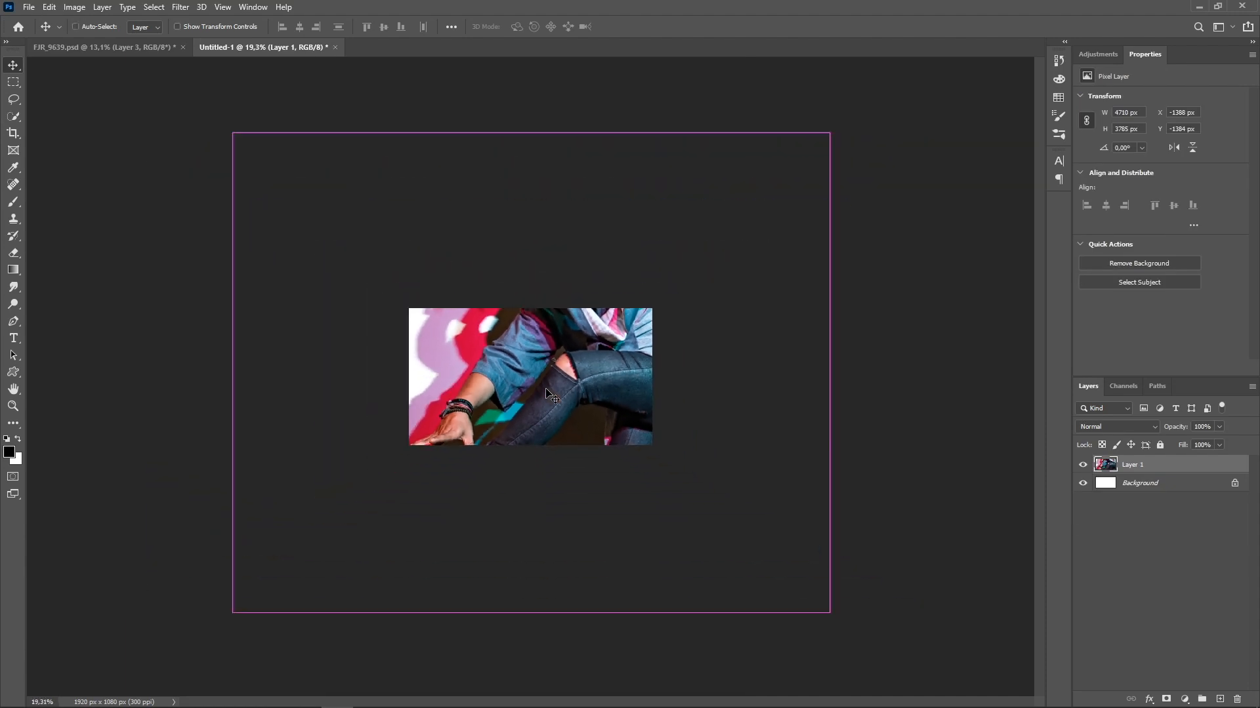
{"action": "key", "text": "ctrl+t"}
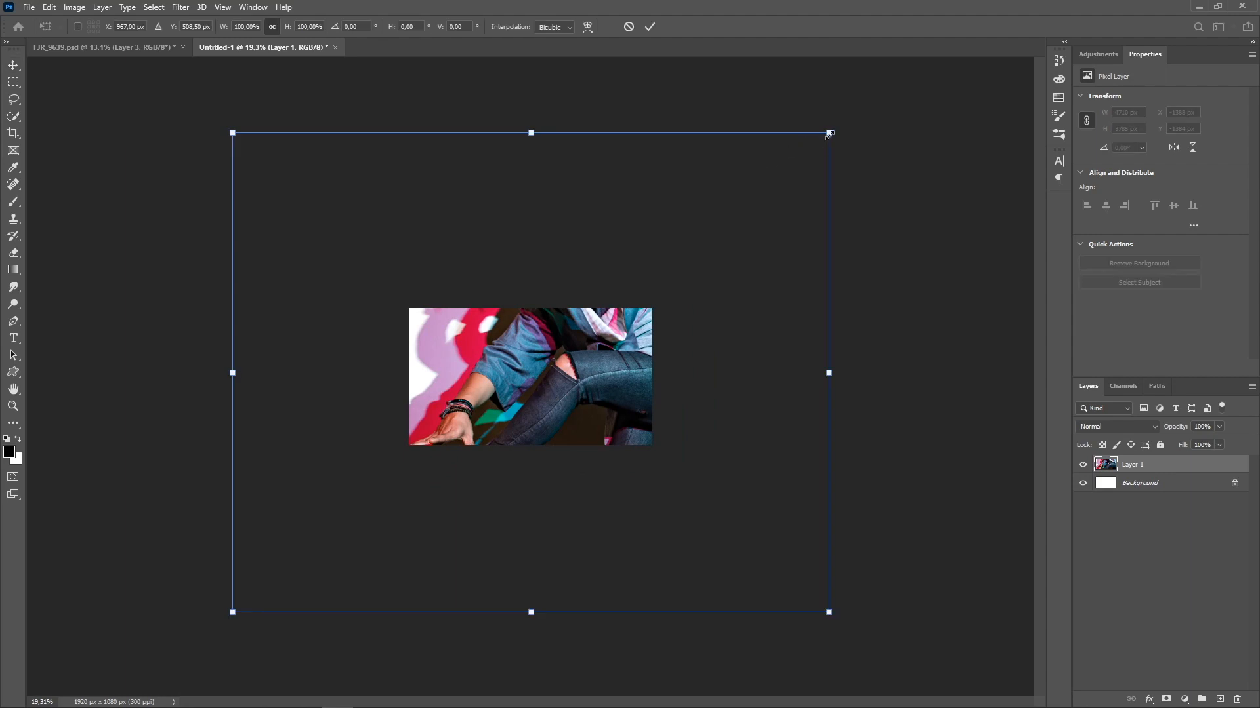
{"action": "left_click_drag", "start_coordinate": [828, 133], "coordinate": [601, 332]}
{"action": "scroll", "coordinate": [525, 392], "scroll_direction": "up", "scroll_amount": 6}
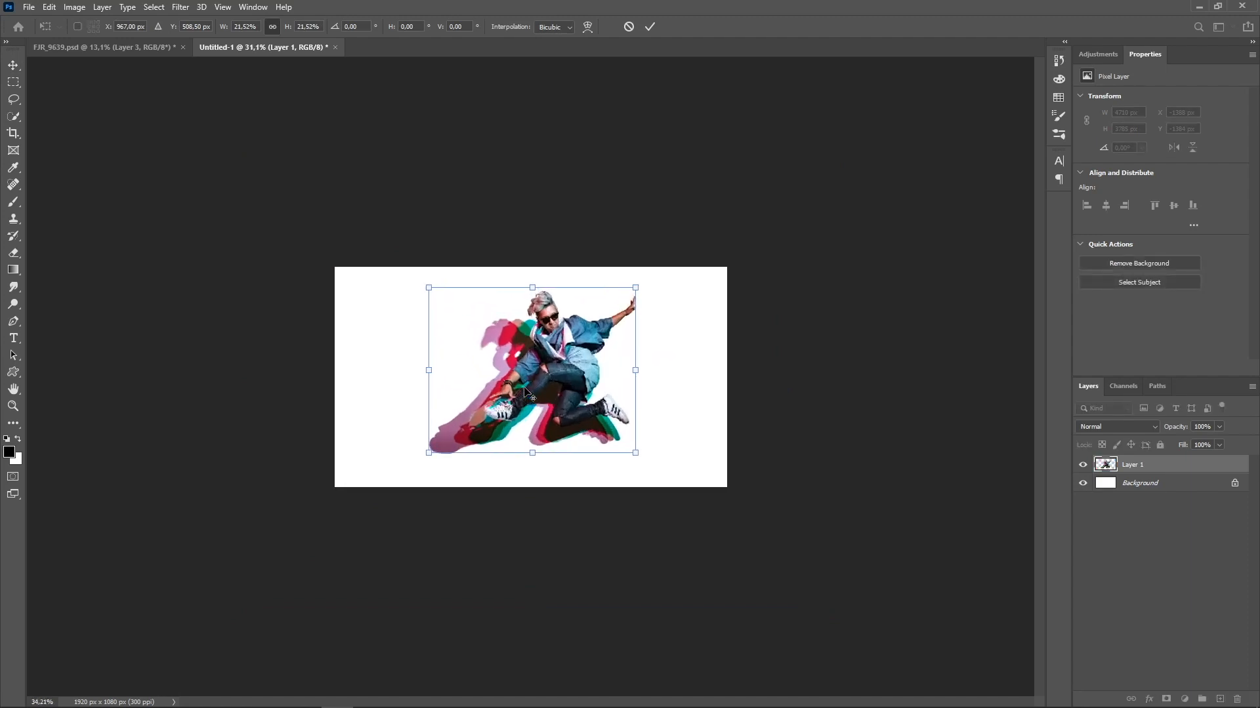
{"action": "left_click_drag", "start_coordinate": [589, 338], "coordinate": [417, 383]}
{"action": "left_click_drag", "start_coordinate": [564, 248], "coordinate": [516, 284]}
{"action": "key", "text": "Return"}
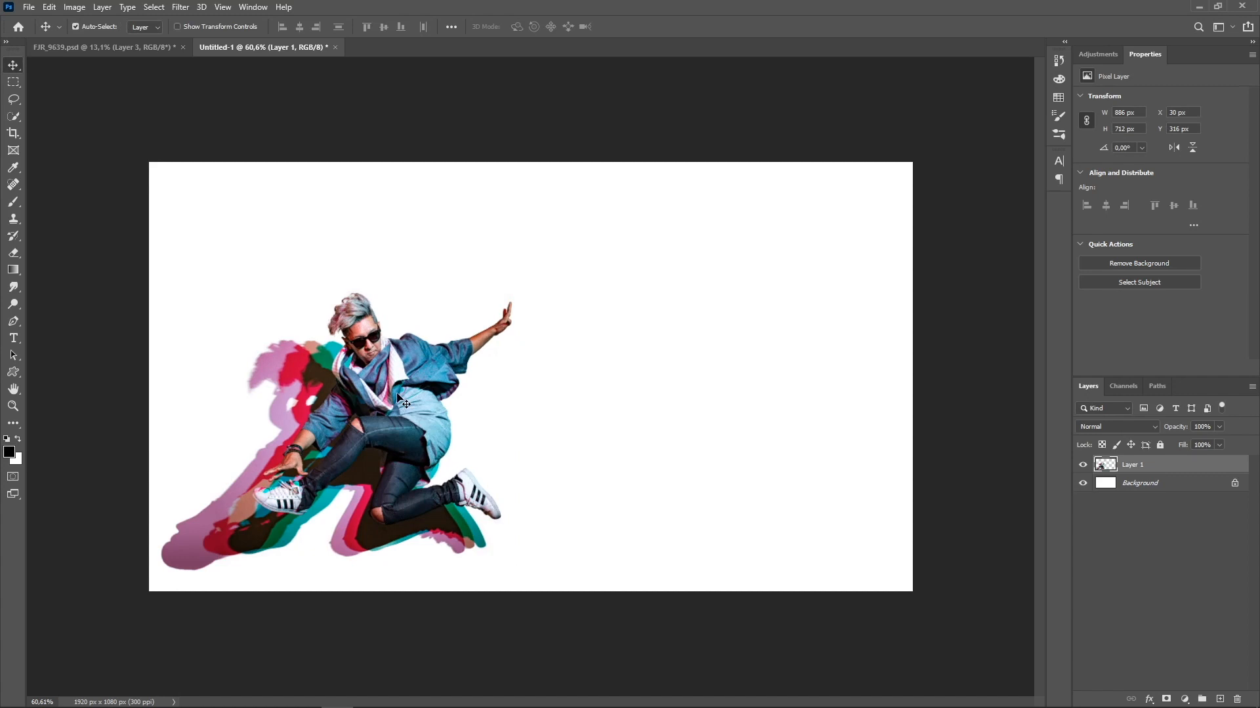
{"action": "left_click_drag", "start_coordinate": [398, 397], "coordinate": [405, 379]}
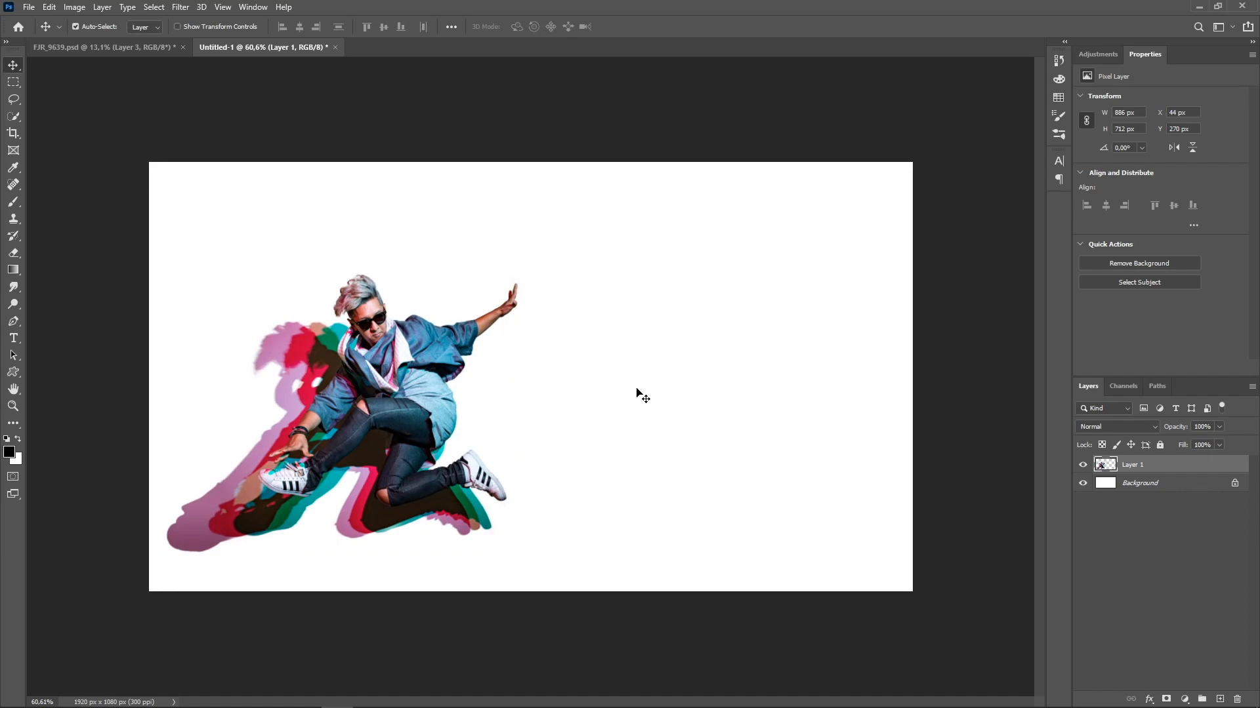
Duplicate the dancer layer, leaving only the copy visible with the white background and original dancer hidden.
{"action": "left_click", "coordinate": [1082, 484]}
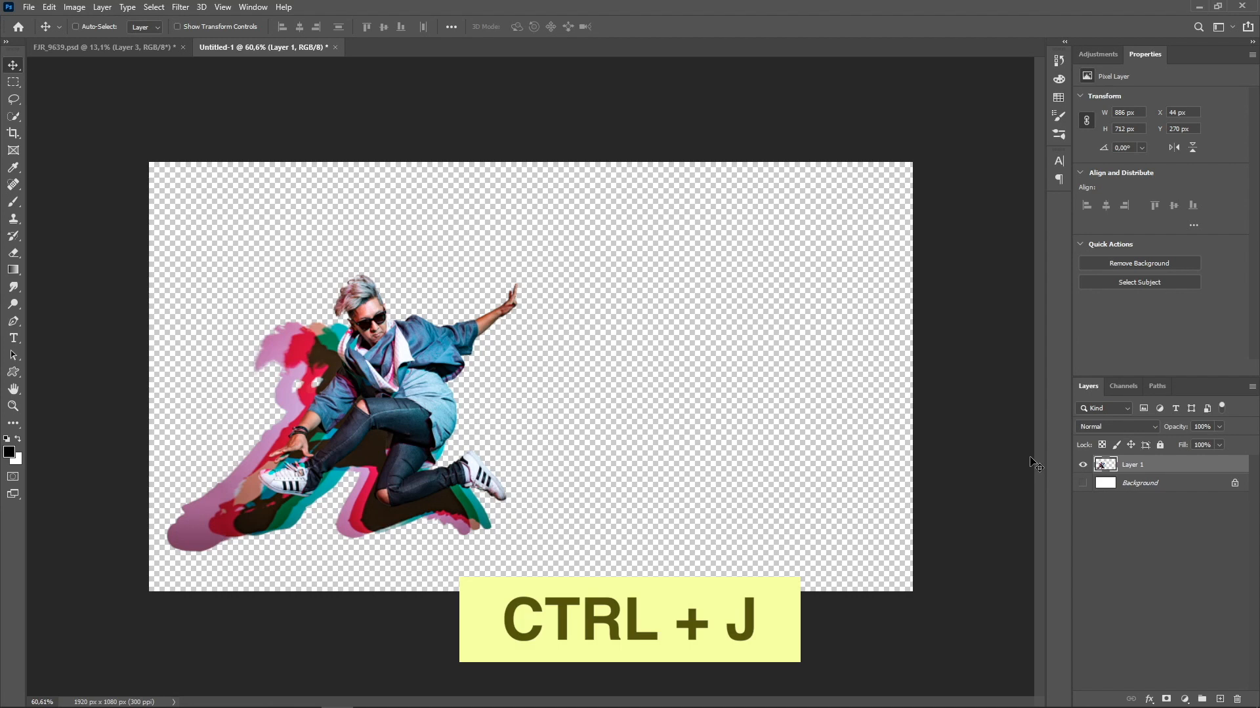
{"action": "key", "text": "ctrl+j"}
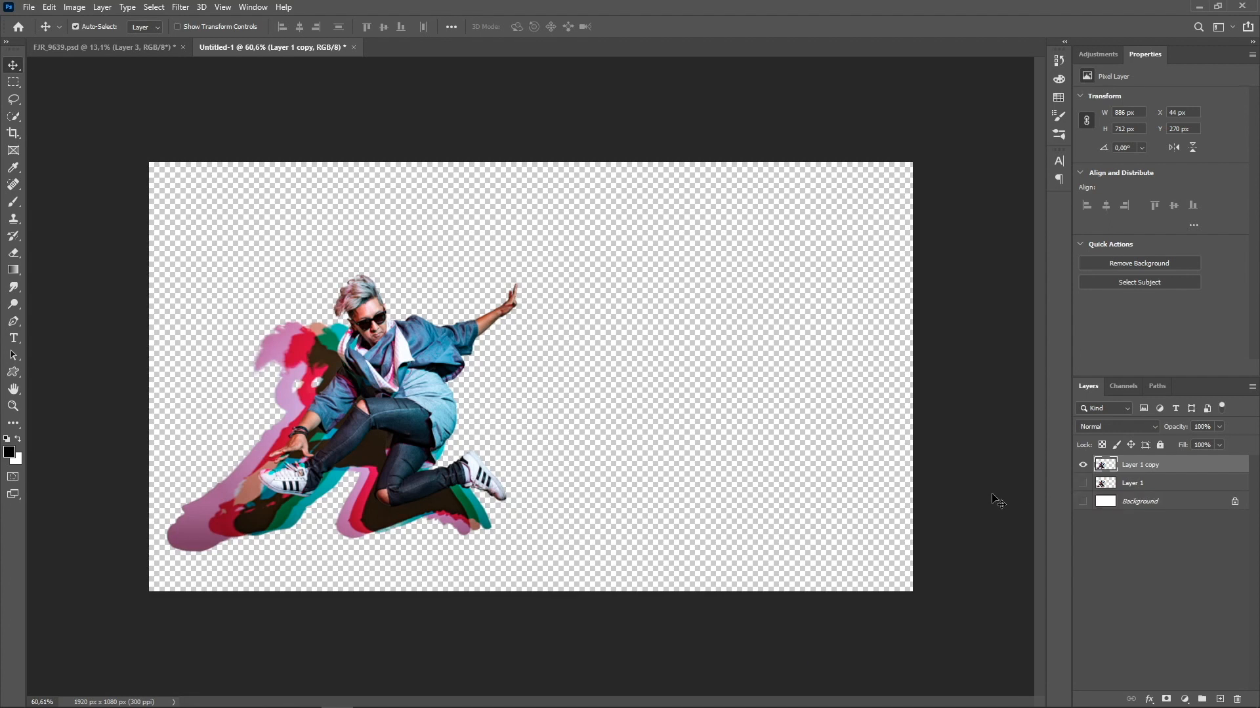
{"action": "left_click", "coordinate": [1081, 484]}
Make ten further duplicates of the visible dancer copy, offsetting each one 2 px left of the previous one.
{"action": "key", "text": "alt"}
{"action": "key", "text": "alt+Left"}
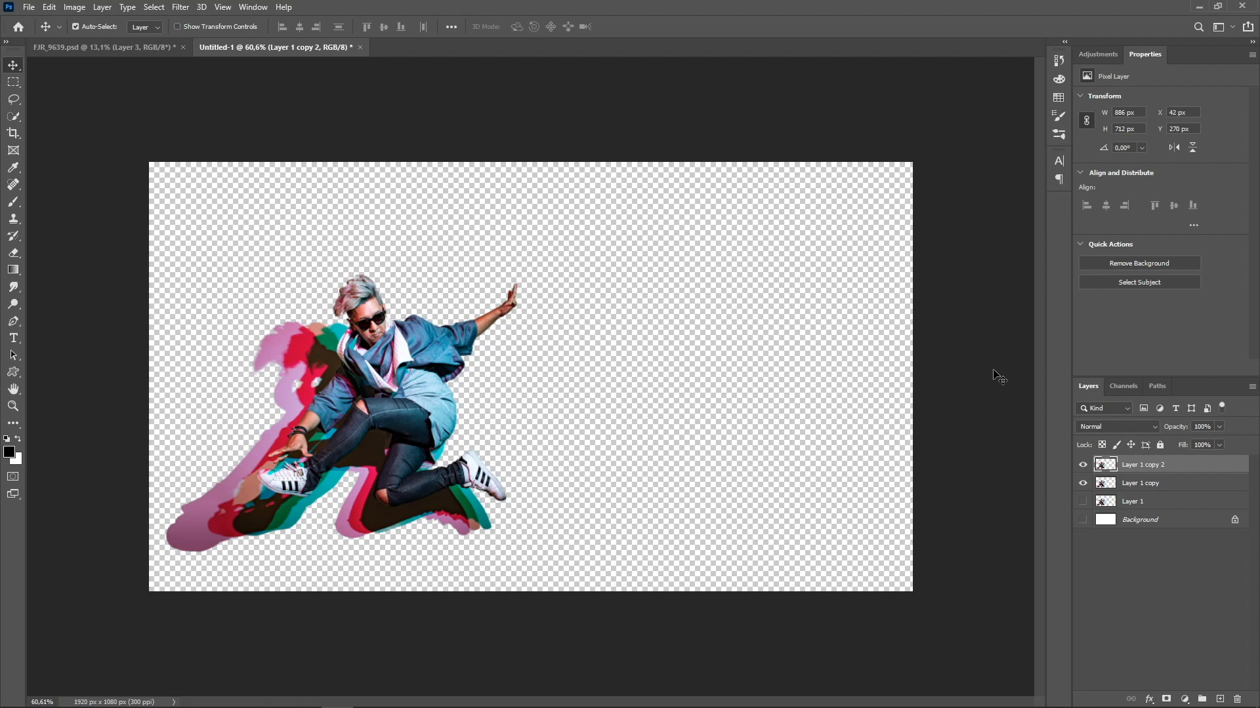
{"action": "key", "text": "alt"}
{"action": "key", "text": "alt+Left"}
{"action": "key", "text": "alt+Left"}
{"action": "key", "text": "alt+Left"}
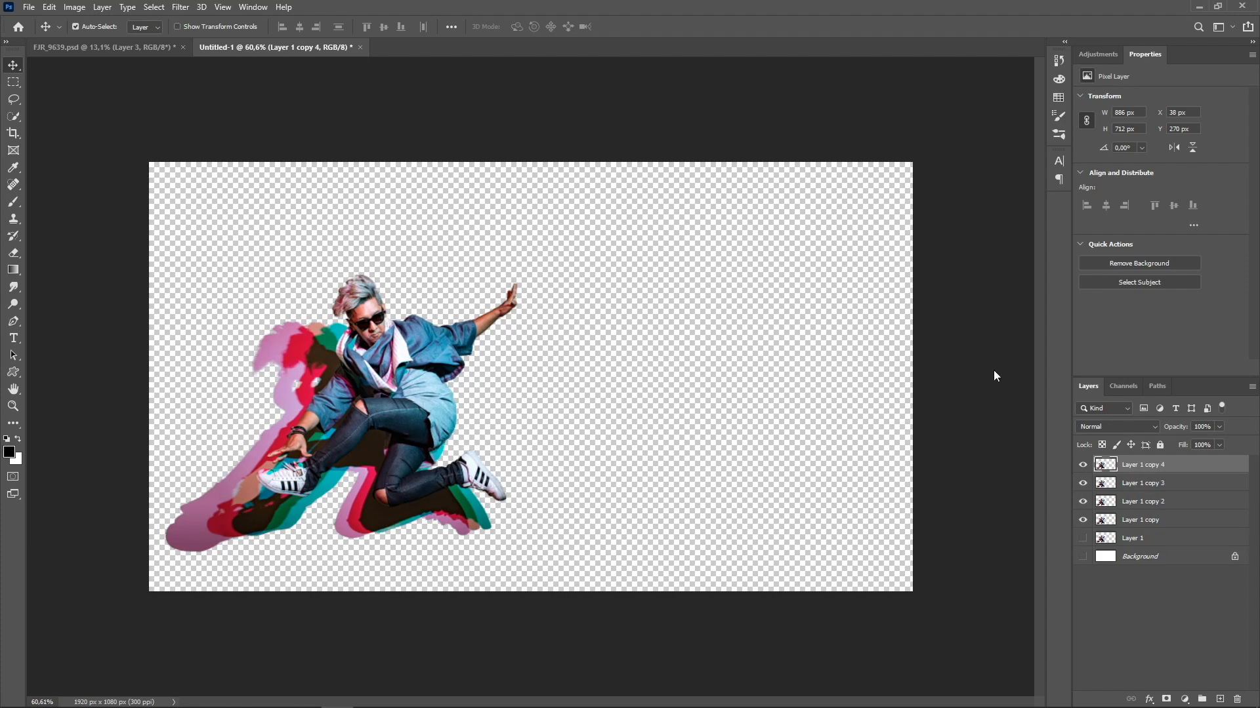
{"action": "key", "text": "alt+Left"}
{"action": "key", "text": "alt+Left"}
{"action": "key", "text": "alt+Left"}
{"action": "key", "text": "alt+Left"}
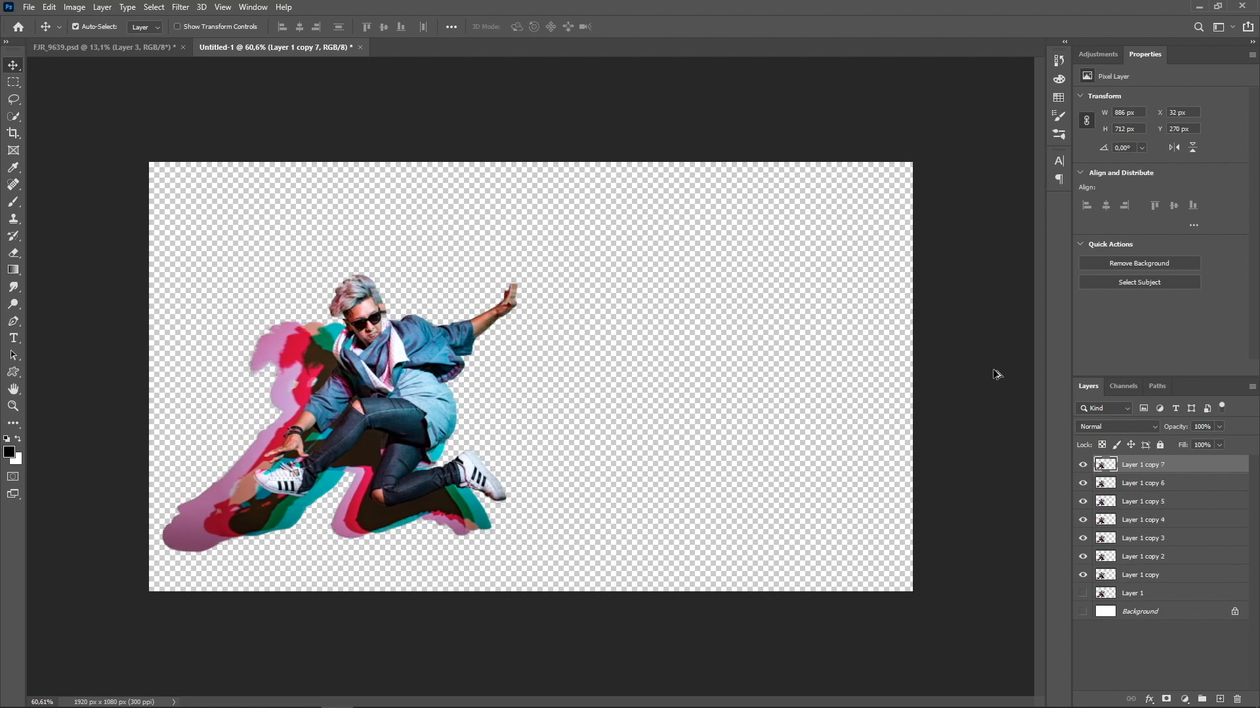
{"action": "key", "text": "alt+Left"}
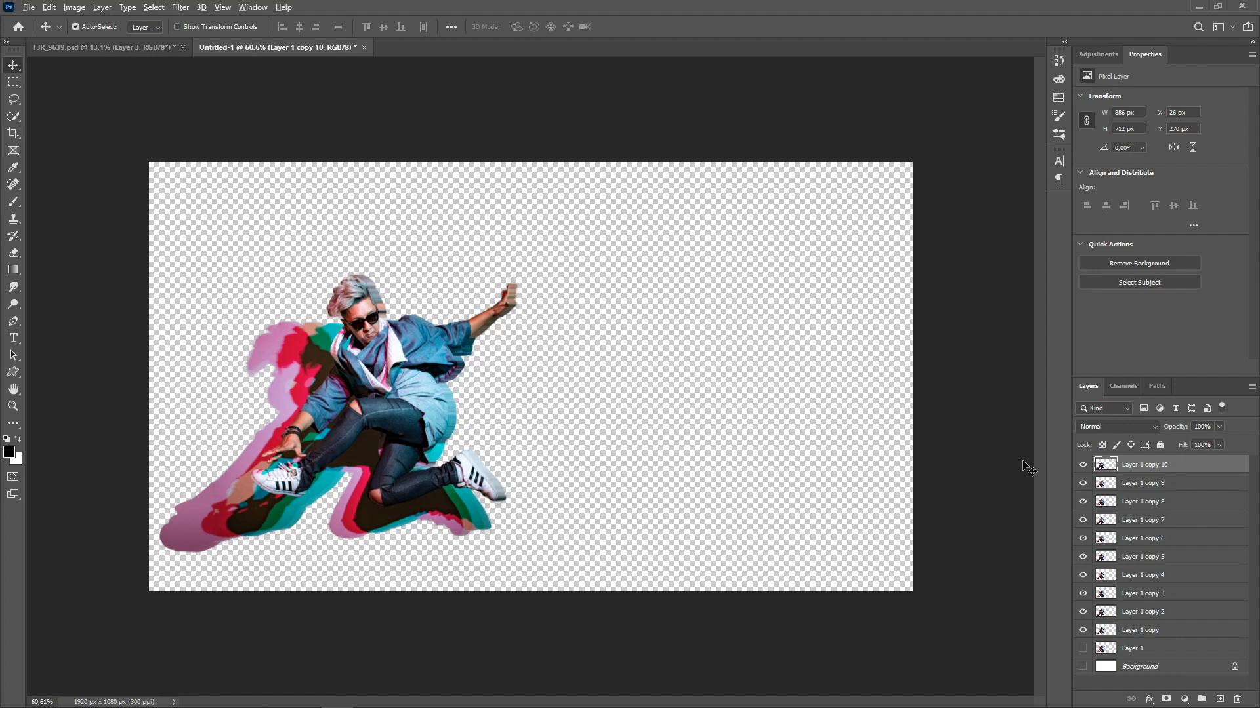
{"action": "key", "text": "alt+Left"}
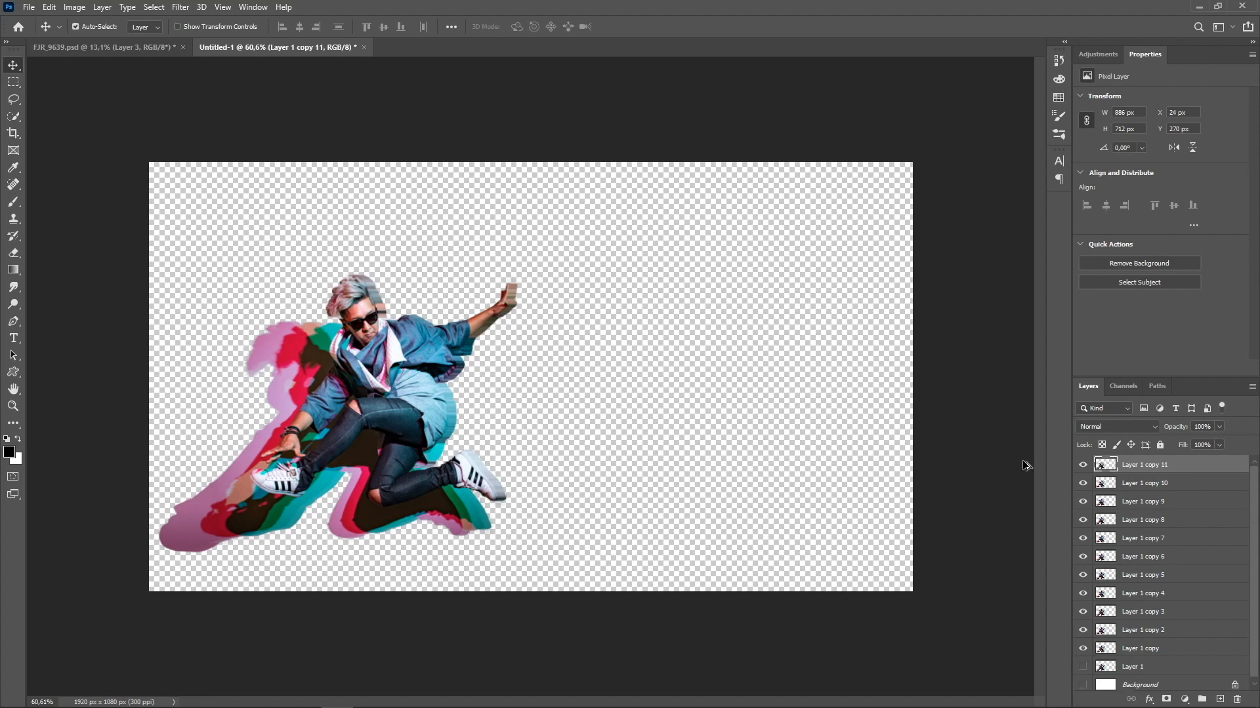
Merge the layers from Layer 1 copy 10 down to Layer 1 copy, keeping Layer 1 copy 11 separate.
{"action": "left_click", "coordinate": [1131, 484]}
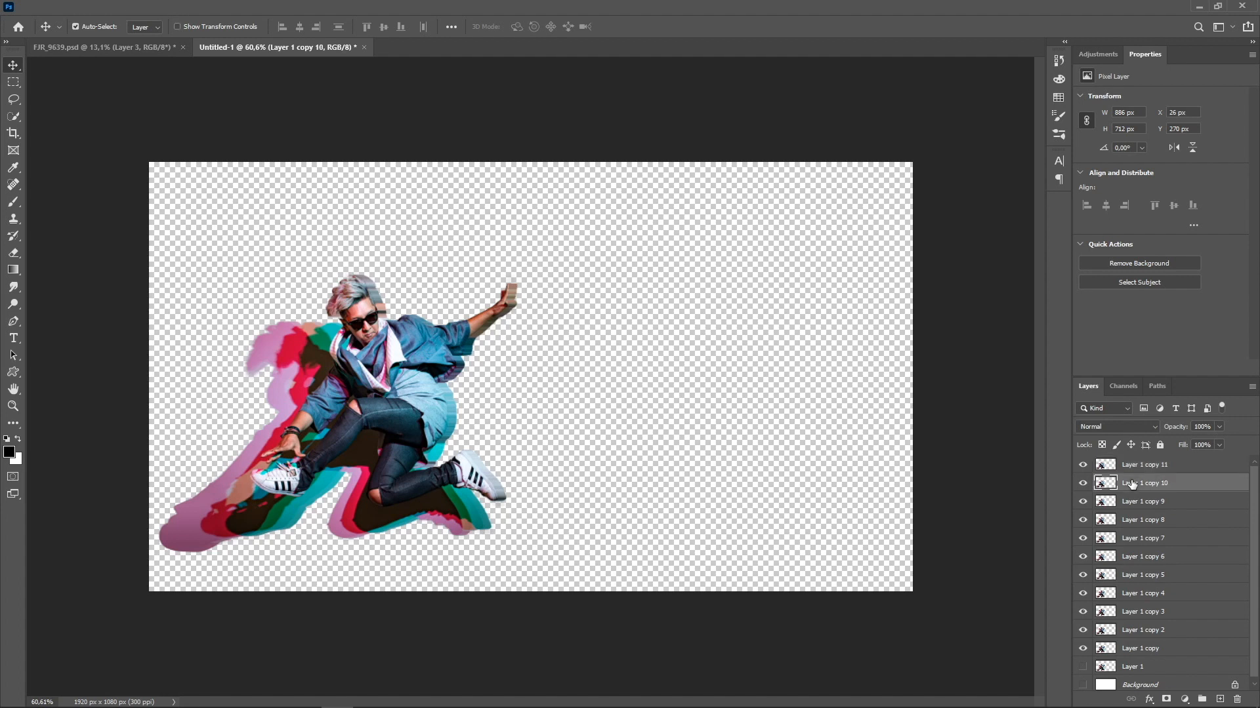
{"action": "left_click", "coordinate": [1148, 652], "text": "shift"}
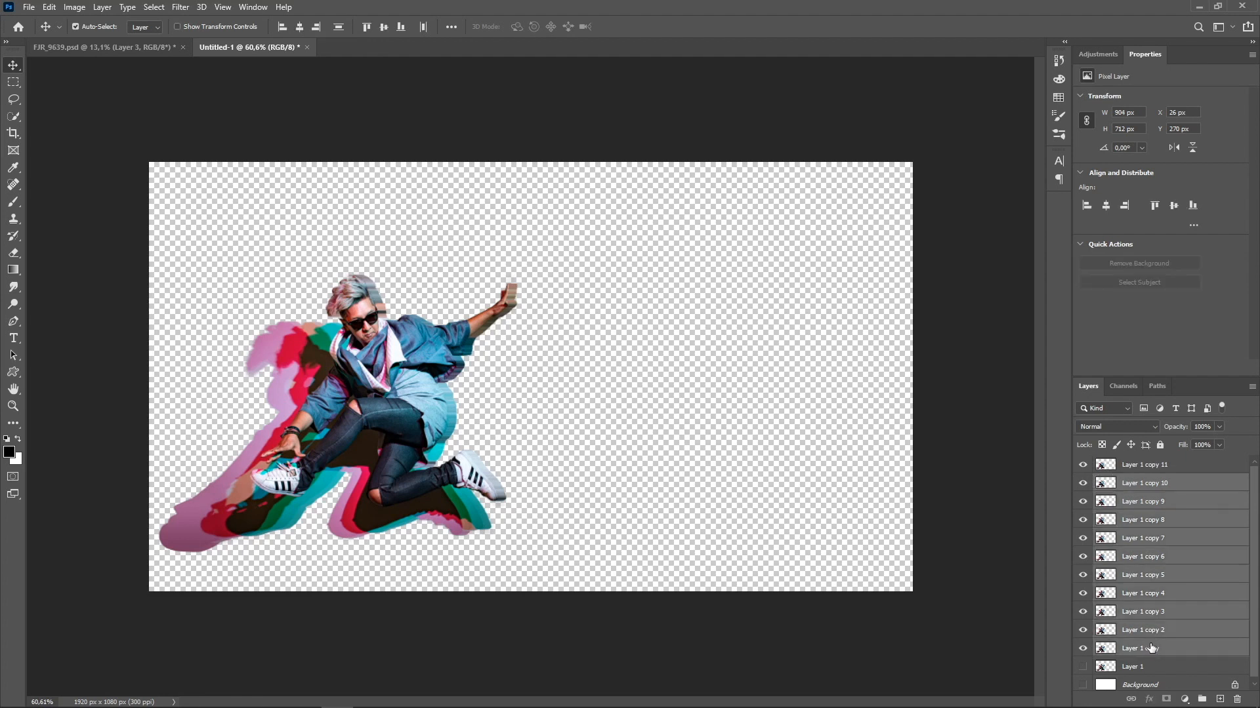
{"action": "key", "text": "ctrl"}
{"action": "key", "text": "ctrl+e"}
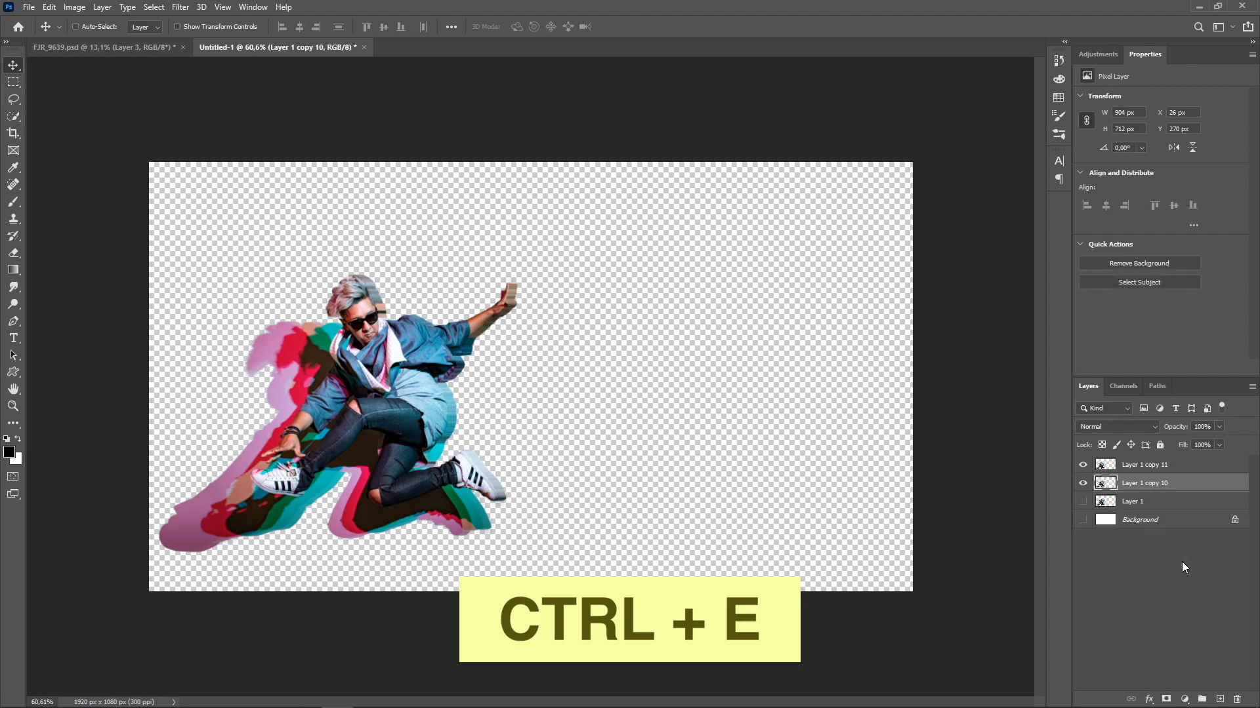
Extend the trail from Layer 1 copy 11 with eleven more duplicates, each shifted 2 px further left.
{"action": "left_click", "coordinate": [1137, 467]}
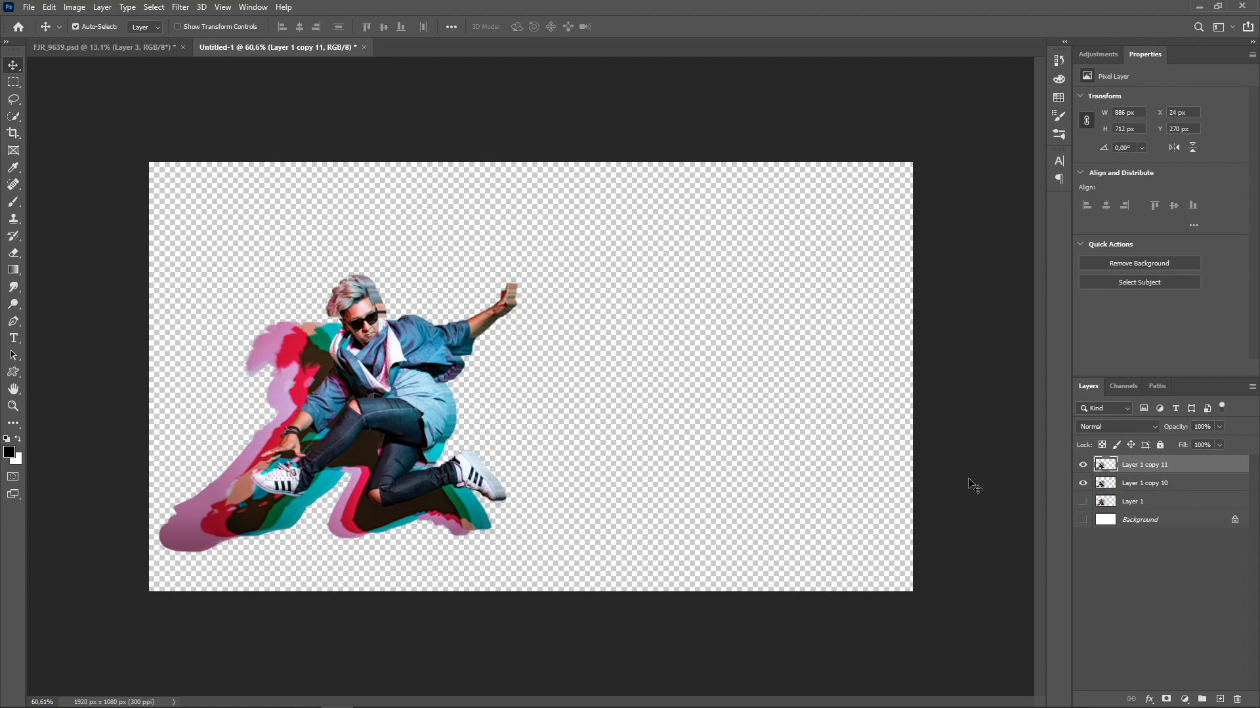
{"action": "key", "text": "alt"}
{"action": "key", "text": "alt+Left"}
{"action": "key", "text": "alt+Left"}
{"action": "key", "text": "alt+Left"}
{"action": "key", "text": "alt+Left"}
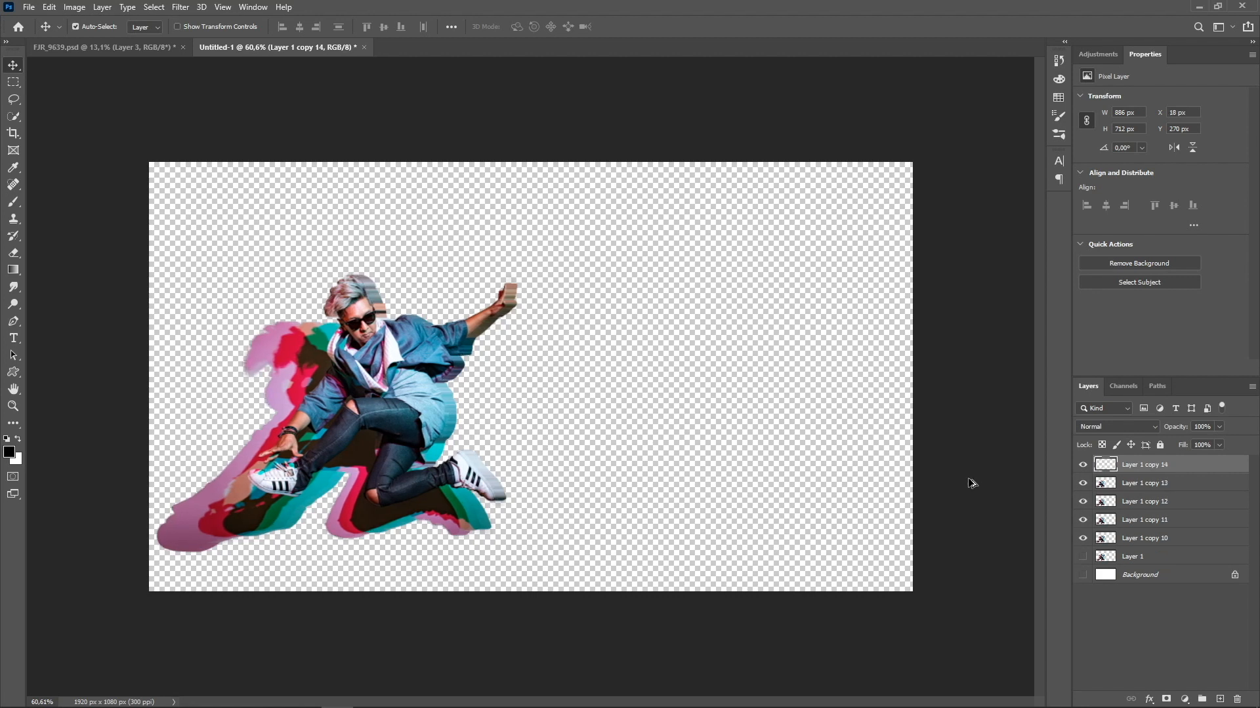
{"action": "key", "text": "alt+Left"}
{"action": "key", "text": "alt+Left"}
{"action": "key", "text": "alt+Left"}
{"action": "key", "text": "alt+Left"}
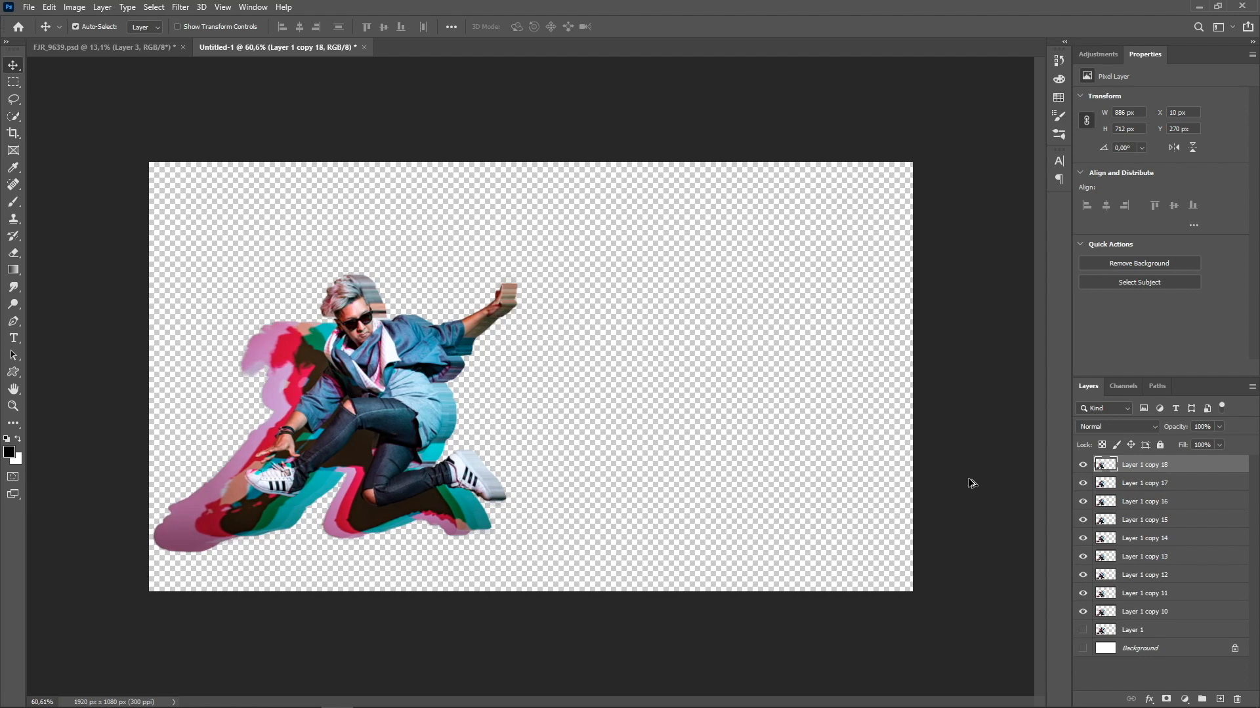
{"action": "key", "text": "alt+Left"}
{"action": "key", "text": "alt+Left"}
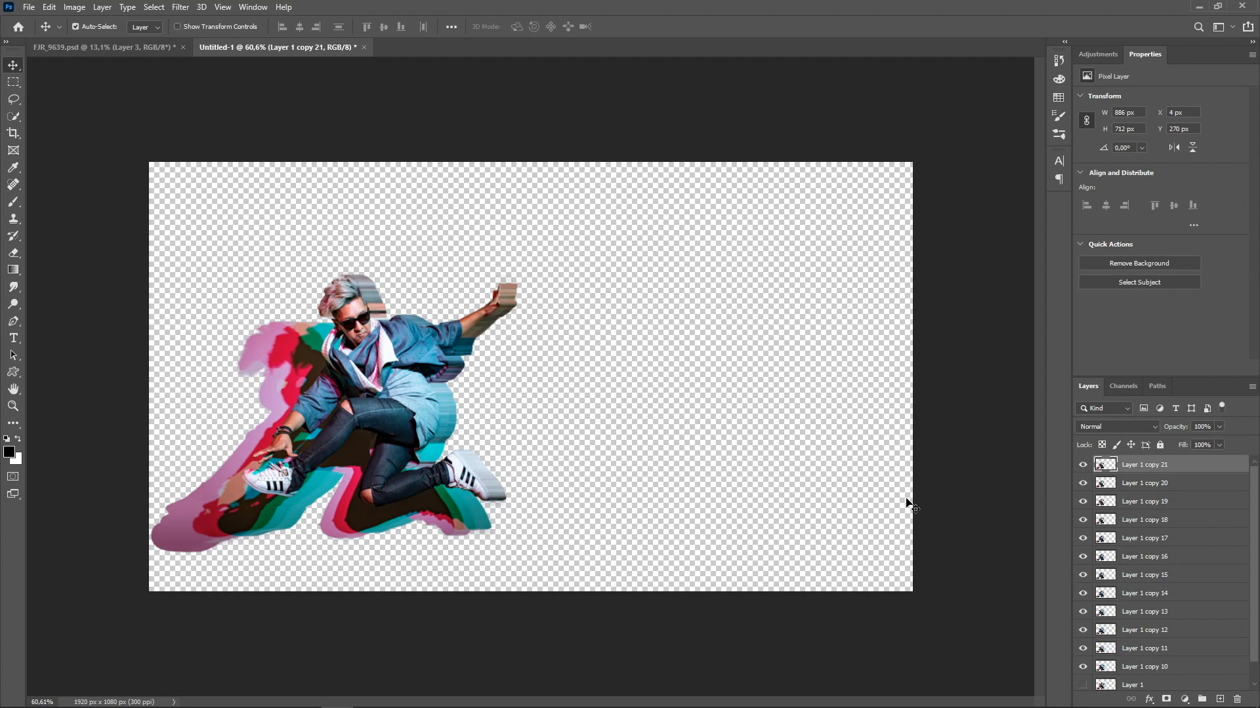
{"action": "key", "text": "ctrl+j"}
{"action": "key", "text": "Left"}
{"action": "key", "text": "Left"}
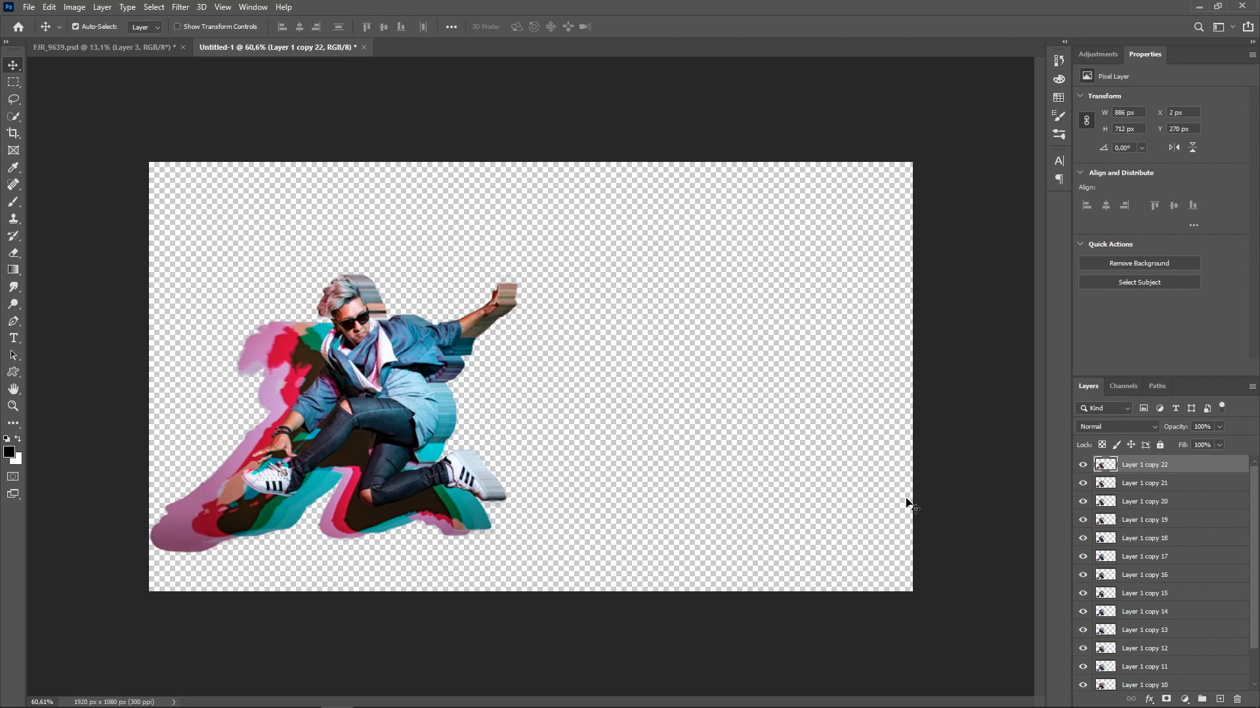
Merge the layers from Layer 1 copy 21 down to Layer 1 copy 10, leaving the topmost copy separate.
{"action": "left_click", "coordinate": [1159, 486]}
{"action": "scroll", "coordinate": [1161, 571], "scroll_direction": "down", "scroll_amount": 1}
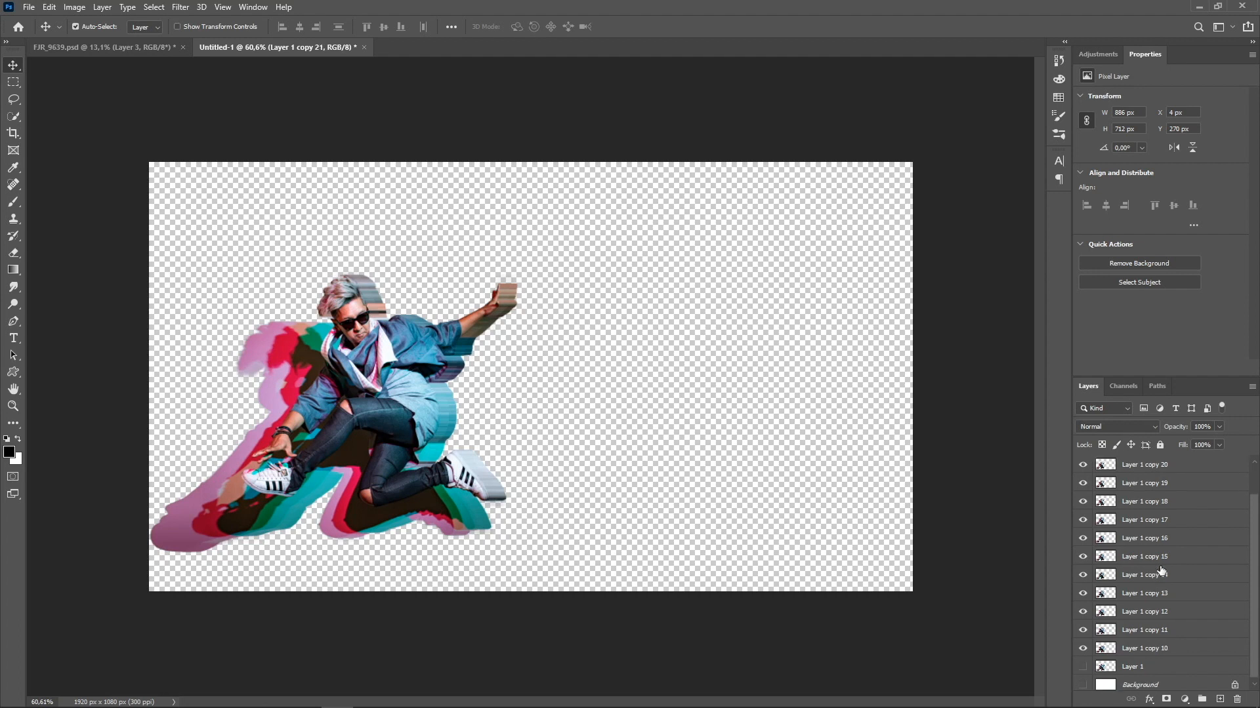
{"action": "left_click", "coordinate": [1153, 649], "text": "shift"}
{"action": "scroll", "coordinate": [1180, 588], "scroll_direction": "up", "scroll_amount": 1}
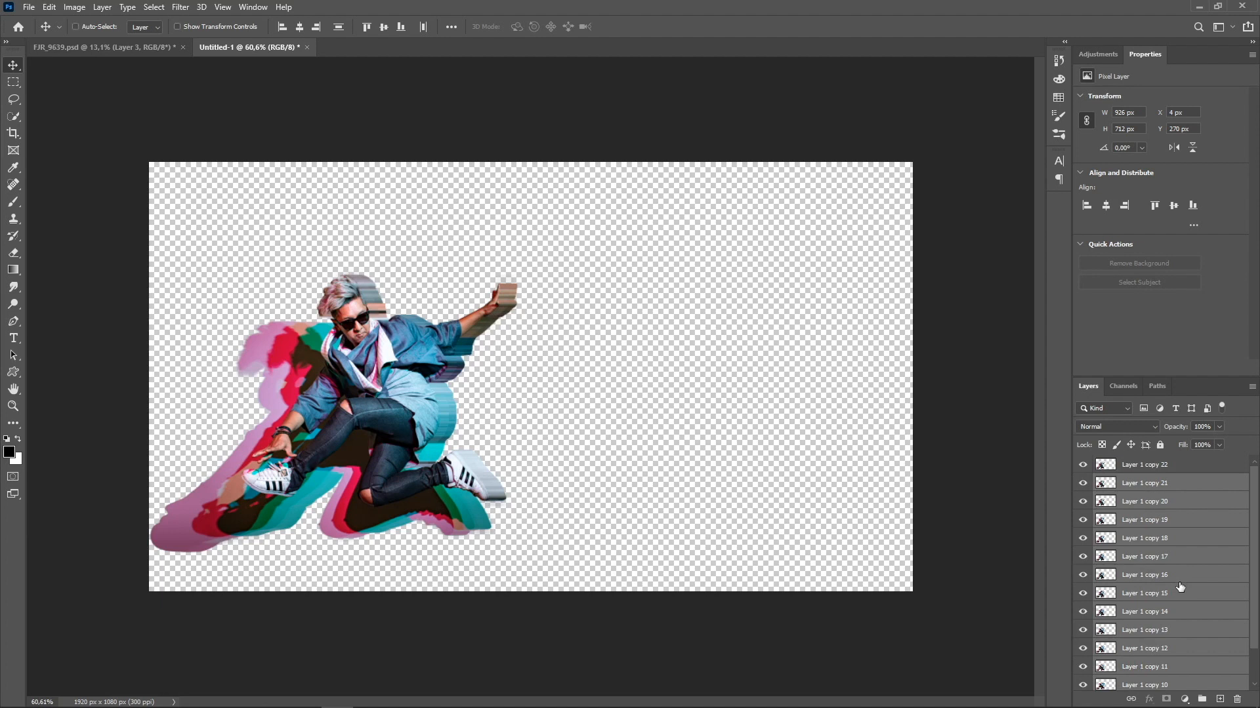
{"action": "key", "text": "ctrl+e"}
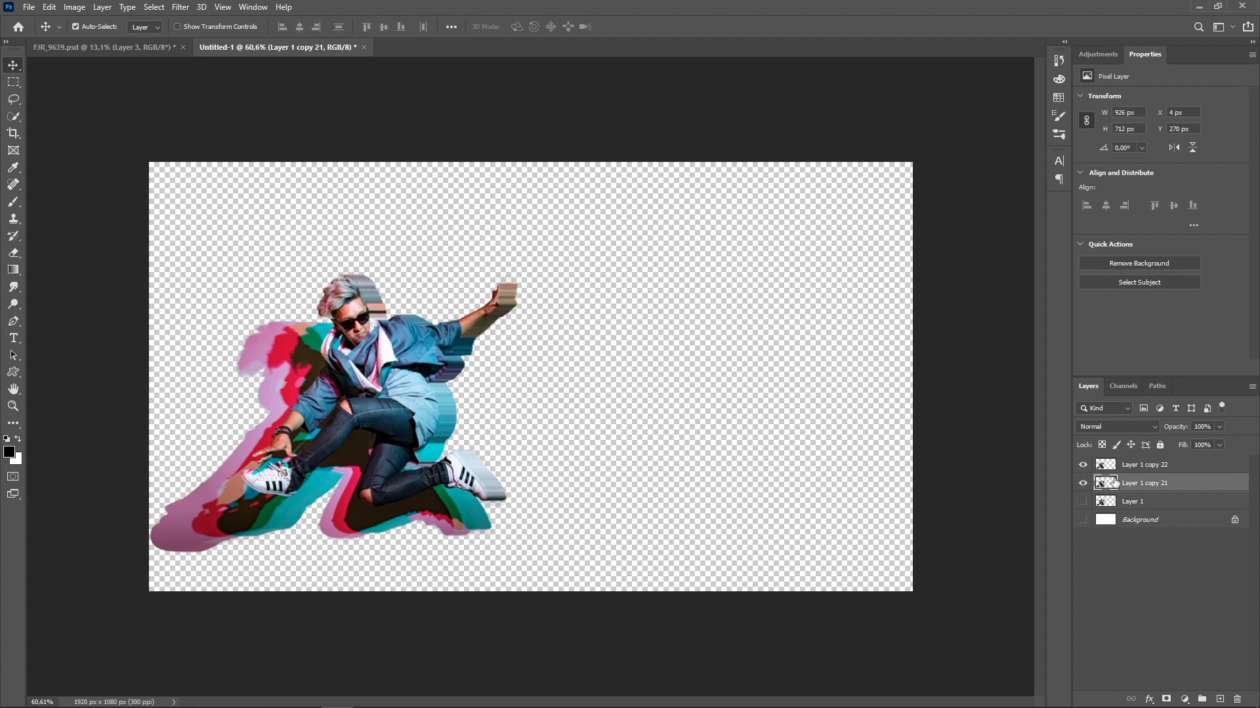
Continue the trail from Layer 1 copy 22 by repeating the 2 px left offset duplication eleven times.
{"action": "left_click", "coordinate": [1142, 465]}
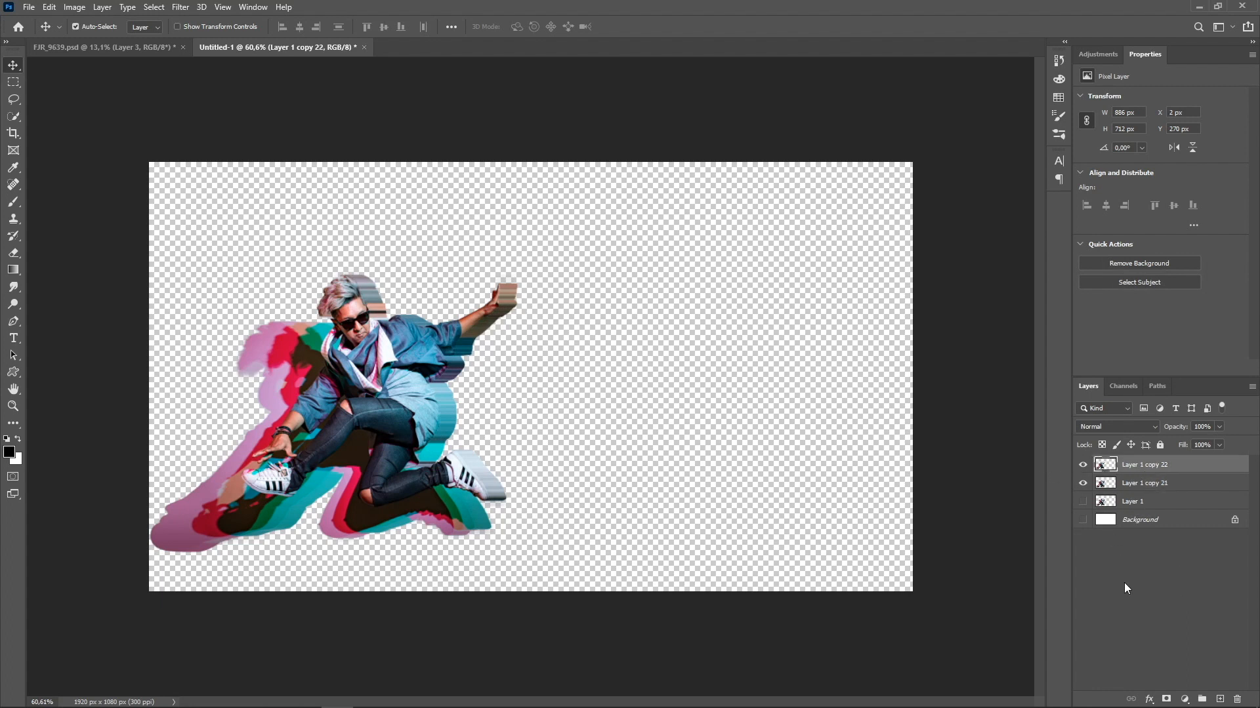
{"action": "key", "text": "ctrl+alt+shift+t"}
{"action": "key", "text": "ctrl+alt+shift+t"}
{"action": "key", "text": "ctrl+alt+shift+t"}
{"action": "key", "text": "ctrl+alt+shift+t"}
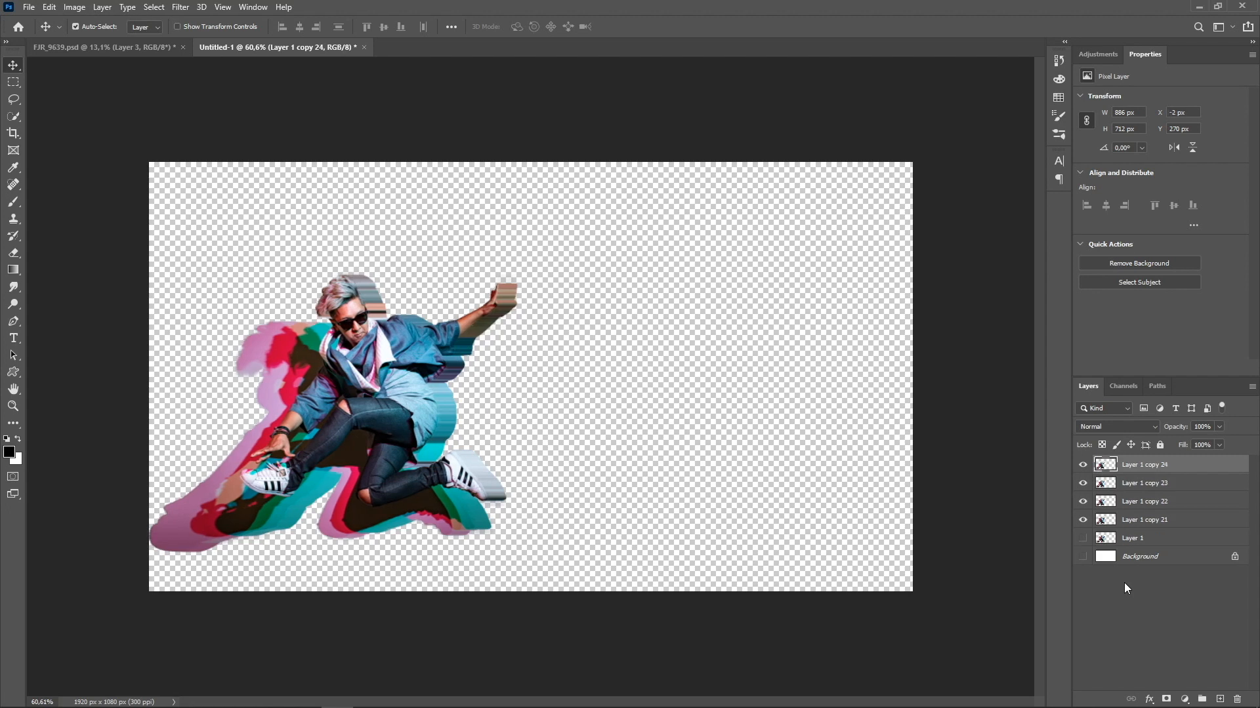
{"action": "key", "text": "ctrl+alt+shift+t"}
{"action": "key", "text": "ctrl+alt+shift+t"}
{"action": "key", "text": "ctrl+alt+shift+t"}
{"action": "key", "text": "ctrl+alt+shift+t"}
{"action": "key", "text": "ctrl+alt+shift+t"}
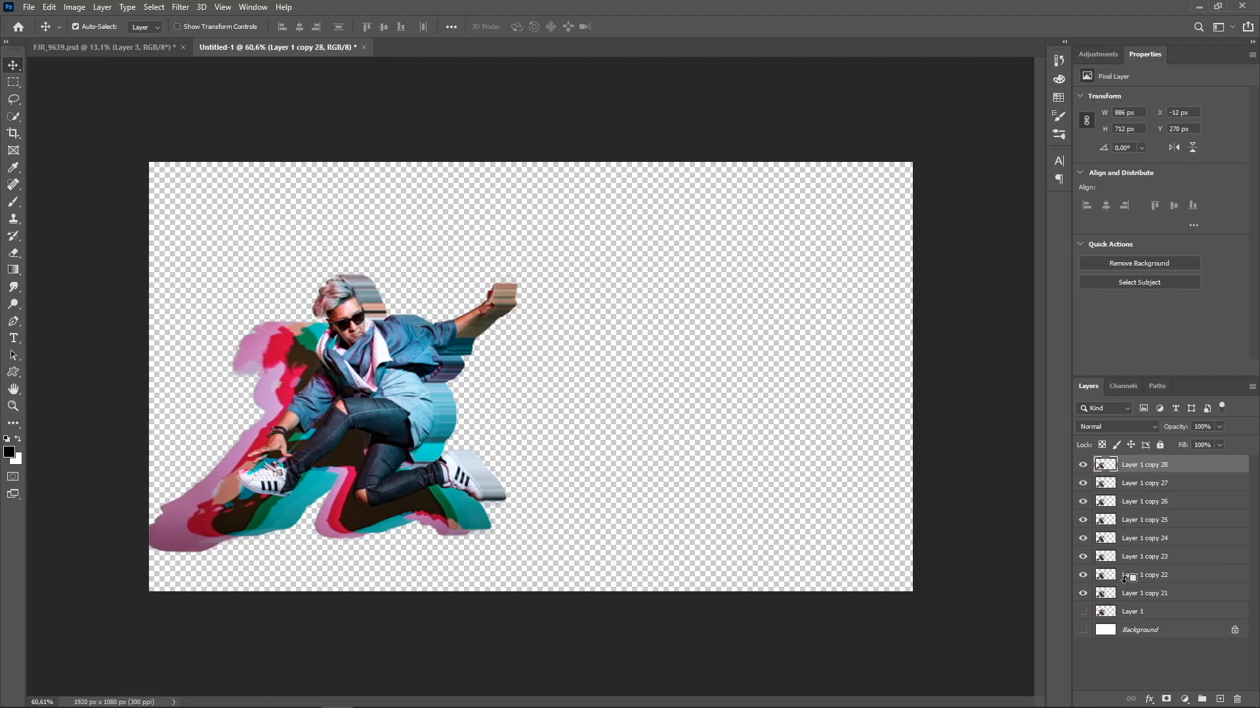
{"action": "key", "text": "ctrl+alt+shift+t"}
{"action": "key", "text": "ctrl+alt+shift+t"}
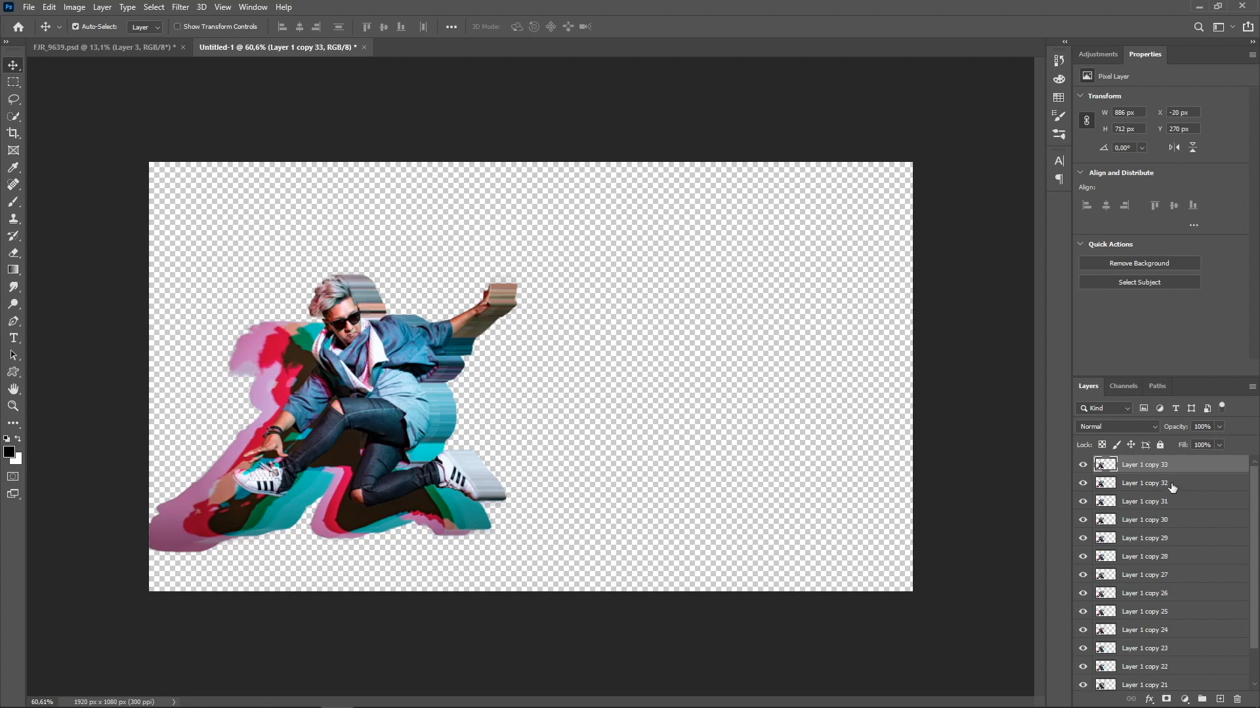
Merge the layers from Layer 1 copy 32 down to Layer 1 copy 21, and reselect Layer 1 copy 33.
{"action": "left_click", "coordinate": [1172, 487]}
{"action": "scroll", "coordinate": [1160, 554], "scroll_direction": "down", "scroll_amount": 2}
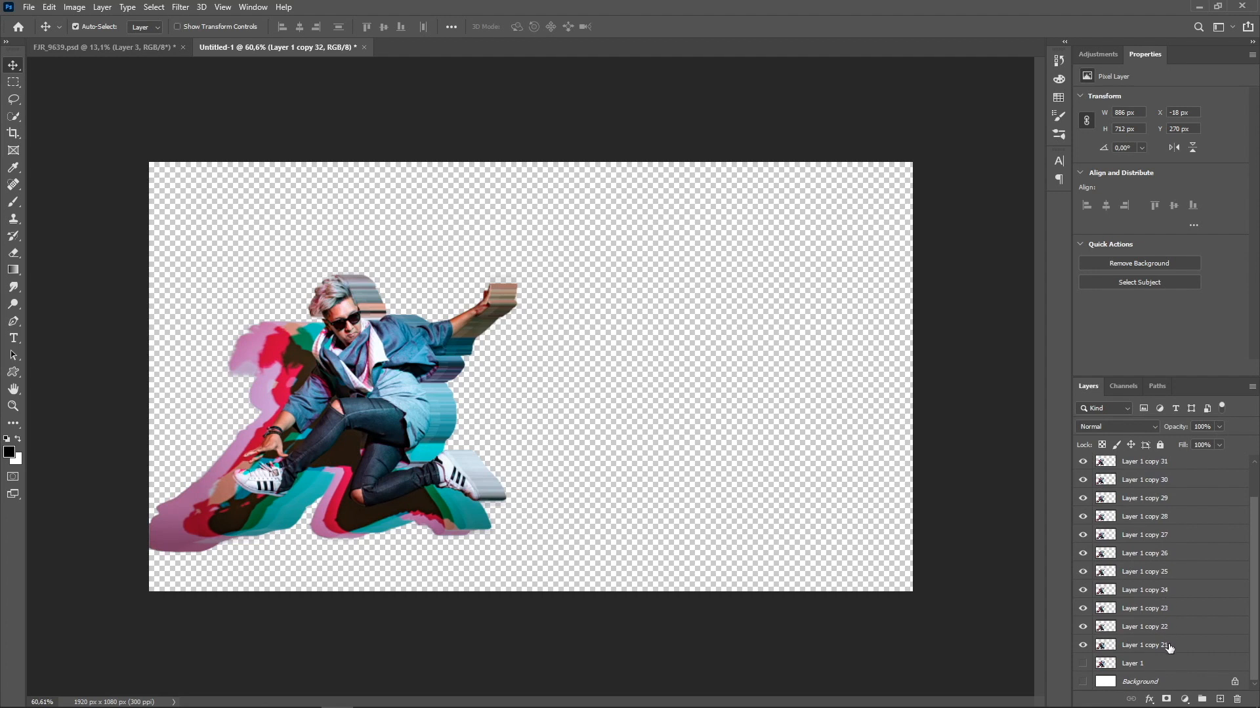
{"action": "left_click", "coordinate": [1169, 648], "text": "shift"}
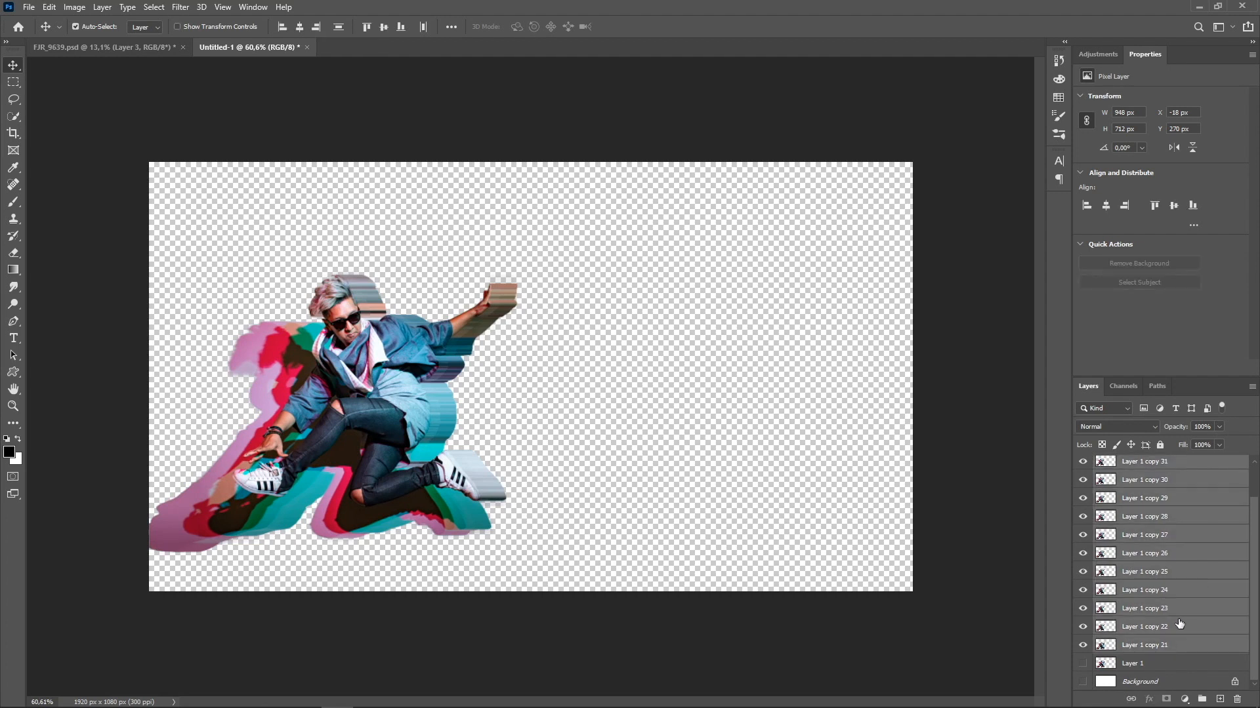
{"action": "key", "text": "ctrl+e"}
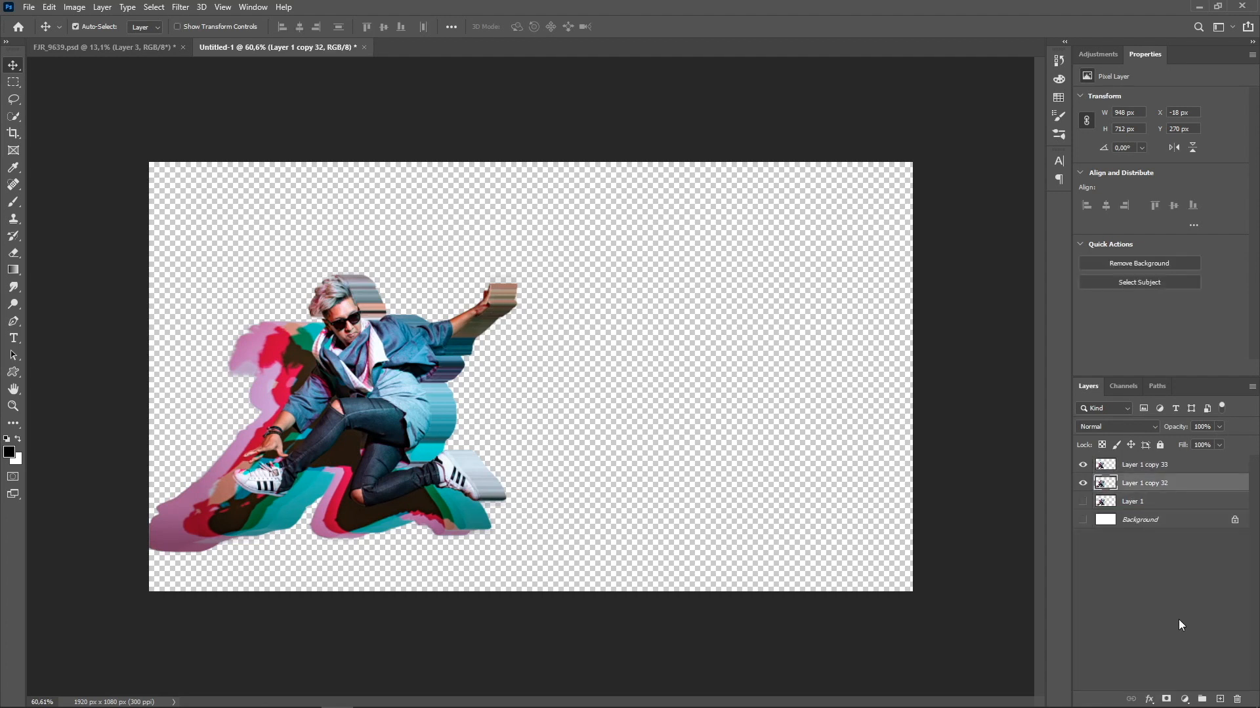
{"action": "left_click", "coordinate": [1132, 466]}
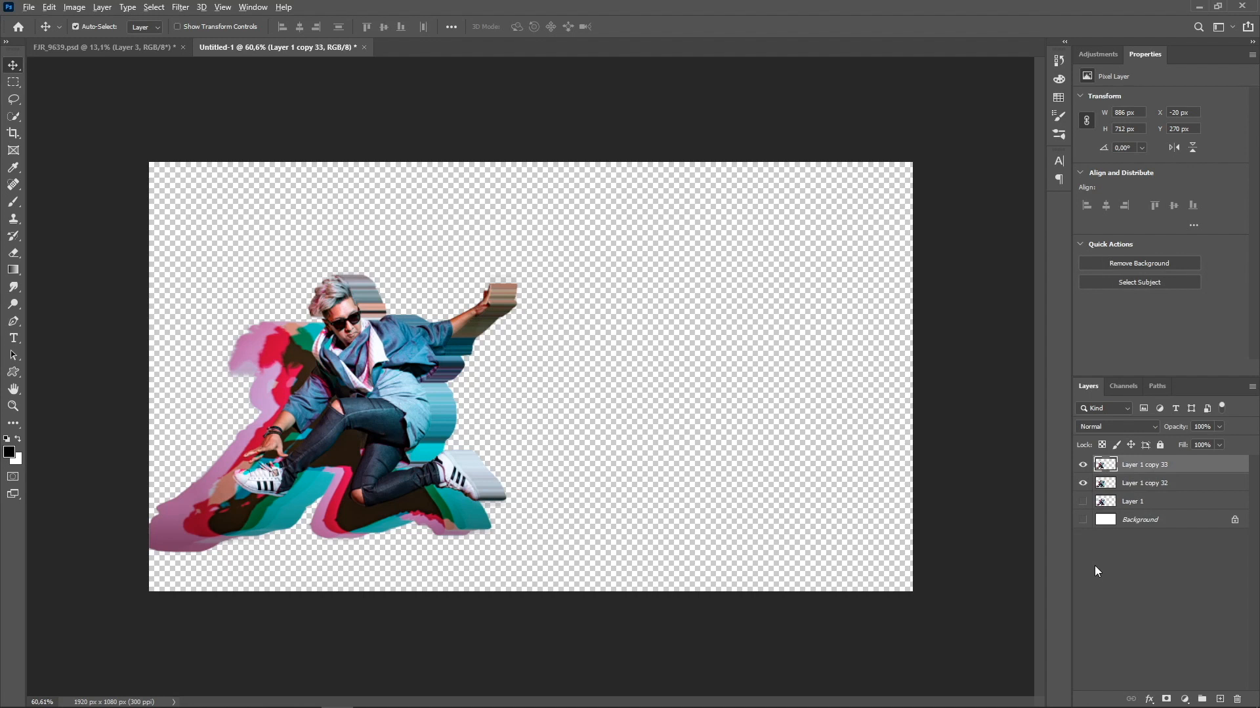
Extend the trail from Layer 1 copy 33 with ten more duplicates, each shifted 2 px further left.
{"action": "key", "text": "alt+Left"}
{"action": "key", "text": "alt+Left"}
{"action": "key", "text": "alt+Left"}
{"action": "key", "text": "alt+Left"}
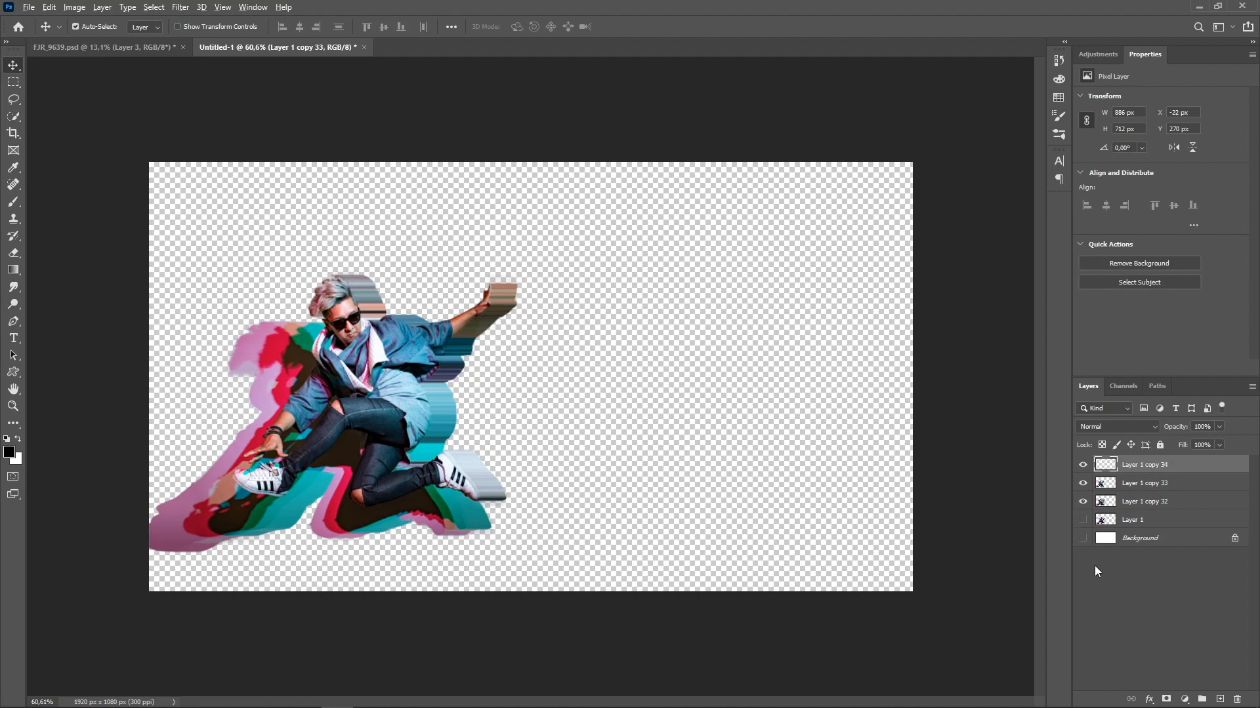
{"action": "key", "text": "alt+Left"}
{"action": "key", "text": "alt+Left"}
{"action": "key", "text": "alt+Left"}
{"action": "key", "text": "alt+Left"}
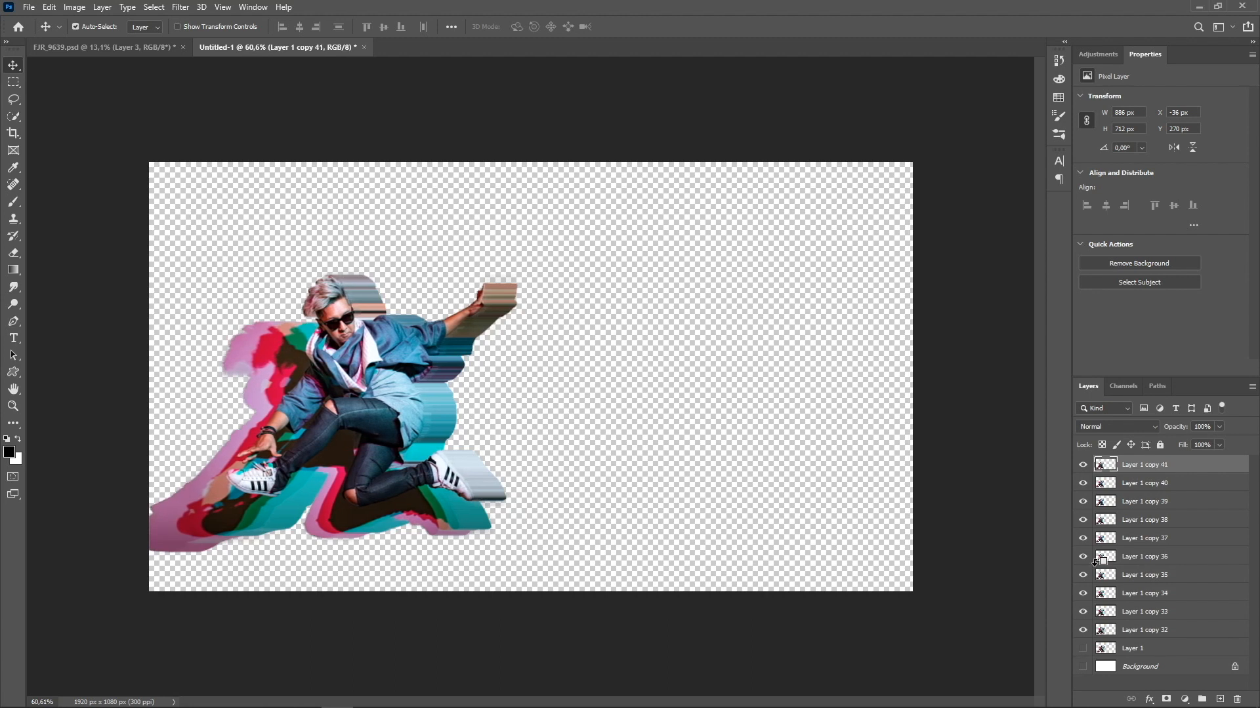
{"action": "key", "text": "alt+Left"}
{"action": "key", "text": "alt+Left"}
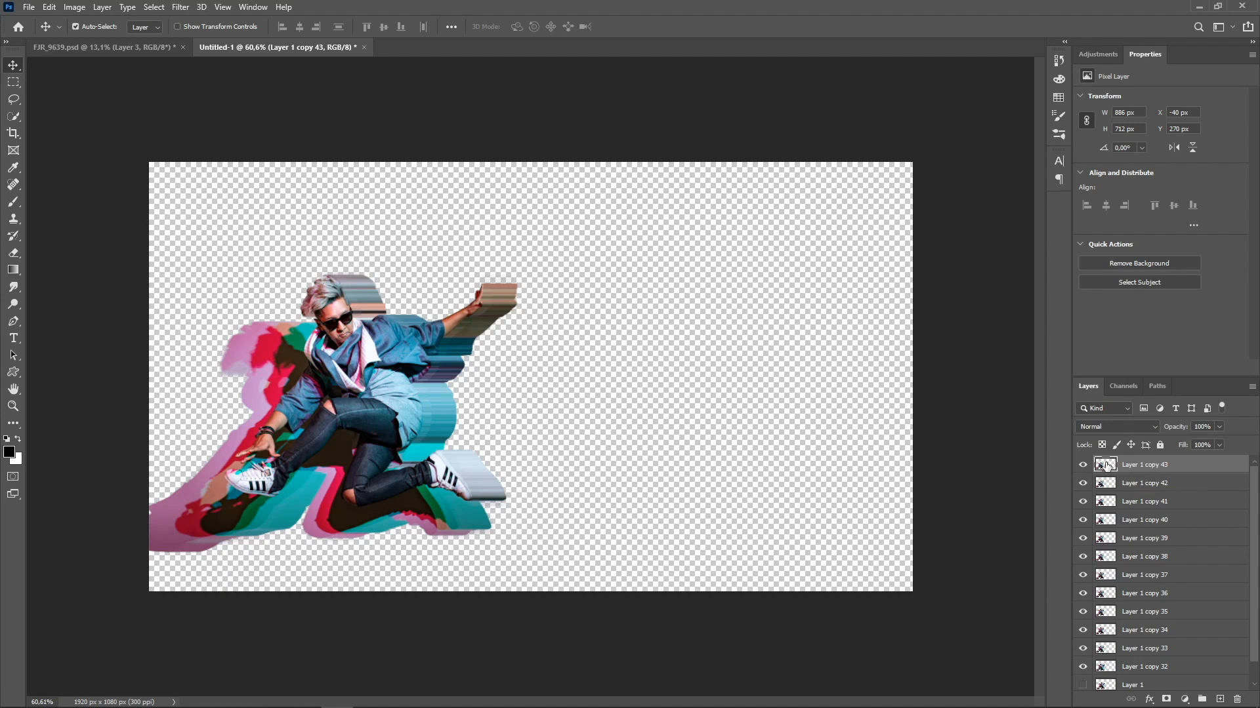
Load the outline of Layer 1 copy 43 as a selection and merge all layers from it down to Layer 1 copy 32.
{"action": "left_click_drag", "start_coordinate": [1106, 465], "coordinate": [1106, 467]}
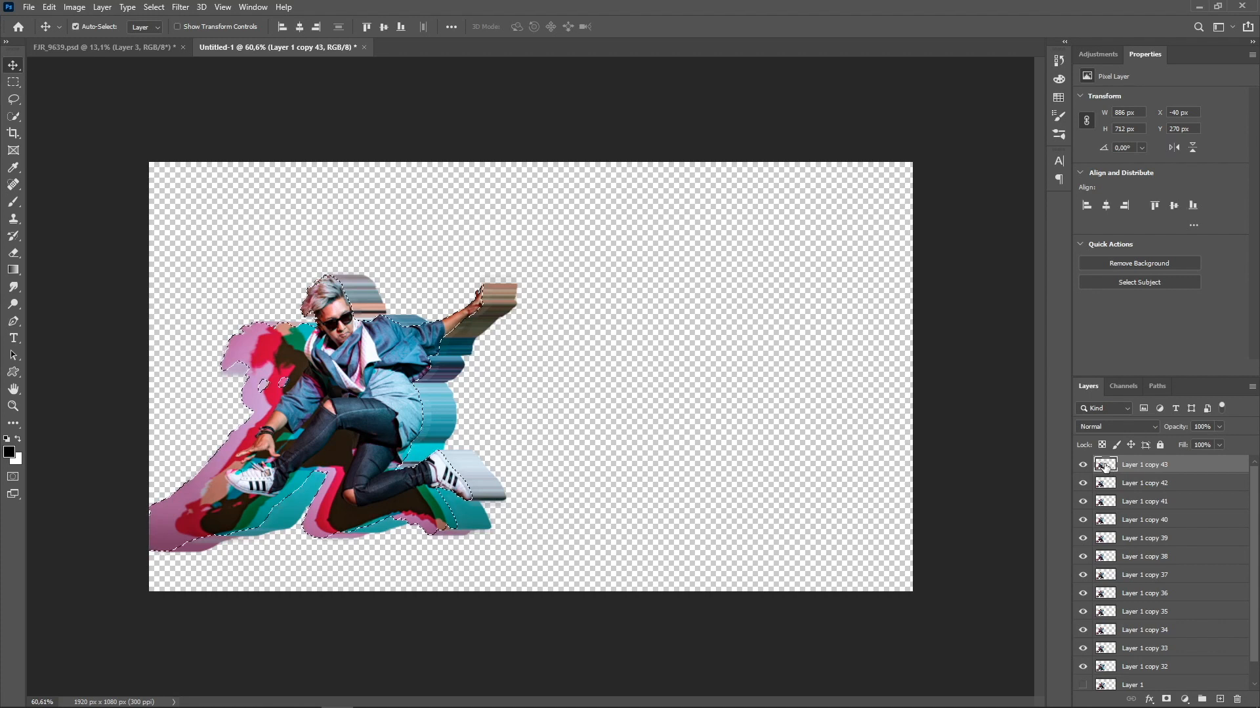
{"action": "scroll", "coordinate": [1155, 518], "scroll_direction": "down", "scroll_amount": 1}
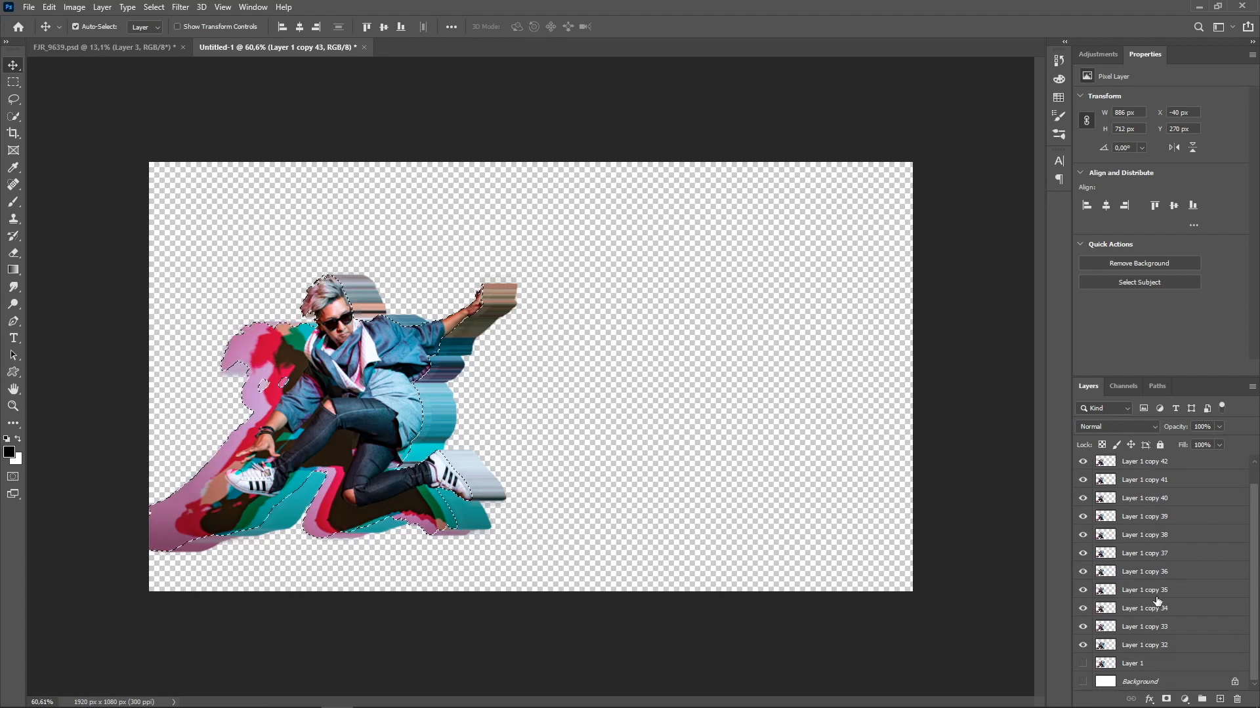
{"action": "left_click", "coordinate": [1149, 646], "text": "shift"}
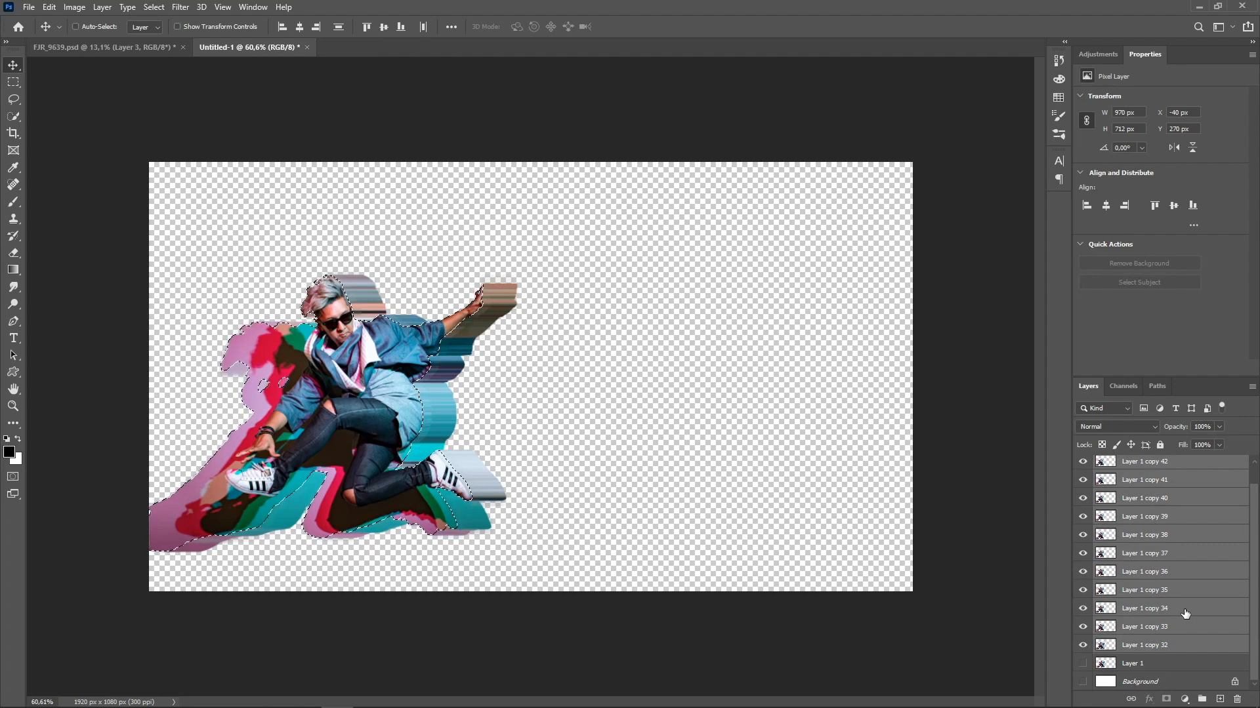
{"action": "key", "text": "ctrl+e"}
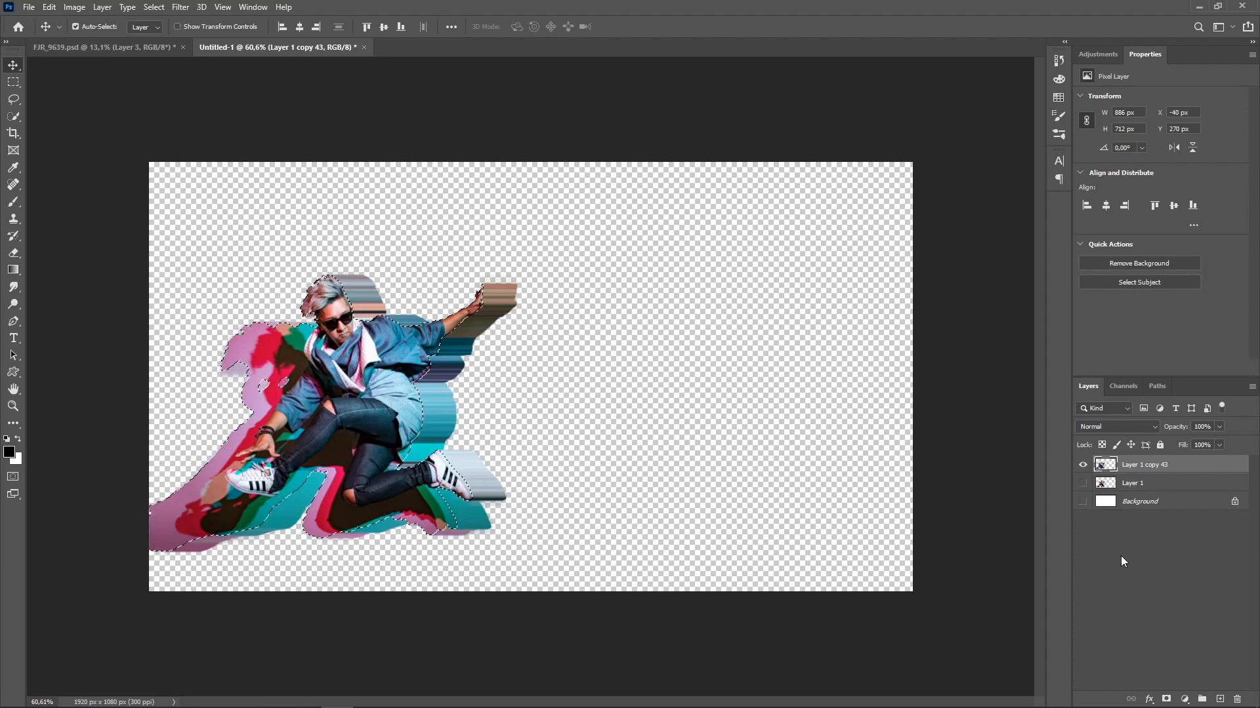
Delete the selected dancer silhouette from the merged Layer 1 copy 43 and deselect.
{"action": "key", "text": "Delete"}
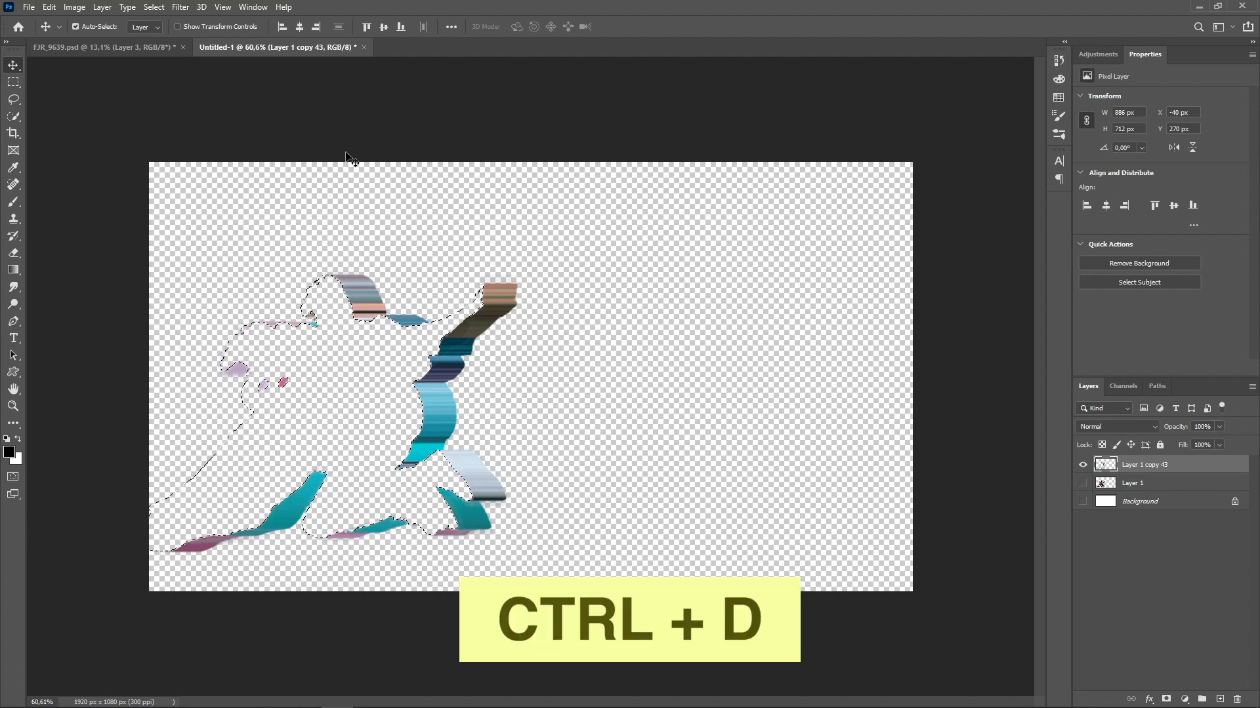
{"action": "left_click", "coordinate": [153, 6]}
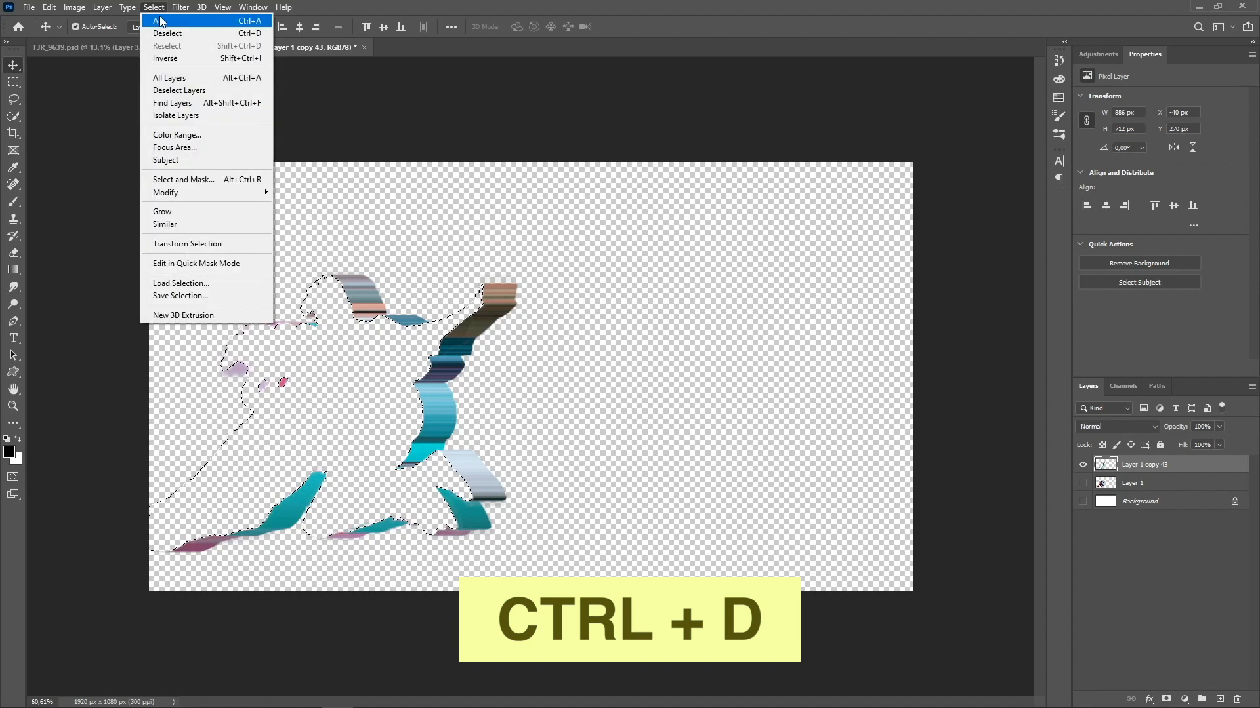
{"action": "left_click", "coordinate": [175, 37]}
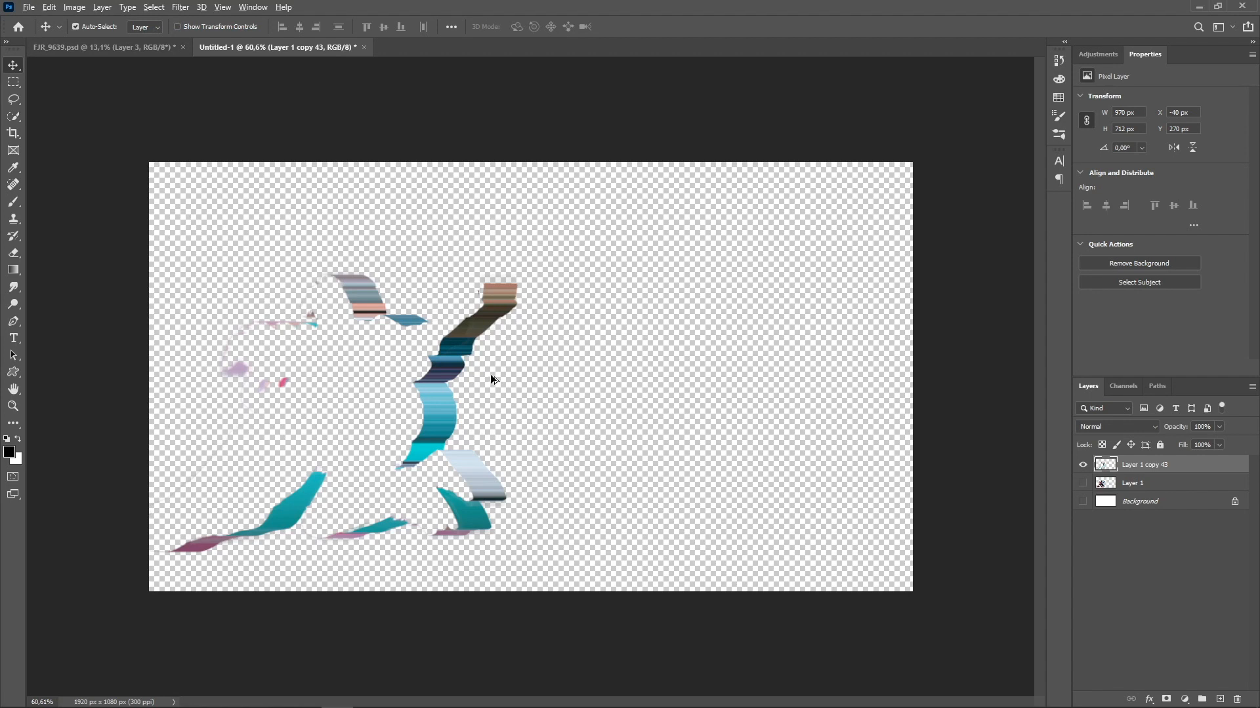
Show the rulers and place a vertical guide through the hand's trail at about 870 px.
{"action": "scroll", "coordinate": [489, 366], "scroll_direction": "up", "scroll_amount": 2}
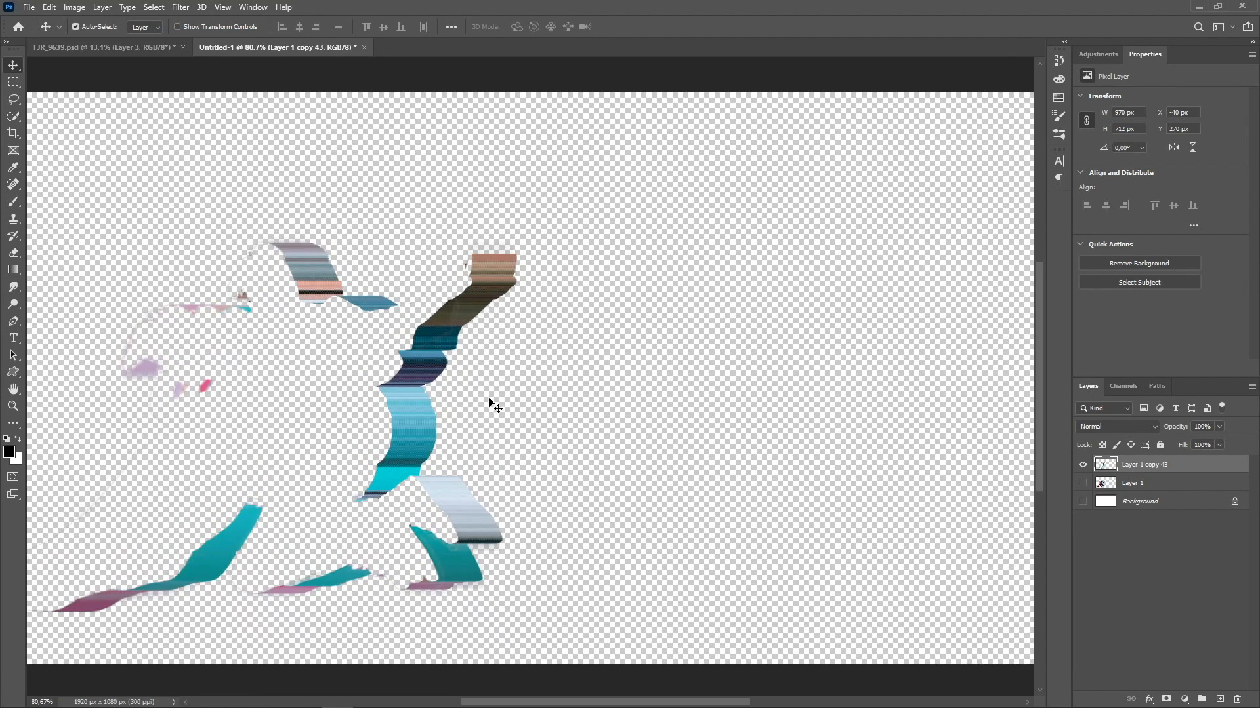
{"action": "left_click_drag", "start_coordinate": [486, 405], "coordinate": [544, 368]}
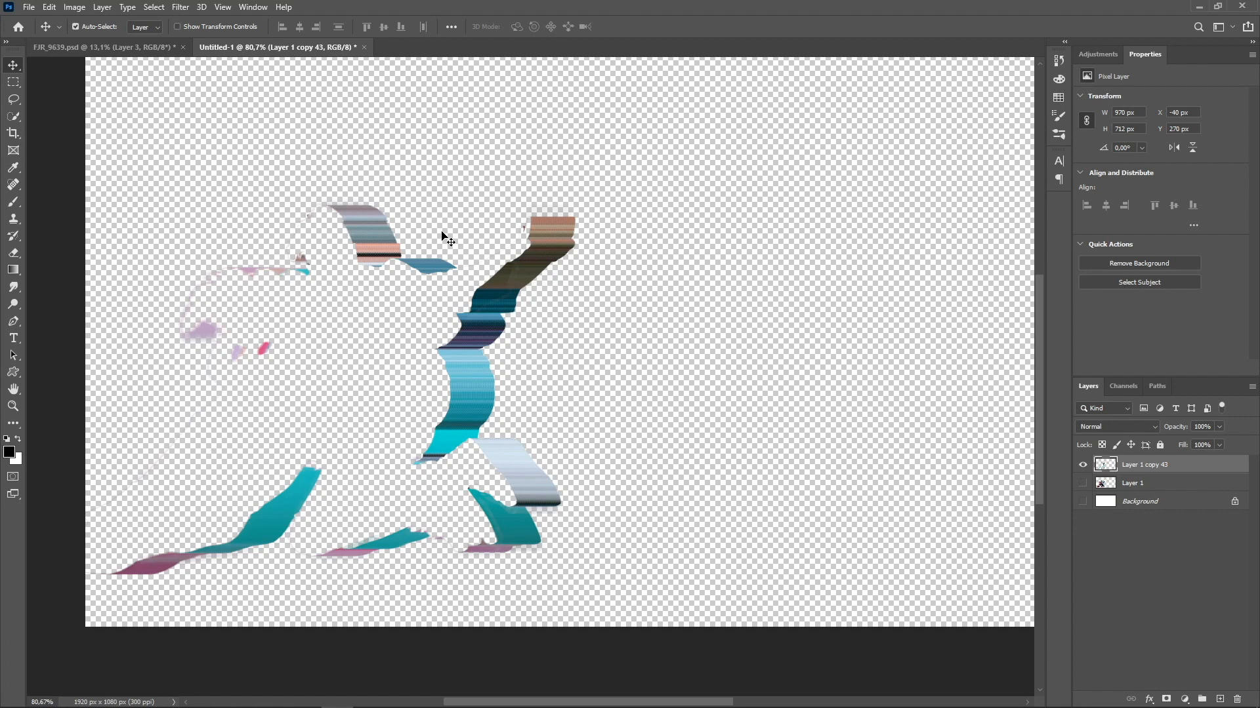
{"action": "scroll", "coordinate": [442, 233], "scroll_direction": "up", "scroll_amount": 1}
{"action": "scroll", "coordinate": [441, 232], "scroll_direction": "up", "scroll_amount": 2}
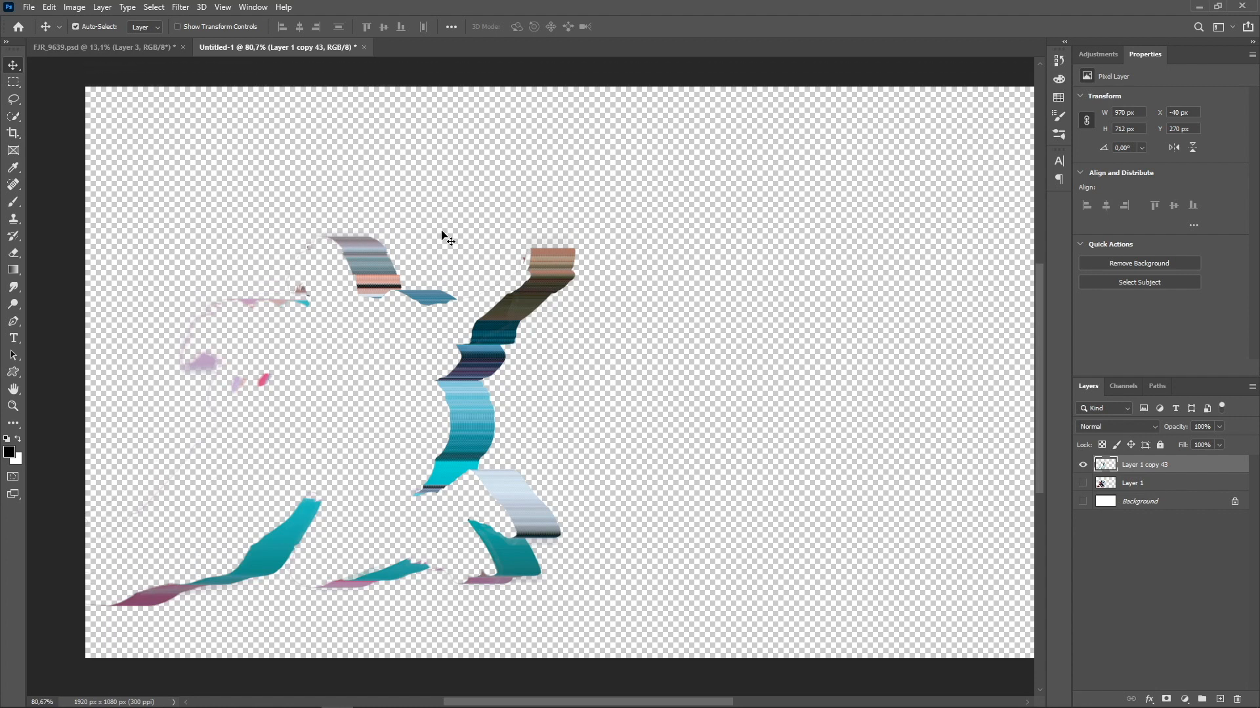
{"action": "key", "text": "ctrl"}
{"action": "key", "text": "ctrl+r"}
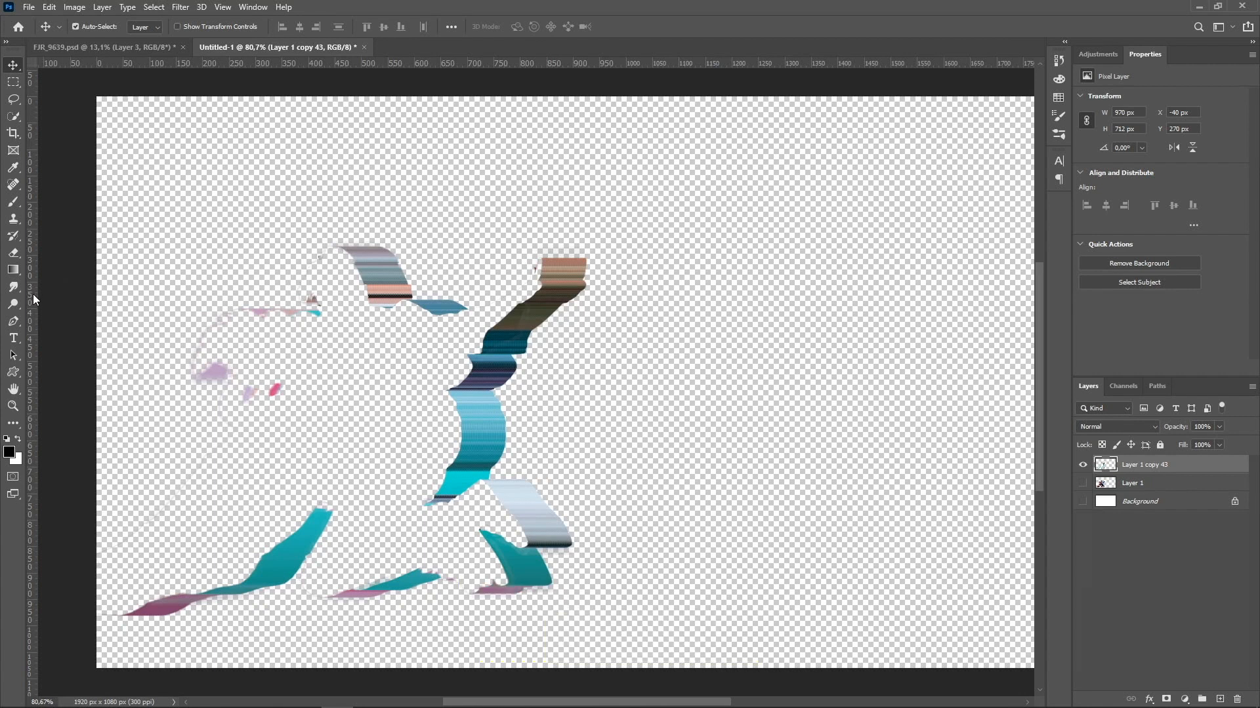
{"action": "left_click_drag", "start_coordinate": [33, 294], "coordinate": [557, 333]}
Check the guide against Layer 1 by briefly showing that layer, and move the guide left to about 850 px.
{"action": "left_click", "coordinate": [1083, 484]}
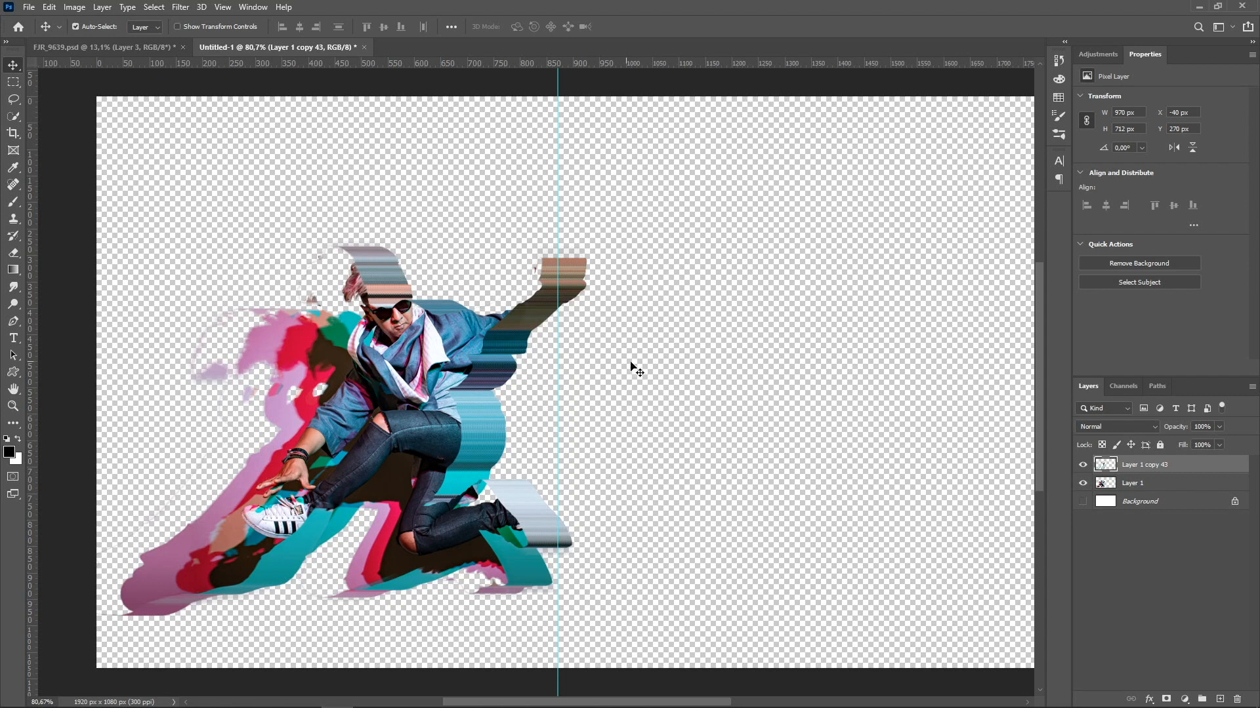
{"action": "left_click", "coordinate": [1081, 488]}
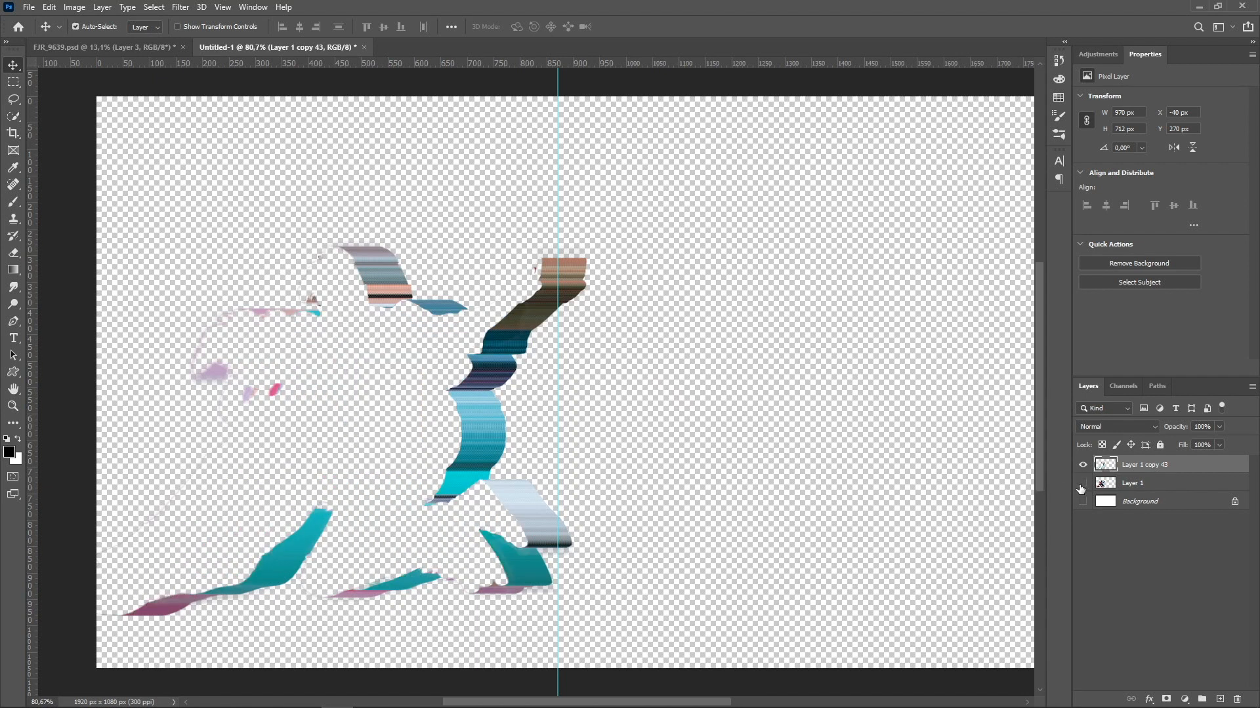
{"action": "scroll", "coordinate": [538, 354], "scroll_direction": "up", "scroll_amount": 1}
{"action": "scroll", "coordinate": [538, 352], "scroll_direction": "up", "scroll_amount": 5}
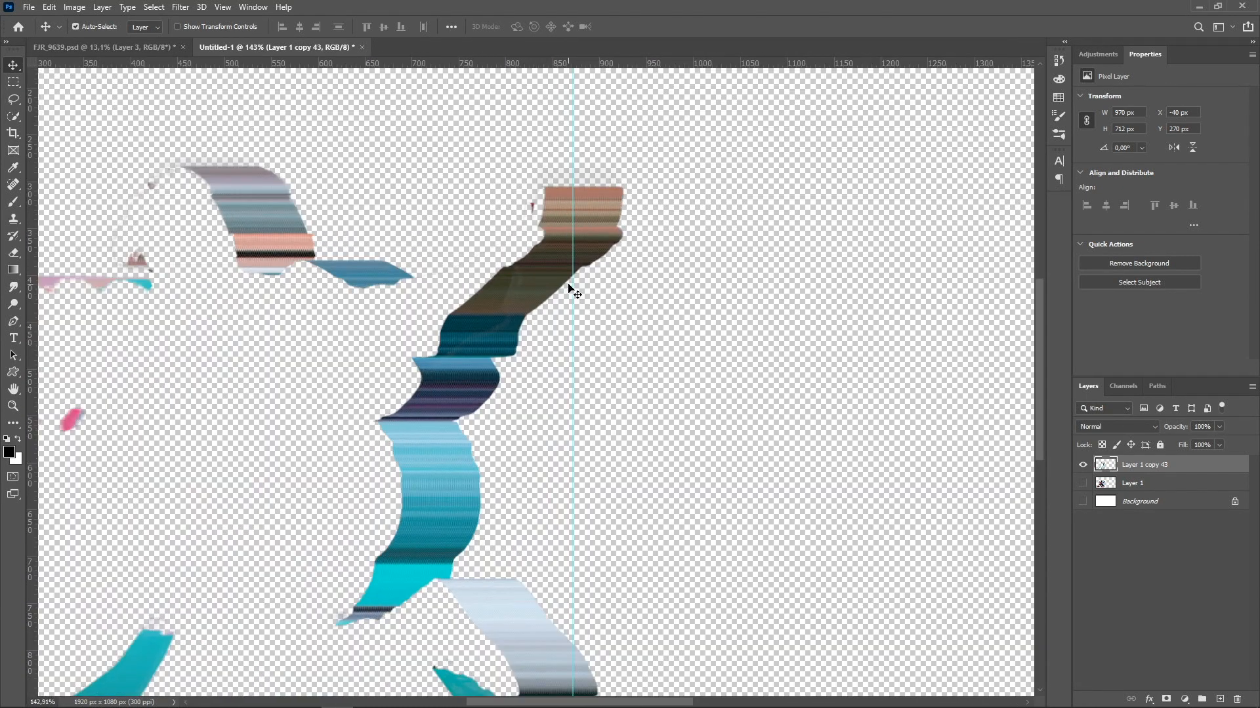
{"action": "left_click_drag", "start_coordinate": [573, 288], "coordinate": [557, 291]}
Marquee-select the olive section of the arm trail, about 40 px high, and move it right across the guide.
{"action": "left_click", "coordinate": [16, 84]}
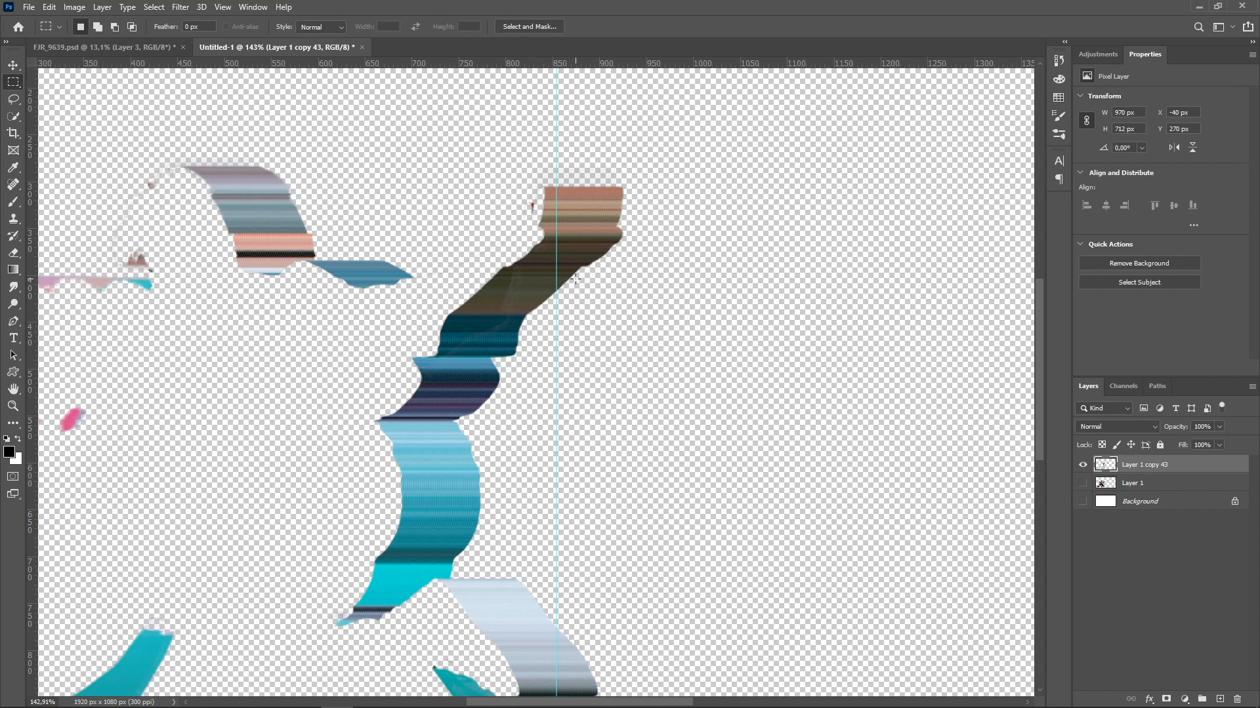
{"action": "left_click_drag", "start_coordinate": [576, 278], "coordinate": [442, 316]}
{"action": "left_click_drag", "start_coordinate": [521, 299], "coordinate": [563, 297]}
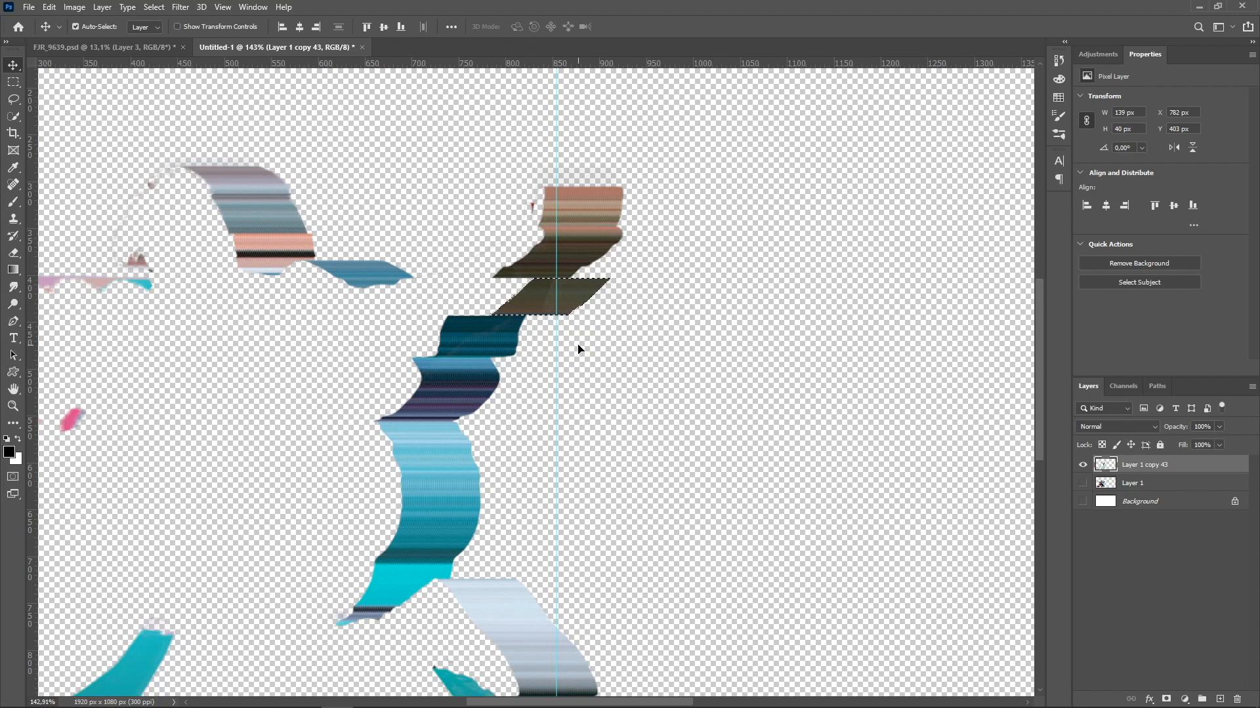
Marquee-select the dark teal and navy sections together and move them about 108 px right onto the guide.
{"action": "key", "text": "m"}
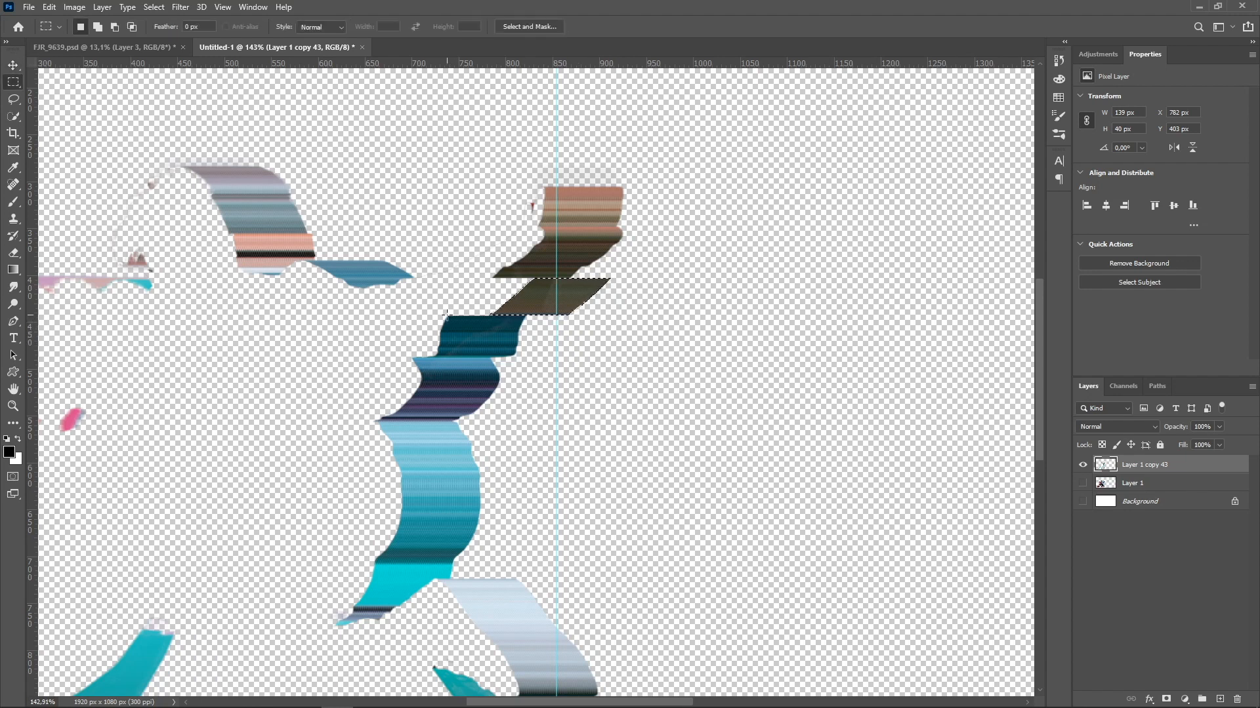
{"action": "left_click_drag", "start_coordinate": [446, 315], "coordinate": [527, 356]}
{"action": "left_click_drag", "start_coordinate": [374, 420], "coordinate": [535, 311]}
{"action": "key", "text": "v"}
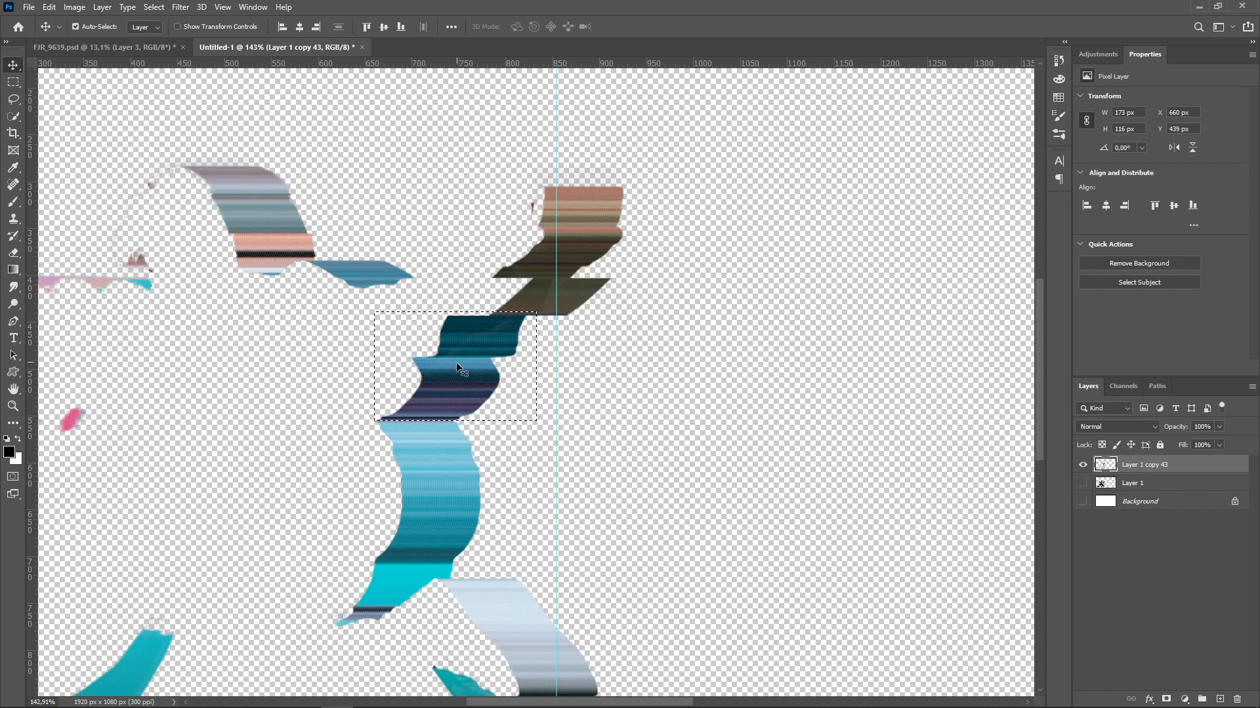
{"action": "left_click_drag", "start_coordinate": [457, 365], "coordinate": [553, 365]}
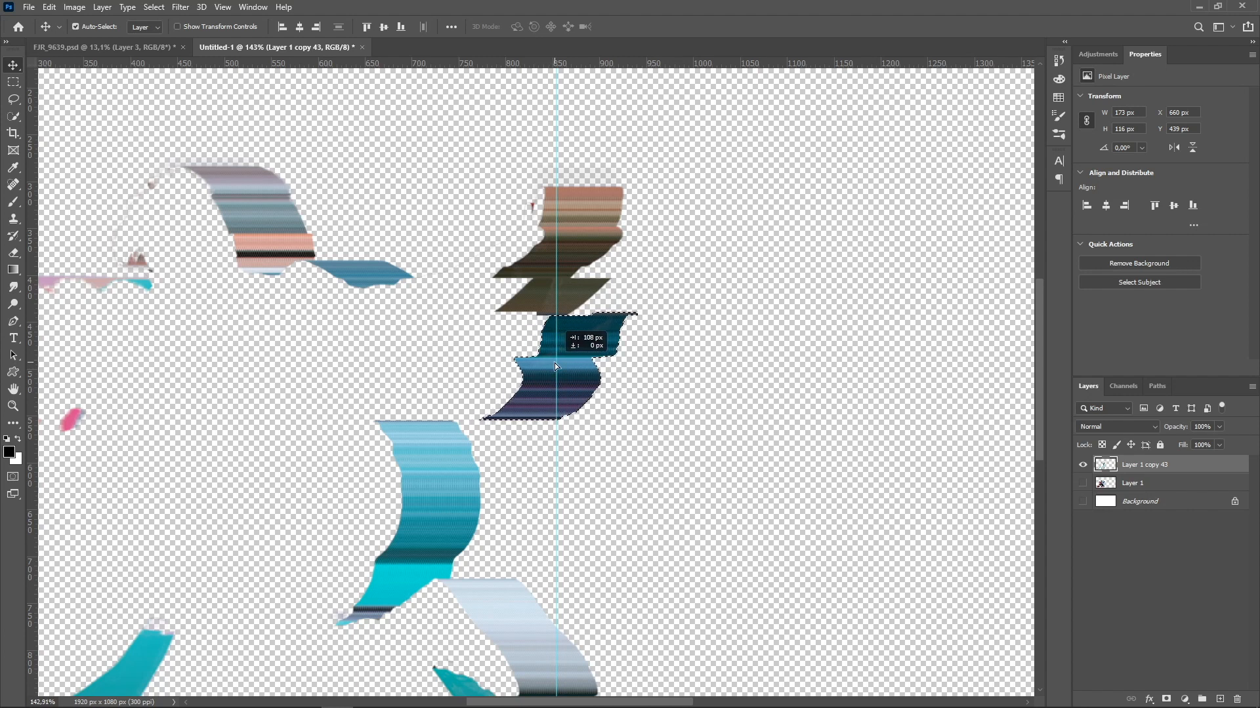
{"action": "left_click_drag", "start_coordinate": [555, 365], "coordinate": [555, 365]}
Marquee-select the light blue section below the navy one and move it right onto the guide.
{"action": "key", "text": "m"}
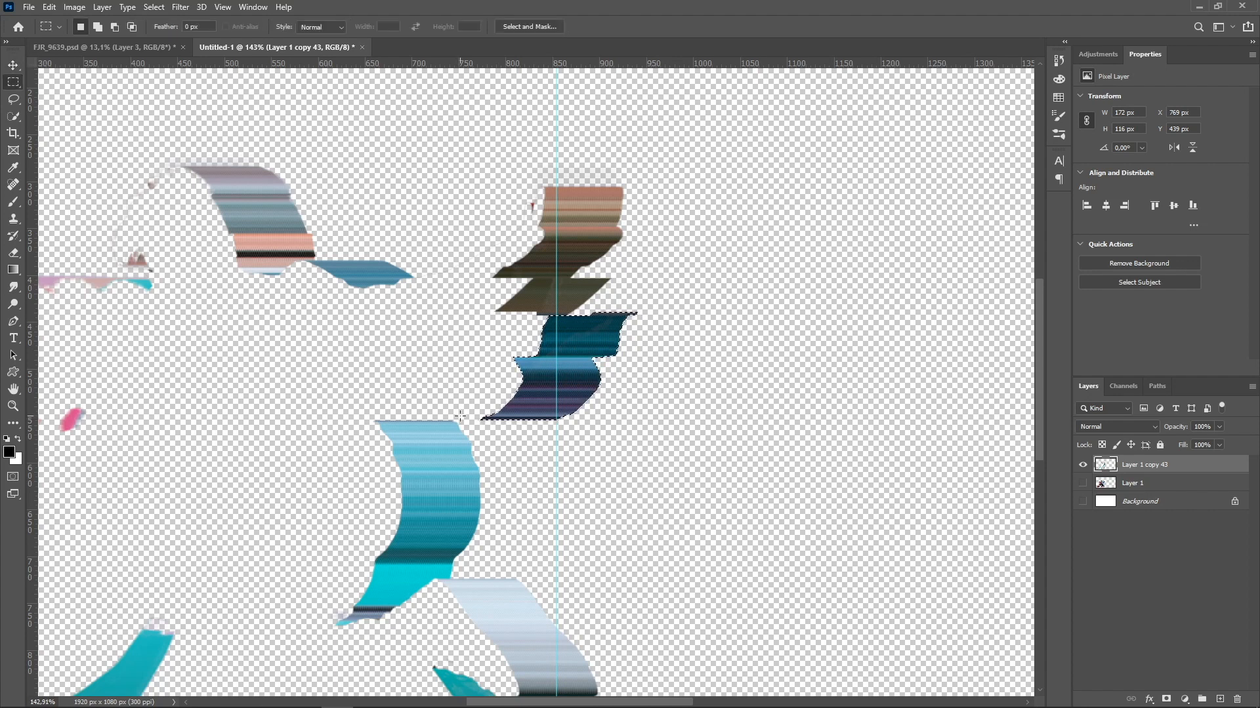
{"action": "left_click_drag", "start_coordinate": [365, 413], "coordinate": [505, 558]}
{"action": "key", "text": "v"}
{"action": "left_click_drag", "start_coordinate": [442, 498], "coordinate": [561, 497]}
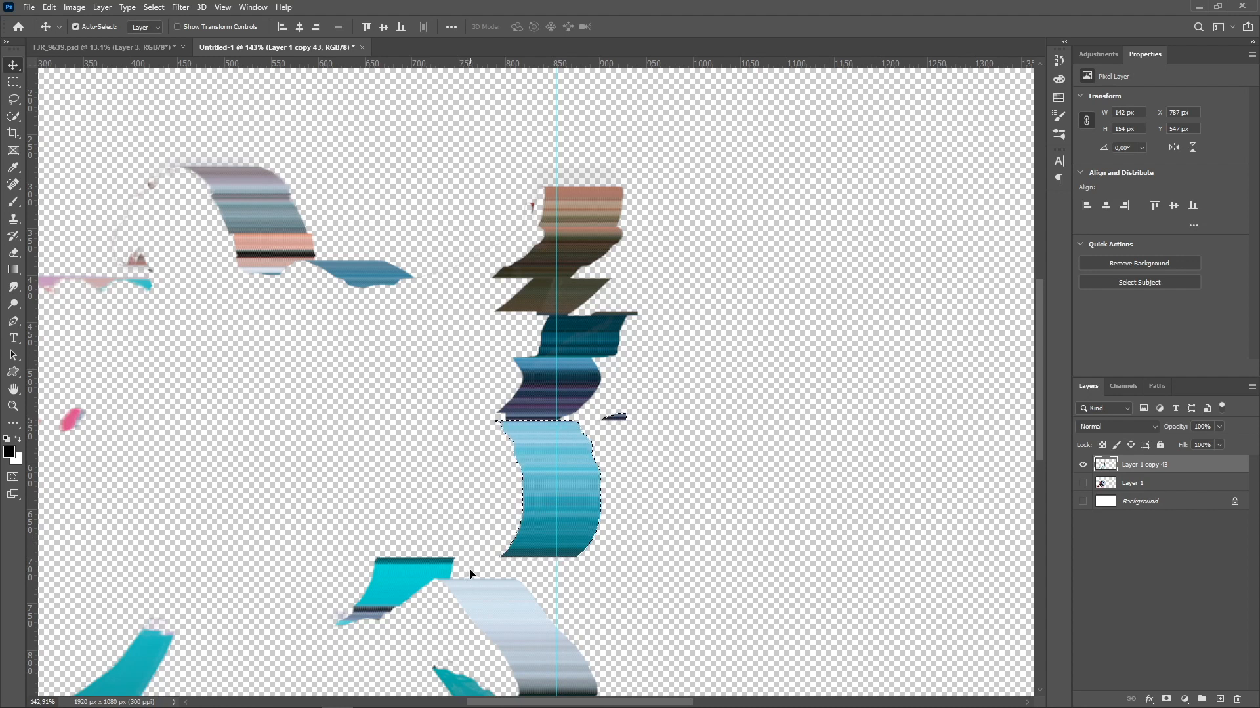
Try to move a thin cyan strip, about 22 px high, right onto the guide below the light blue section.
{"action": "key", "text": "m"}
{"action": "left_click_drag", "start_coordinate": [462, 555], "coordinate": [512, 578]}
{"action": "key", "text": "v"}
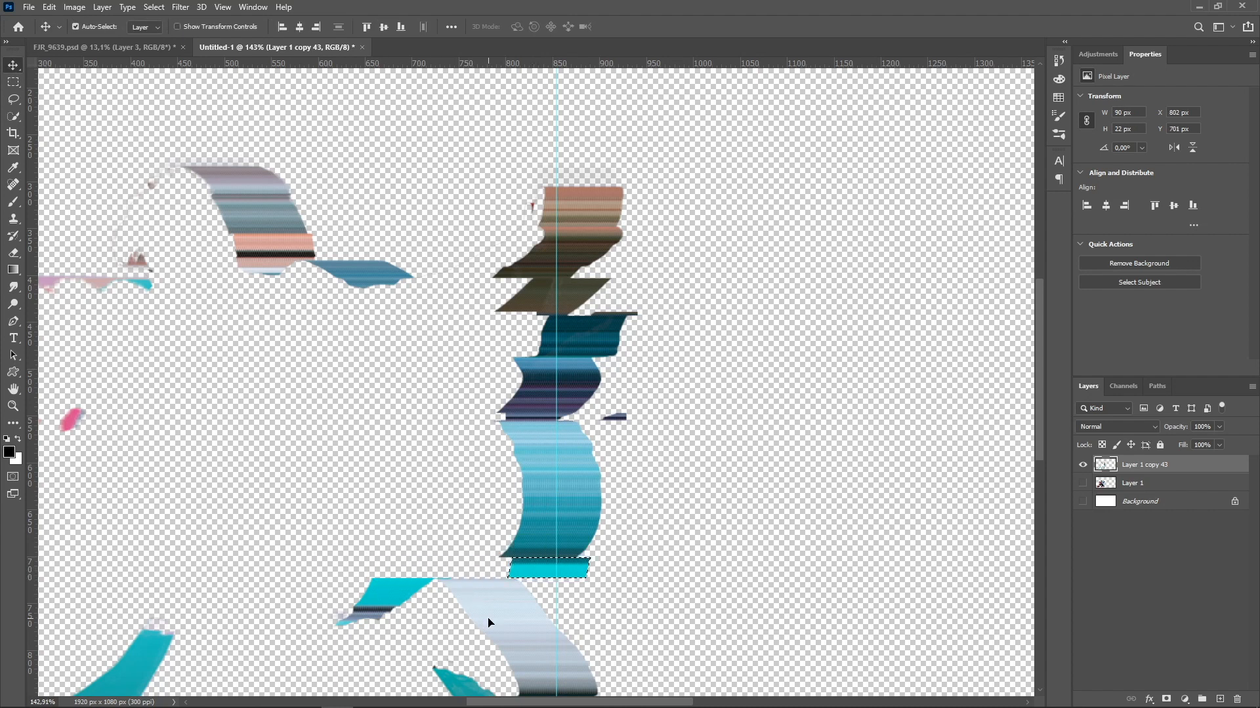
Examine where the cyan and pale grey trail sections meet, comparing them with Layer 1 shown and hidden.
{"action": "scroll", "coordinate": [490, 613], "scroll_direction": "down", "scroll_amount": 5}
{"action": "scroll", "coordinate": [488, 616], "scroll_direction": "down", "scroll_amount": 2}
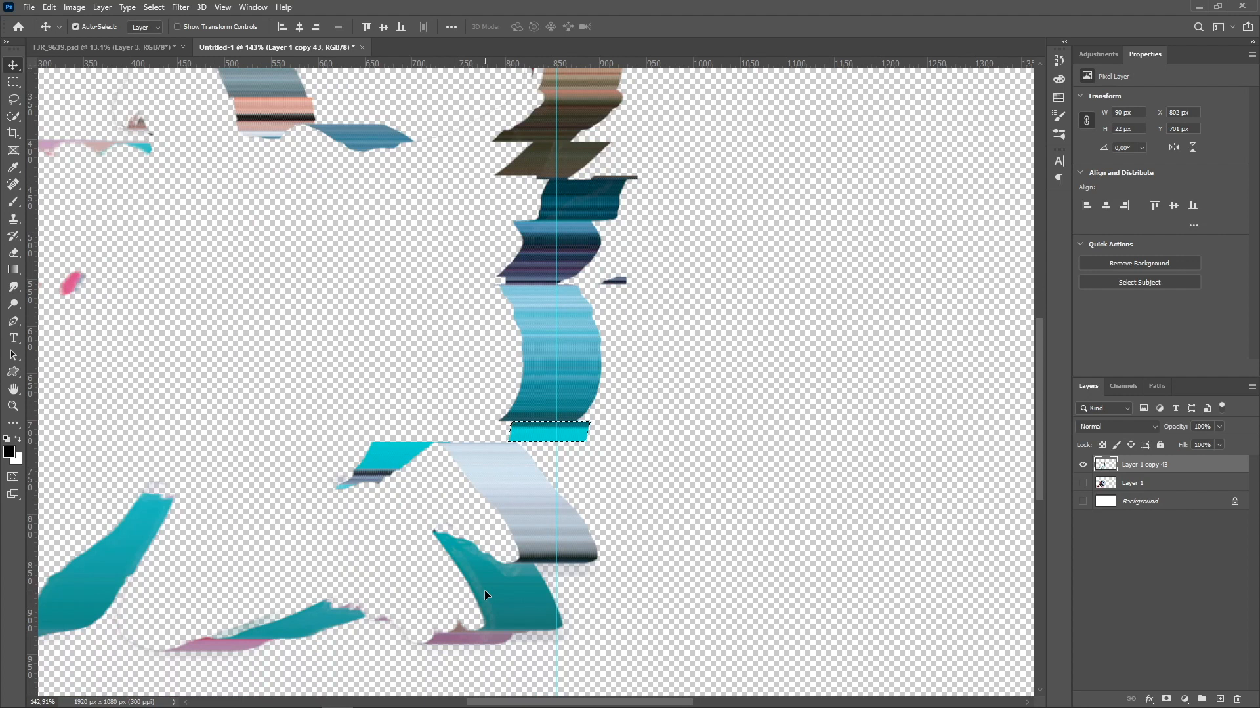
{"action": "scroll", "coordinate": [490, 591], "scroll_direction": "up", "scroll_amount": 2}
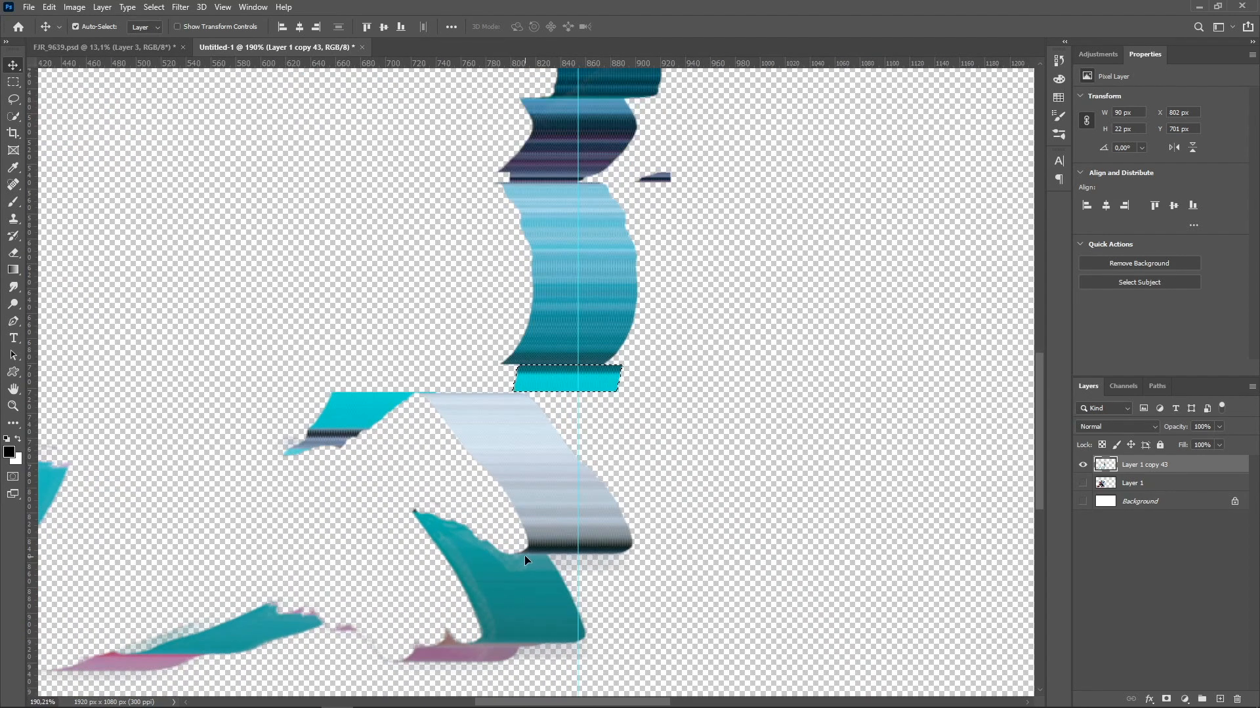
{"action": "scroll", "coordinate": [514, 558], "scroll_direction": "up", "scroll_amount": 2}
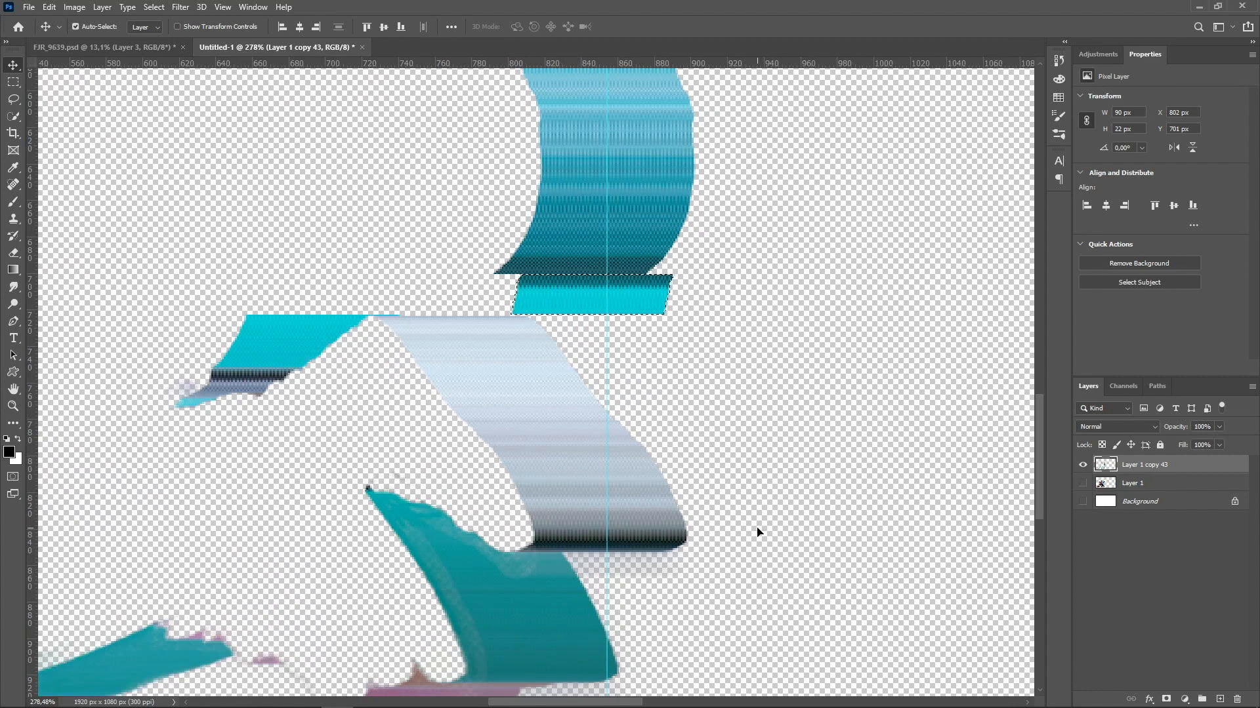
{"action": "left_click", "coordinate": [1083, 483]}
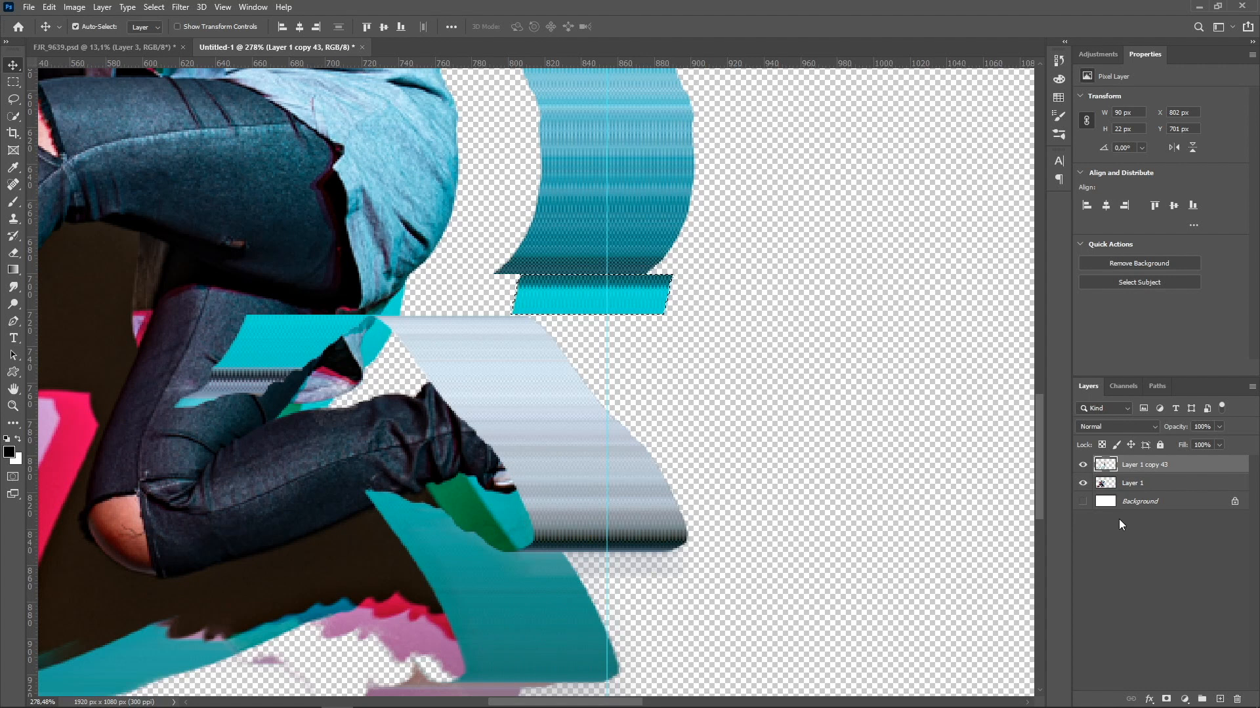
{"action": "left_click", "coordinate": [1082, 482]}
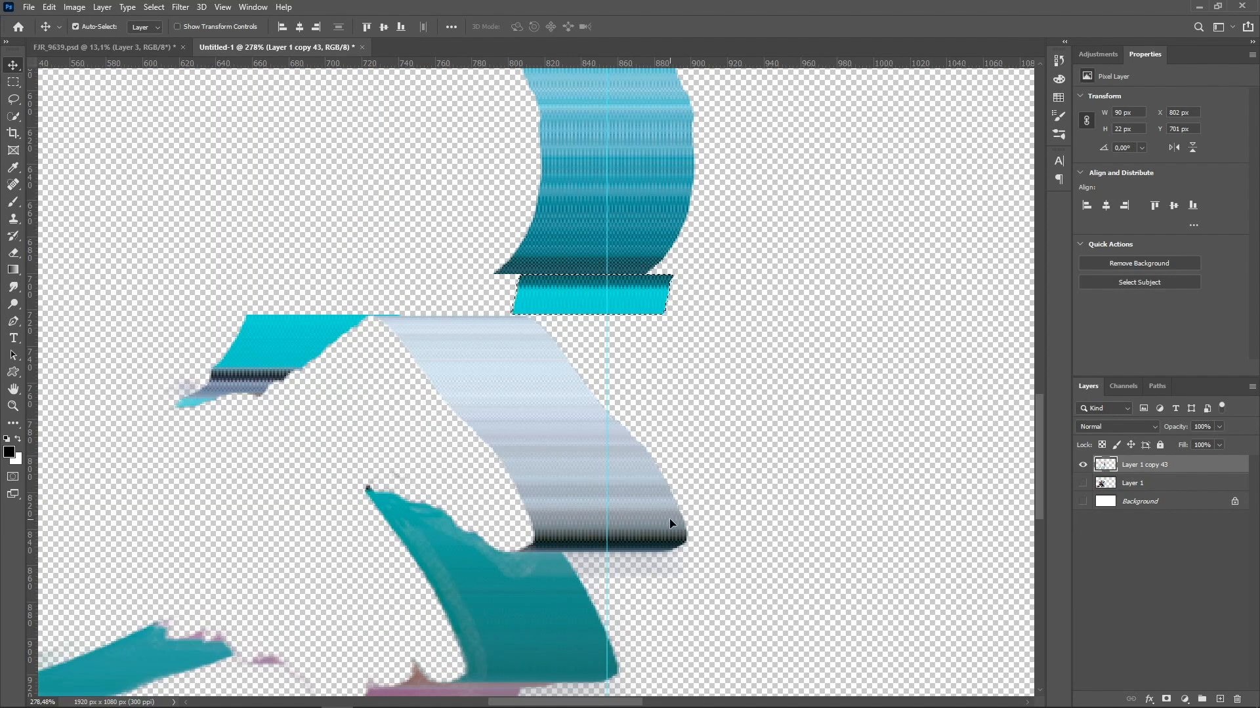
{"action": "key", "text": "m"}
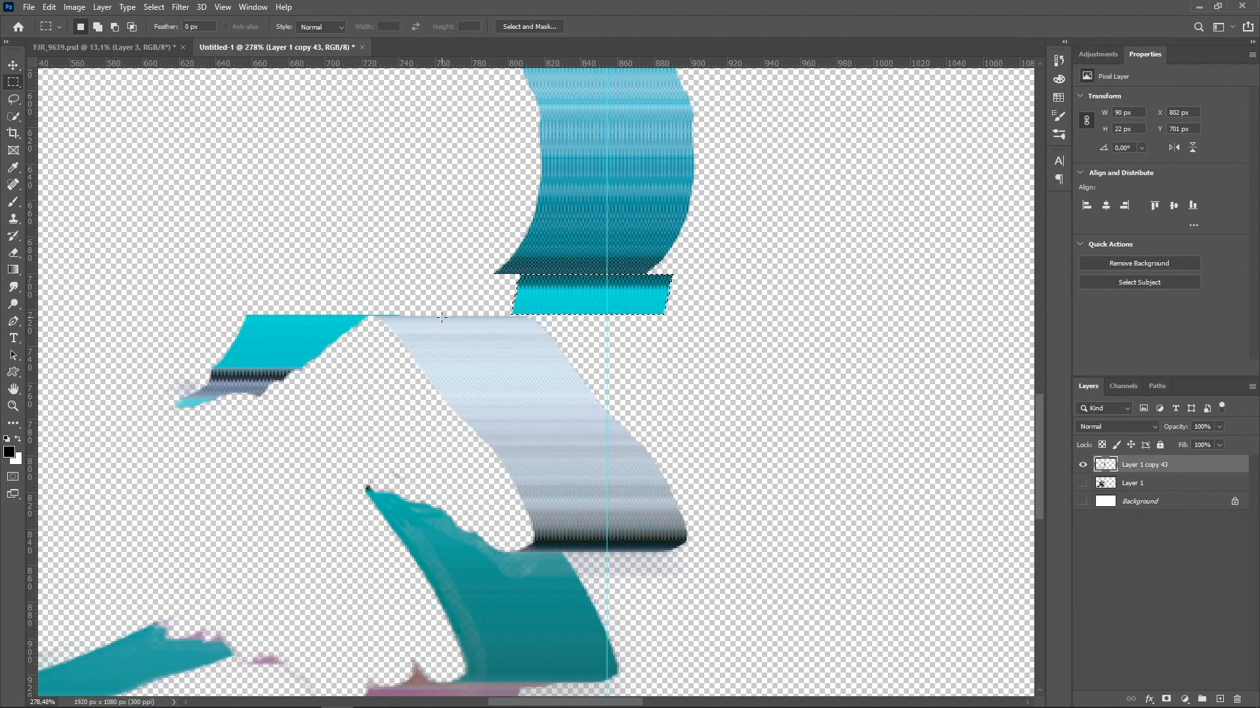
{"action": "scroll", "coordinate": [509, 329], "scroll_direction": "up", "scroll_amount": 2}
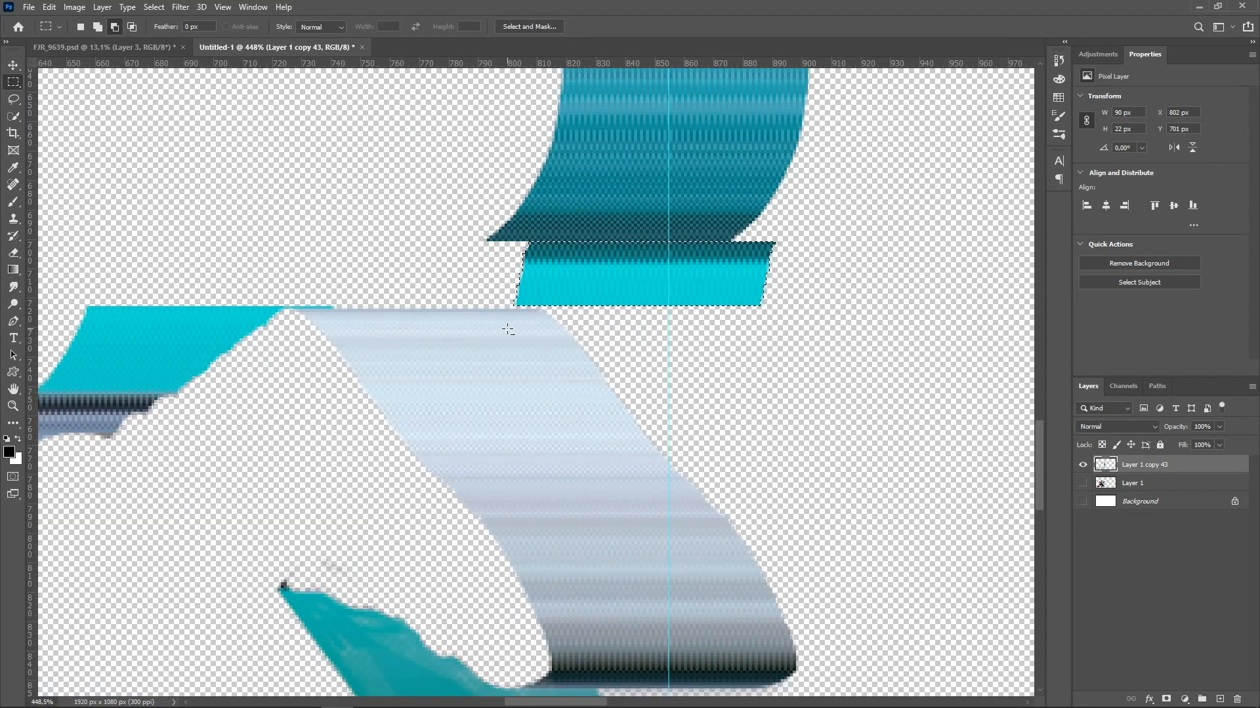
{"action": "scroll", "coordinate": [509, 329], "scroll_direction": "up", "scroll_amount": 2}
{"action": "scroll", "coordinate": [508, 330], "scroll_direction": "down", "scroll_amount": 1}
Undo the move of the cyan strip.
{"action": "key", "text": "ctrl+z"}
{"action": "key", "text": "ctrl+z"}
{"action": "key", "text": "ctrl+z"}
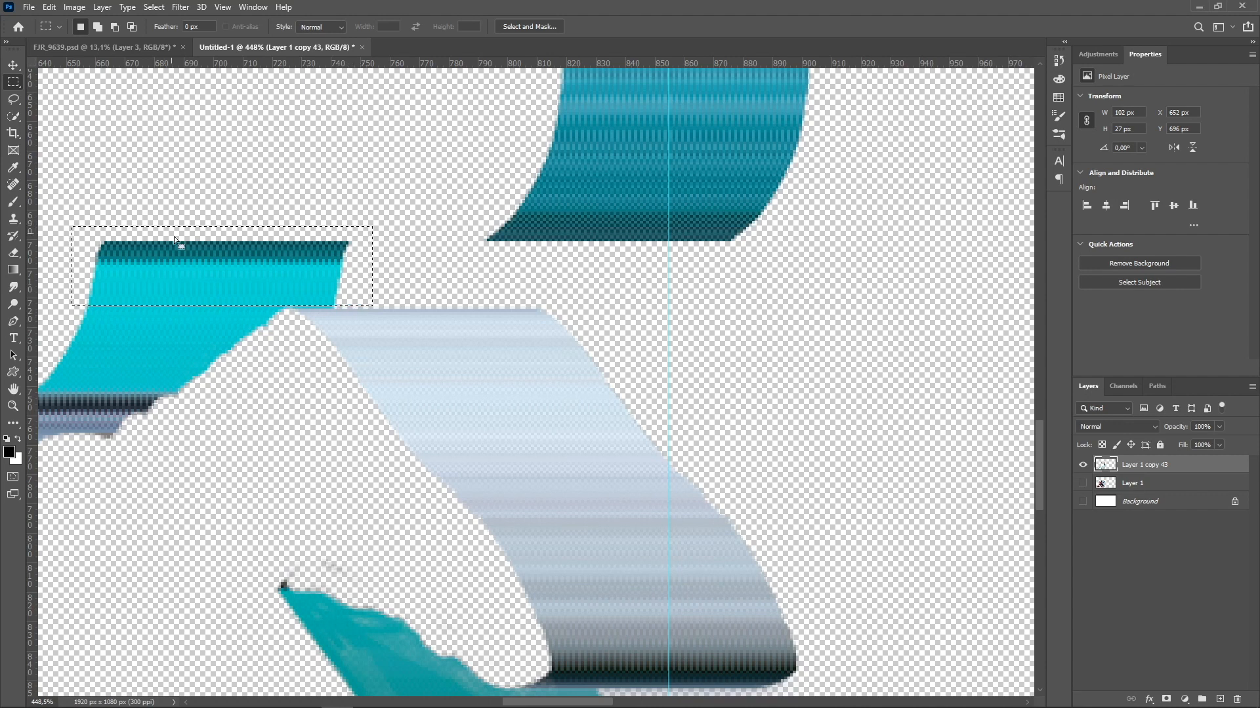
Marquee-select a taller cyan section, about 37 px high, and move it right onto the guide below the light blue section.
{"action": "left_click_drag", "start_coordinate": [383, 215], "coordinate": [80, 323]}
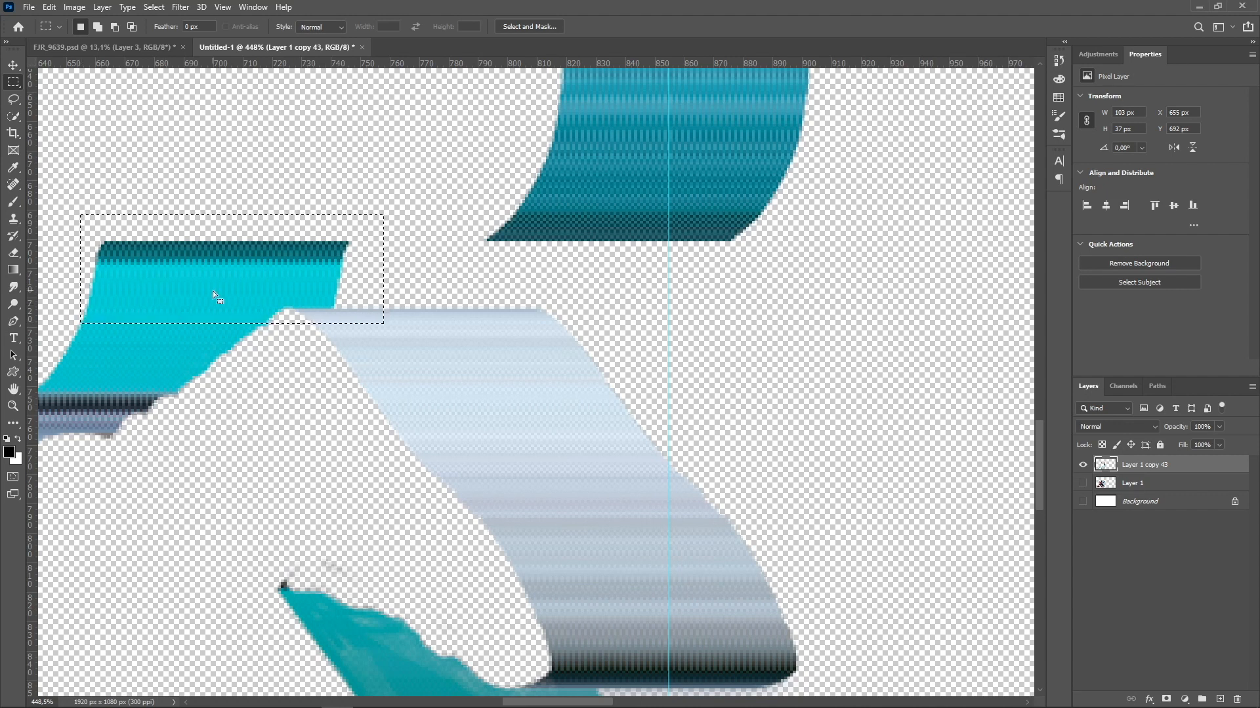
{"action": "key", "text": "v"}
{"action": "left_click_drag", "start_coordinate": [212, 290], "coordinate": [647, 291]}
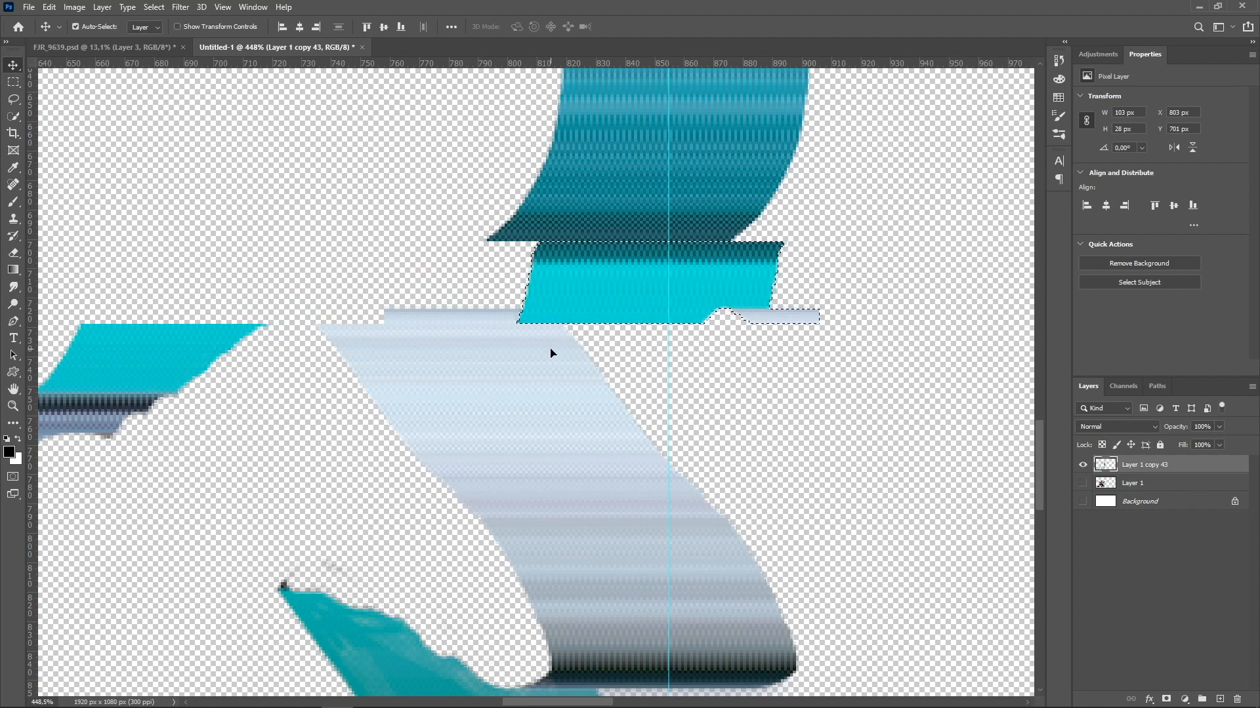
Try to shift a marquee-selected block of the pale grey section, about 101 by 87 px, slightly left, and undo the move.
{"action": "key", "text": "m"}
{"action": "left_click_drag", "start_coordinate": [381, 295], "coordinate": [676, 549]}
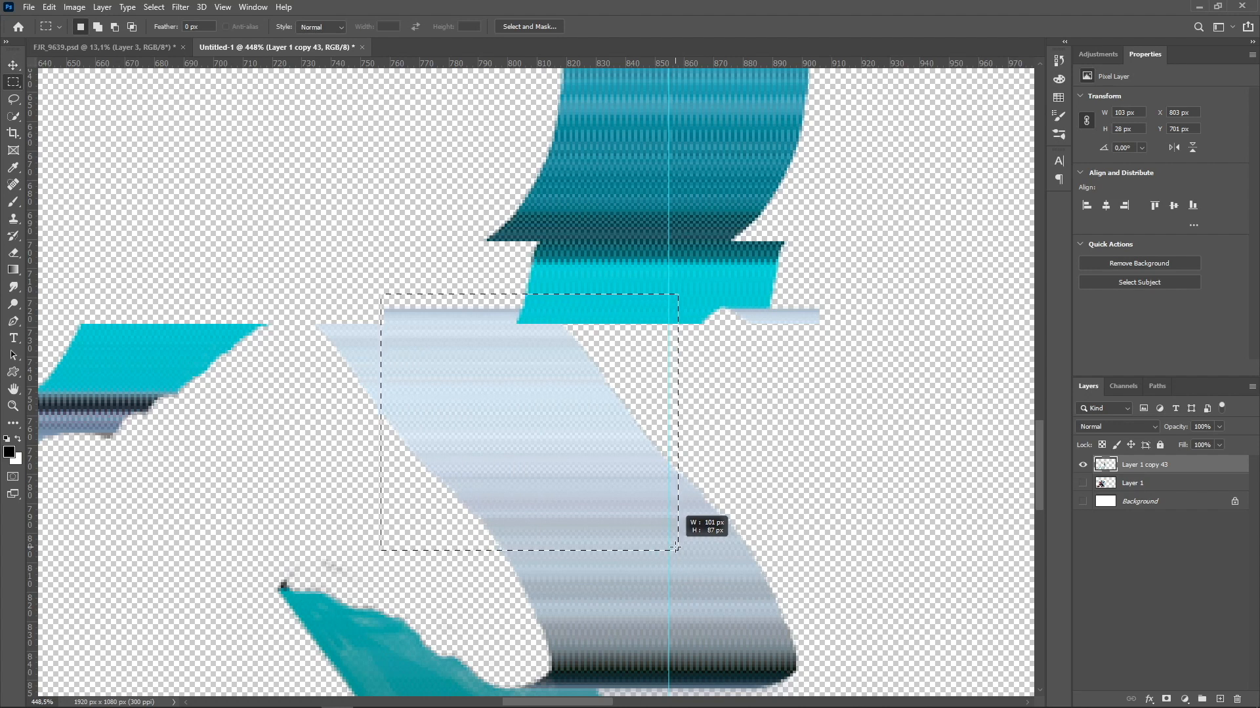
{"action": "left_click_drag", "start_coordinate": [677, 549], "coordinate": [676, 549]}
{"action": "key", "text": "v"}
{"action": "left_click_drag", "start_coordinate": [547, 468], "coordinate": [522, 462]}
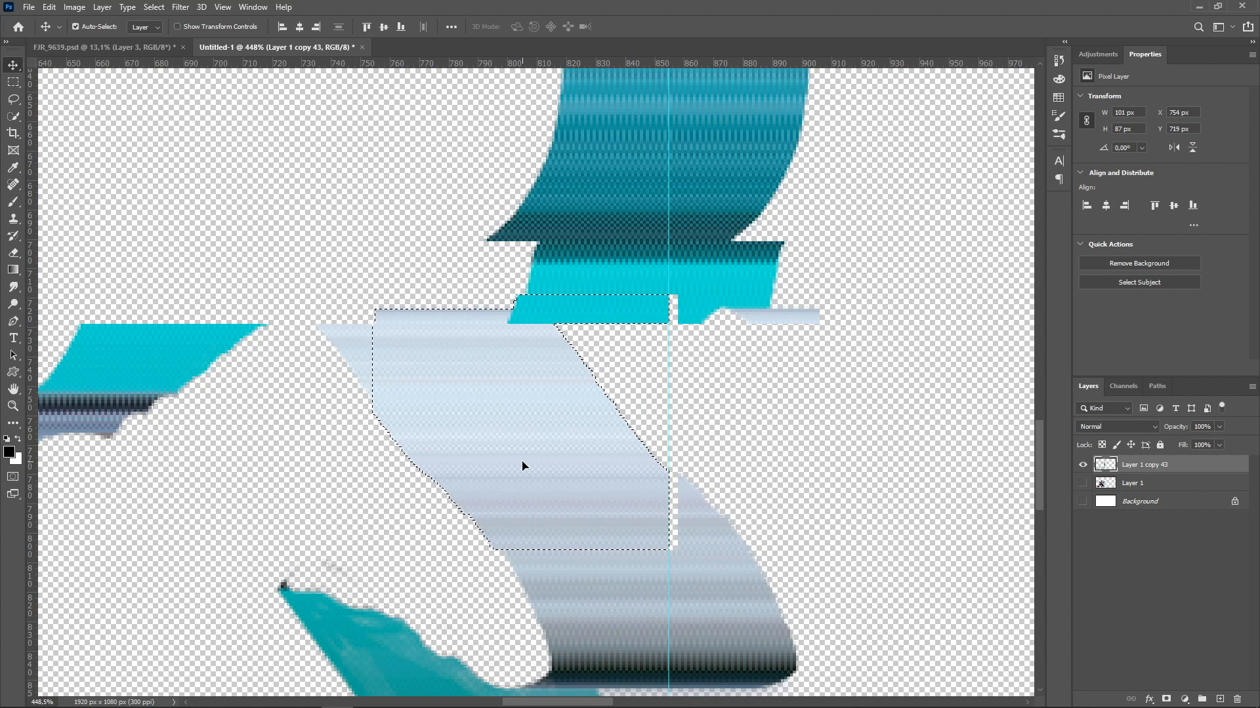
{"action": "key", "text": "ctrl+z"}
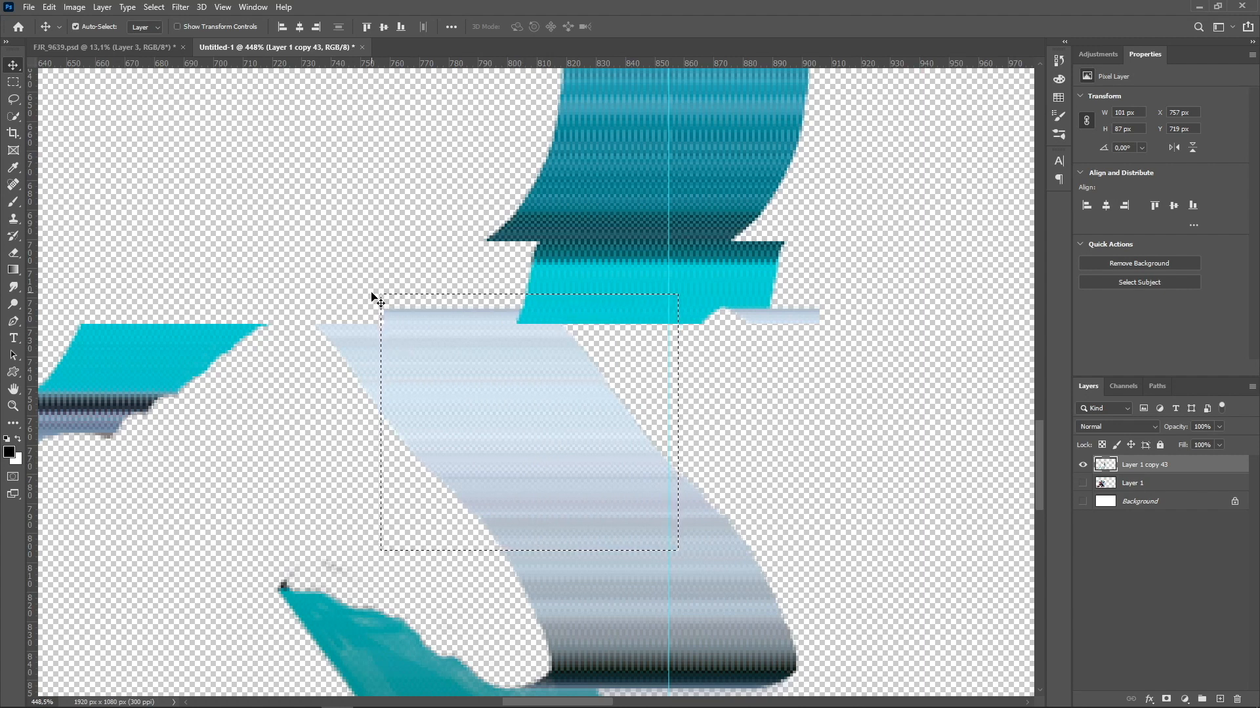
Marquee-select the left edge of the pale grey section, about 48 by 94 px, and move it 70 px right onto the guide.
{"action": "key", "text": "m"}
{"action": "left_click_drag", "start_coordinate": [372, 283], "coordinate": [513, 558]}
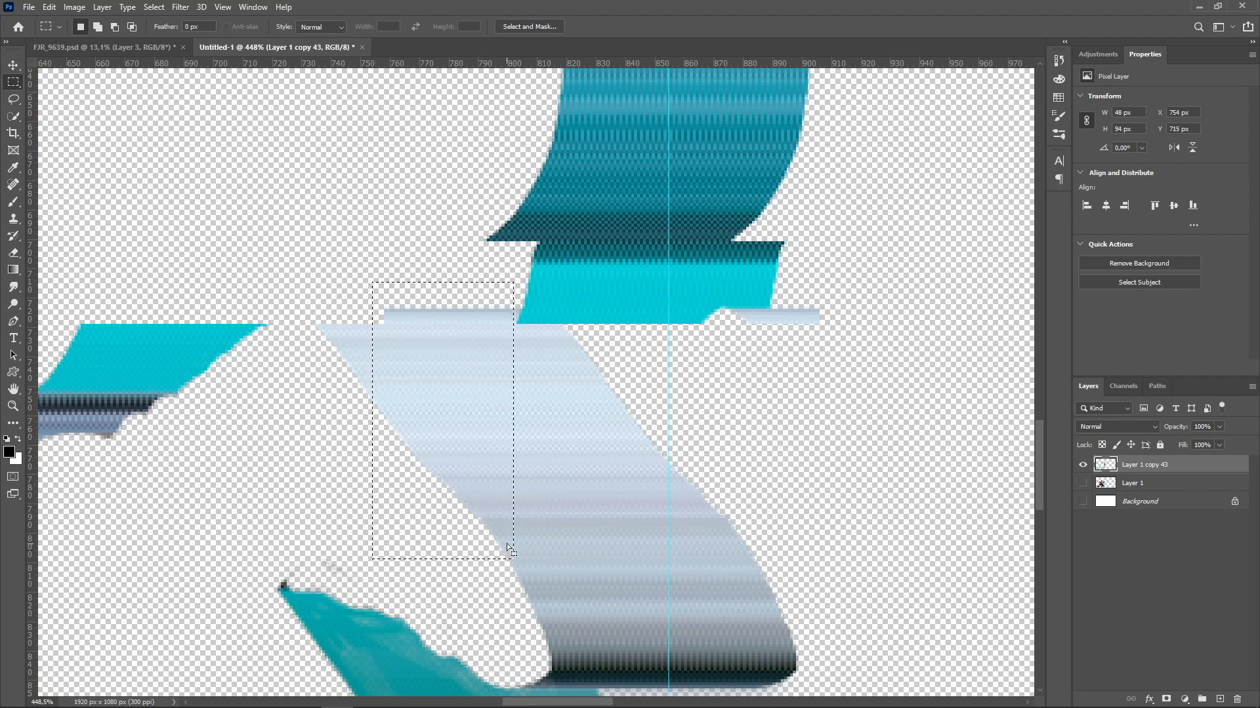
{"action": "key", "text": "v"}
{"action": "left_click_drag", "start_coordinate": [460, 467], "coordinate": [666, 469]}
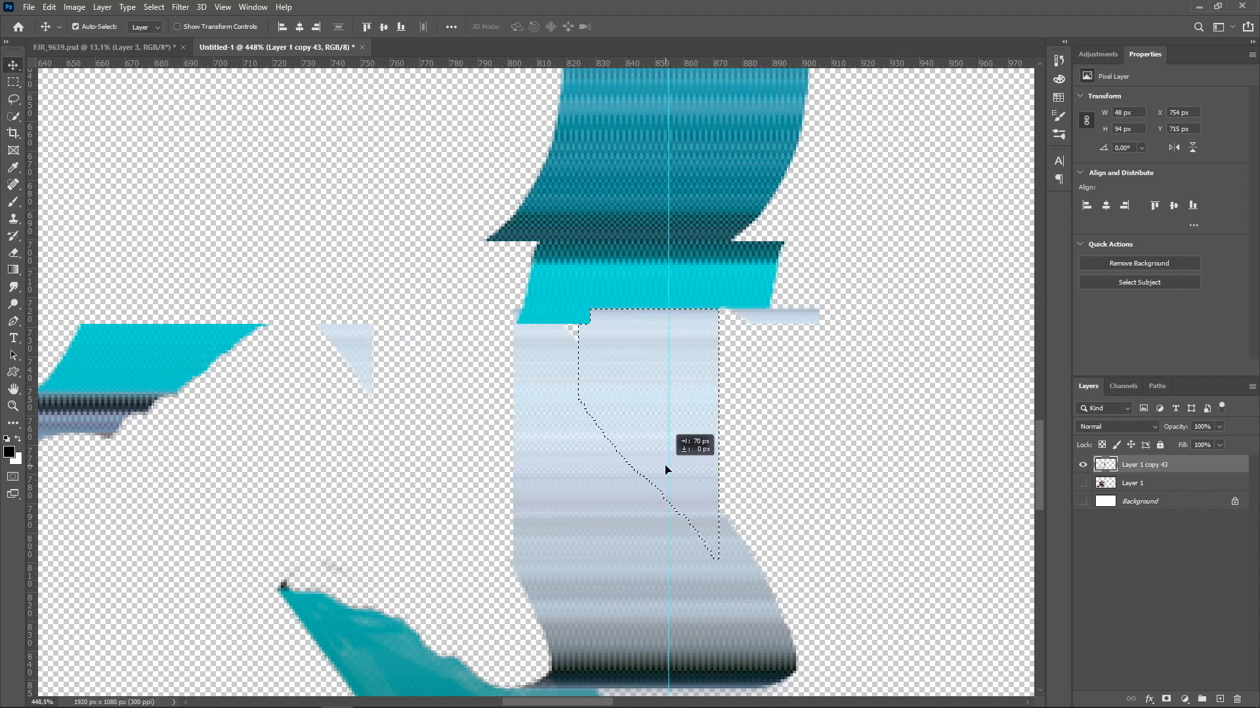
{"action": "left_click_drag", "start_coordinate": [665, 469], "coordinate": [666, 470]}
{"action": "key", "text": "ctrl+d"}
Delete the teal and pink trail area below the dark end of the pale grey section, using a marquee about 98 px high.
{"action": "scroll", "coordinate": [519, 487], "scroll_direction": "down", "scroll_amount": 10}
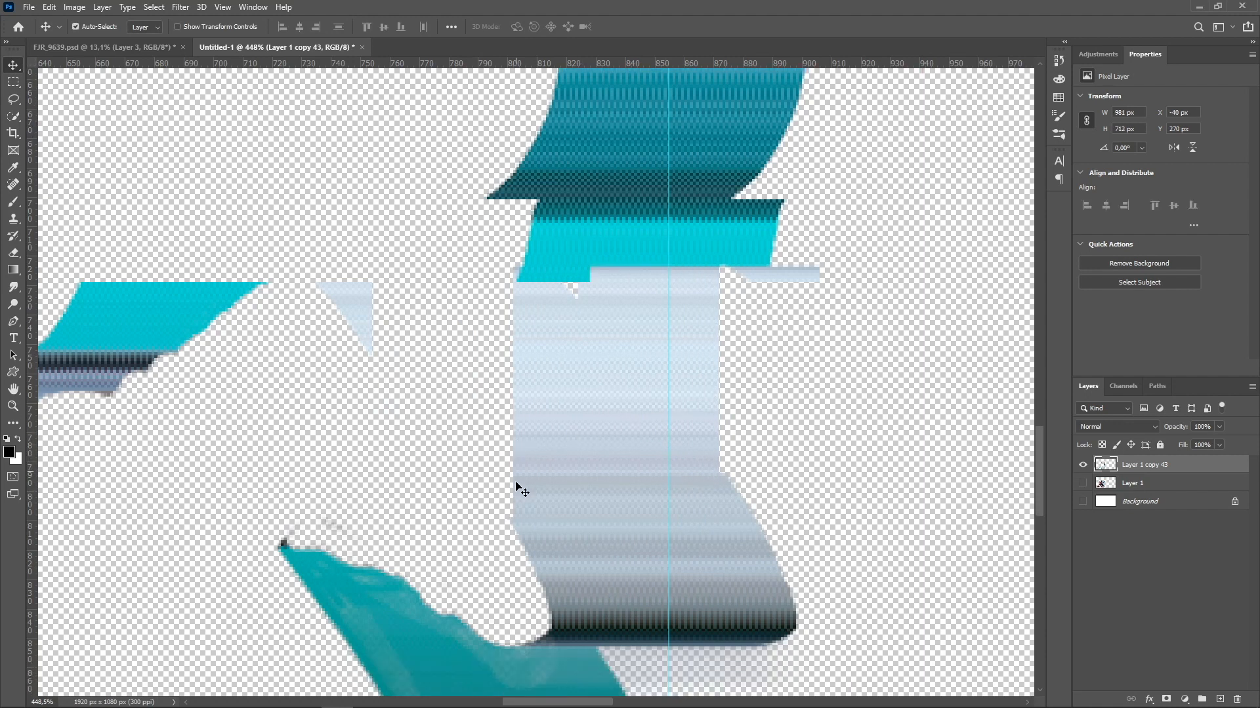
{"action": "scroll", "coordinate": [519, 487], "scroll_direction": "down", "scroll_amount": 2}
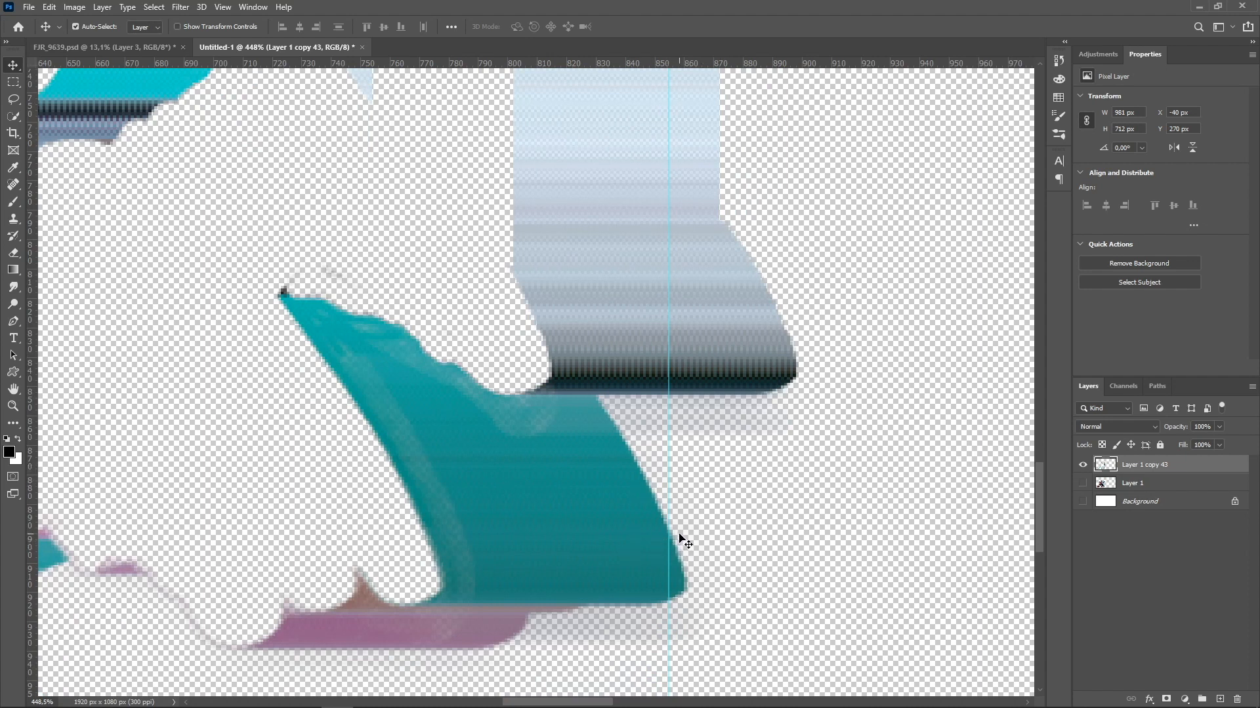
{"action": "key", "text": "m"}
{"action": "left_click_drag", "start_coordinate": [875, 683], "coordinate": [379, 394]}
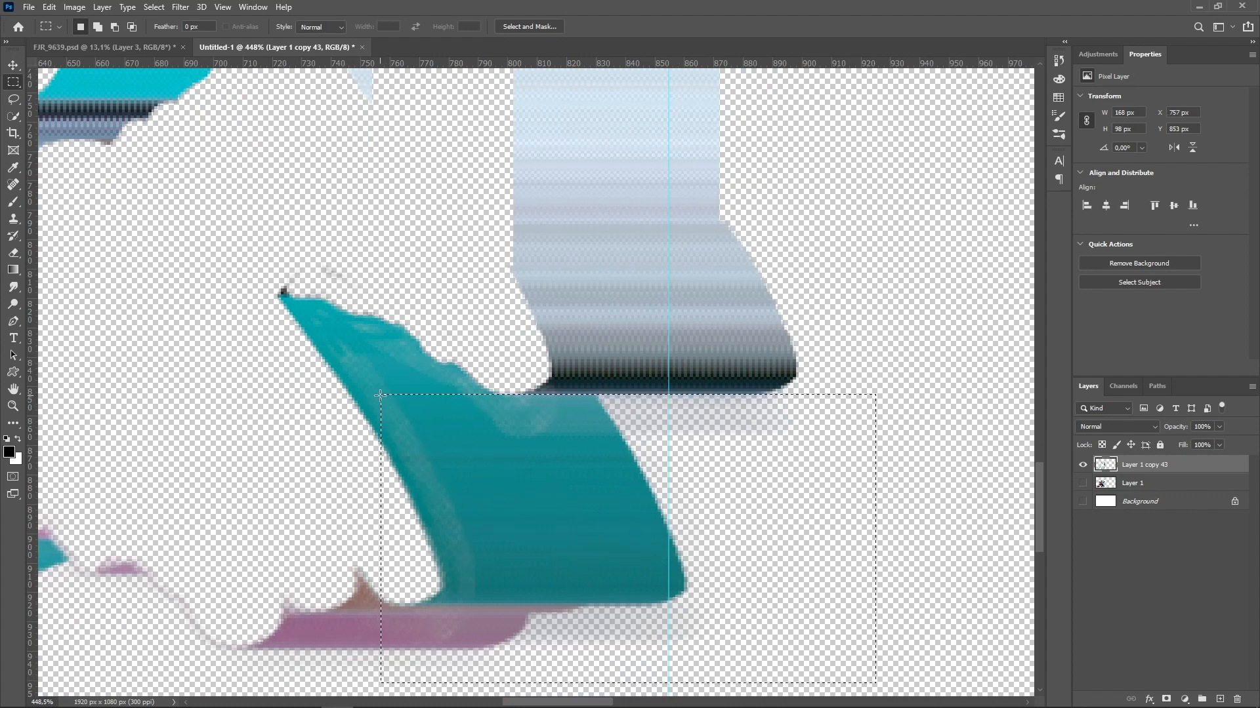
{"action": "key", "text": "Delete"}
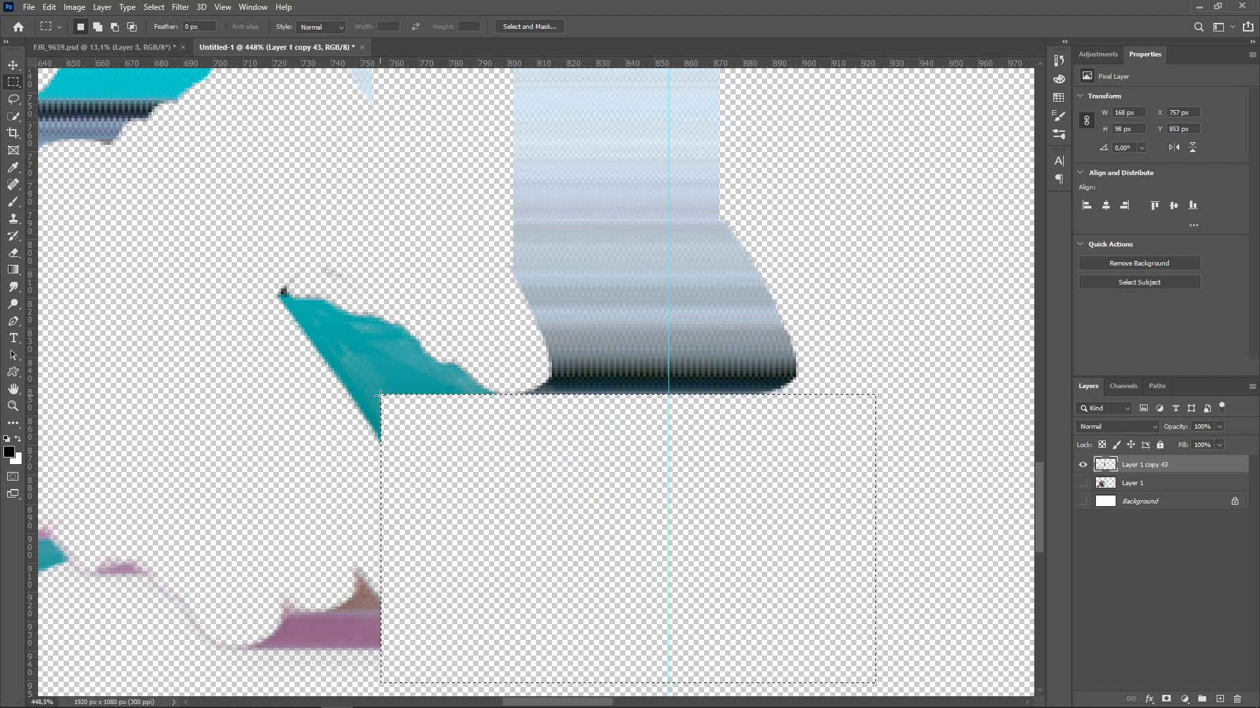
{"action": "left_click", "coordinate": [367, 400]}
Examine the stacked strips along the vertical guide for gaps, from the pale grey section to the top of the trail.
{"action": "scroll", "coordinate": [695, 436], "scroll_direction": "up", "scroll_amount": 10}
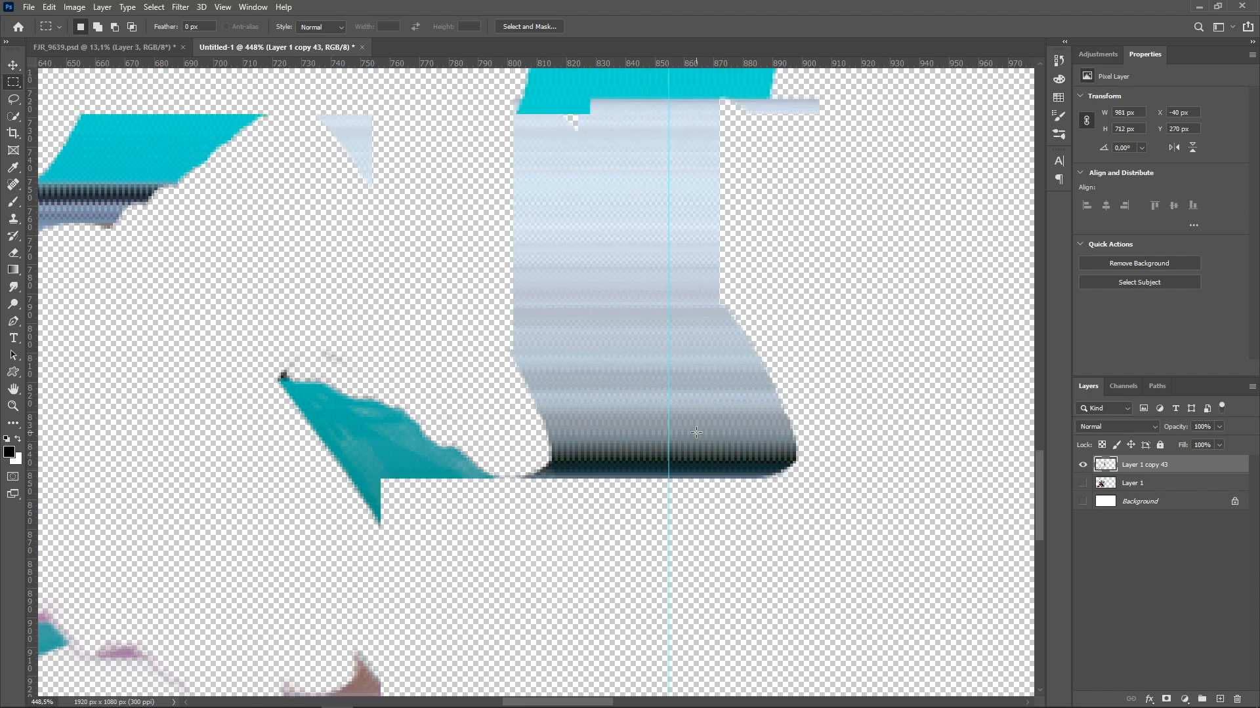
{"action": "scroll", "coordinate": [694, 433], "scroll_direction": "up", "scroll_amount": 10}
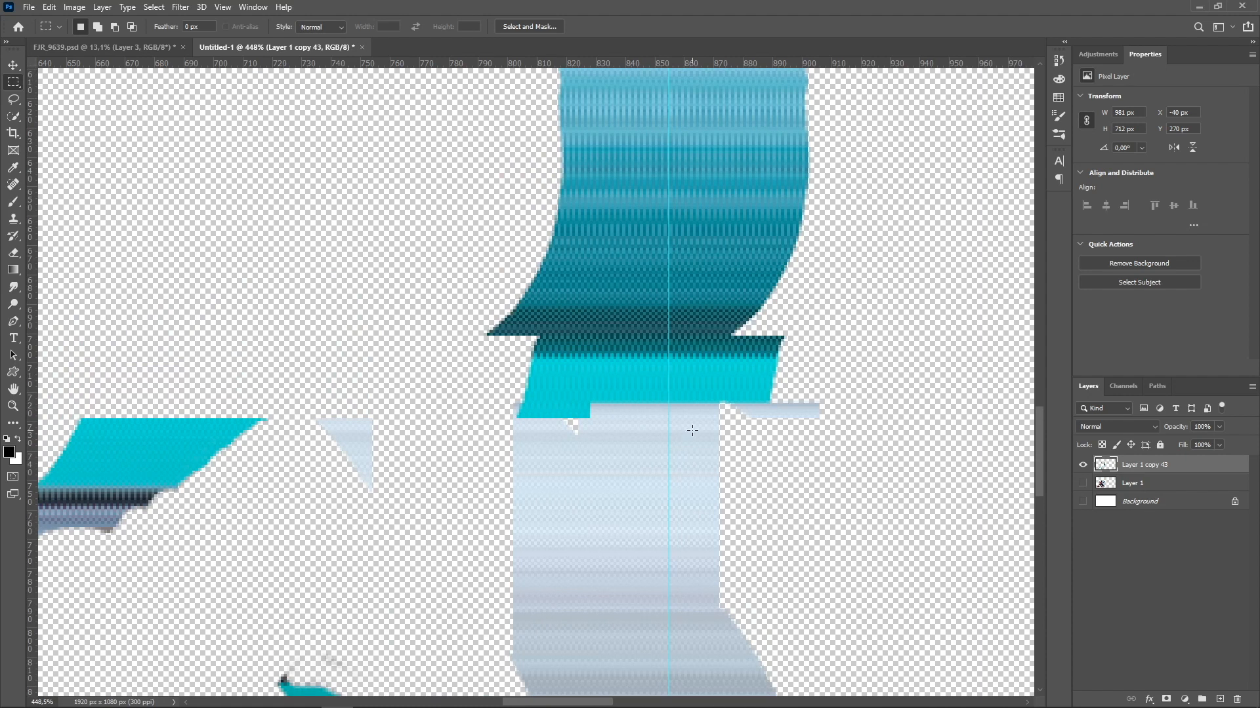
{"action": "scroll", "coordinate": [691, 431], "scroll_direction": "up", "scroll_amount": 10}
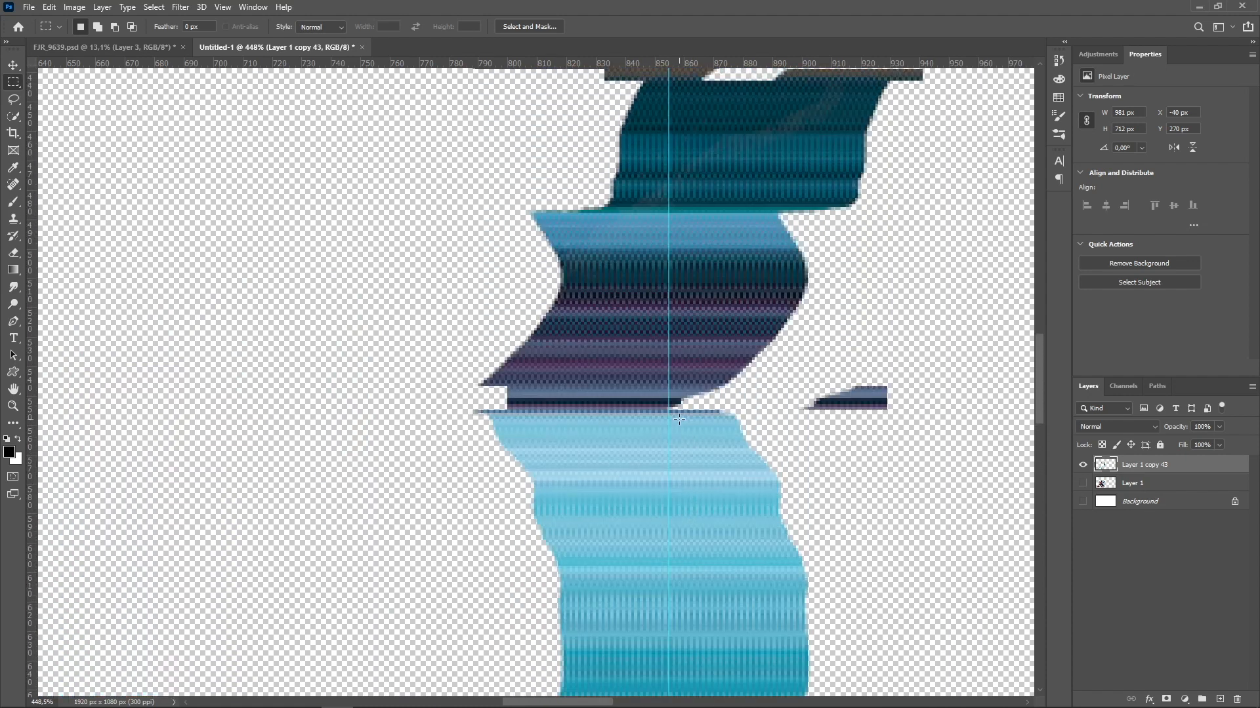
{"action": "scroll", "coordinate": [679, 418], "scroll_direction": "up", "scroll_amount": 10}
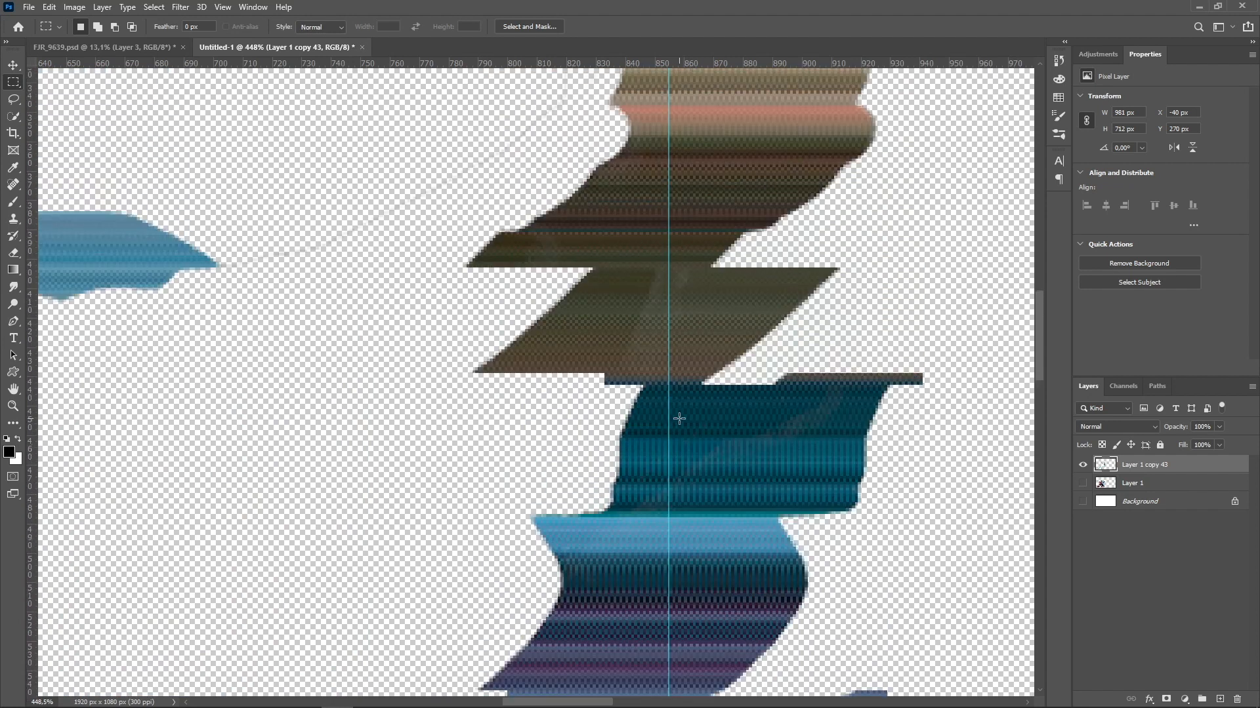
{"action": "scroll", "coordinate": [679, 418], "scroll_direction": "up", "scroll_amount": 8}
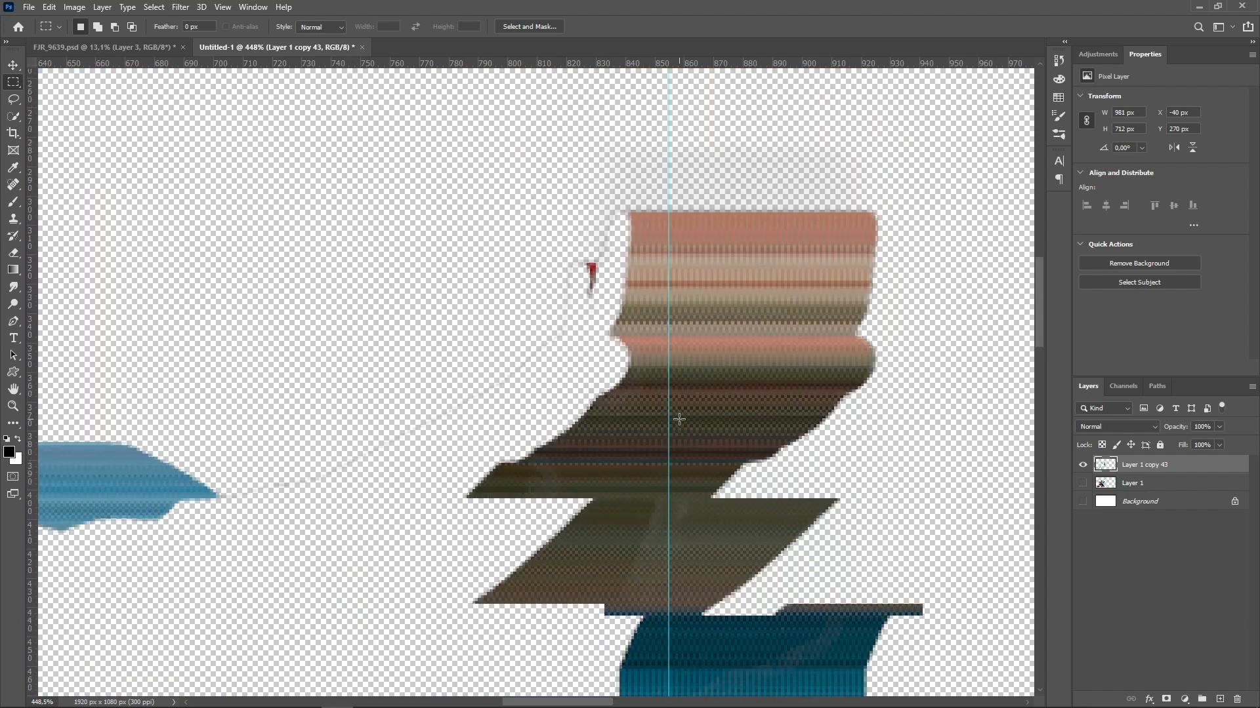
{"action": "scroll", "coordinate": [679, 419], "scroll_direction": "down", "scroll_amount": 14}
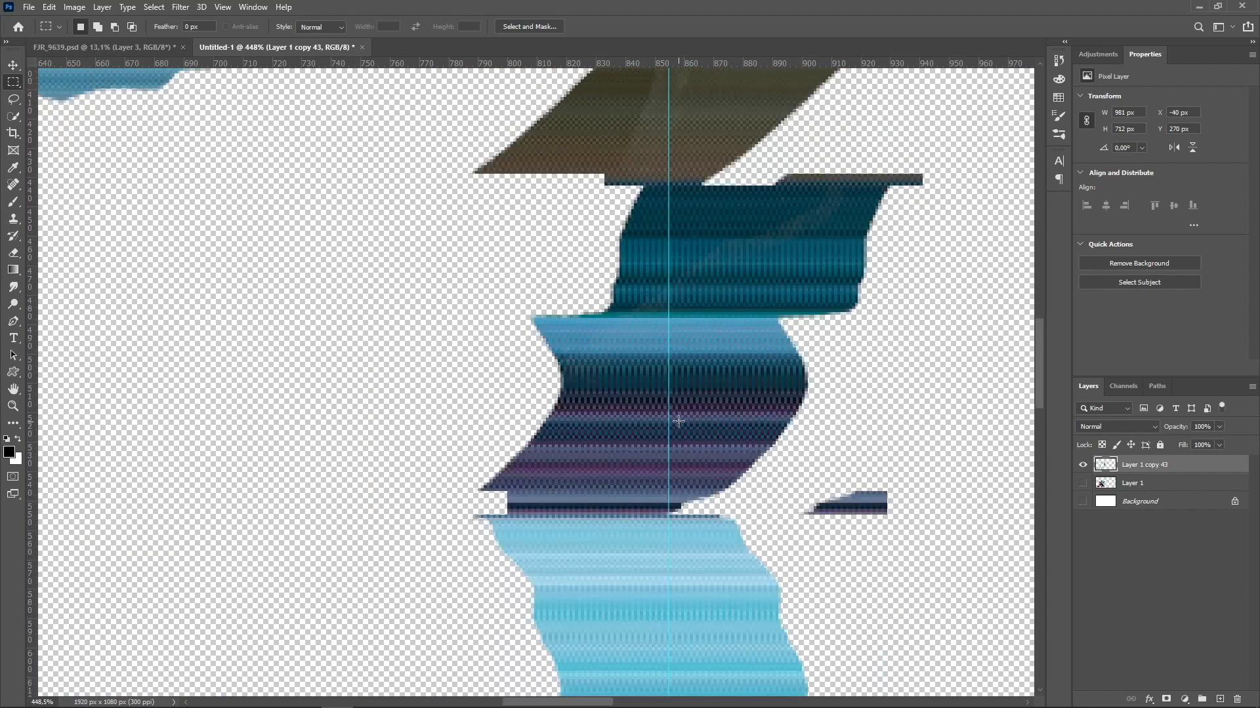
{"action": "scroll", "coordinate": [679, 421], "scroll_direction": "down", "scroll_amount": 5}
{"action": "scroll", "coordinate": [673, 393], "scroll_direction": "up", "scroll_amount": 5}
{"action": "scroll", "coordinate": [672, 392], "scroll_direction": "down", "scroll_amount": 5}
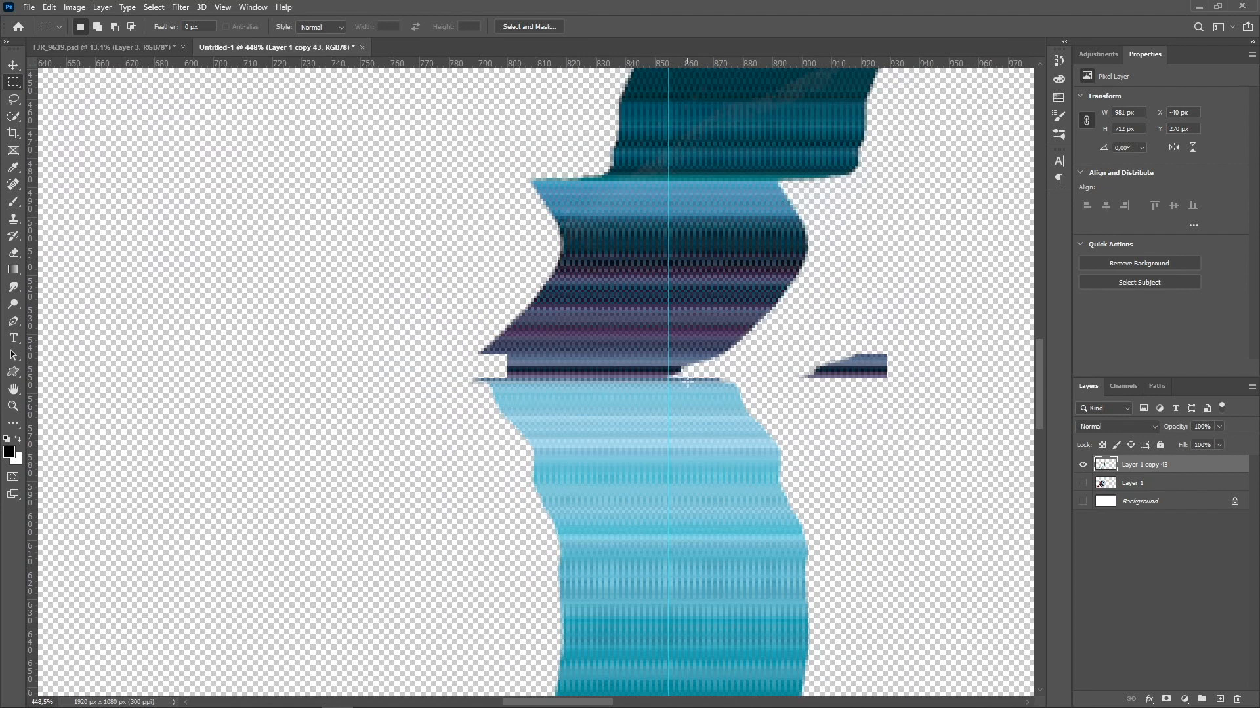
Marquee-select the lower end of the dark purple strip and move it slightly right to fill the guide line, then deselect.
{"action": "left_click_drag", "start_coordinate": [706, 380], "coordinate": [466, 327]}
{"action": "key", "text": "v"}
{"action": "left_click_drag", "start_coordinate": [574, 368], "coordinate": [612, 371]}
{"action": "key", "text": "ctrl+d"}
Examine the trail section above the dancer's head, comparing it with Layer 1 shown and hidden.
{"action": "scroll", "coordinate": [420, 383], "scroll_direction": "down", "scroll_amount": 1}
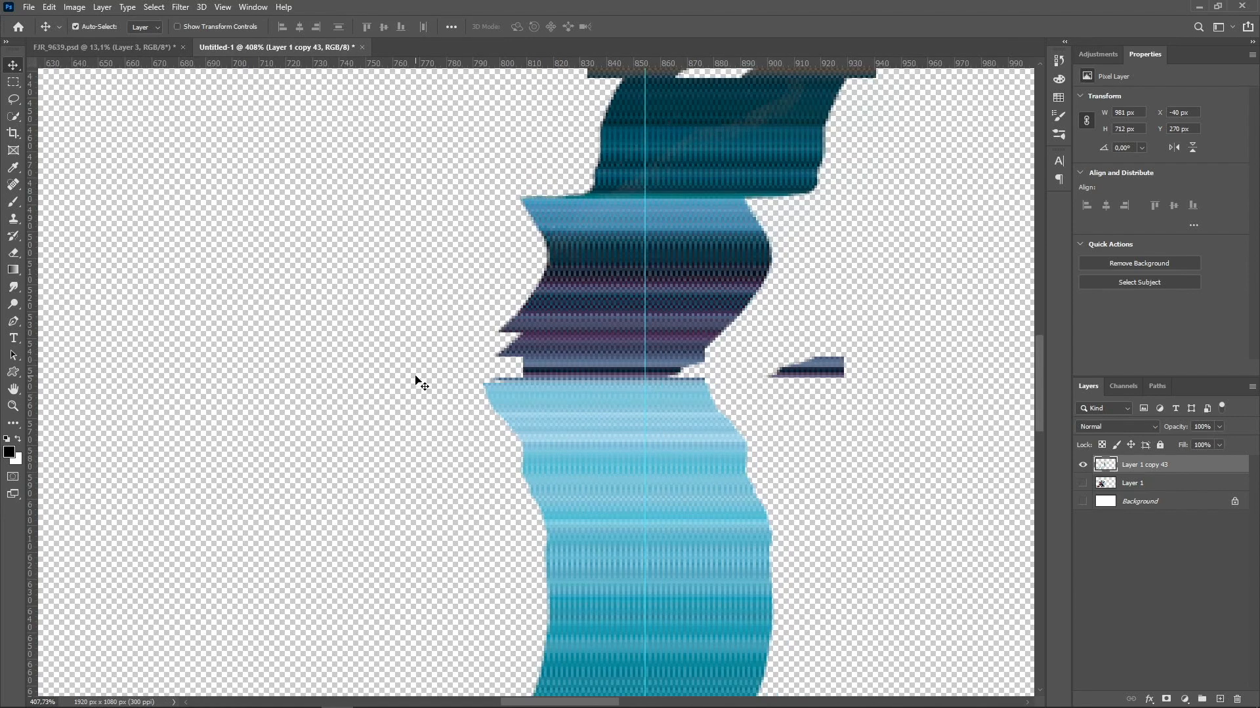
{"action": "scroll", "coordinate": [420, 384], "scroll_direction": "down", "scroll_amount": 1}
{"action": "left_click_drag", "start_coordinate": [296, 303], "coordinate": [650, 551]}
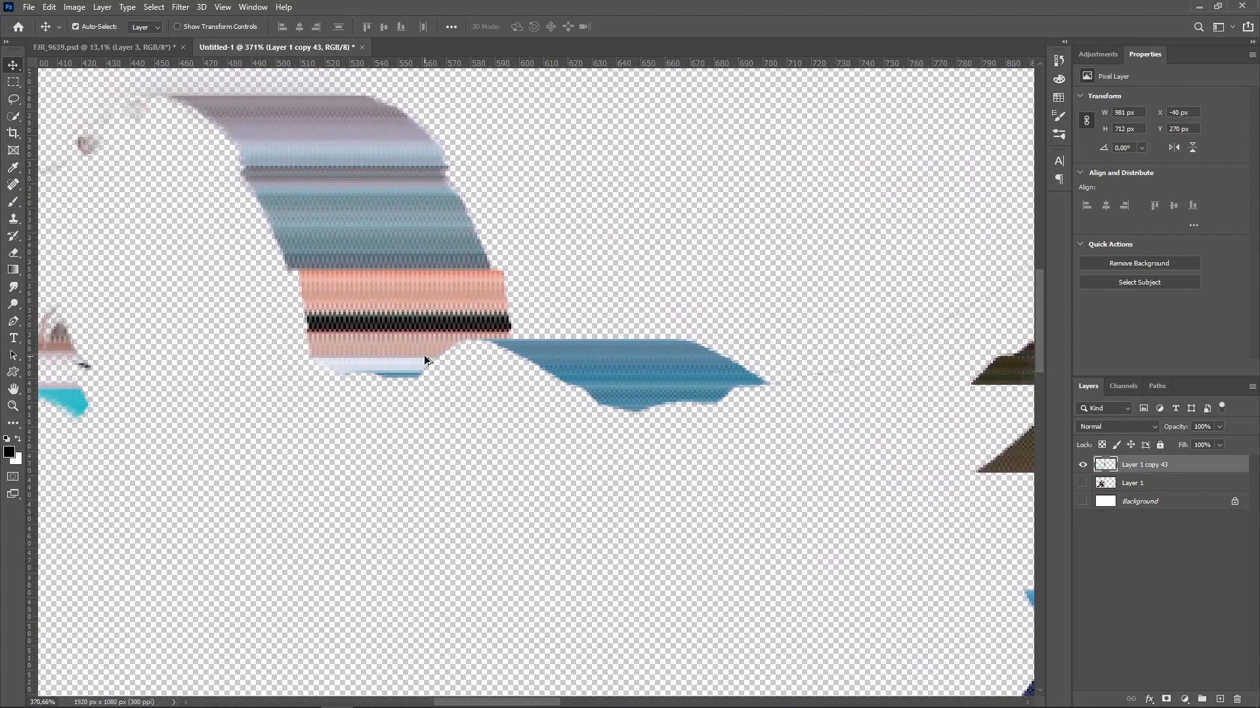
{"action": "scroll", "coordinate": [424, 357], "scroll_direction": "down", "scroll_amount": 4}
{"action": "left_click_drag", "start_coordinate": [408, 402], "coordinate": [503, 403]}
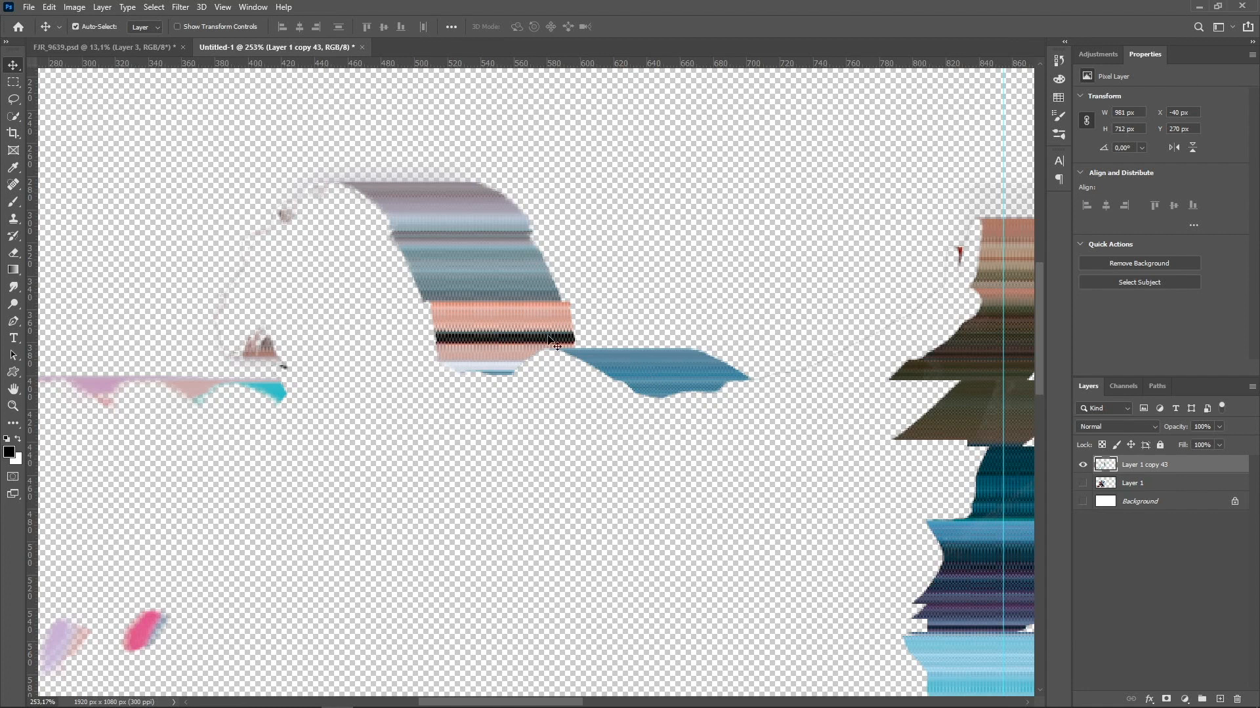
{"action": "left_click", "coordinate": [1082, 483]}
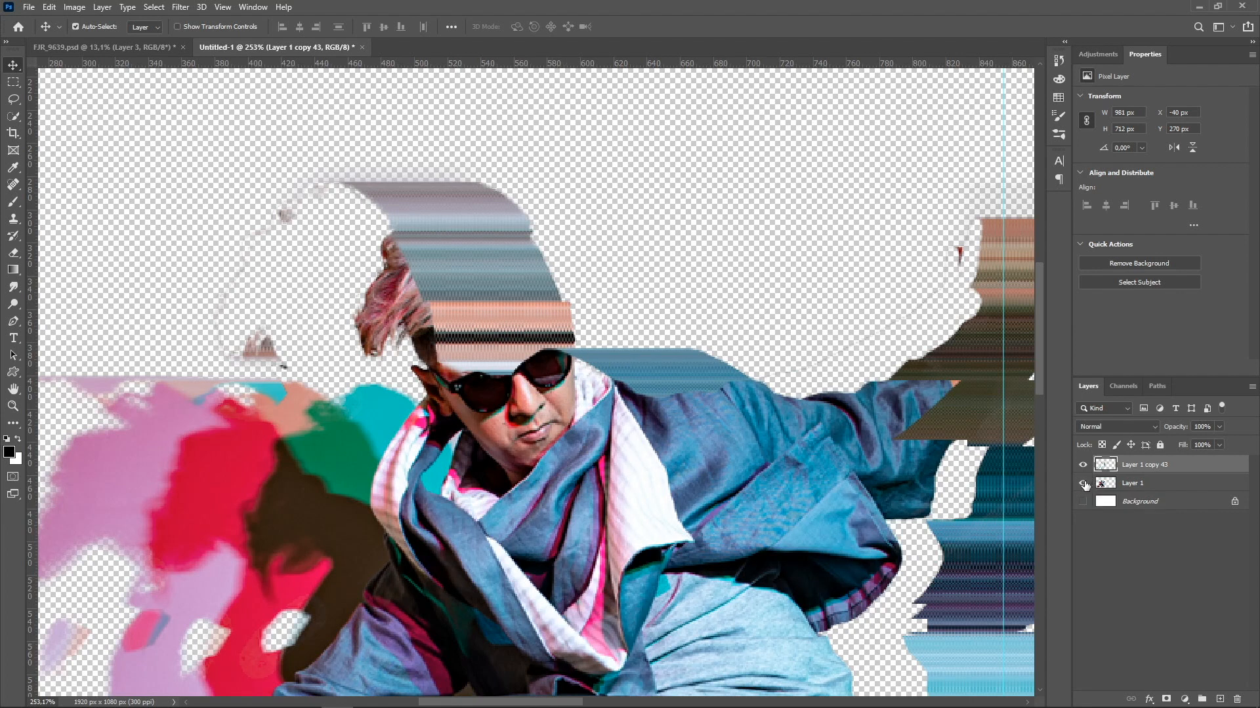
{"action": "left_click", "coordinate": [1083, 483]}
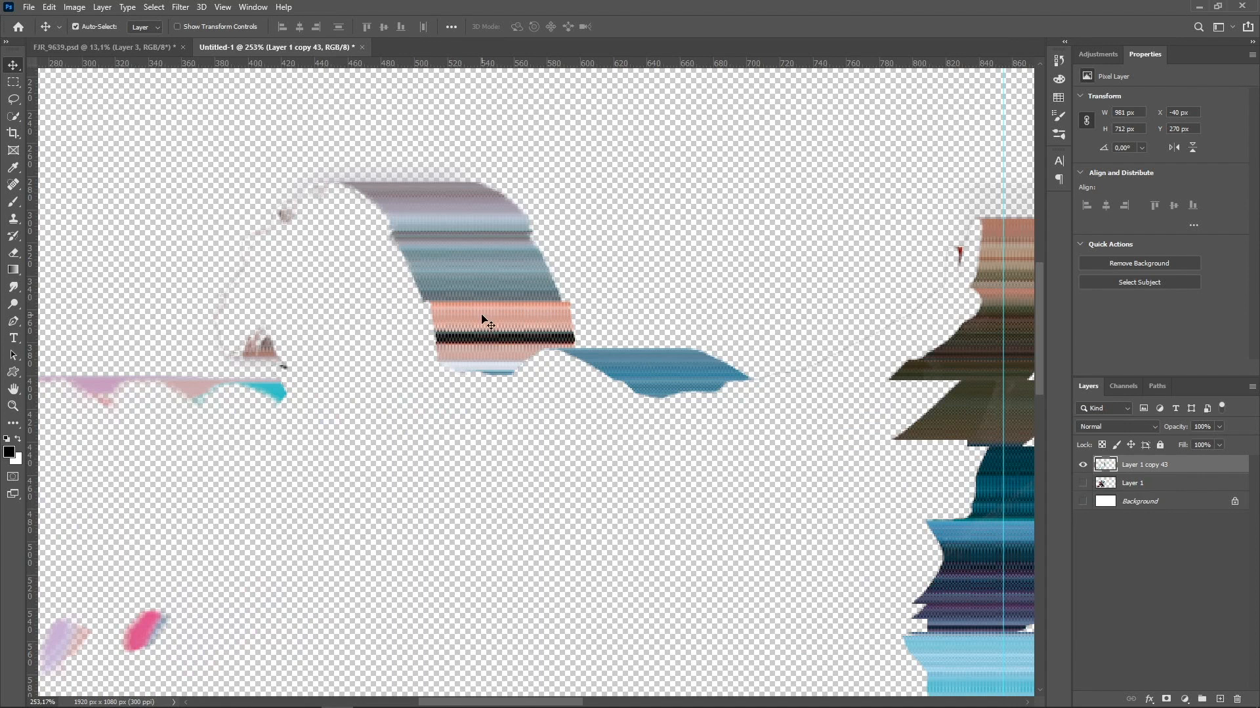
Marquee-select the blue strip beside the peach section and move it left, directly under the peach and black bands.
{"action": "key", "text": "m"}
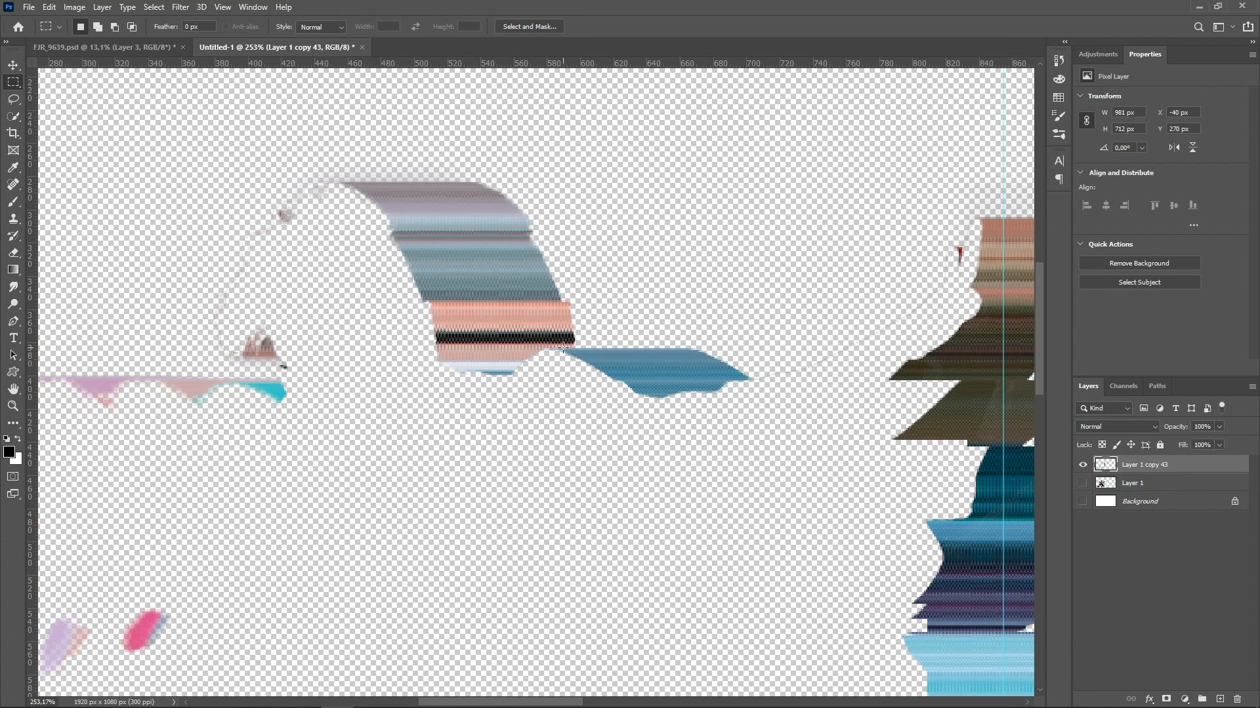
{"action": "scroll", "coordinate": [590, 381], "scroll_direction": "up", "scroll_amount": 2}
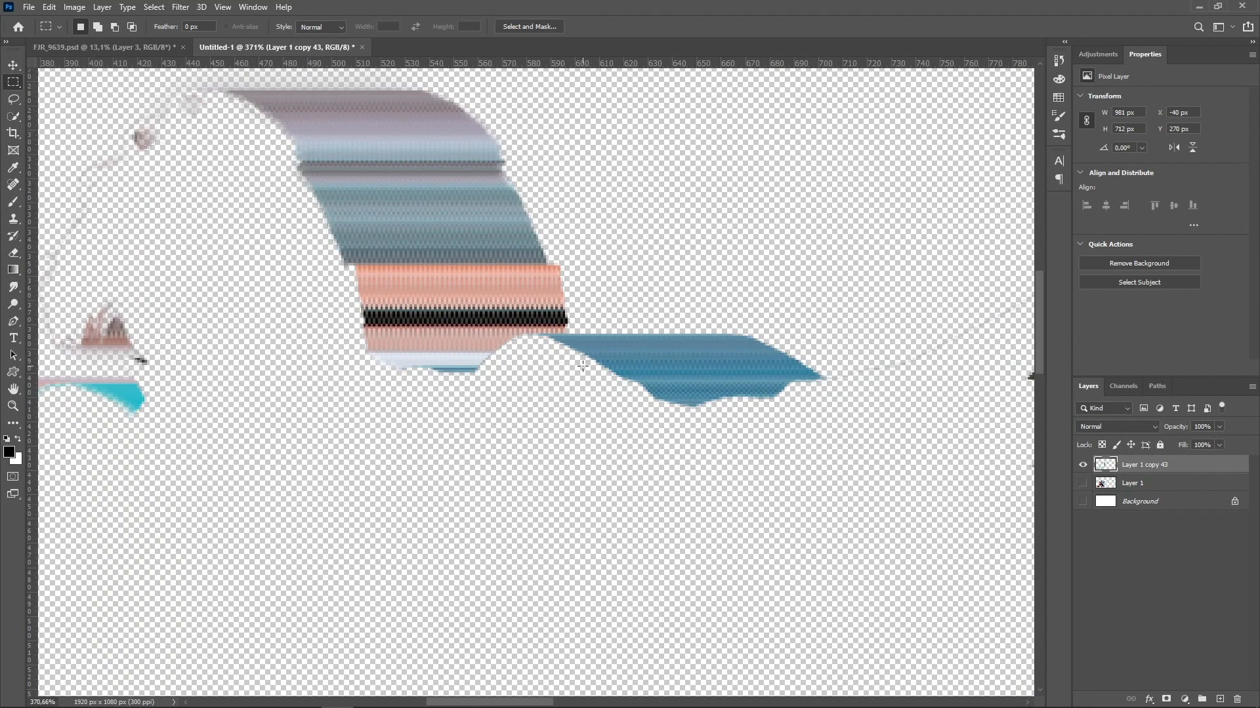
{"action": "scroll", "coordinate": [582, 366], "scroll_direction": "up", "scroll_amount": 1}
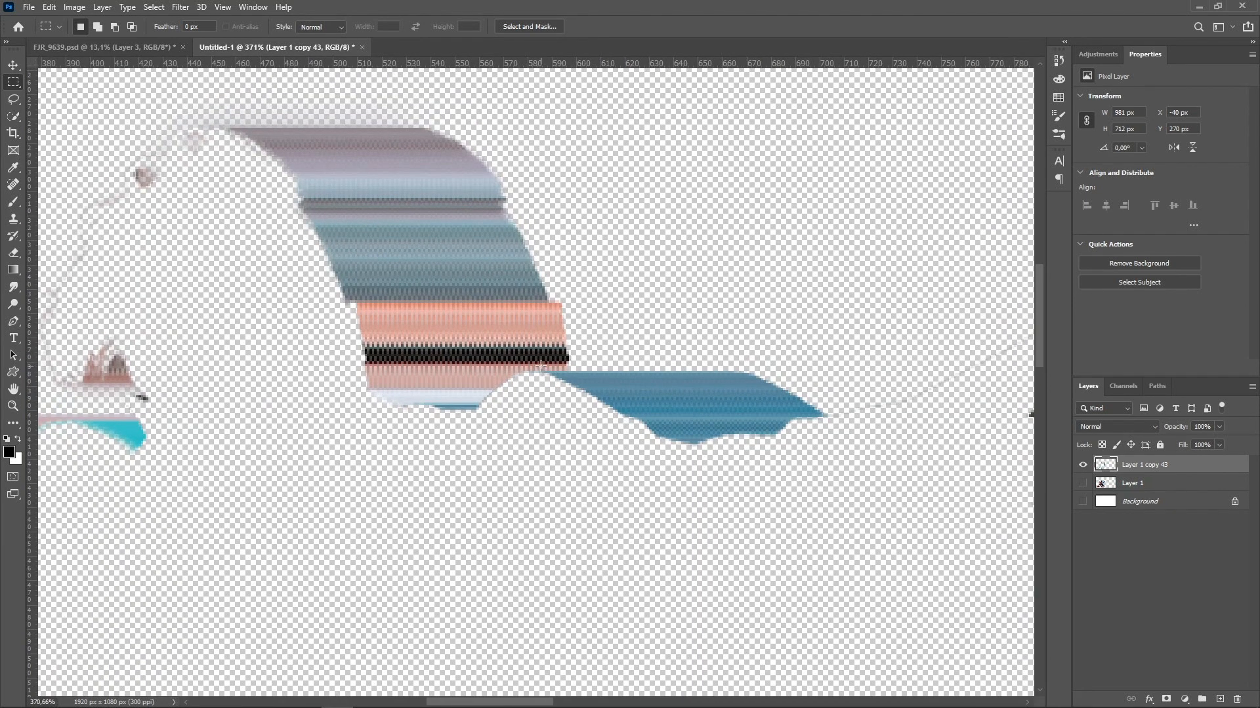
{"action": "left_click_drag", "start_coordinate": [540, 366], "coordinate": [832, 462]}
{"action": "key", "text": "v"}
{"action": "left_click_drag", "start_coordinate": [733, 404], "coordinate": [530, 395]}
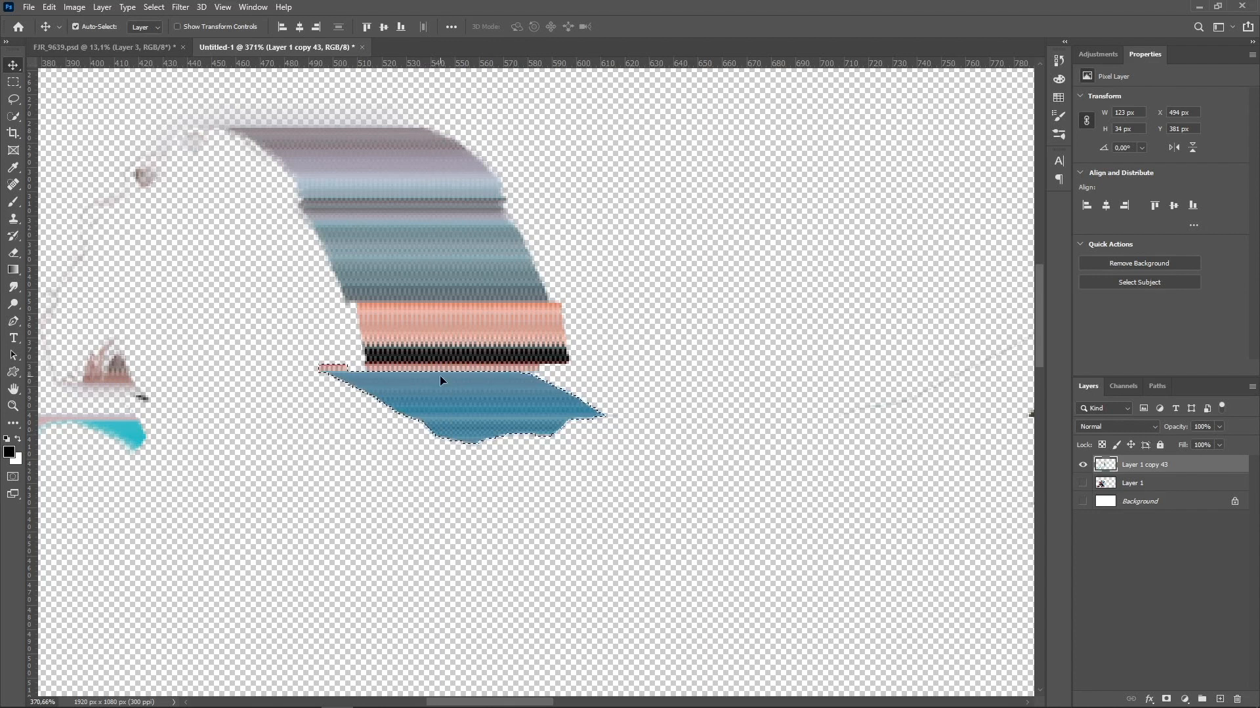
Nudge the selected blue strip another 11 px left and deselect it.
{"action": "key", "text": "Left"}
{"action": "key", "text": "Left"}
{"action": "key", "text": "Left"}
{"action": "key", "text": "Left"}
{"action": "key", "text": "Left"}
{"action": "key", "text": "Left"}
{"action": "key", "text": "Left"}
{"action": "key", "text": "Left"}
{"action": "key", "text": "Left"}
{"action": "key", "text": "Left"}
{"action": "key", "text": "Left"}
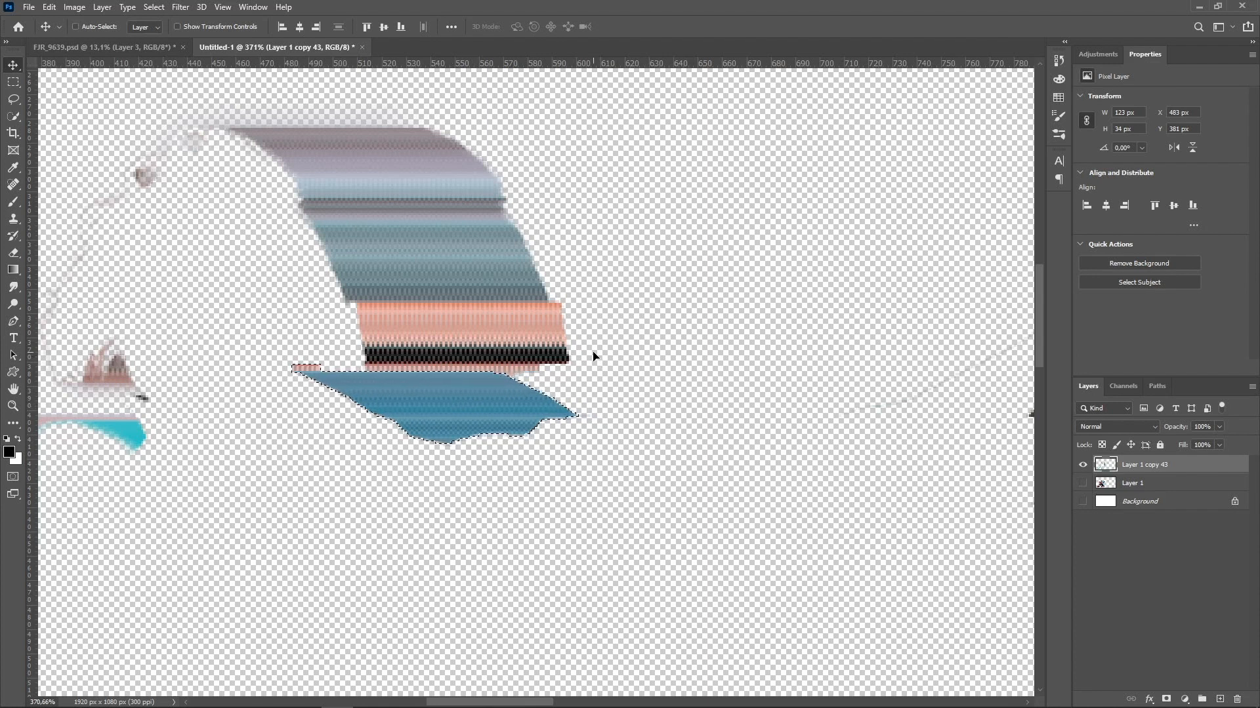
{"action": "key", "text": "ctrl+d"}
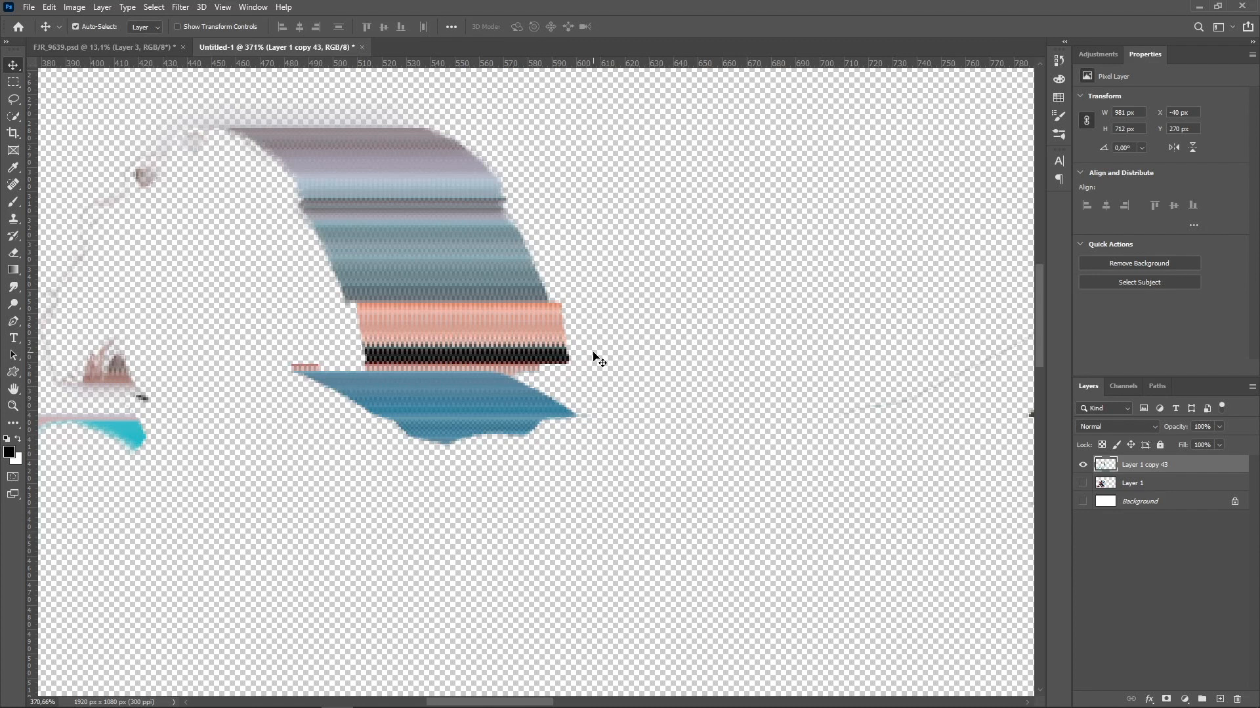
Select a single pixel column along the vertical guide with the Single Column Marquee and copy it to a new layer.
{"action": "scroll", "coordinate": [597, 357], "scroll_direction": "down", "scroll_amount": 5}
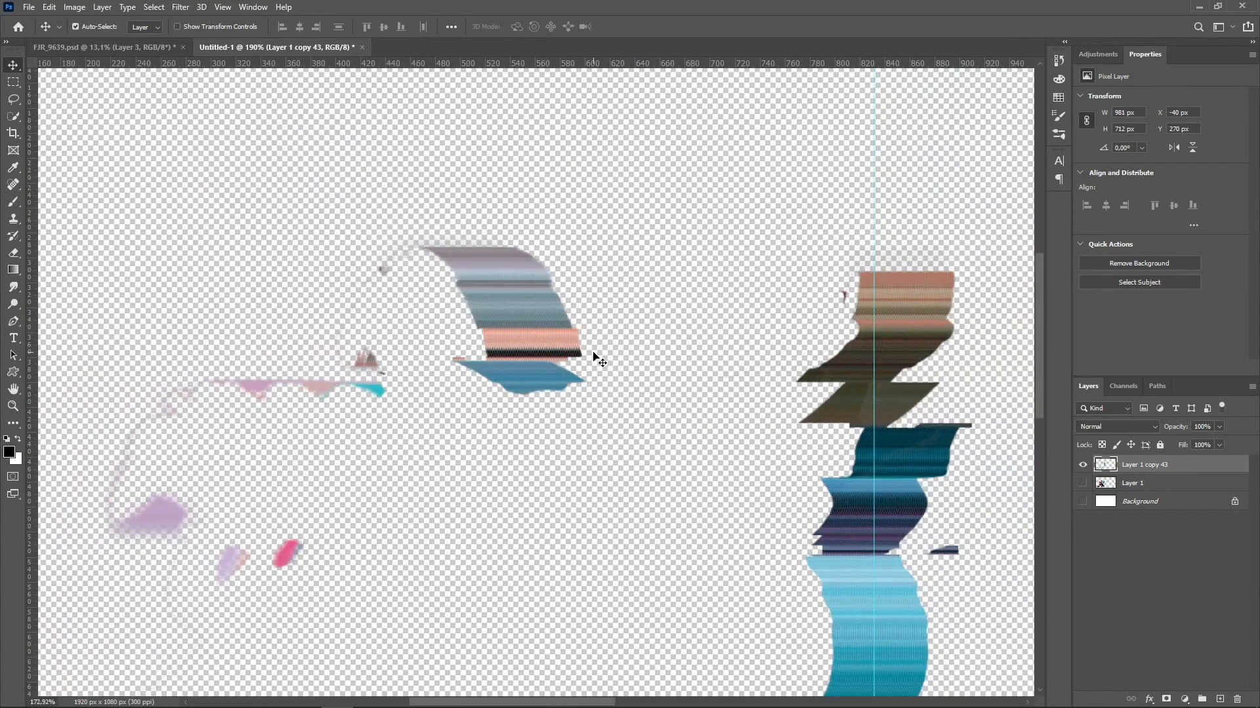
{"action": "scroll", "coordinate": [597, 358], "scroll_direction": "down", "scroll_amount": 1}
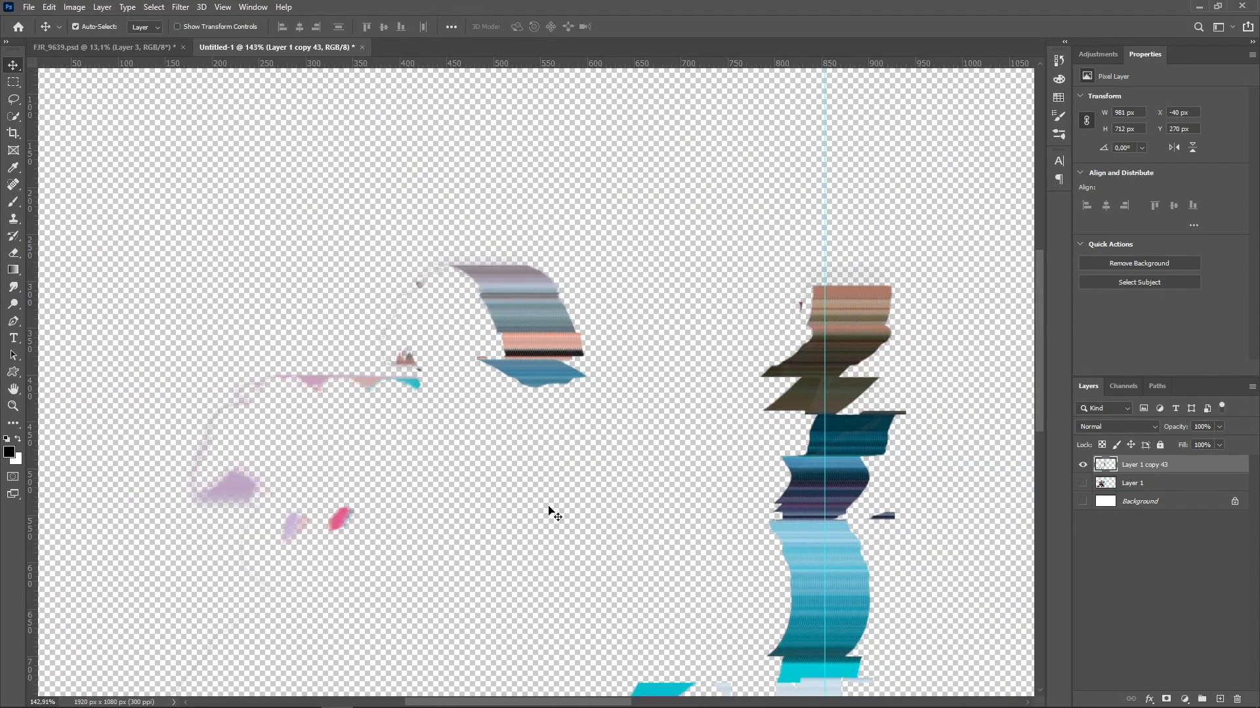
{"action": "scroll", "coordinate": [628, 483], "scroll_direction": "down", "scroll_amount": 2}
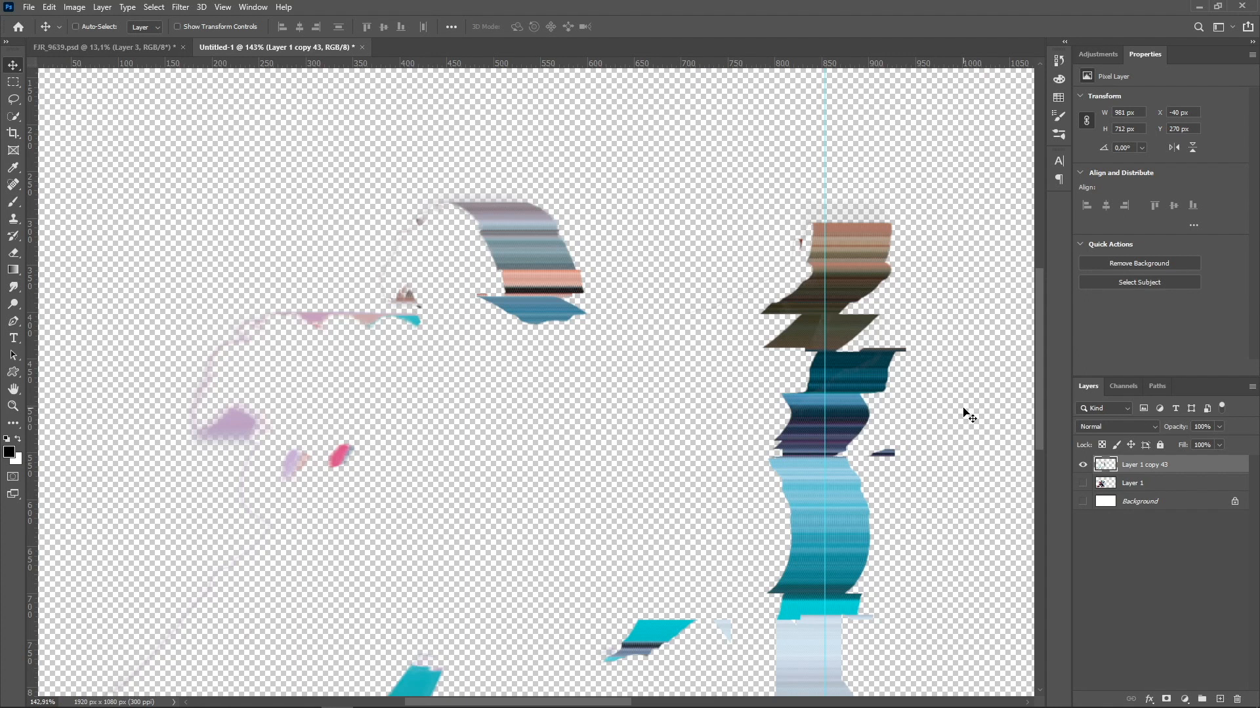
{"action": "key", "text": "ctrl+0"}
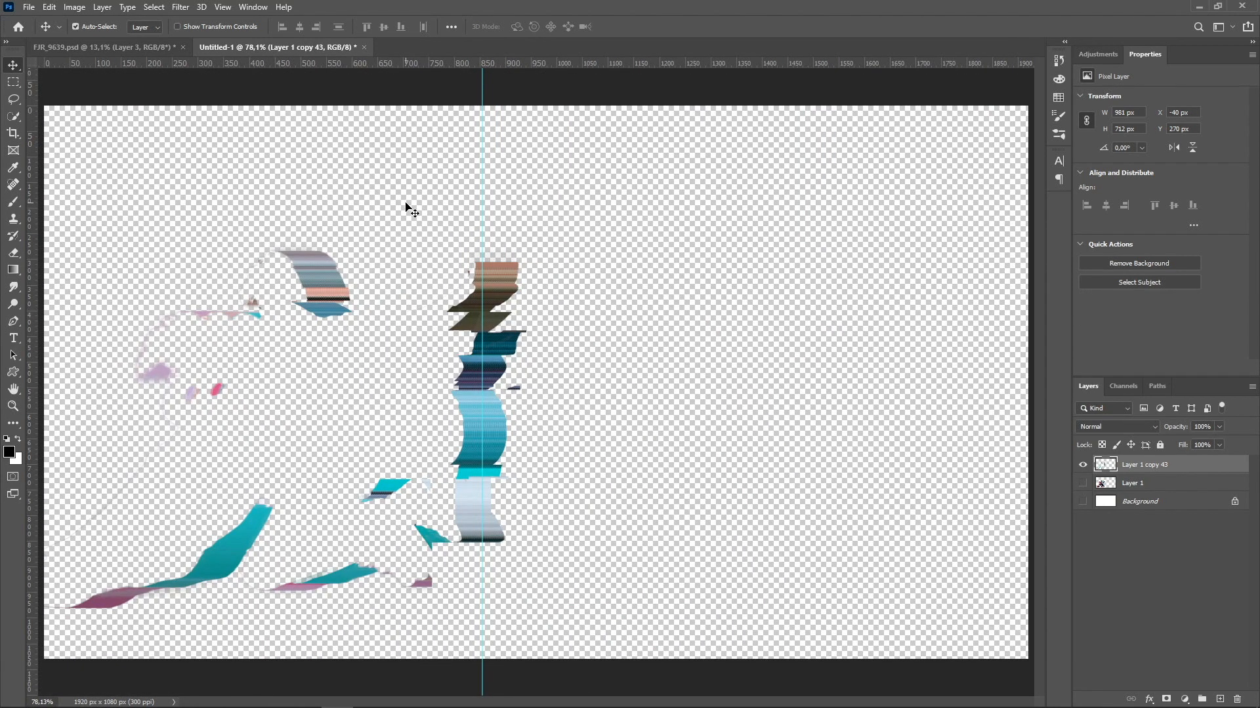
{"action": "left_click", "coordinate": [14, 85]}
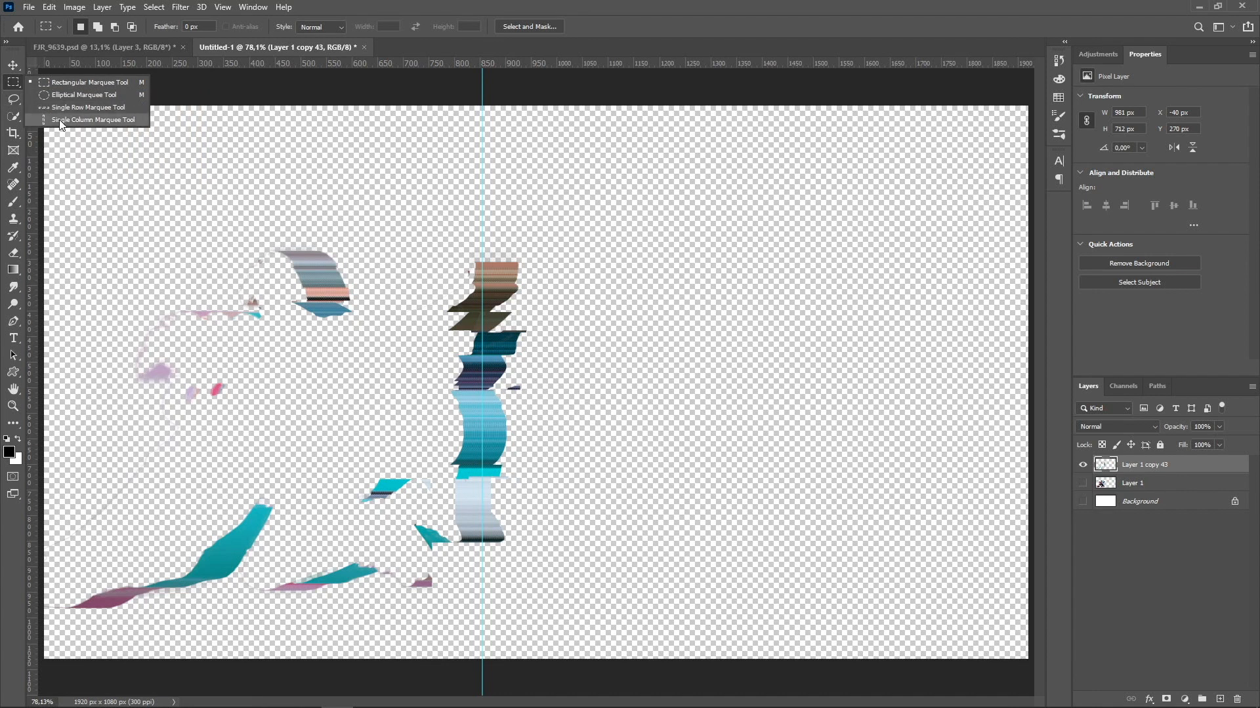
{"action": "left_click", "coordinate": [61, 123]}
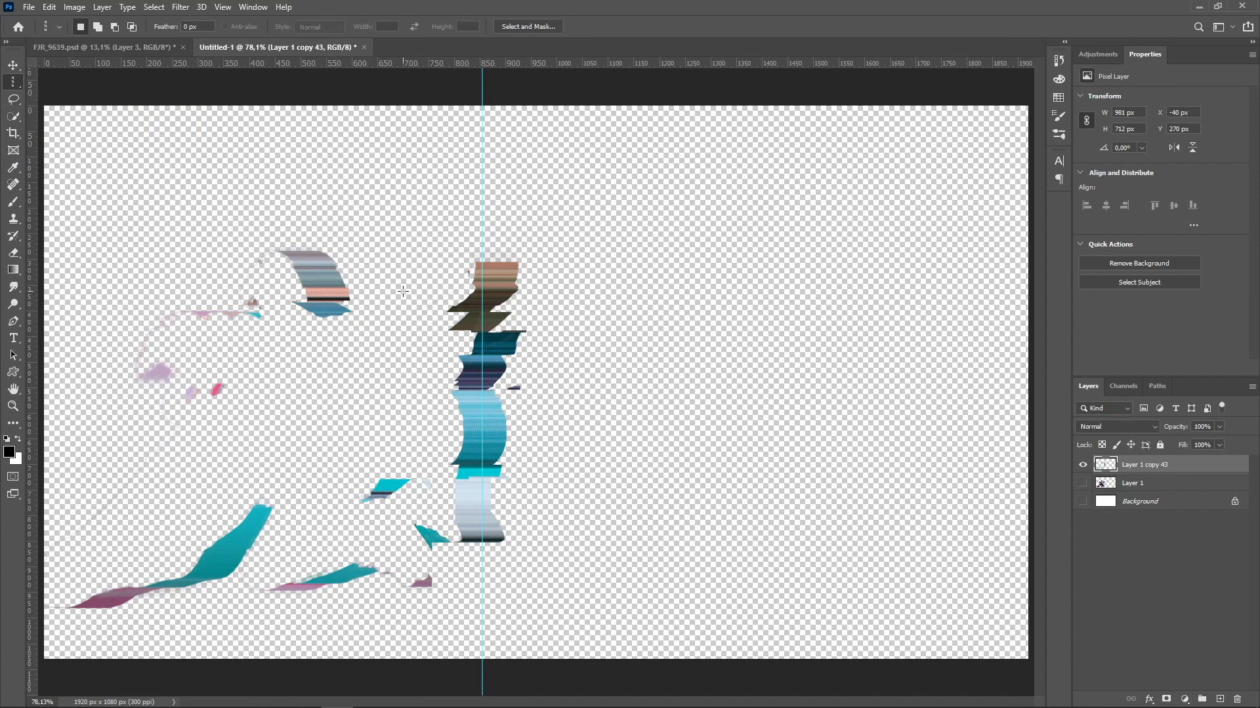
{"action": "left_click", "coordinate": [483, 299]}
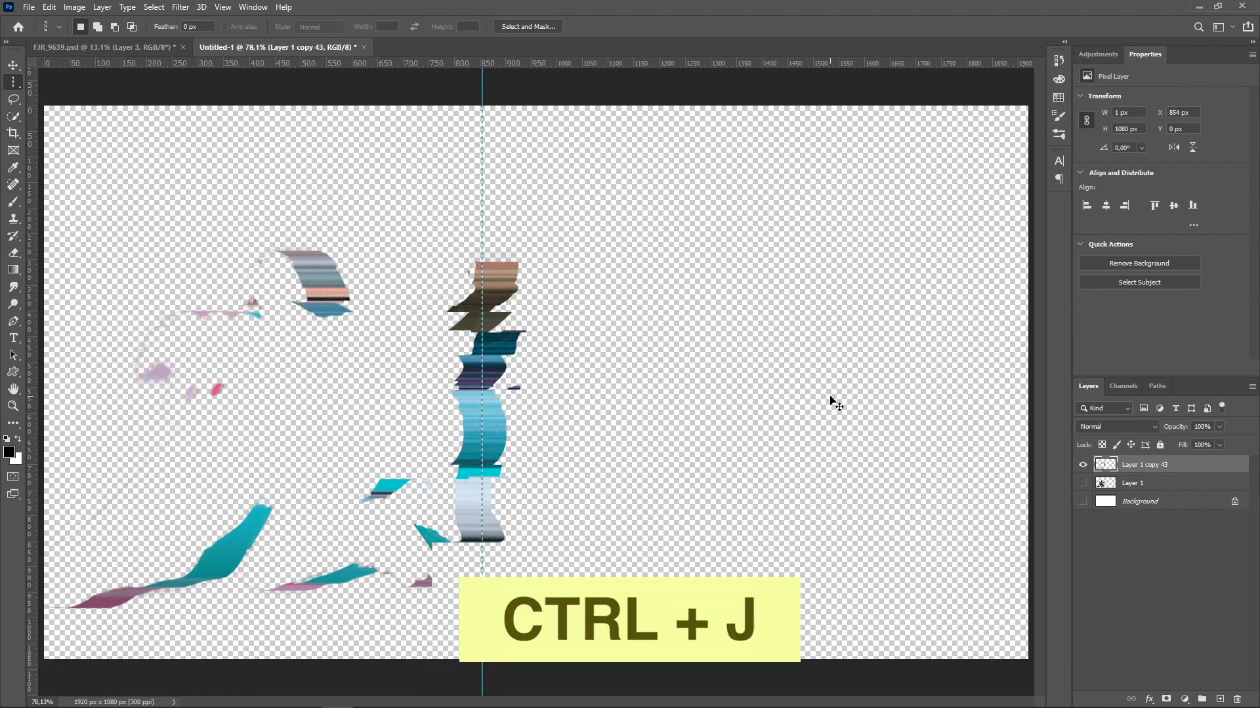
{"action": "key", "text": "ctrl+j"}
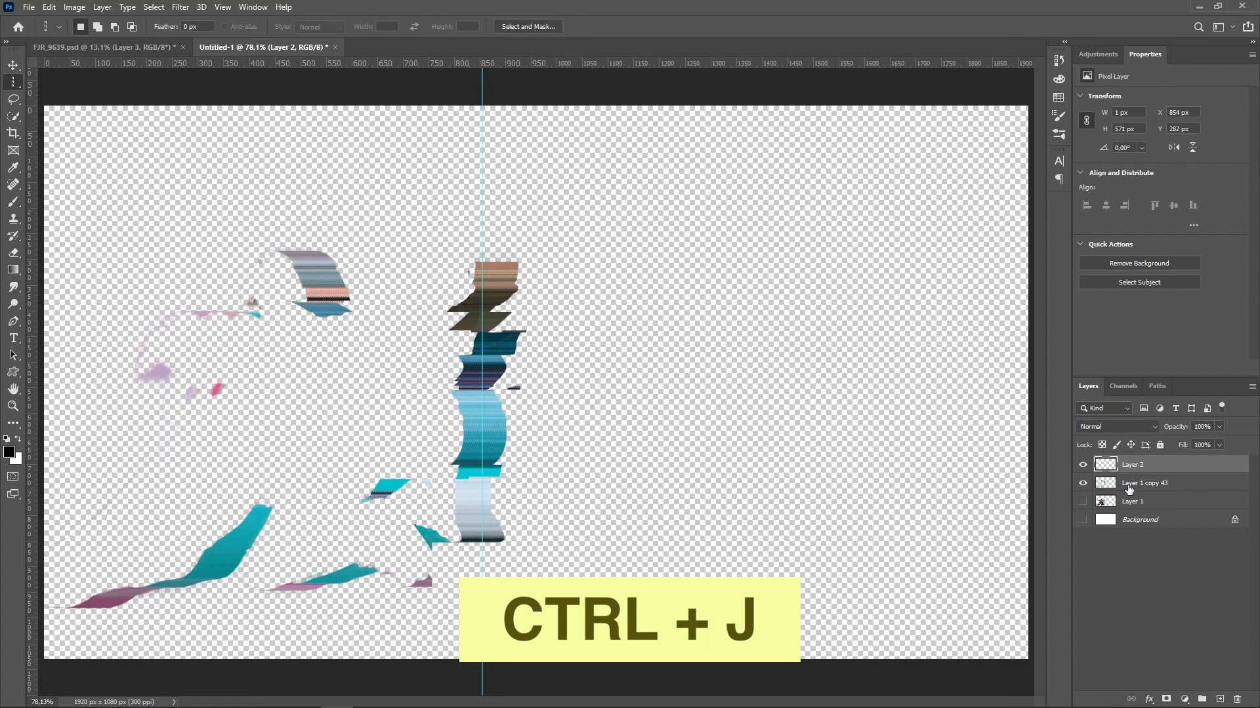
Select a single pixel column through the blue-grey and peach head strip on Layer 1 copy 43 and copy it to a new layer.
{"action": "left_click", "coordinate": [1128, 488]}
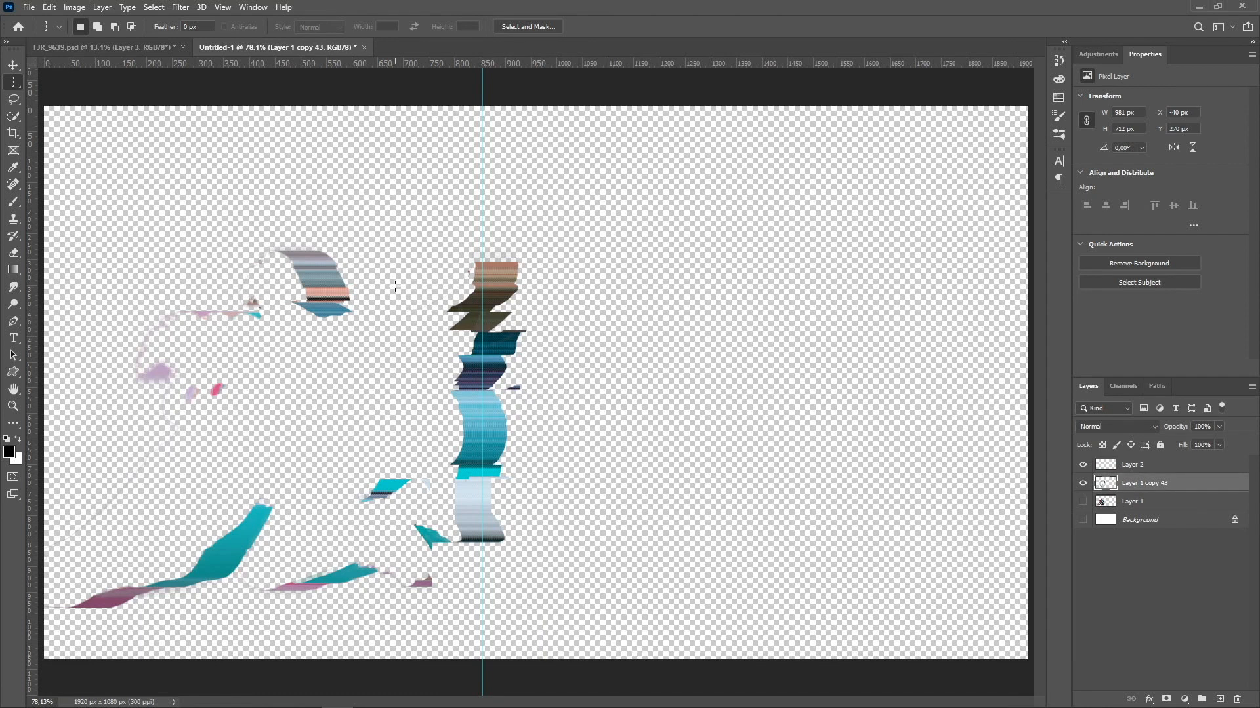
{"action": "scroll", "coordinate": [312, 271], "scroll_direction": "up", "scroll_amount": 3}
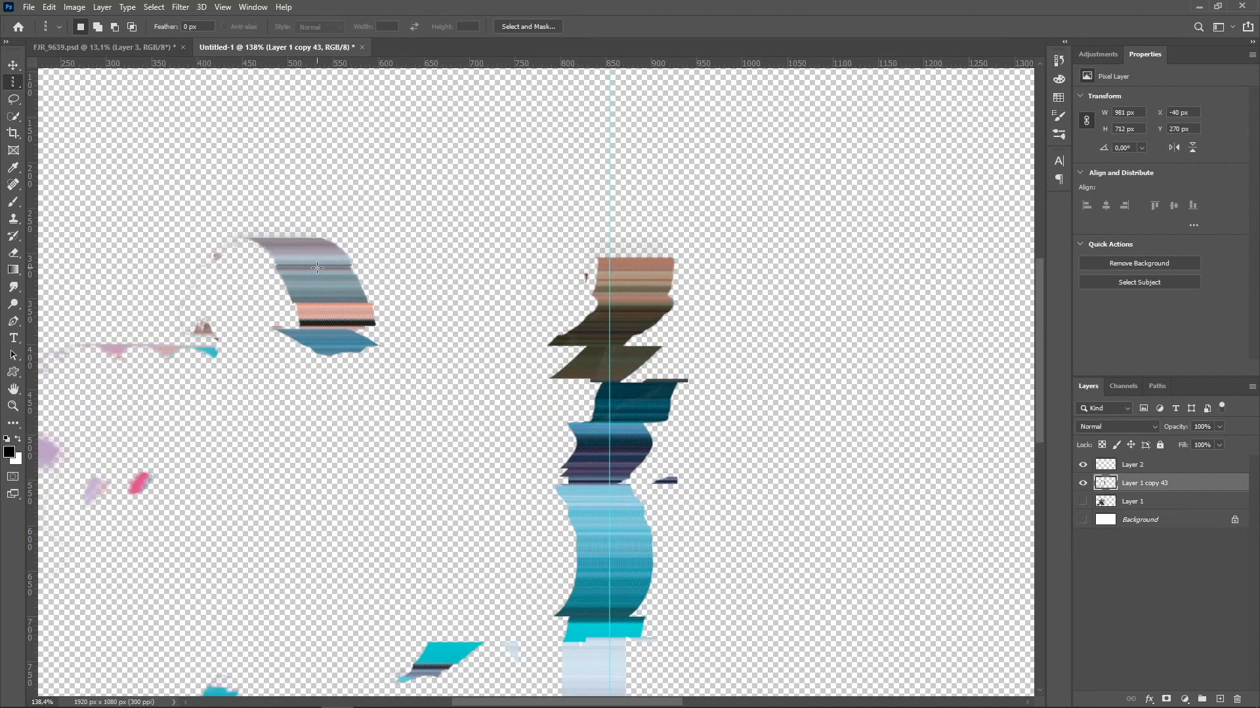
{"action": "left_click_drag", "start_coordinate": [312, 270], "coordinate": [388, 273]}
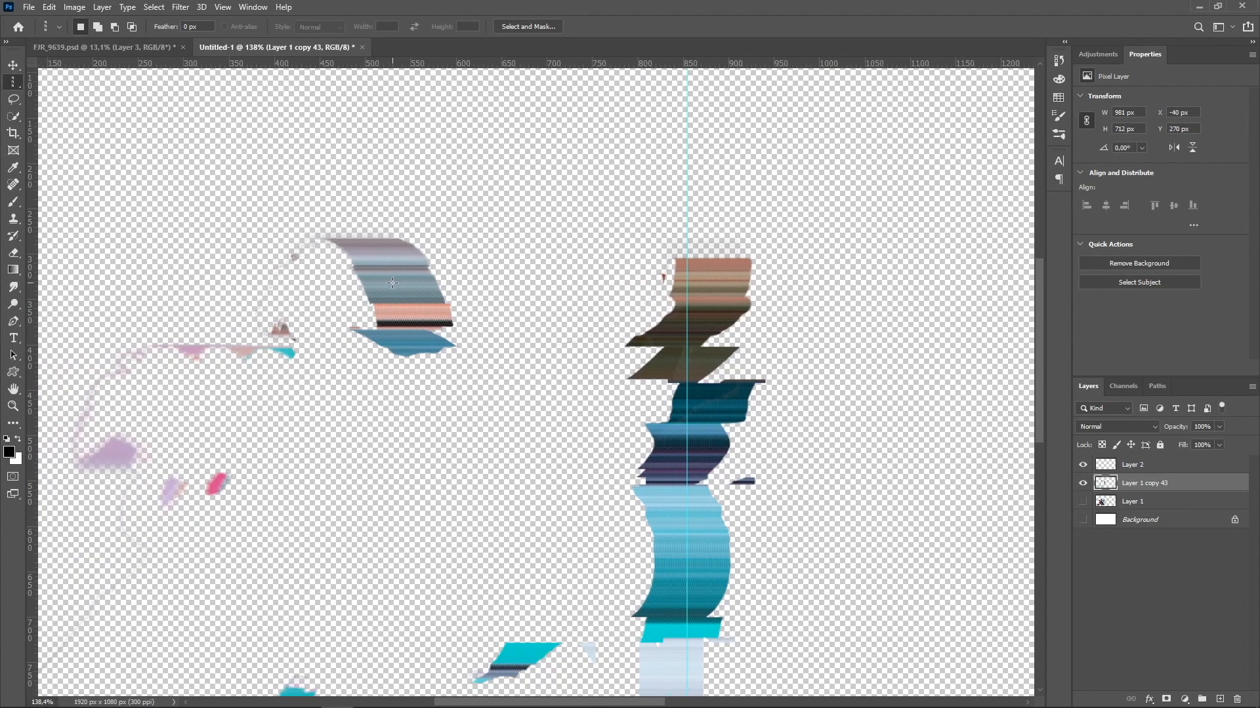
{"action": "left_click", "coordinate": [391, 282]}
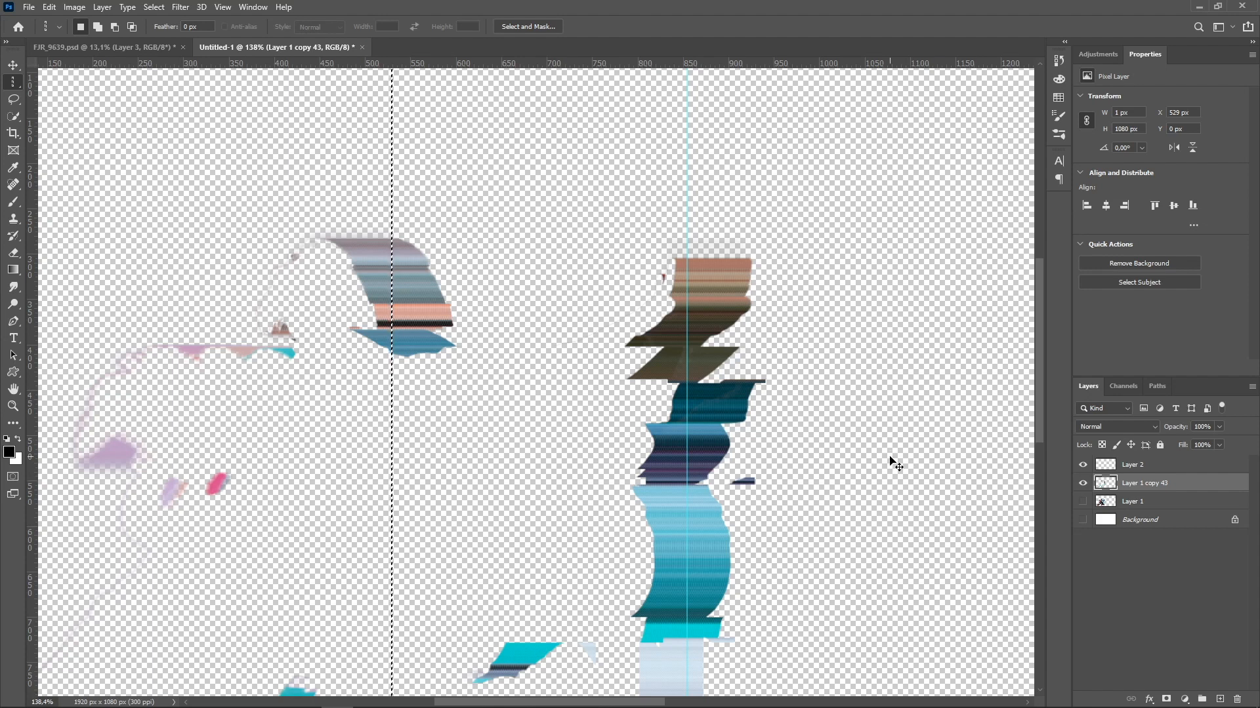
{"action": "key", "text": "ctrl+j"}
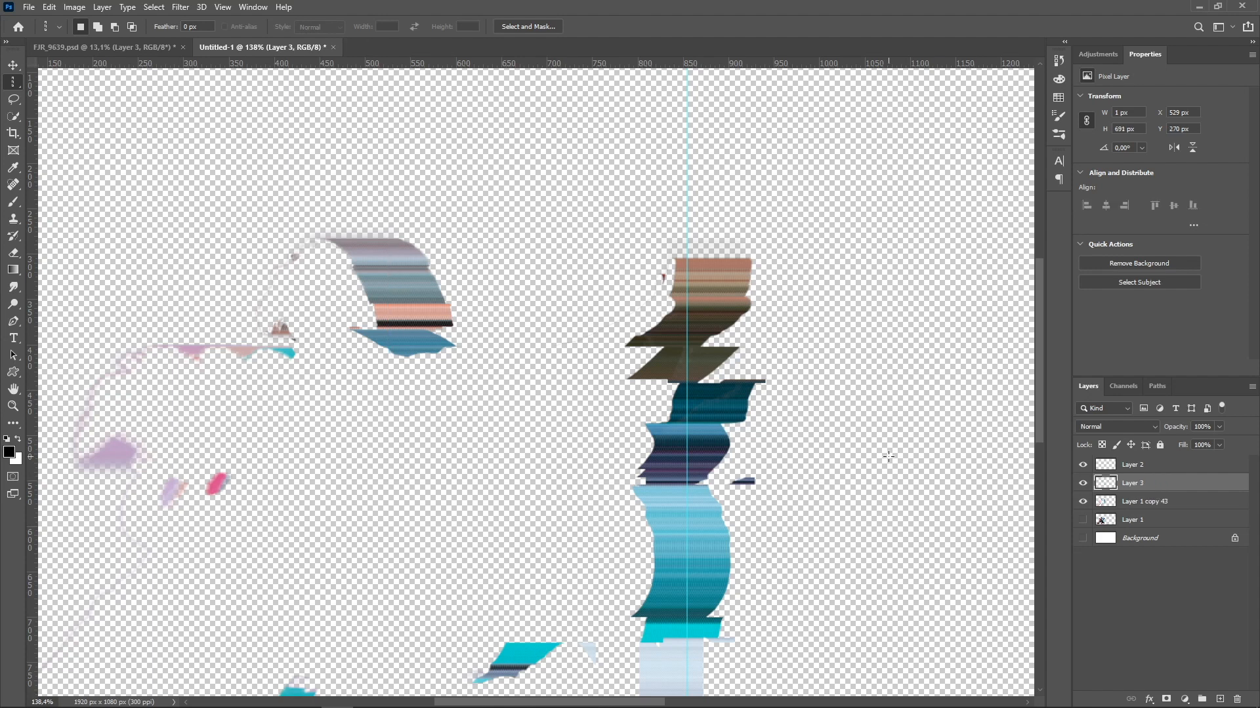
Hide Layer 1 copy 43 and clear the vertical guide from the canvas.
{"action": "key", "text": "v"}
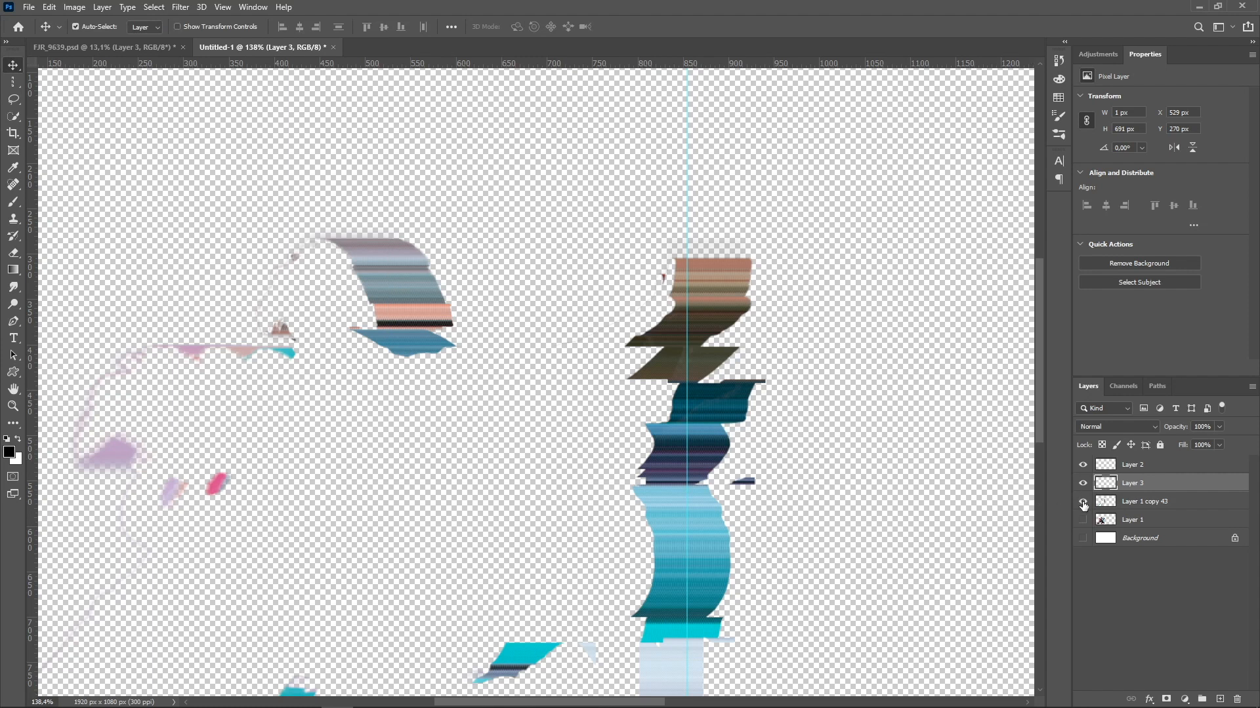
{"action": "left_click", "coordinate": [1083, 502]}
{"action": "scroll", "coordinate": [847, 477], "scroll_direction": "down", "scroll_amount": 1}
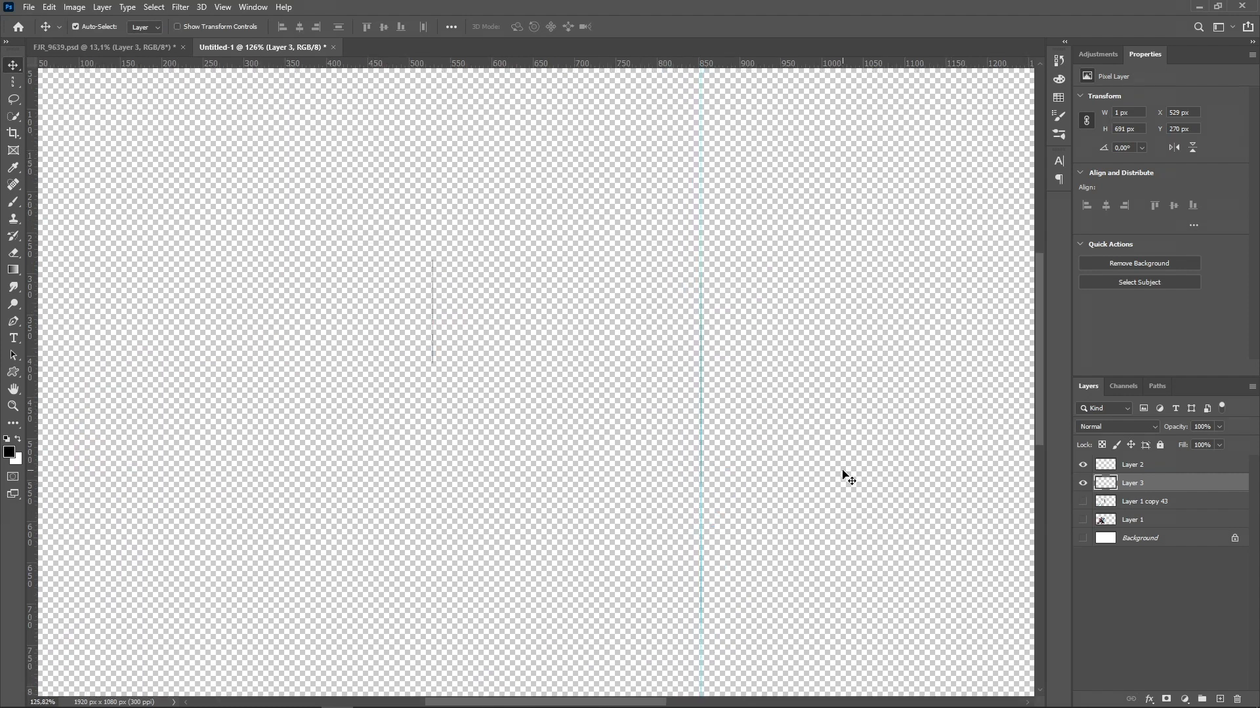
{"action": "scroll", "coordinate": [846, 477], "scroll_direction": "down", "scroll_amount": 2}
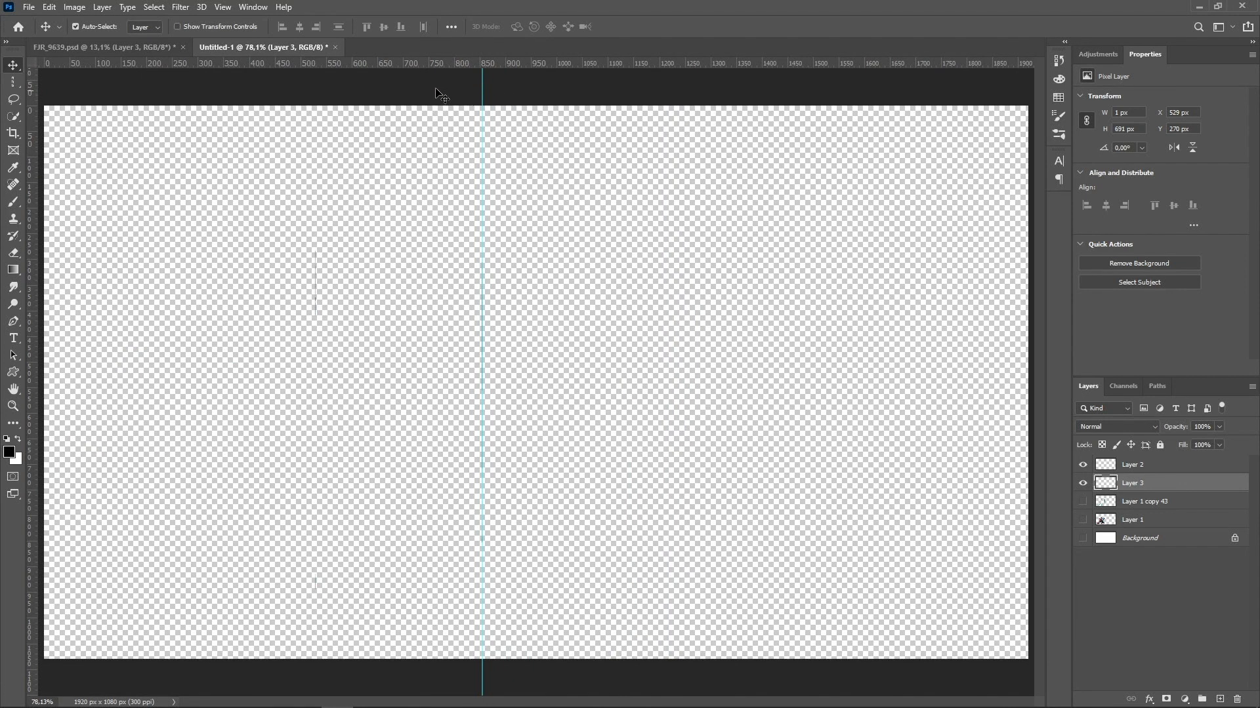
{"action": "left_click", "coordinate": [222, 7]}
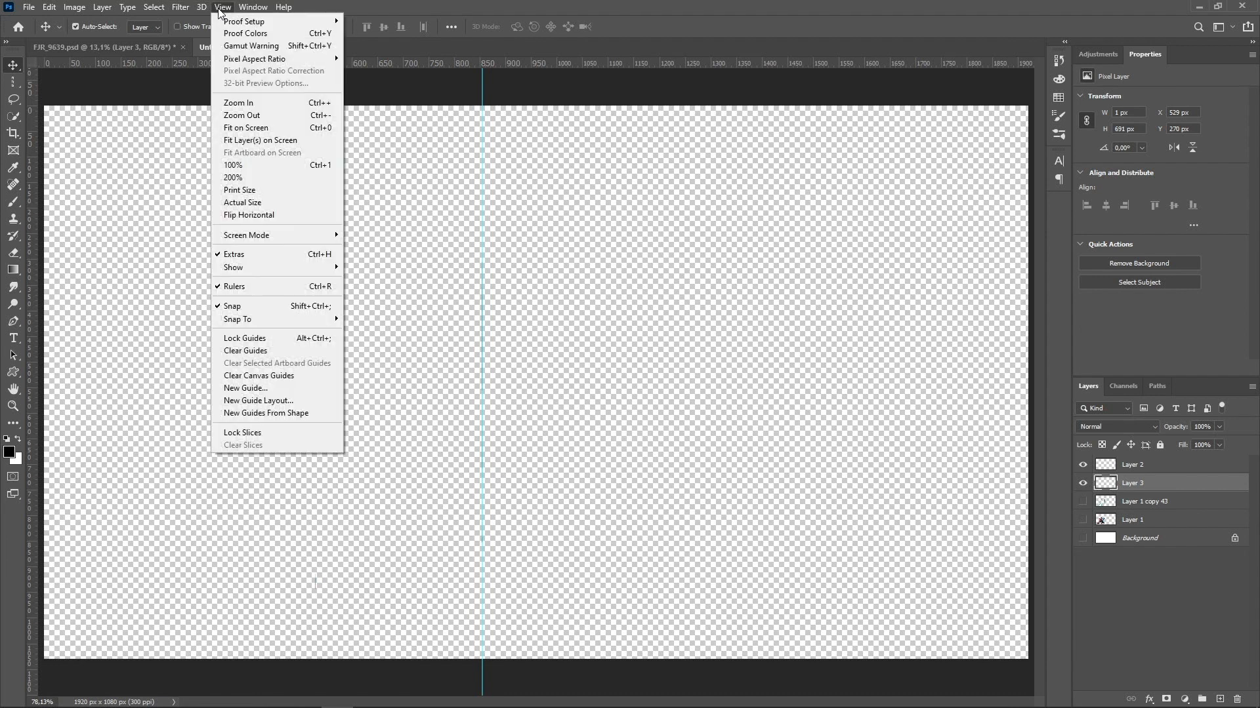
{"action": "left_click", "coordinate": [261, 352]}
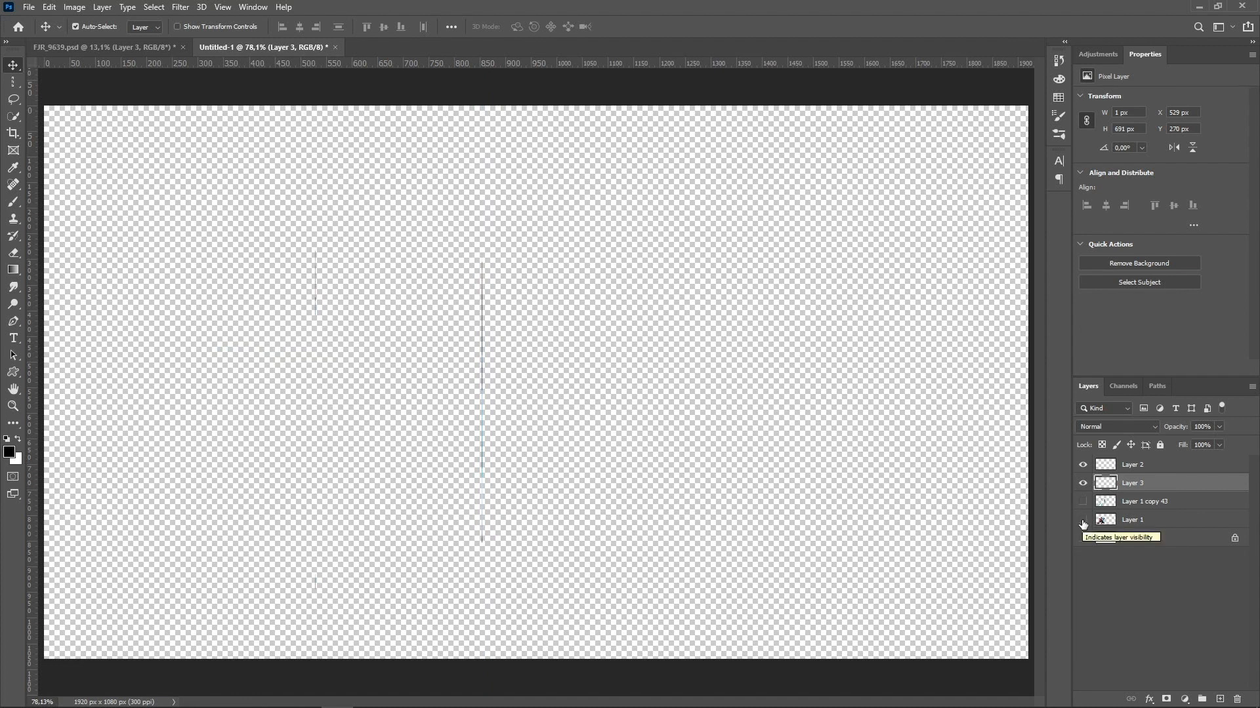
Show Layer 1 and stretch Layer 3's pixel column horizontally to the right, past the canvas edge, to about 1835 px wide at unchanged height.
{"action": "left_click", "coordinate": [1082, 520]}
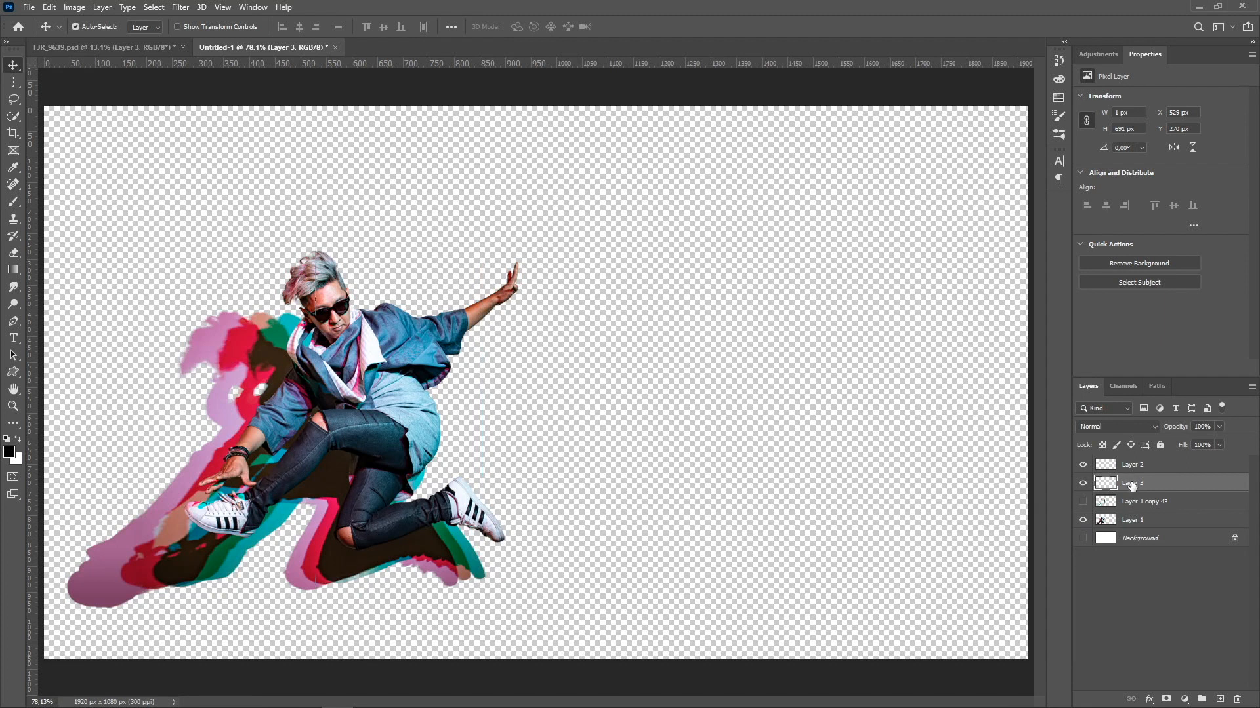
{"action": "key", "text": "ctrl+minus"}
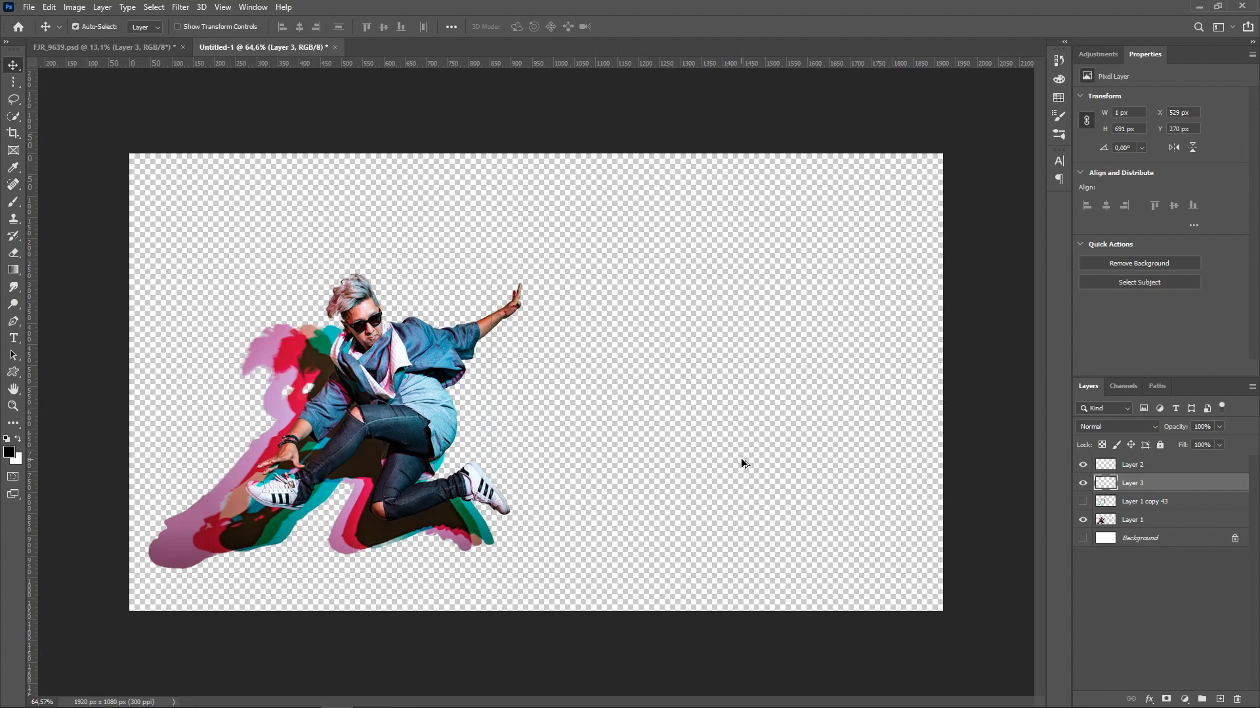
{"action": "scroll", "coordinate": [741, 458], "scroll_direction": "down", "scroll_amount": 1}
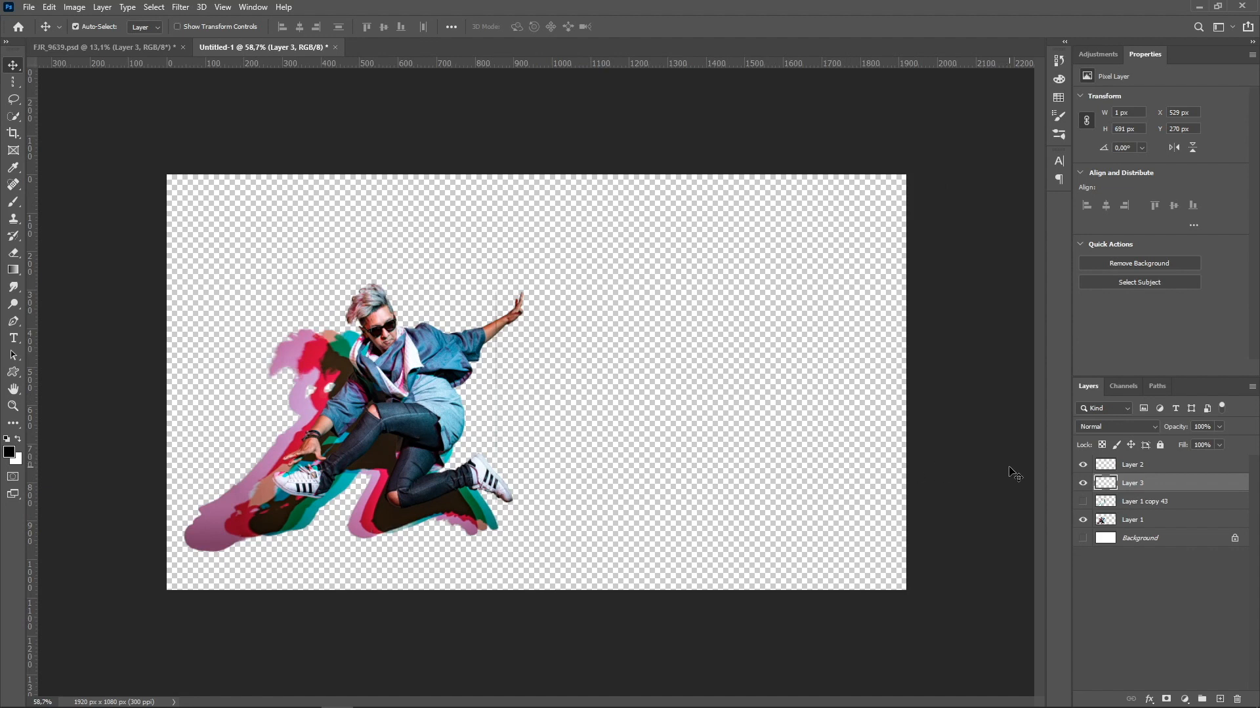
{"action": "scroll", "coordinate": [850, 453], "scroll_direction": "down", "scroll_amount": 1}
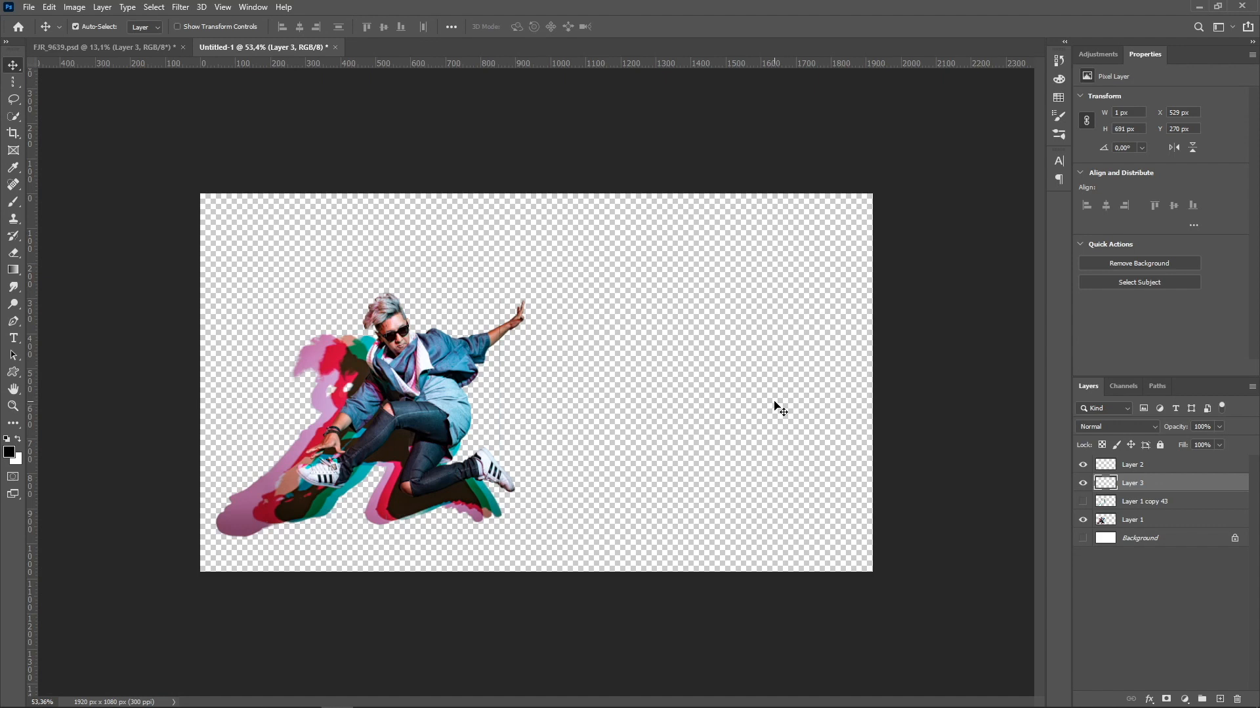
{"action": "key", "text": "ctrl+t"}
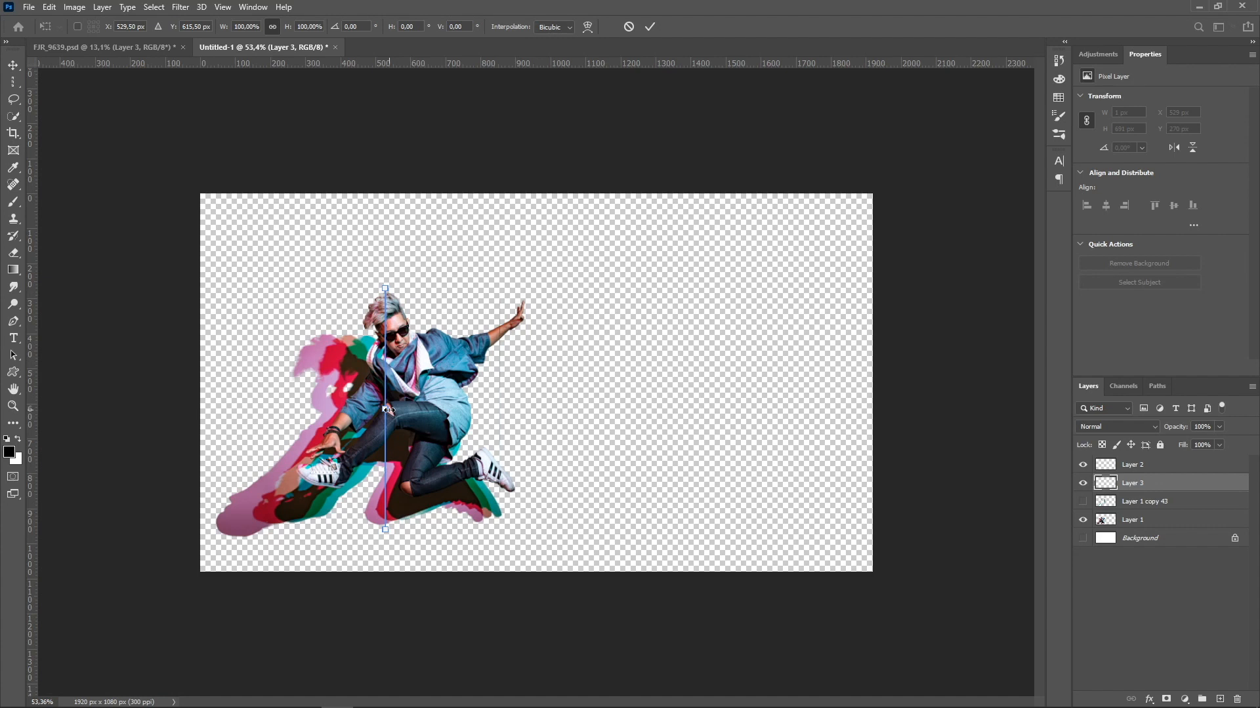
{"action": "left_click_drag", "start_coordinate": [389, 410], "coordinate": [509, 410]}
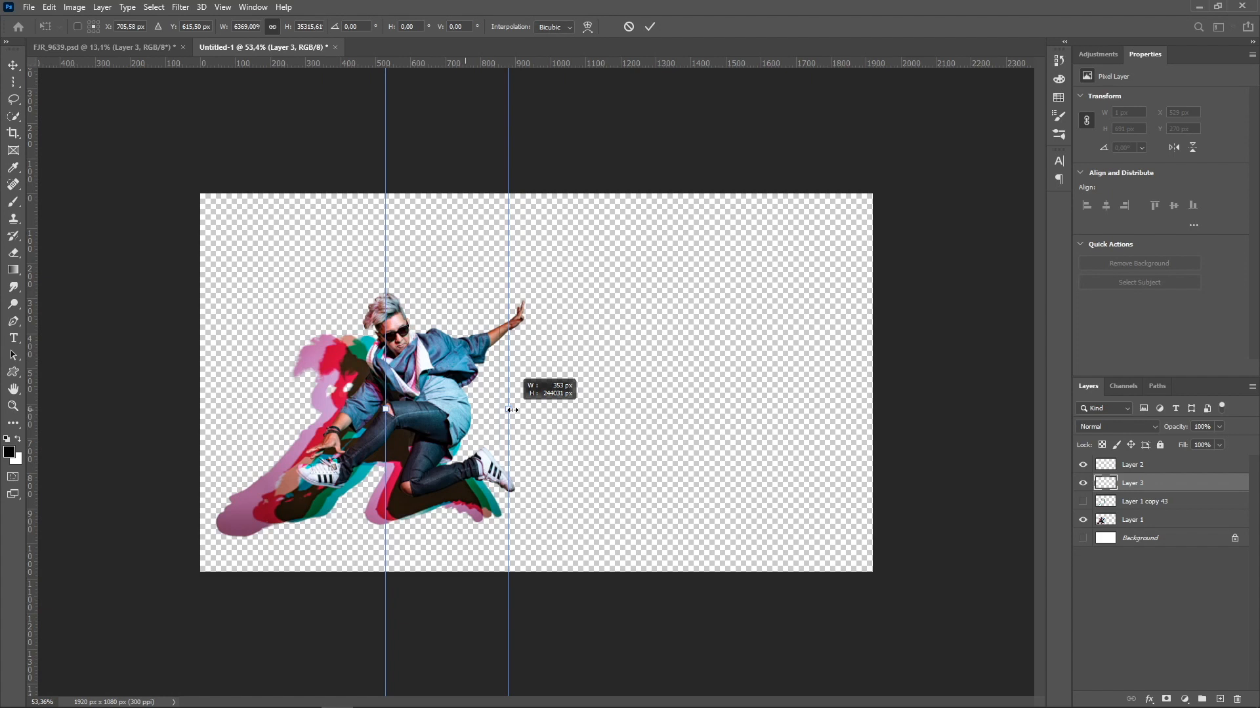
{"action": "left_click_drag", "start_coordinate": [512, 410], "coordinate": [1032, 416]}
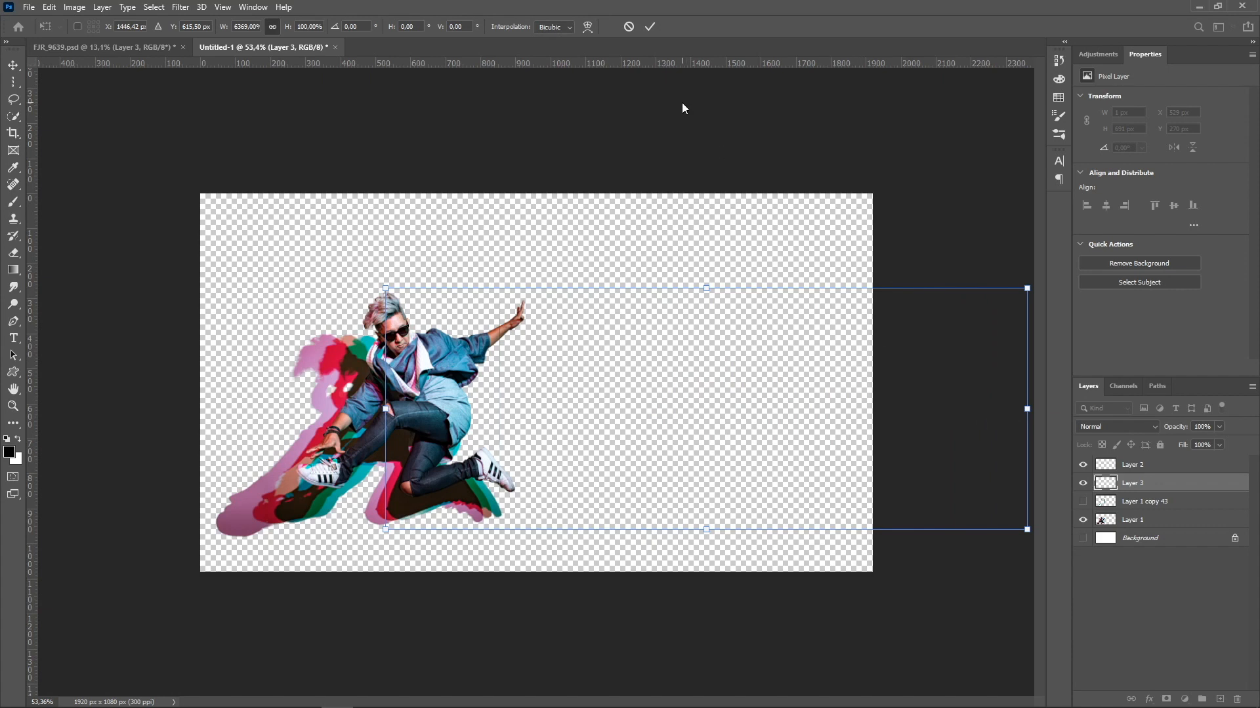
{"action": "left_click", "coordinate": [654, 28]}
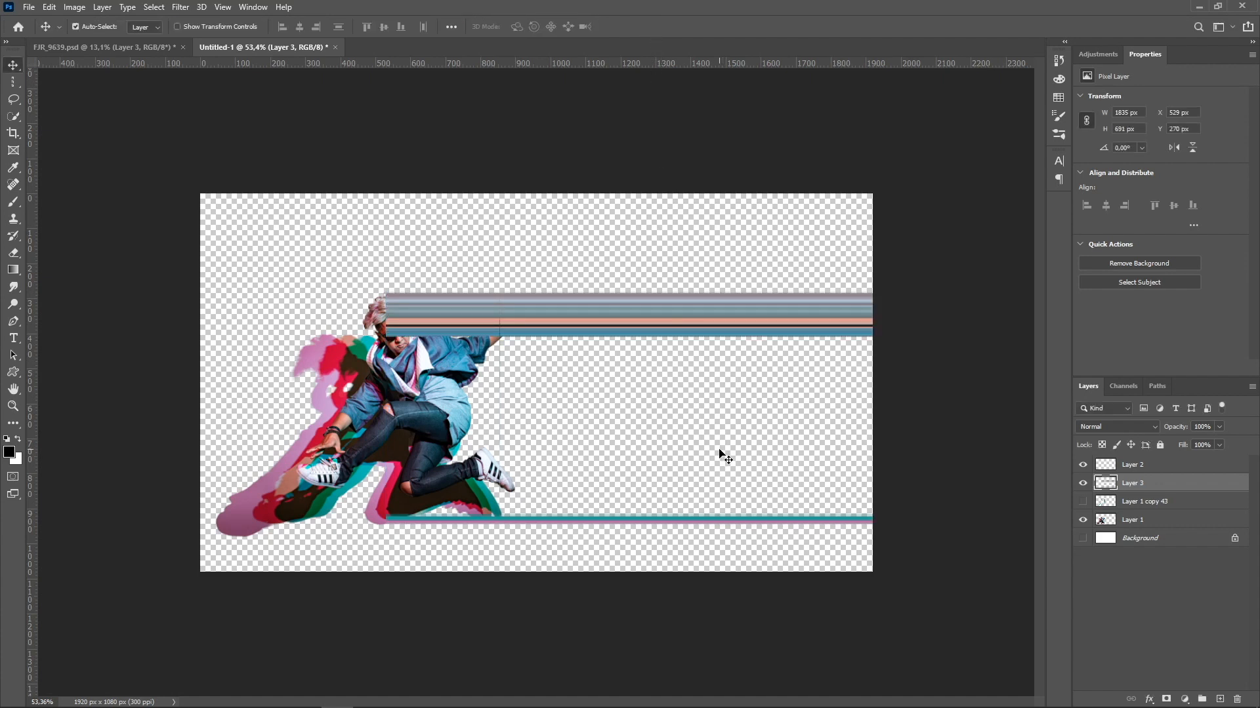
Stretch Layer 2's pixel column horizontally to the right, past the canvas edge, to about 1485 px wide.
{"action": "left_click", "coordinate": [1149, 470]}
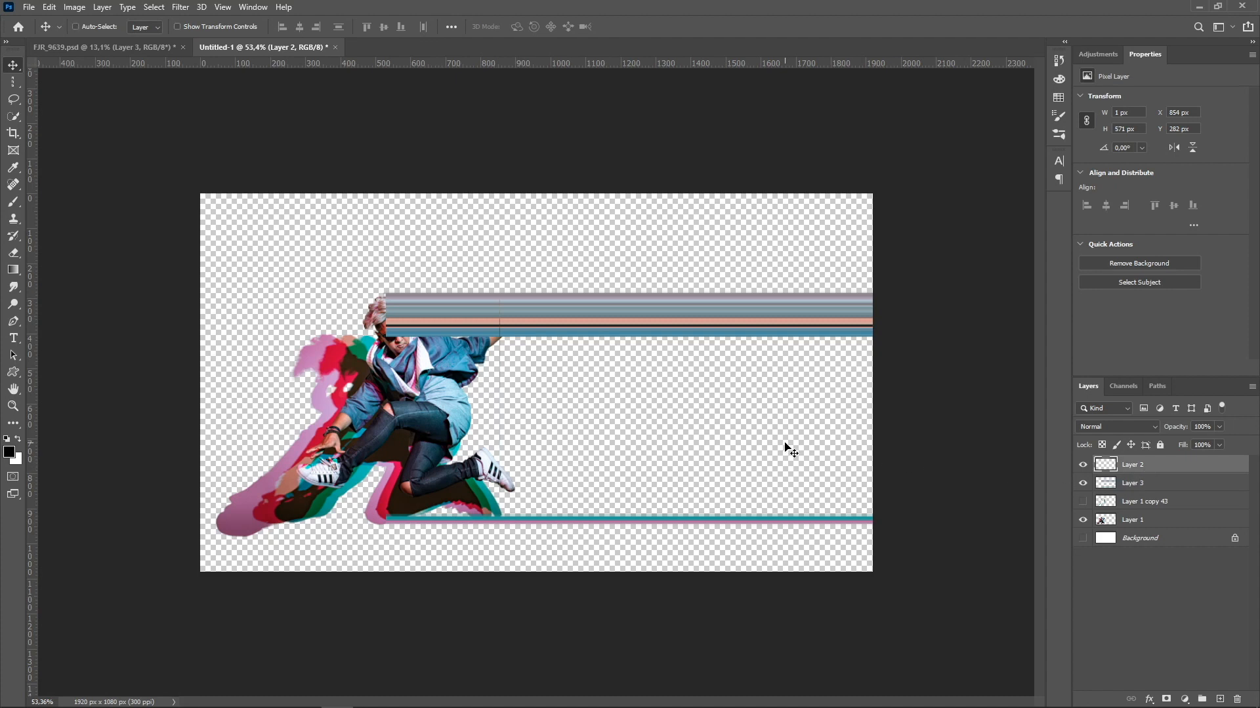
{"action": "key", "text": "ctrl+t"}
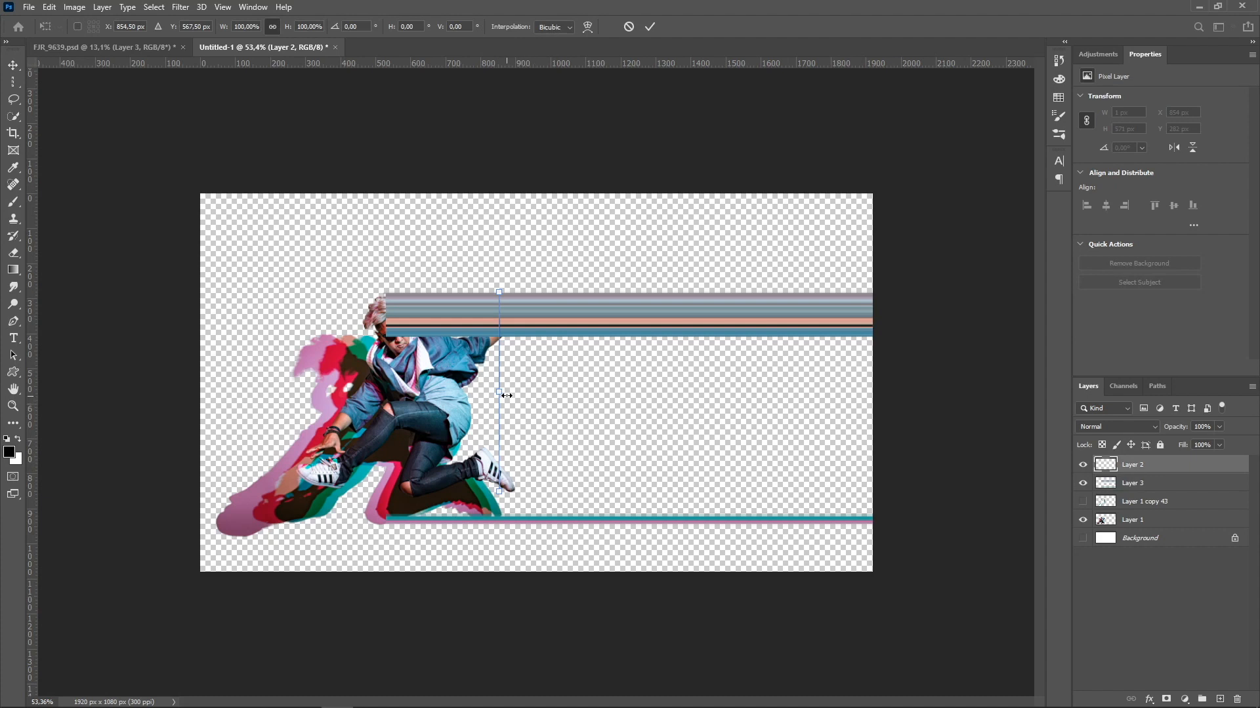
{"action": "left_click_drag", "start_coordinate": [503, 393], "coordinate": [1024, 426]}
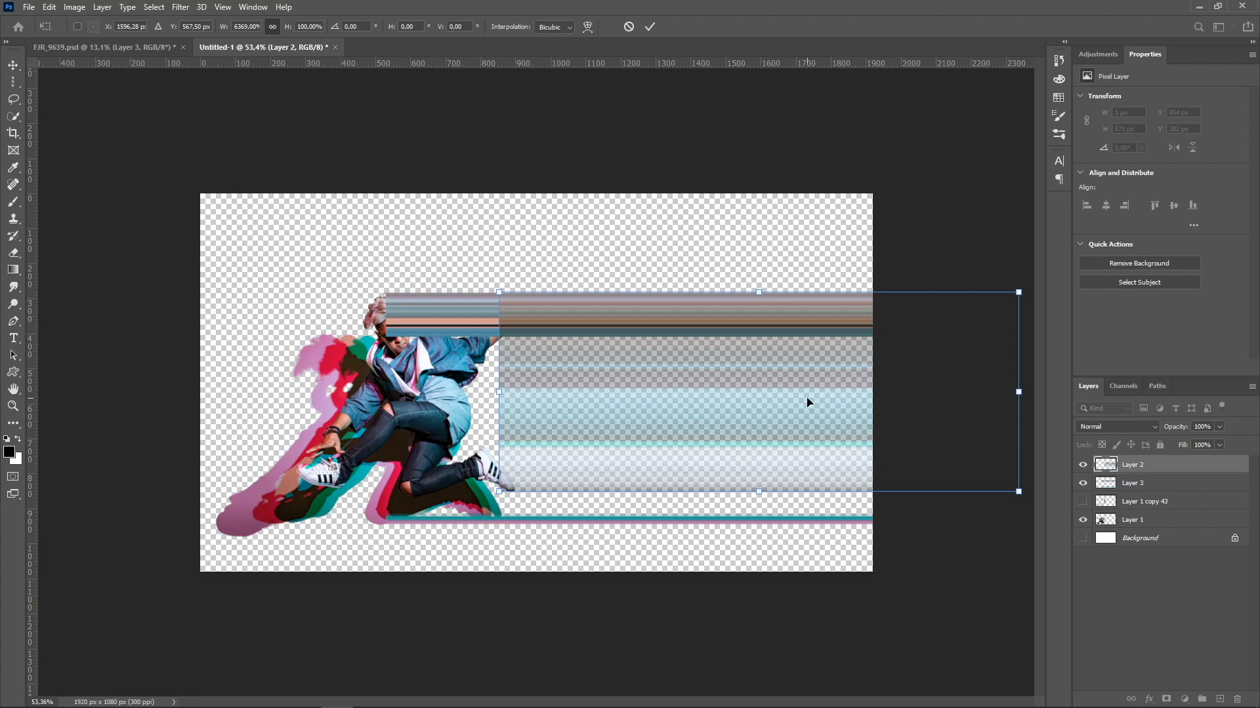
{"action": "left_click", "coordinate": [650, 27]}
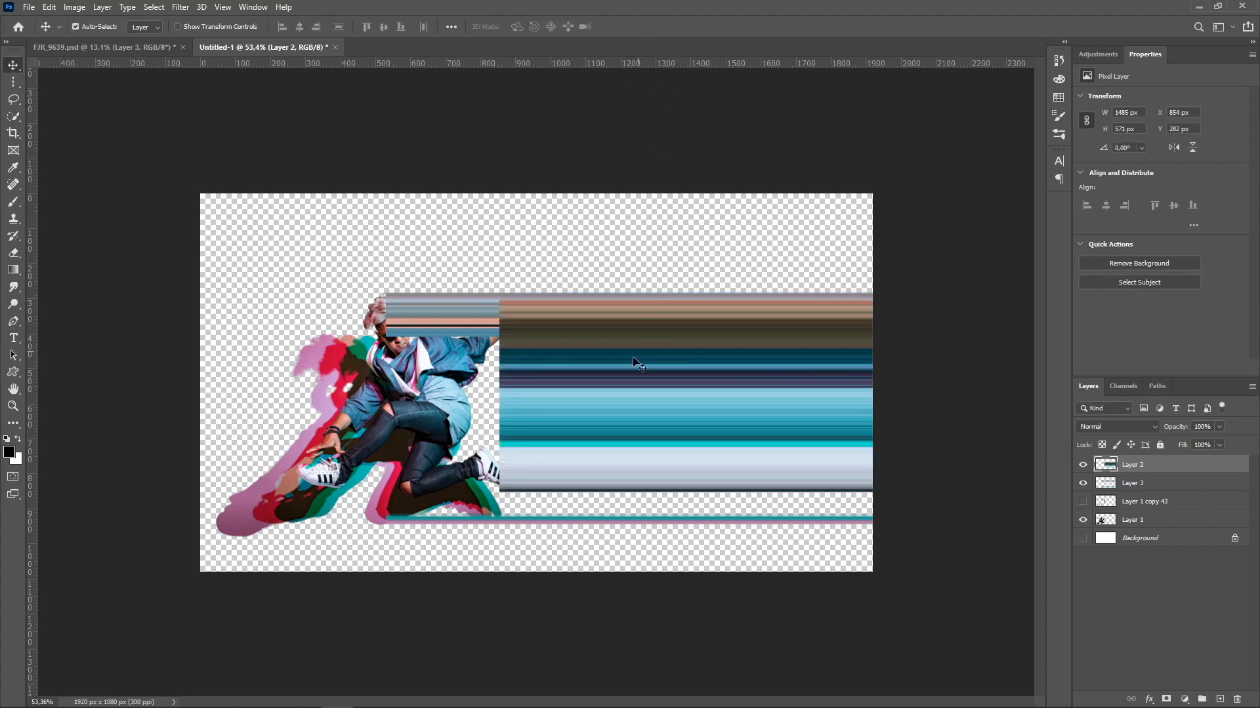
Marquee-select the thin teal and pink line below the main stripes on Layer 3, delete it and deselect.
{"action": "scroll", "coordinate": [561, 421], "scroll_direction": "down", "scroll_amount": 2}
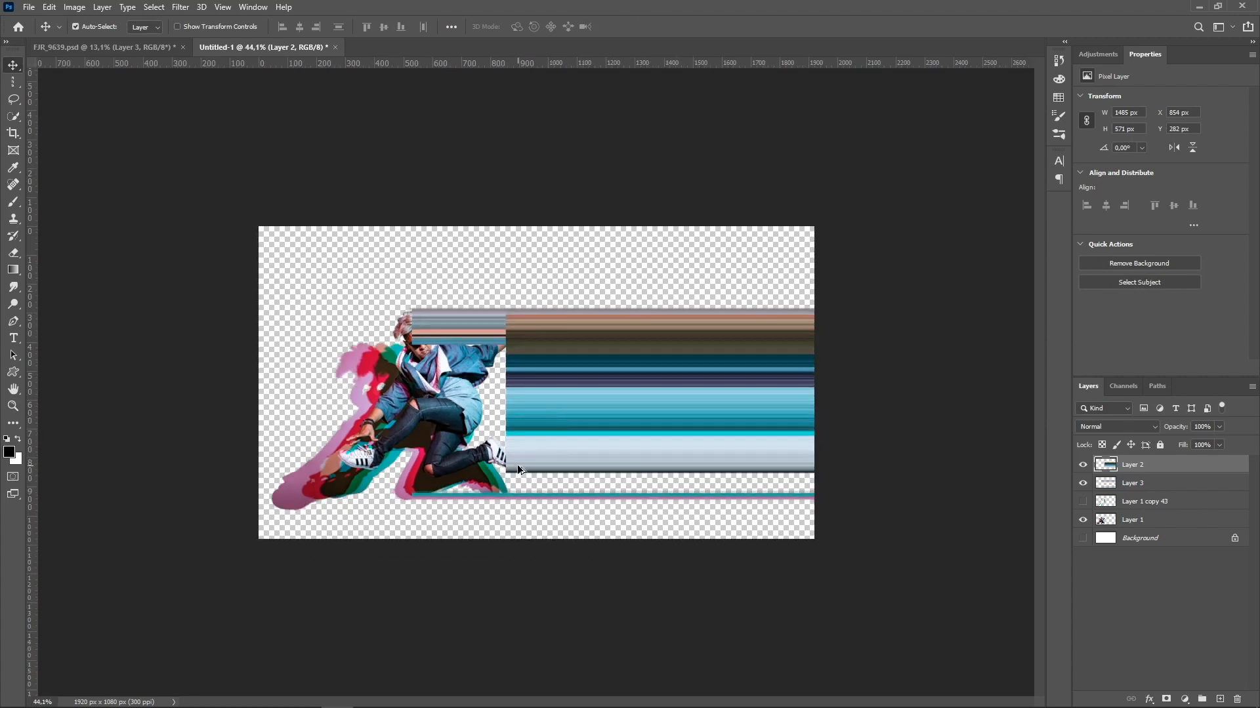
{"action": "scroll", "coordinate": [517, 465], "scroll_direction": "up", "scroll_amount": 3}
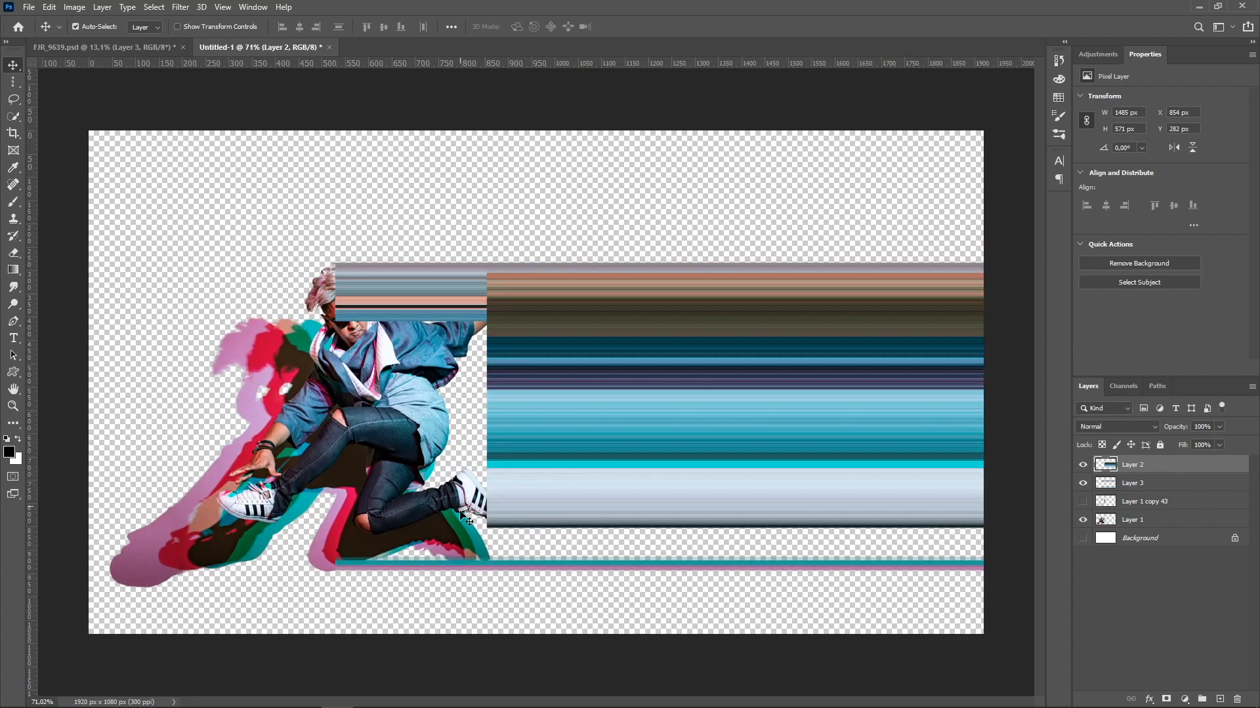
{"action": "scroll", "coordinate": [543, 594], "scroll_direction": "up", "scroll_amount": 2}
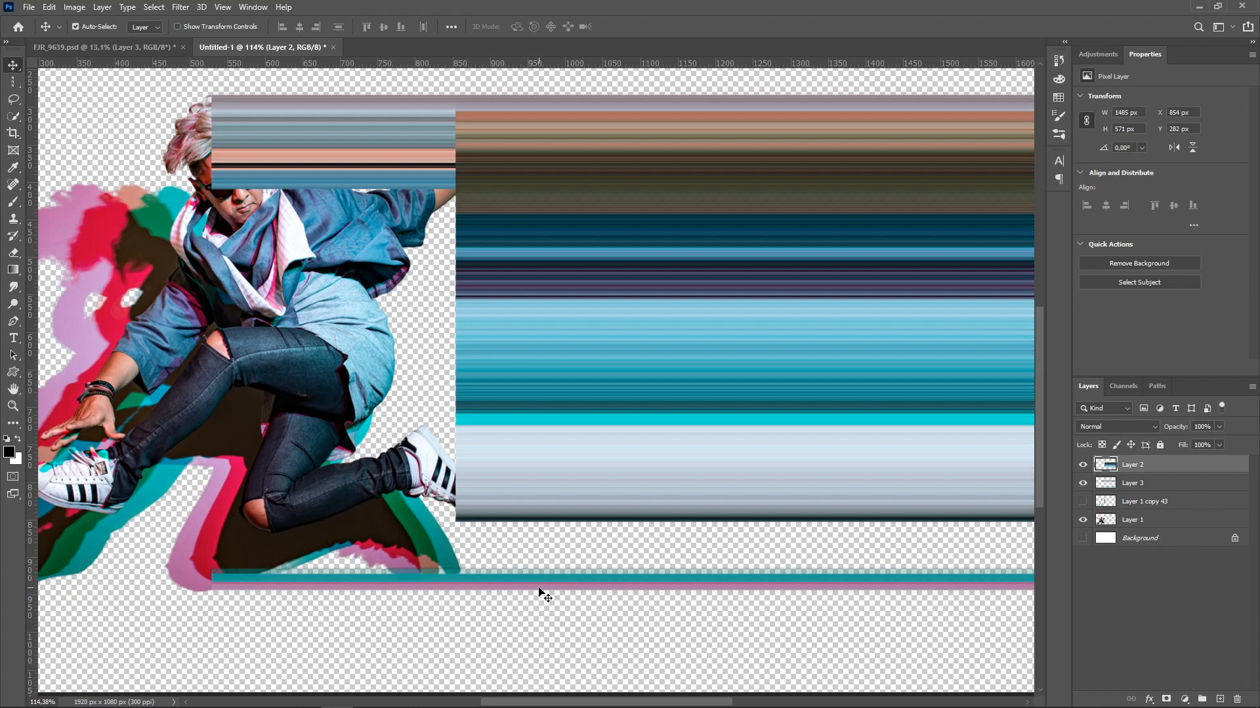
{"action": "scroll", "coordinate": [543, 594], "scroll_direction": "down", "scroll_amount": 3}
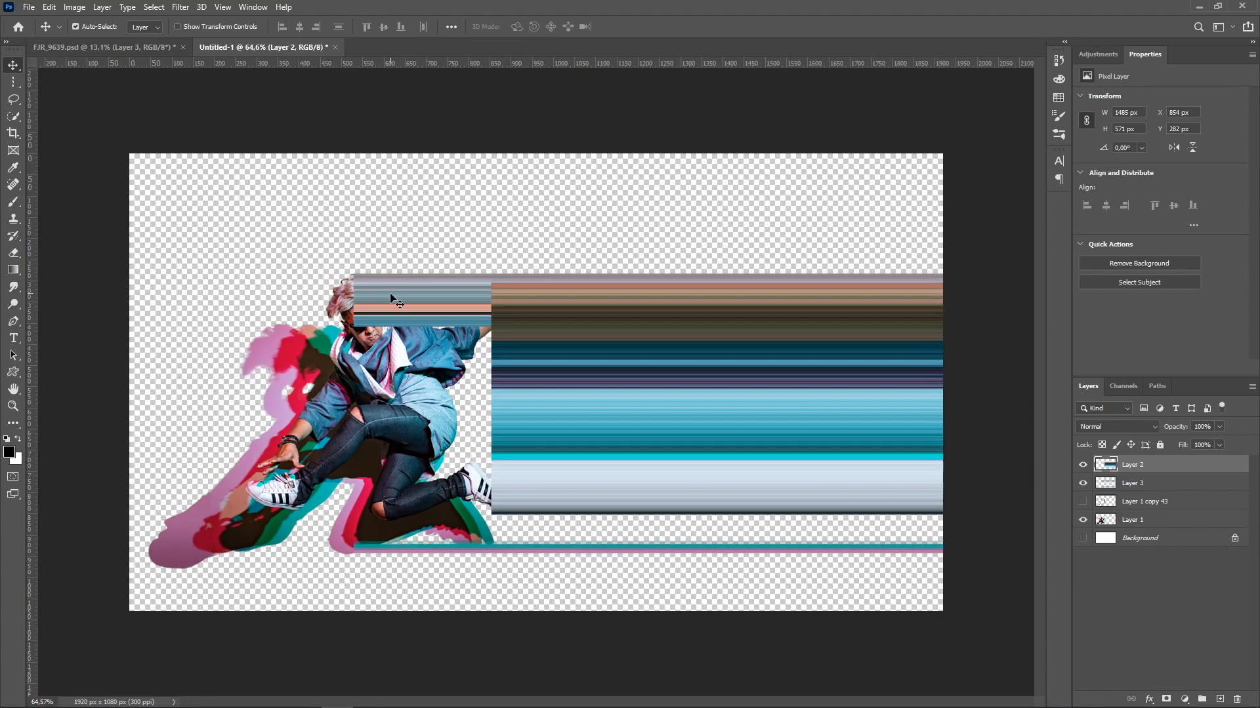
{"action": "left_click", "coordinate": [392, 298]}
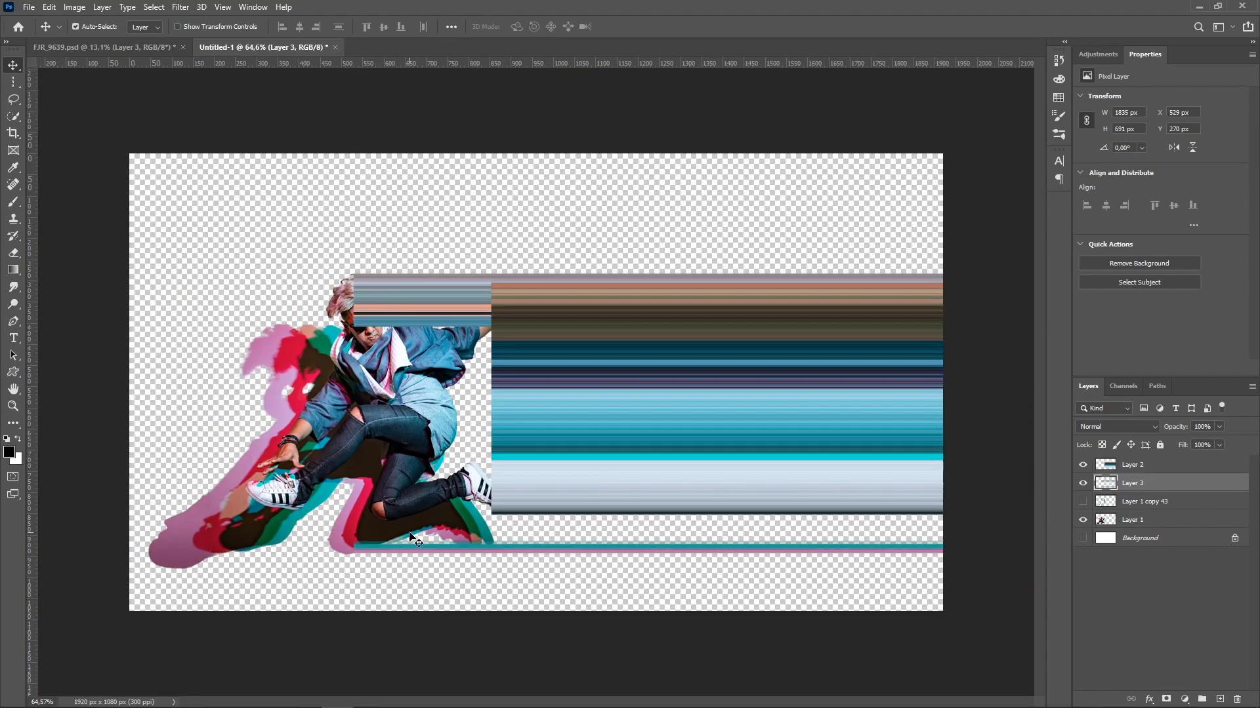
{"action": "key", "text": "m"}
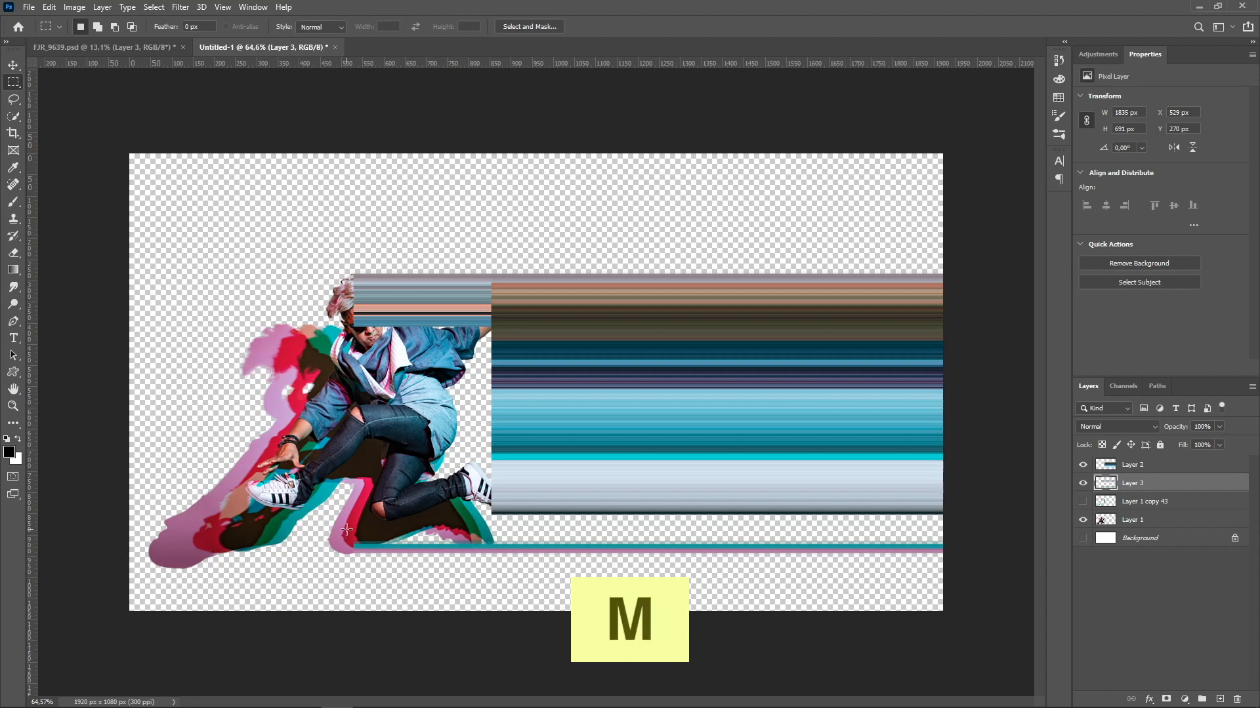
{"action": "left_click_drag", "start_coordinate": [344, 531], "coordinate": [1034, 575]}
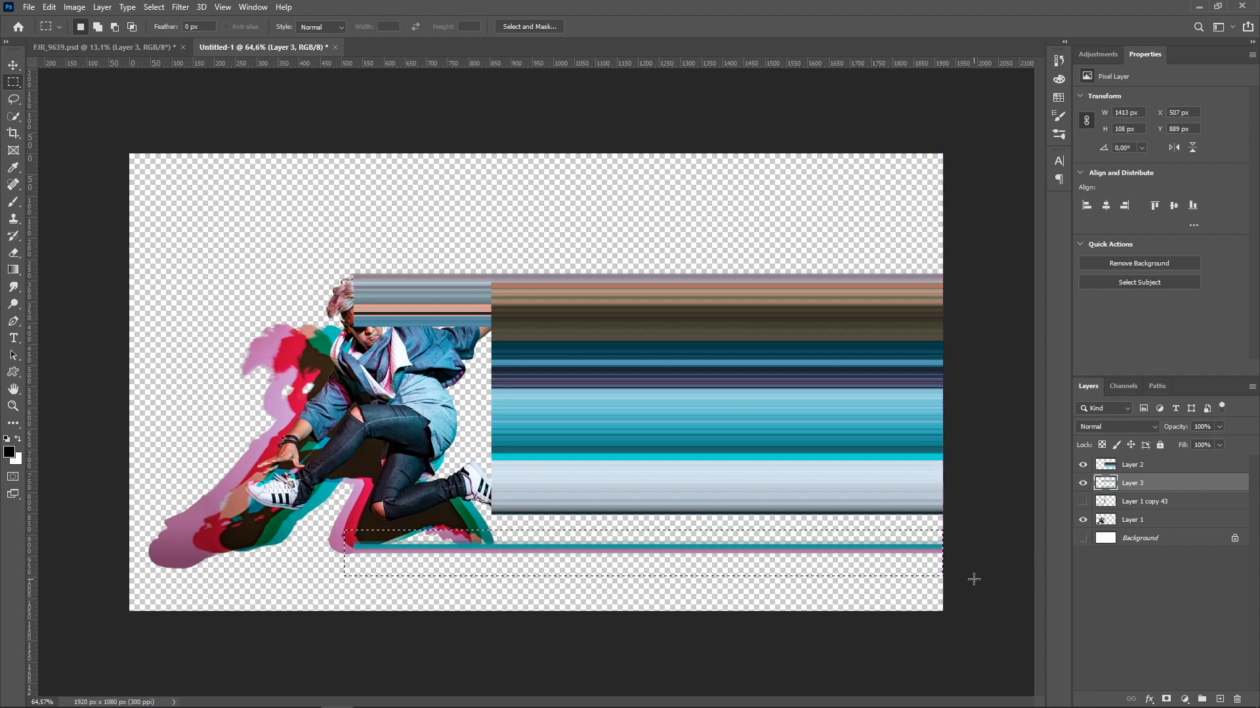
{"action": "key", "text": "Delete"}
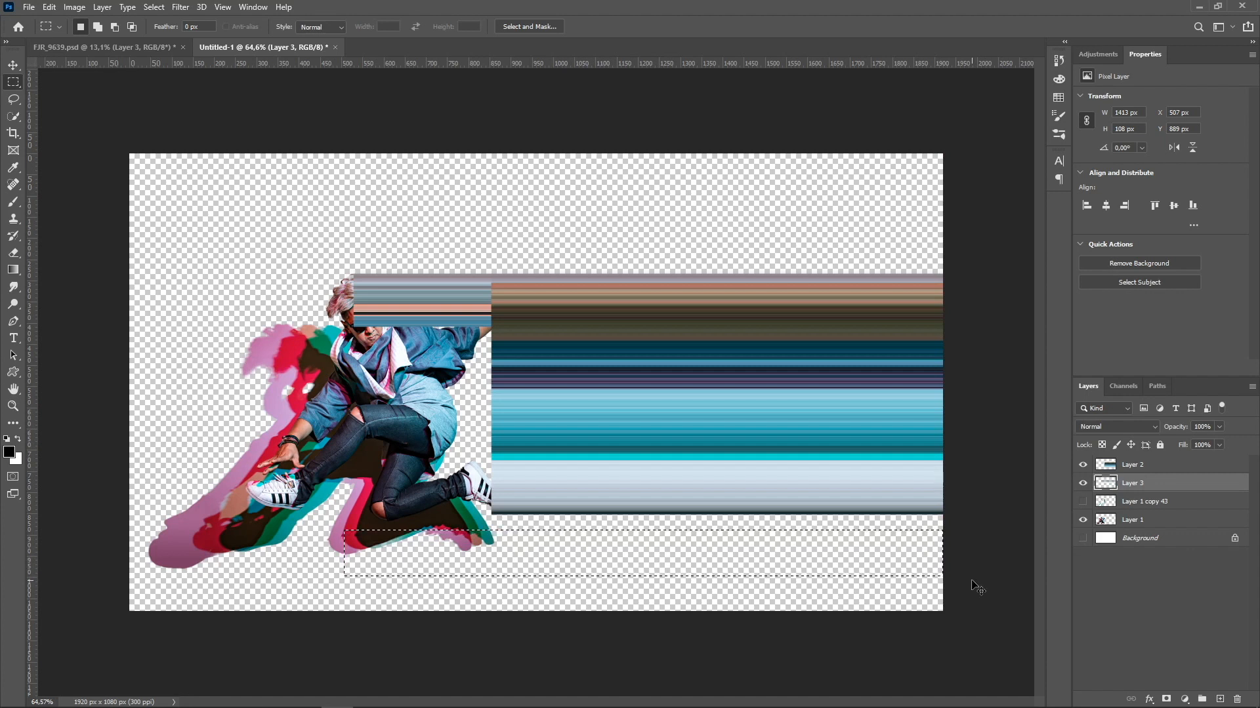
{"action": "key", "text": "ctrl+d"}
{"action": "key", "text": "v"}
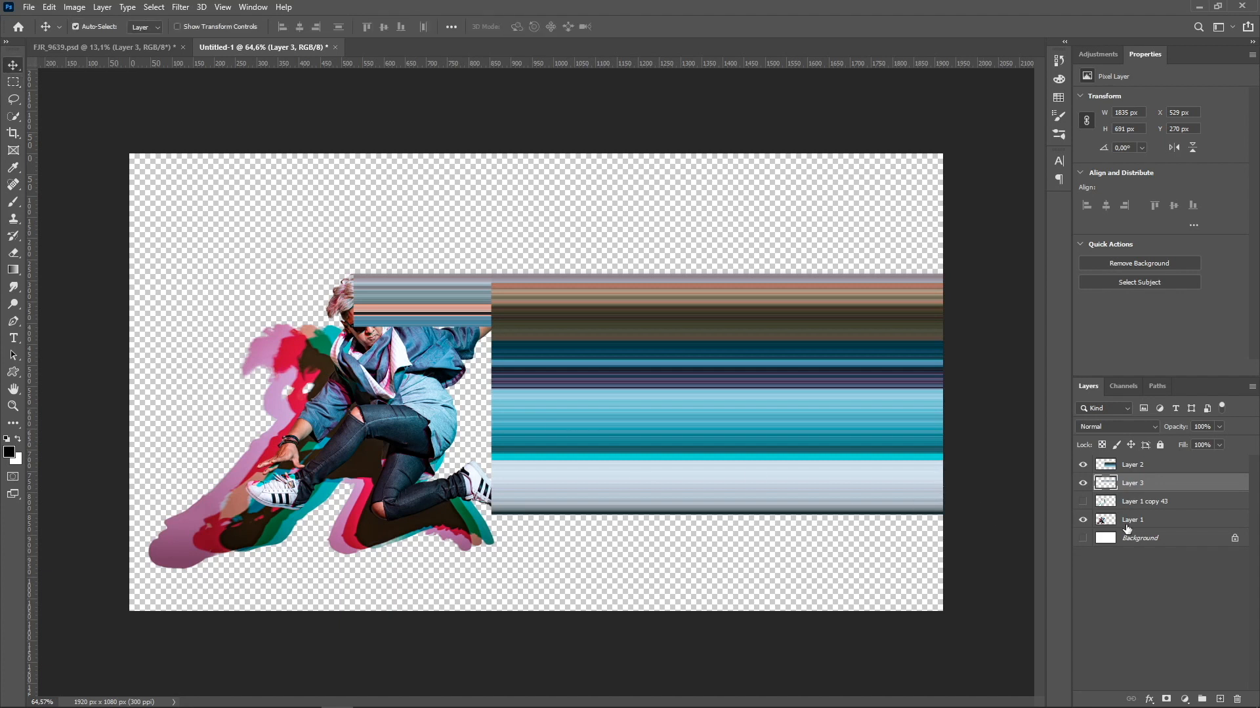
Bring Layer 1 to the top of the layer stack and move Layer 2's stripes left behind the dancer to about X 677 px.
{"action": "left_click", "coordinate": [1129, 525]}
{"action": "left_click_drag", "start_coordinate": [1129, 525], "coordinate": [1120, 464]}
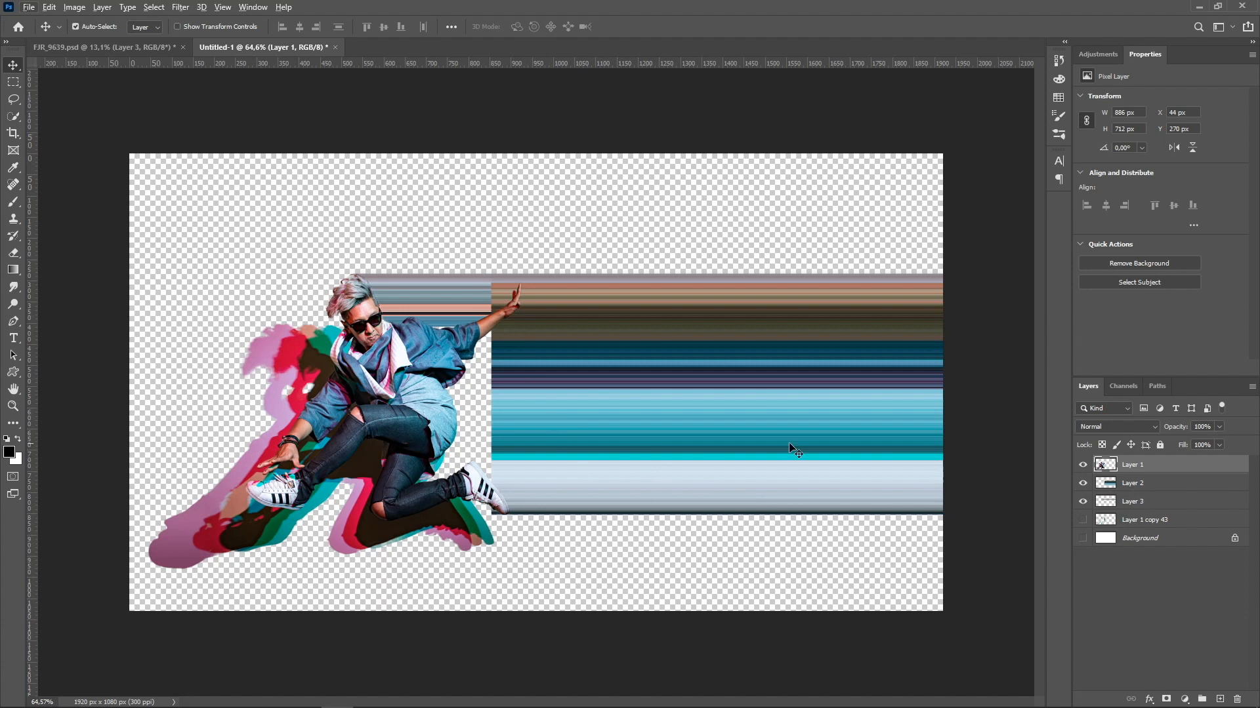
{"action": "left_click", "coordinate": [722, 432]}
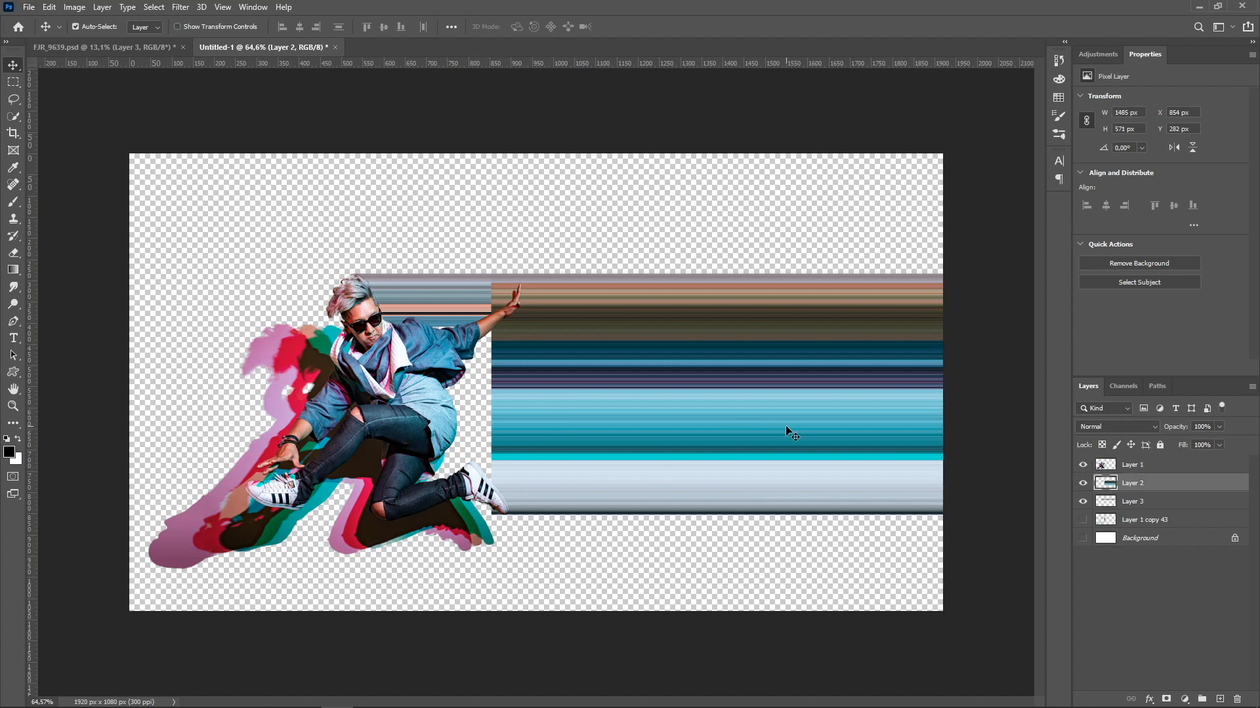
{"action": "left_click_drag", "start_coordinate": [787, 430], "coordinate": [707, 435]}
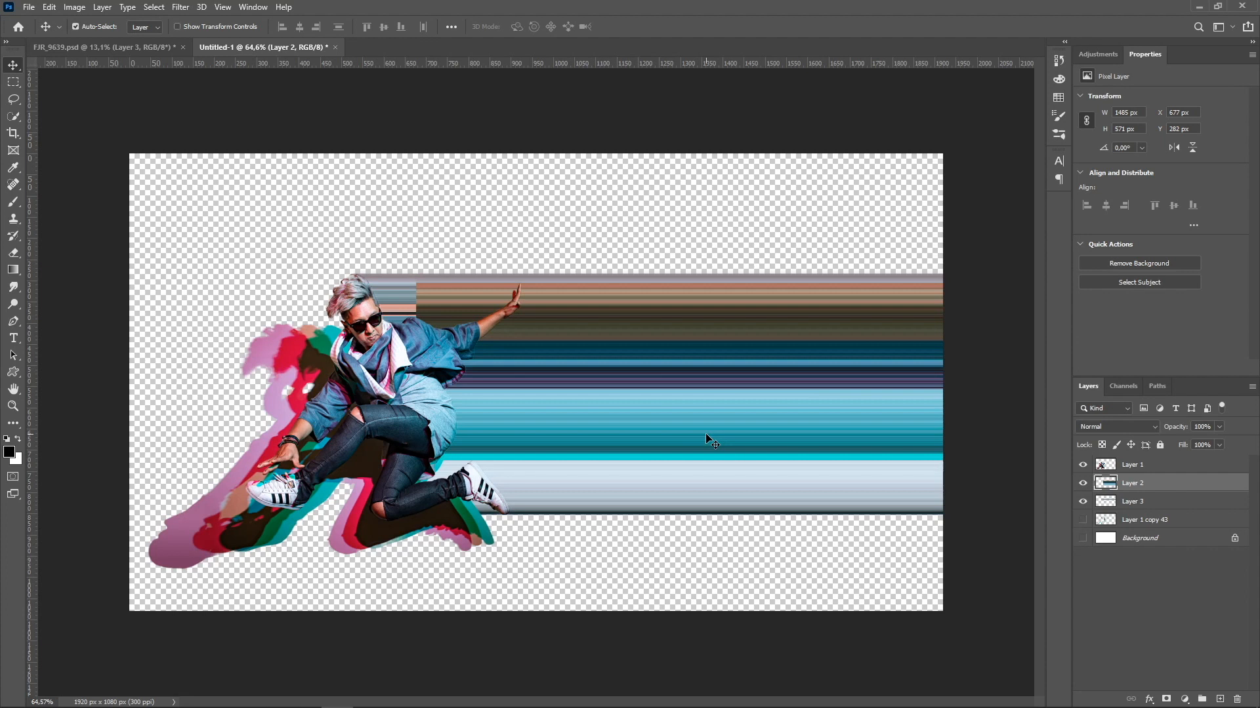
{"action": "scroll", "coordinate": [426, 328], "scroll_direction": "up", "scroll_amount": 6}
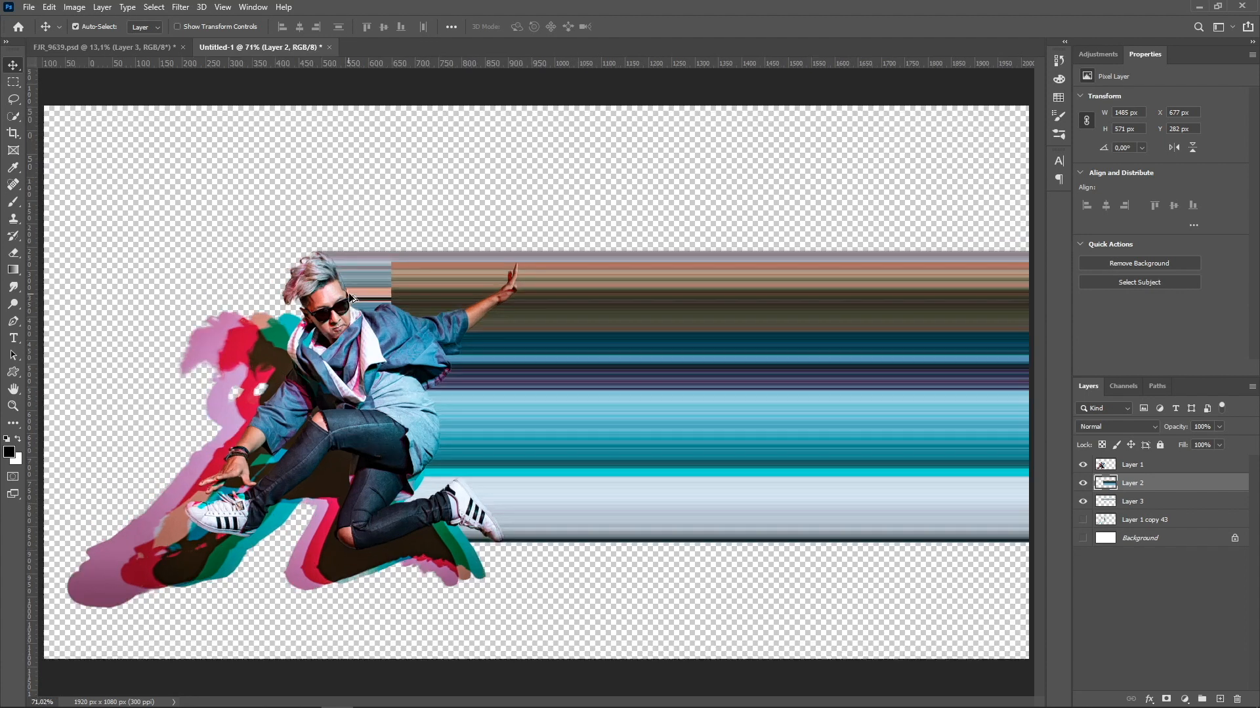
Add a blank layer mask to Layer 2 and another to Layer 3.
{"action": "scroll", "coordinate": [350, 293], "scroll_direction": "up", "scroll_amount": 5}
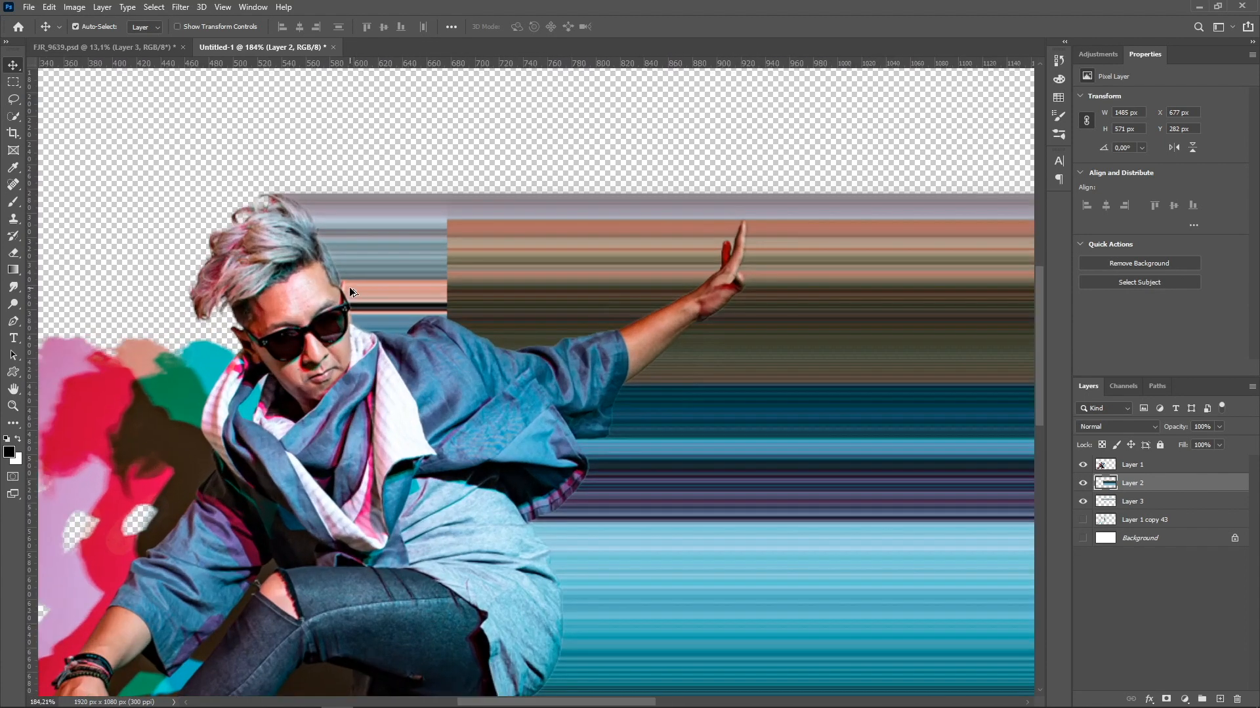
{"action": "scroll", "coordinate": [349, 286], "scroll_direction": "up", "scroll_amount": 7}
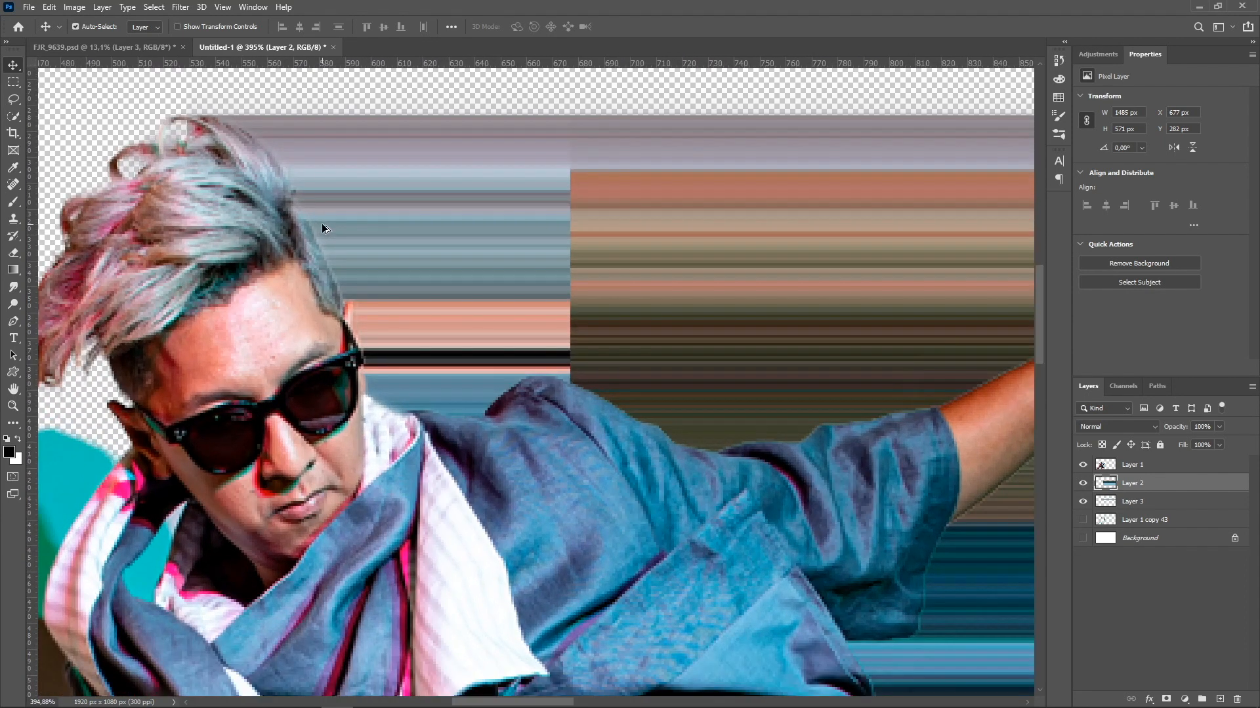
{"action": "left_click_drag", "start_coordinate": [321, 223], "coordinate": [472, 289]}
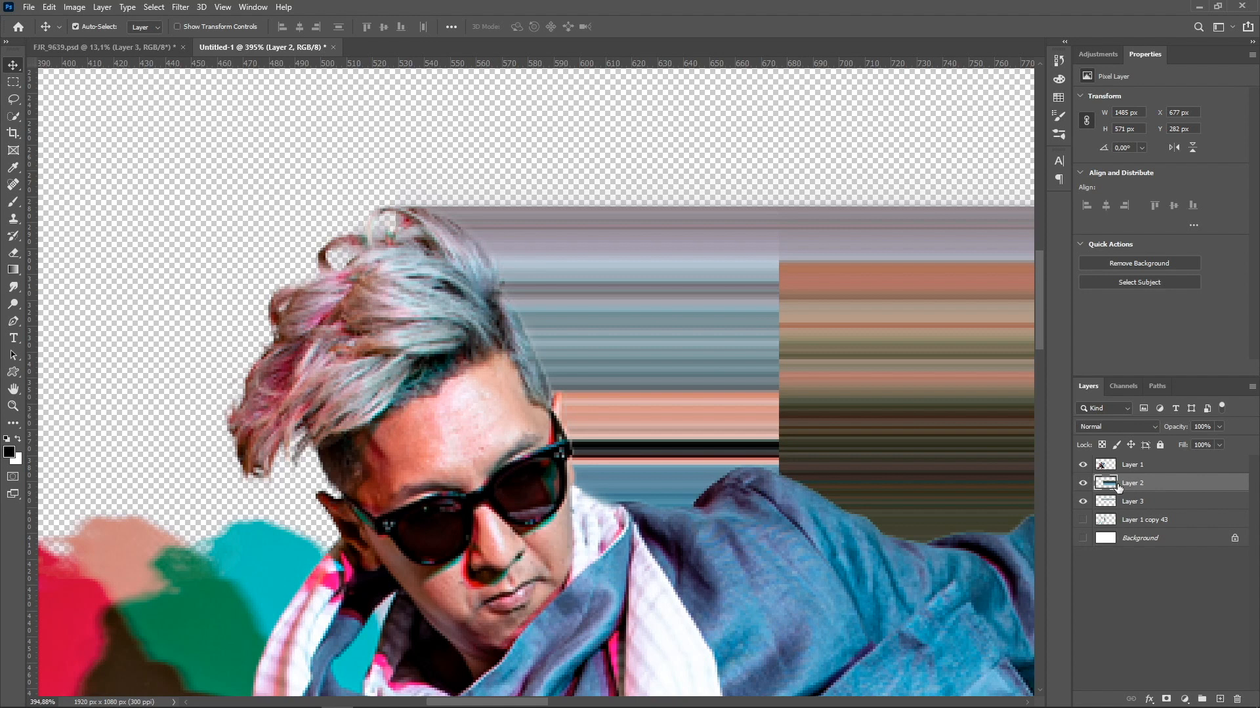
{"action": "left_click", "coordinate": [1167, 693]}
{"action": "left_click", "coordinate": [1133, 504]}
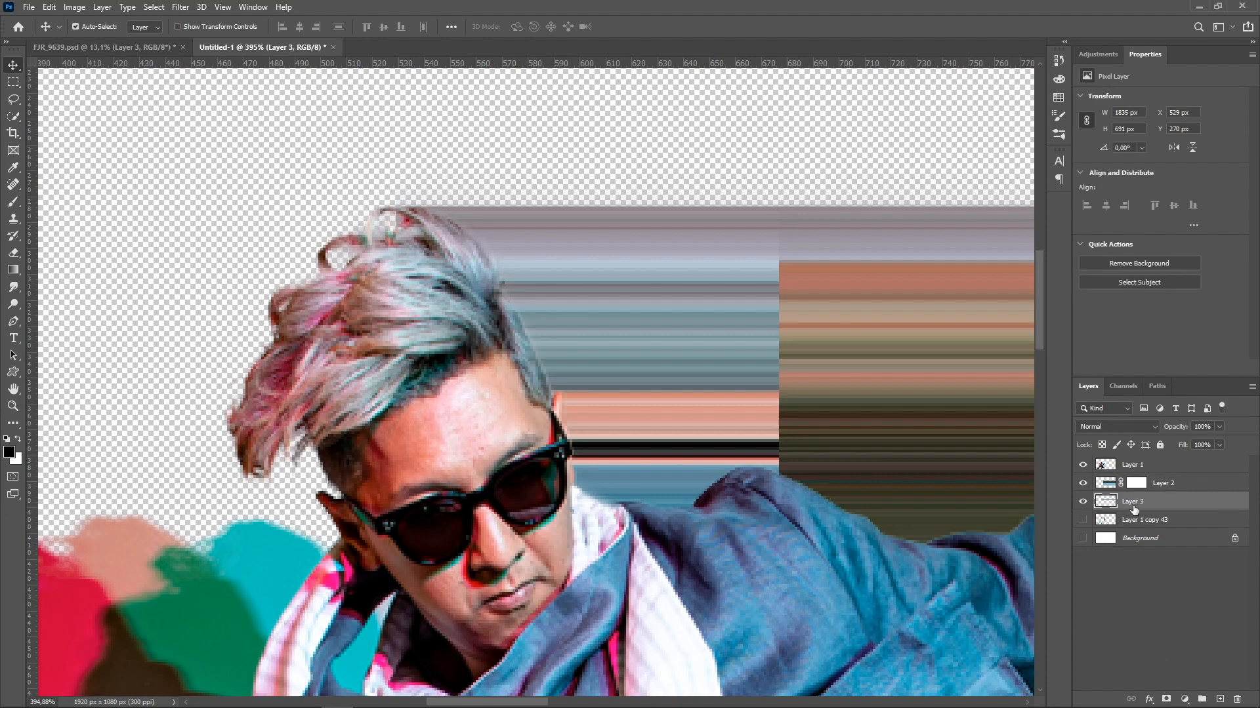
{"action": "left_click", "coordinate": [1167, 699]}
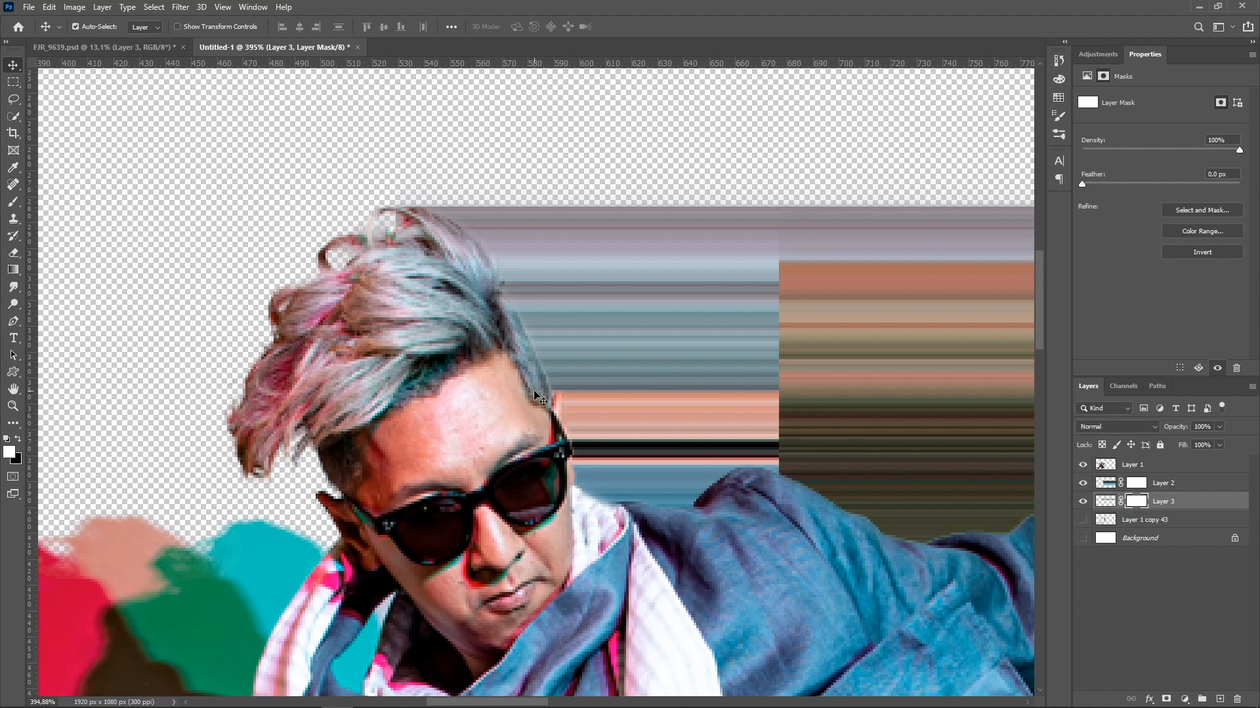
Paint black on Layer 2's mask with an enlarged hard brush, hiding its brown stripes between the head and the raised hand.
{"action": "key", "text": "b"}
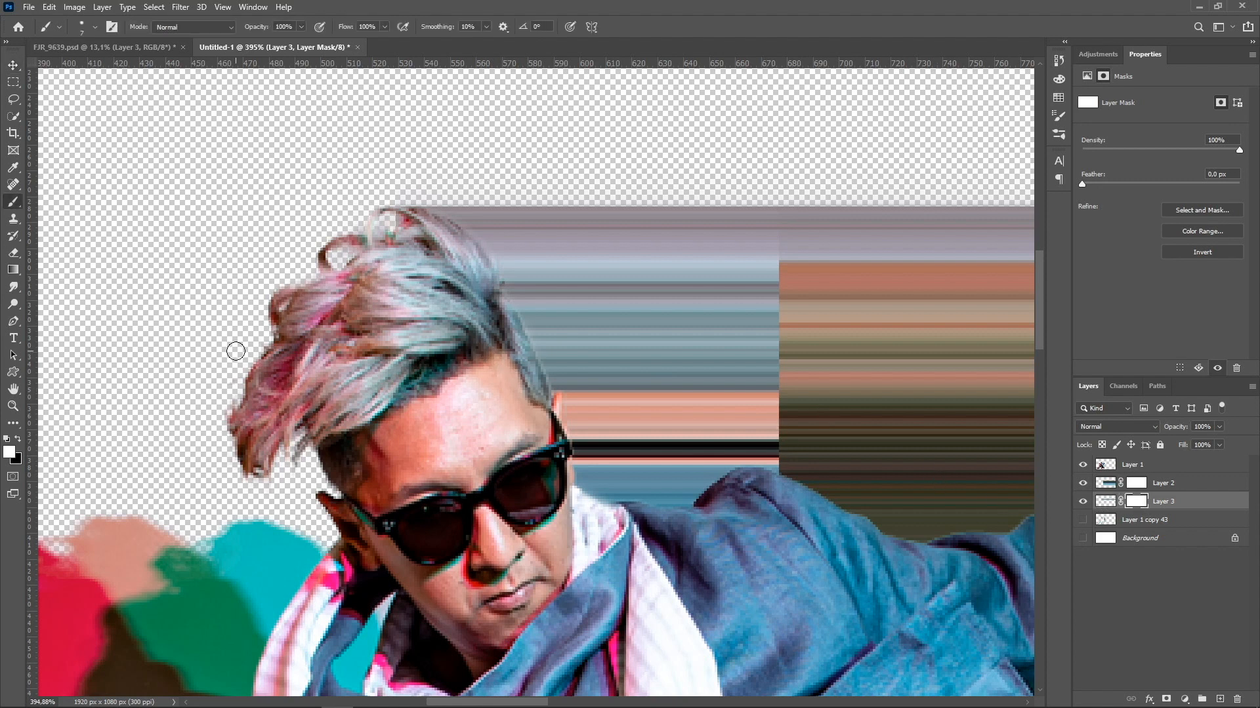
{"action": "left_click", "coordinate": [18, 441]}
{"action": "left_click_drag", "start_coordinate": [485, 350], "coordinate": [196, 266]}
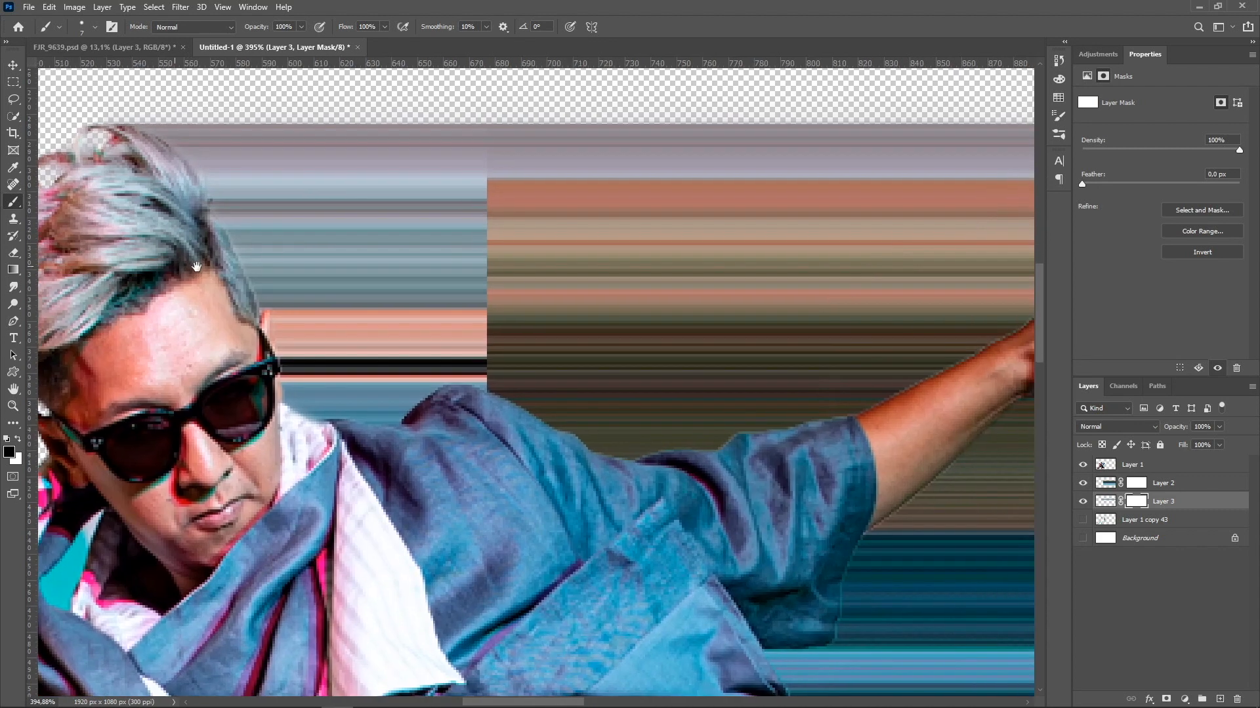
{"action": "scroll", "coordinate": [436, 335], "scroll_direction": "down", "scroll_amount": 4}
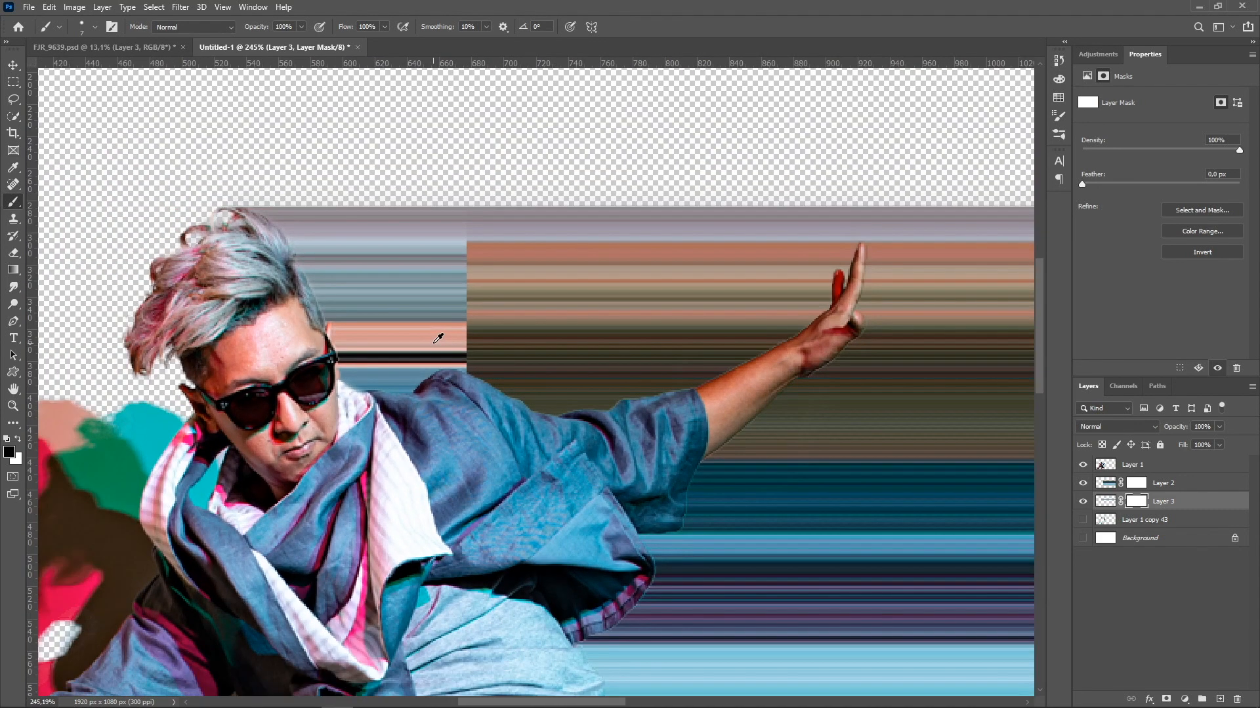
{"action": "scroll", "coordinate": [525, 384], "scroll_direction": "down", "scroll_amount": 1}
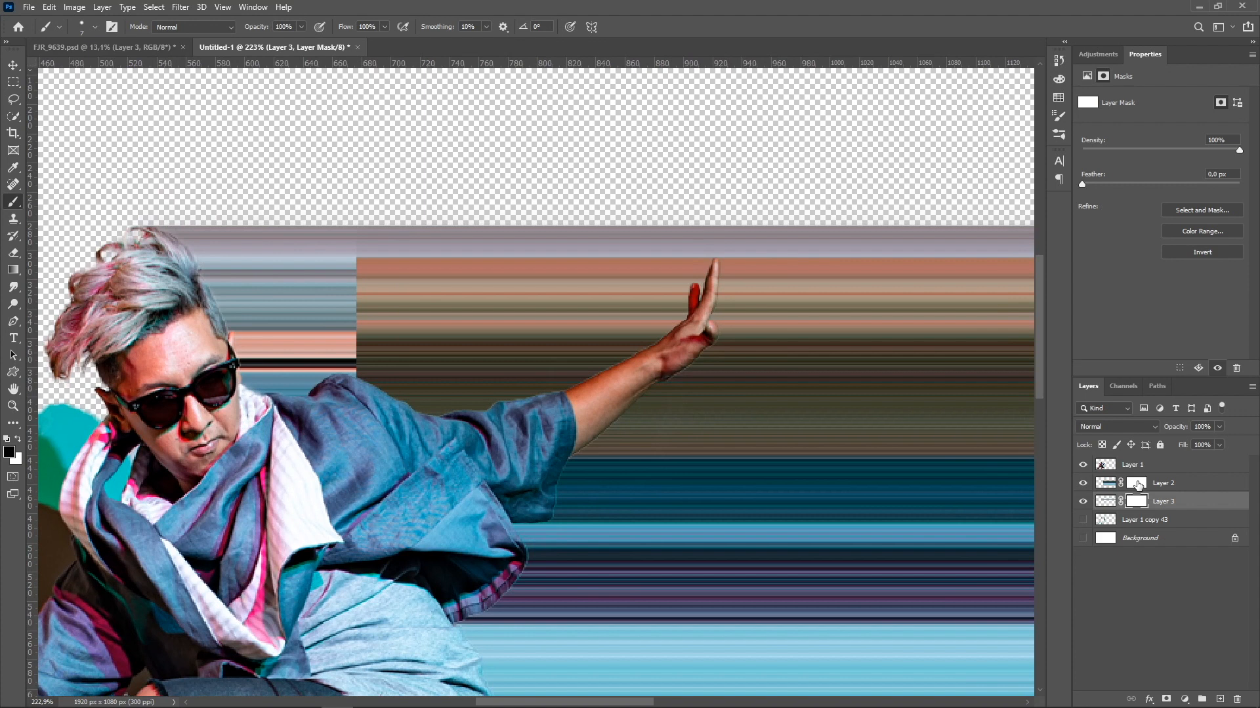
{"action": "left_click", "coordinate": [1137, 485]}
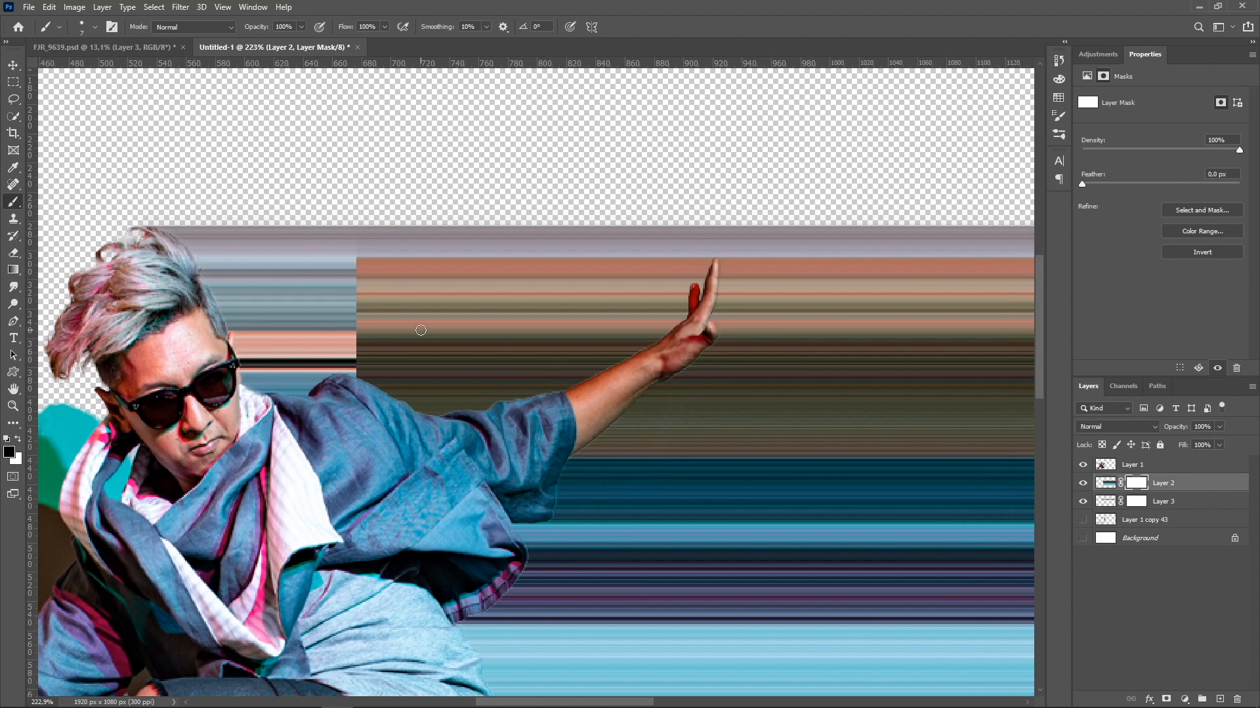
{"action": "right_click", "coordinate": [366, 286], "text": "alt"}
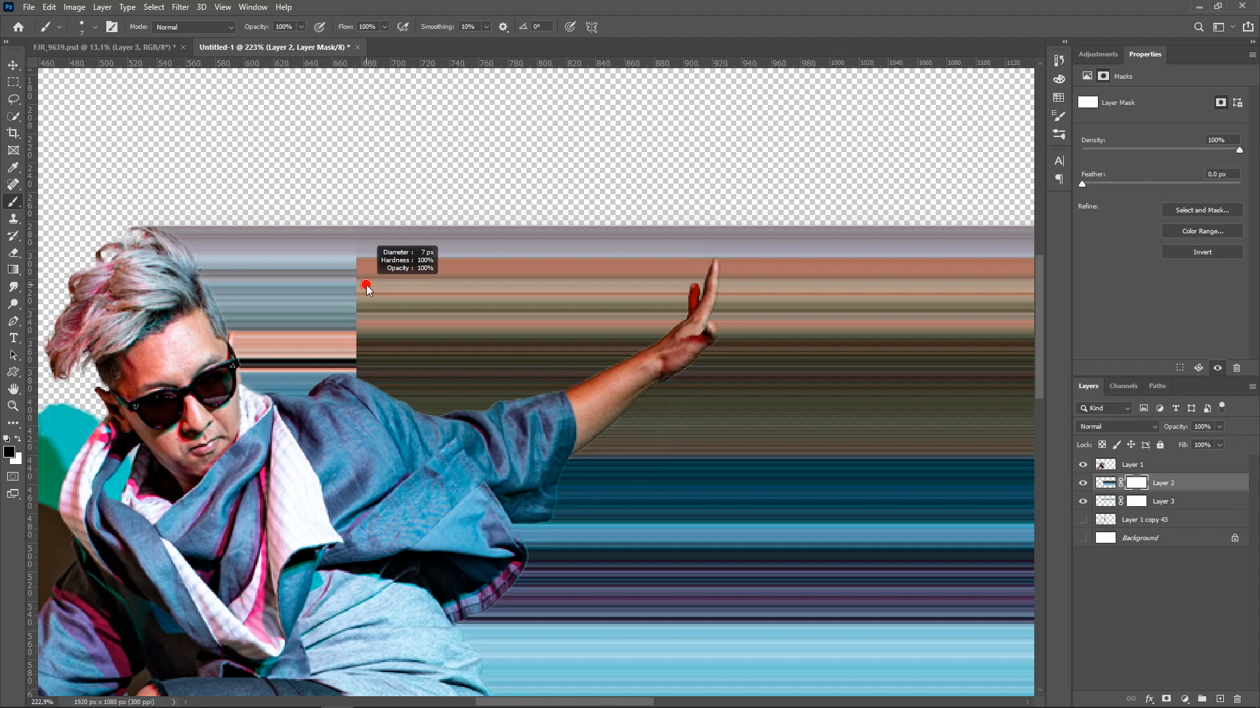
{"action": "left_click_drag", "start_coordinate": [387, 288], "coordinate": [419, 284]}
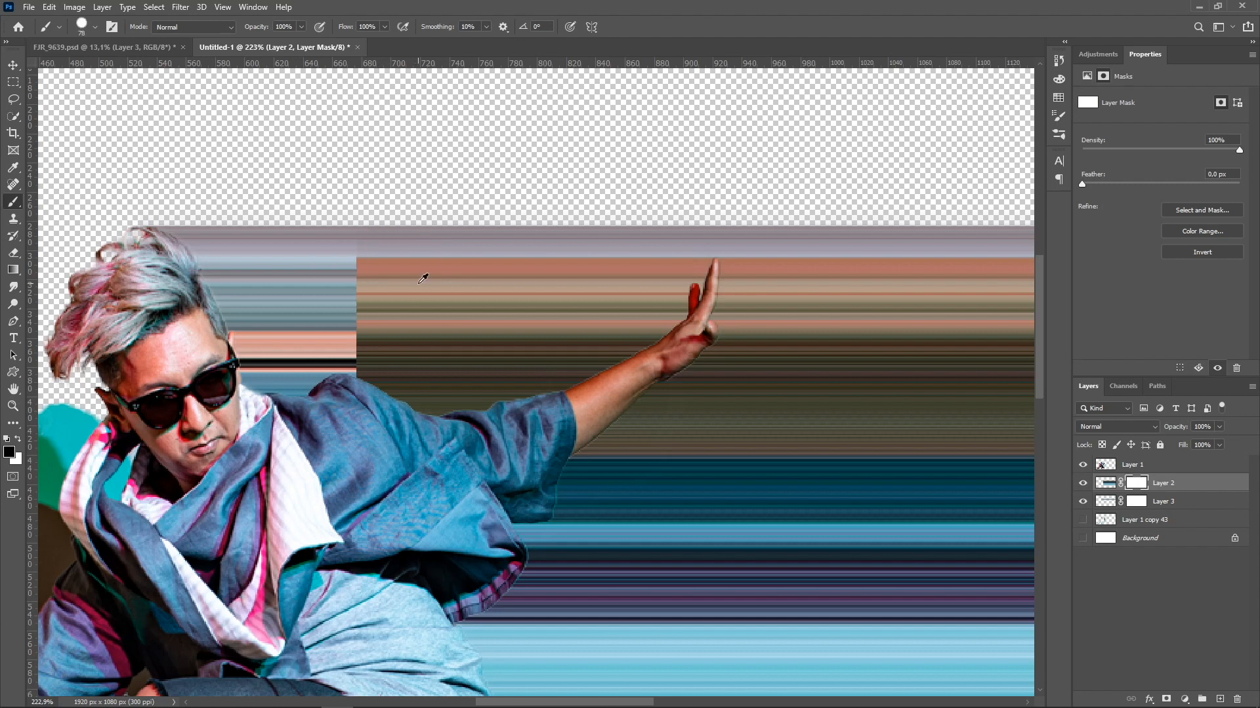
{"action": "mouse_move", "coordinate": [357, 244]}
{"action": "left_mouse_down"}
{"action": "mouse_move", "coordinate": [362, 276]}
{"action": "mouse_move", "coordinate": [400, 279]}
{"action": "mouse_move", "coordinate": [356, 349]}
{"action": "mouse_move", "coordinate": [434, 299]}
{"action": "mouse_move", "coordinate": [384, 384]}
{"action": "mouse_move", "coordinate": [452, 367]}
{"action": "mouse_move", "coordinate": [510, 380]}
{"action": "mouse_move", "coordinate": [548, 356]}
{"action": "mouse_move", "coordinate": [536, 332]}
{"action": "mouse_move", "coordinate": [463, 308]}
{"action": "mouse_move", "coordinate": [592, 307]}
{"action": "mouse_move", "coordinate": [589, 333]}
{"action": "left_mouse_up"}
Reduce the brush to about 39 px and mask out the remaining Layer 2 stripes up to the edge of the raised fingers.
{"action": "scroll", "coordinate": [633, 318], "scroll_direction": "up", "scroll_amount": 2}
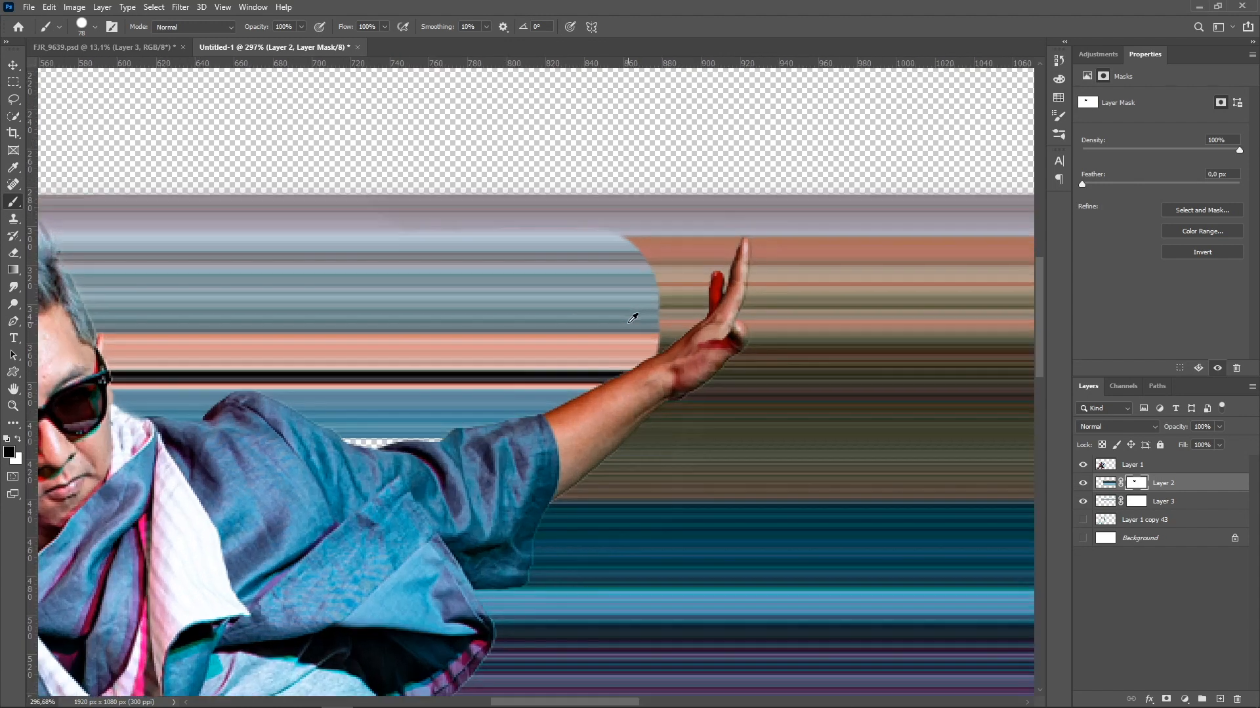
{"action": "scroll", "coordinate": [634, 318], "scroll_direction": "up", "scroll_amount": 1}
{"action": "scroll", "coordinate": [633, 318], "scroll_direction": "up", "scroll_amount": 2}
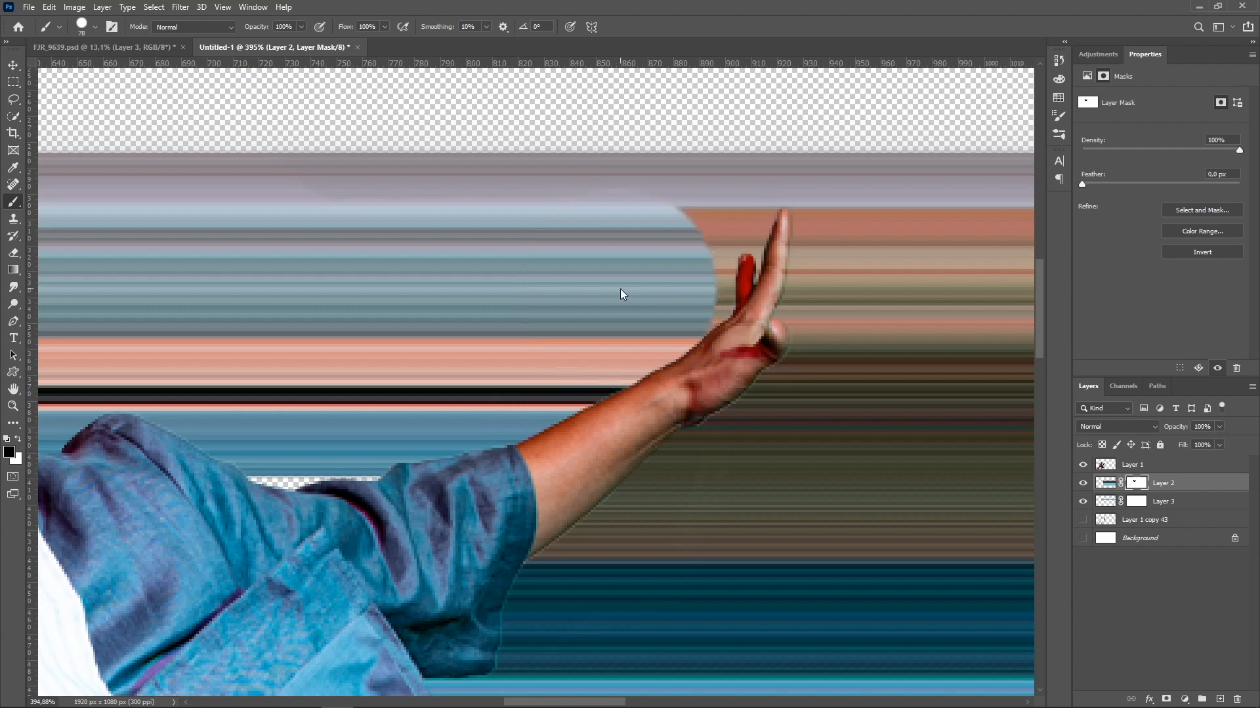
{"action": "left_click_drag", "start_coordinate": [620, 290], "coordinate": [571, 298]}
{"action": "mouse_move", "coordinate": [661, 247]}
{"action": "left_mouse_down"}
{"action": "mouse_move", "coordinate": [732, 219]}
{"action": "mouse_move", "coordinate": [700, 309]}
{"action": "left_mouse_up"}
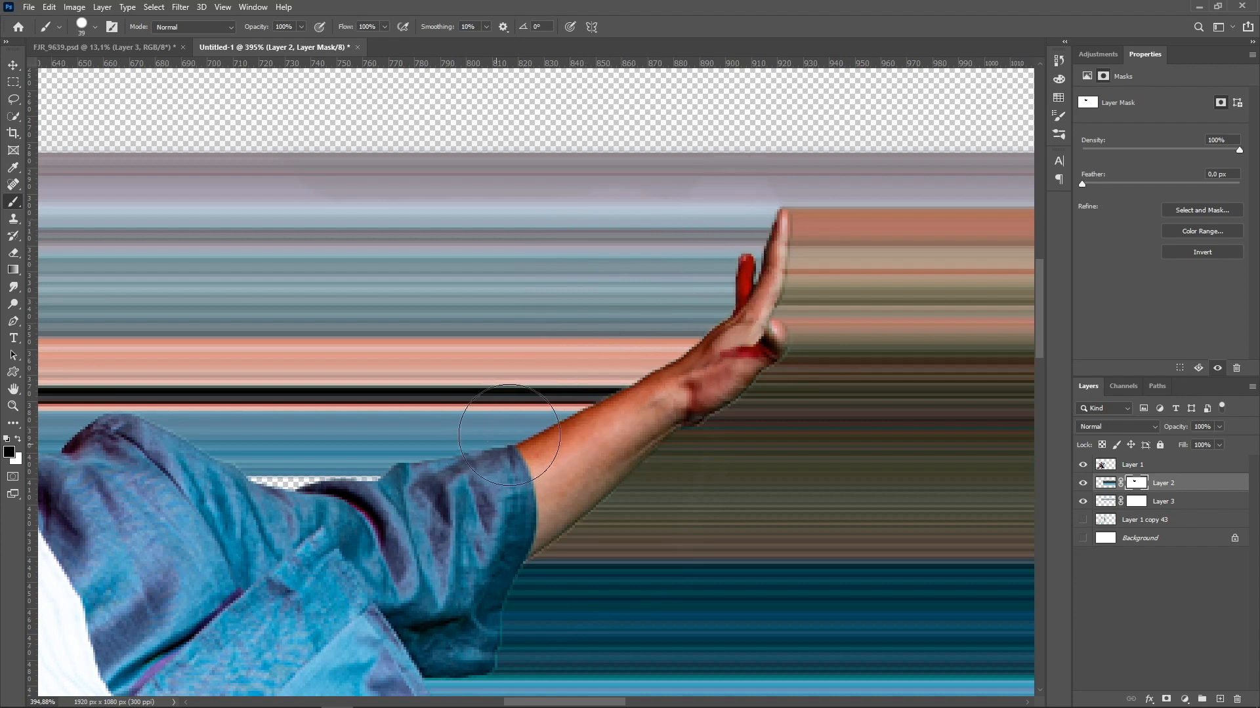
Marquee-select the blue stripes above the shoulder, about 216 by 24 px, and copy them from Layer 3 to a new layer.
{"action": "key", "text": "v"}
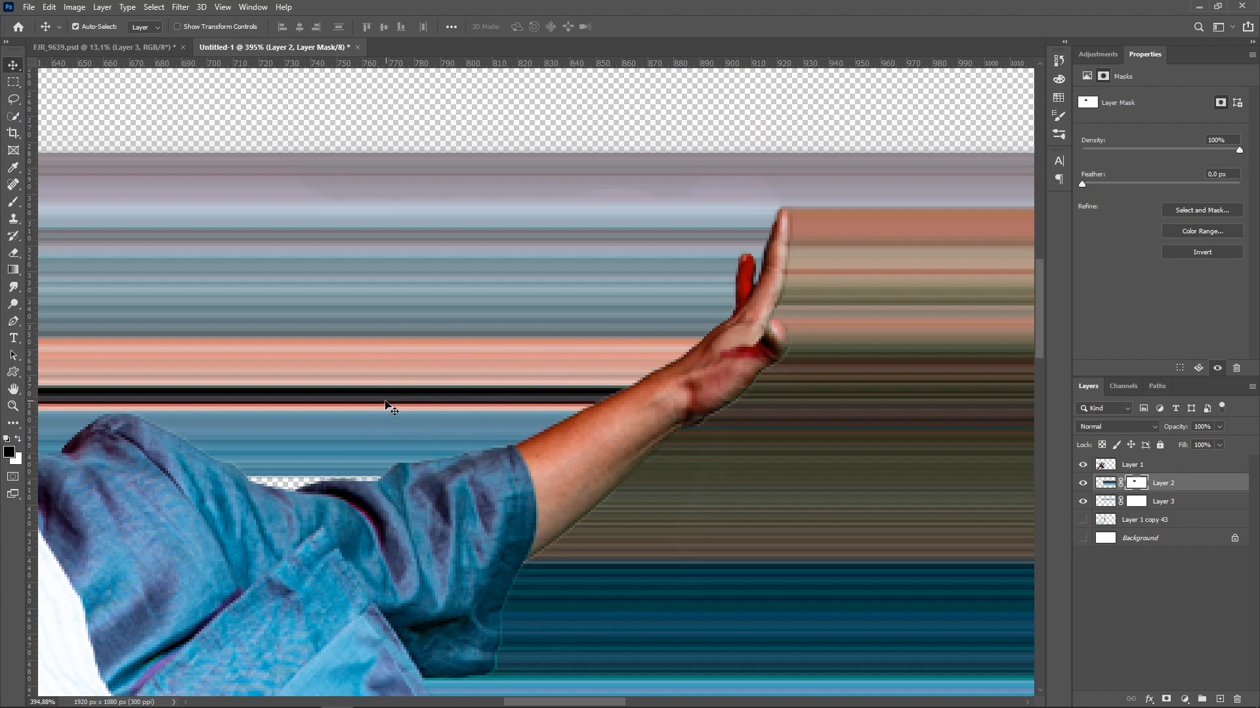
{"action": "left_click_drag", "start_coordinate": [374, 431], "coordinate": [501, 306]}
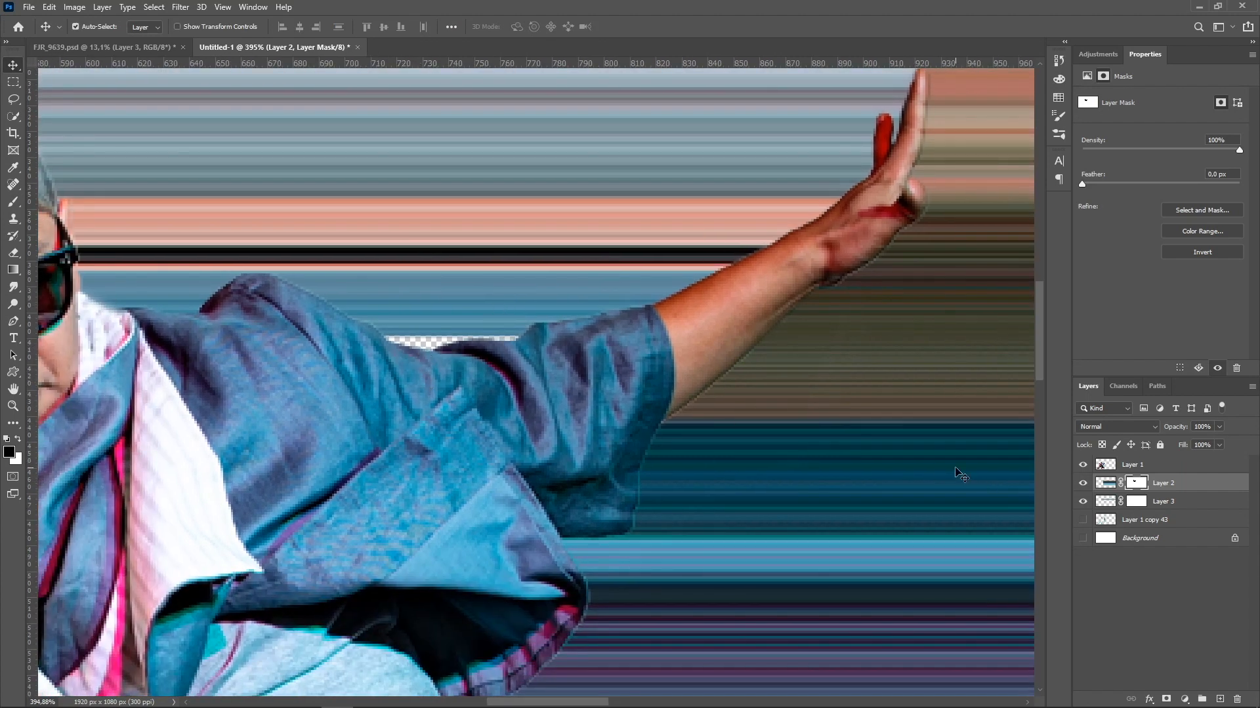
{"action": "scroll", "coordinate": [437, 354], "scroll_direction": "up", "scroll_amount": 2}
{"action": "scroll", "coordinate": [437, 353], "scroll_direction": "down", "scroll_amount": 3}
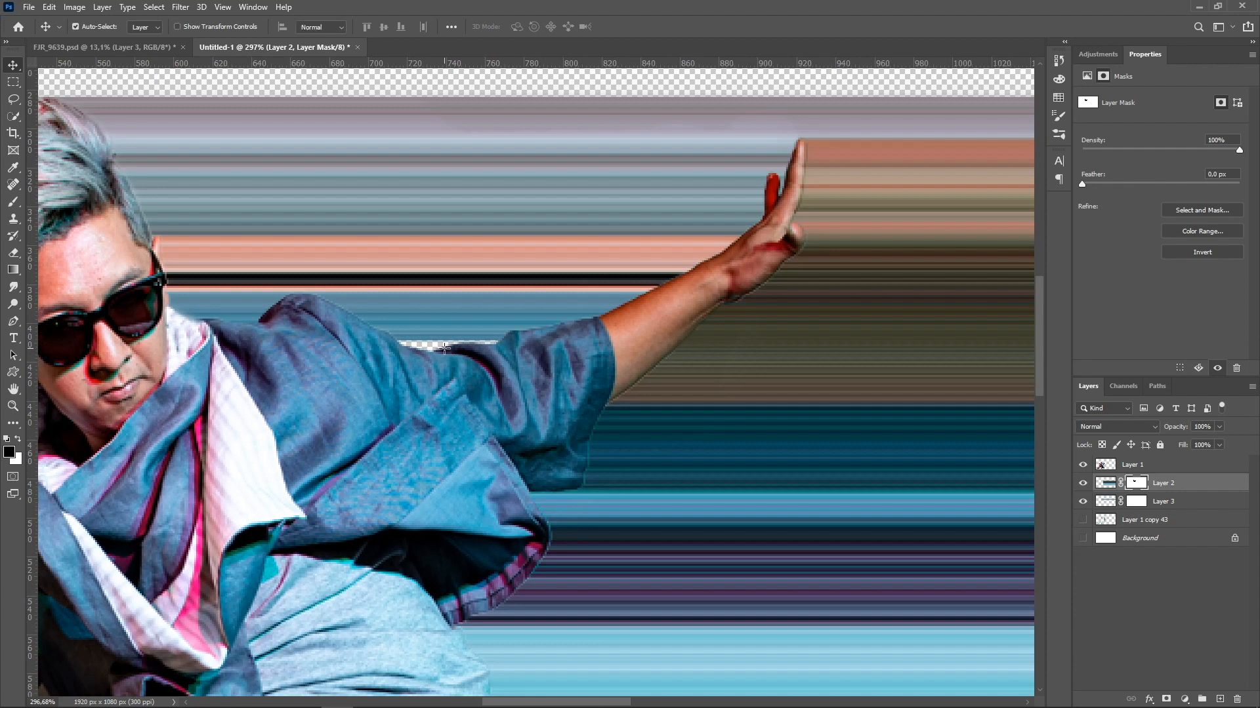
{"action": "key", "text": "m"}
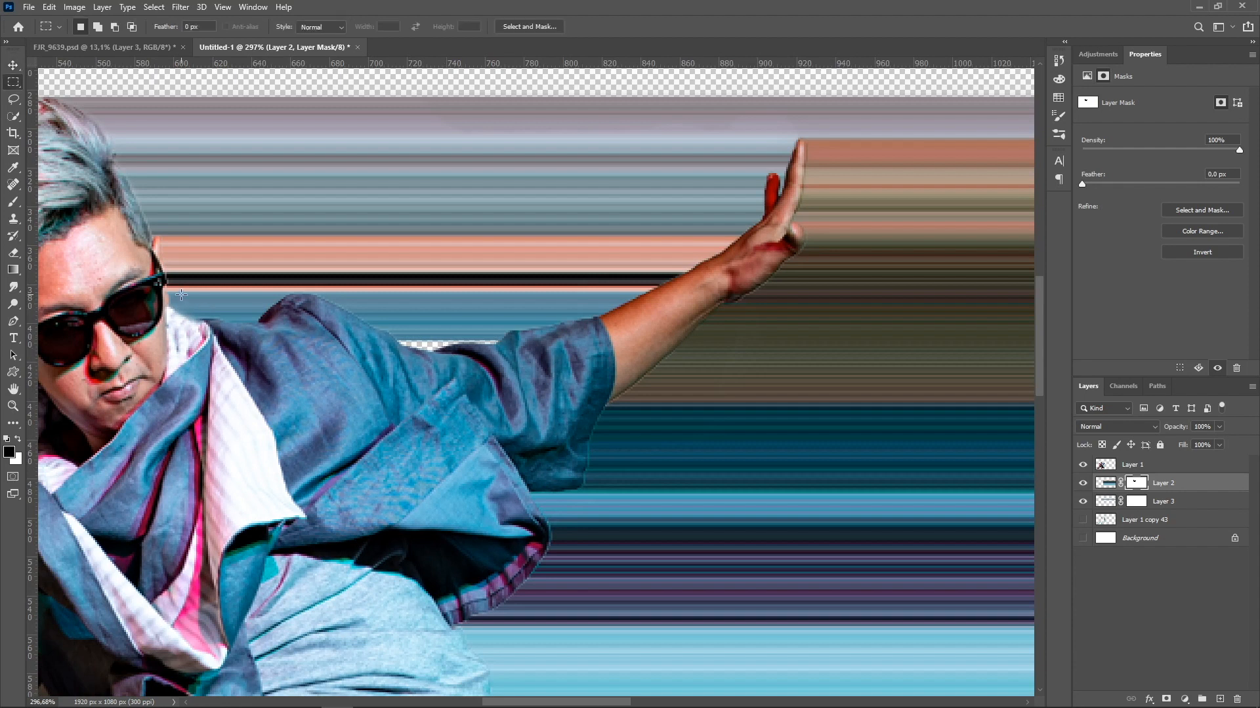
{"action": "left_click_drag", "start_coordinate": [181, 295], "coordinate": [600, 340]}
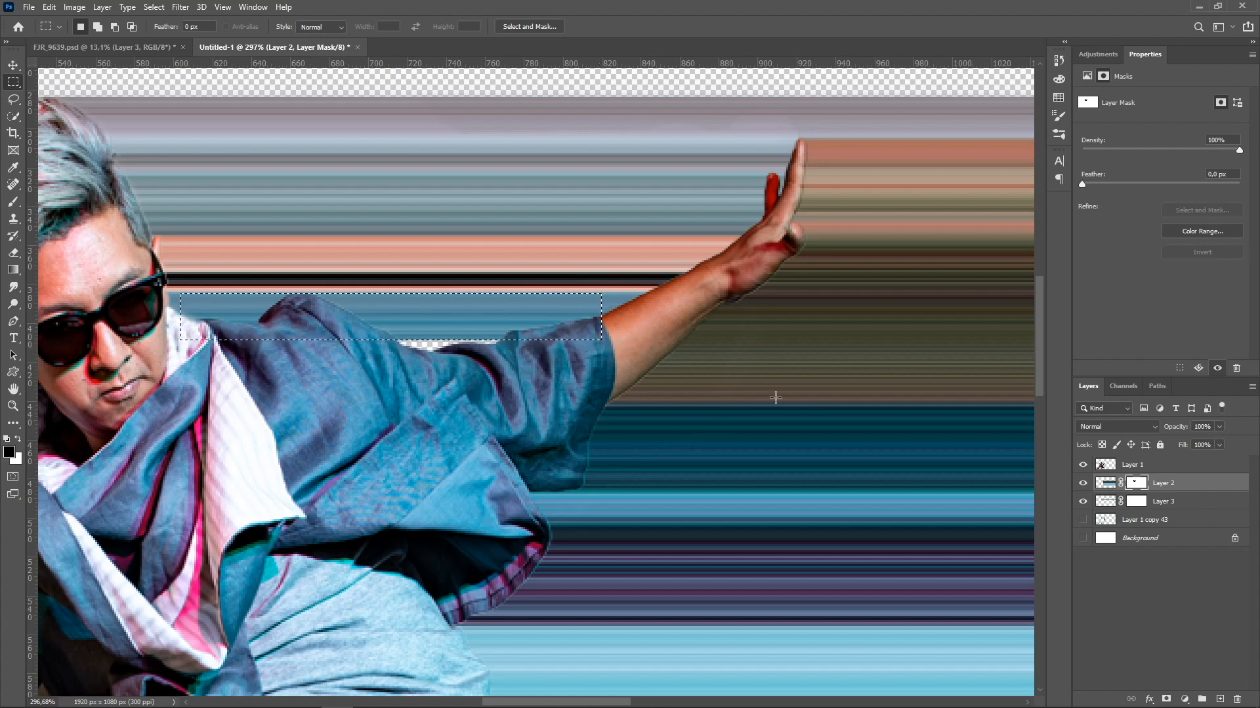
{"action": "left_click", "coordinate": [1108, 503]}
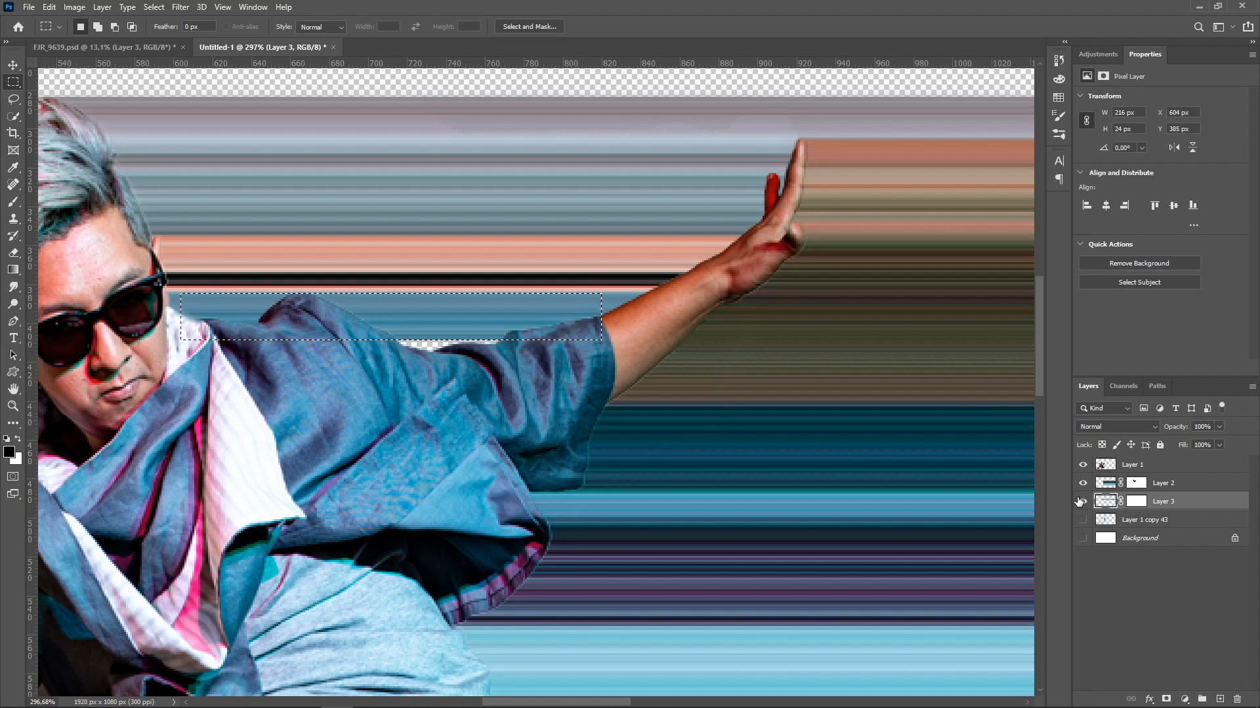
{"action": "key", "text": "ctrl+j"}
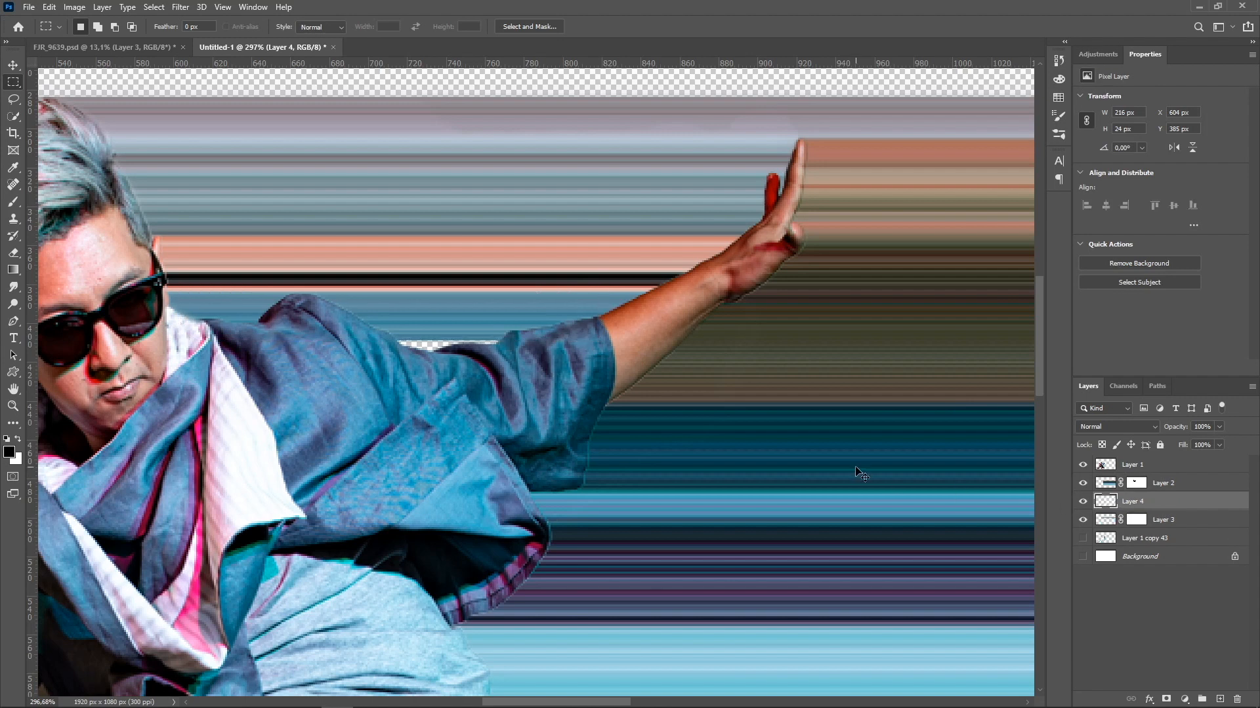
Nudge the copied blue strip down to Y 396 px to fill the transparent gap above the sleeve, and place its layer below Layer 3.
{"action": "key", "text": "v"}
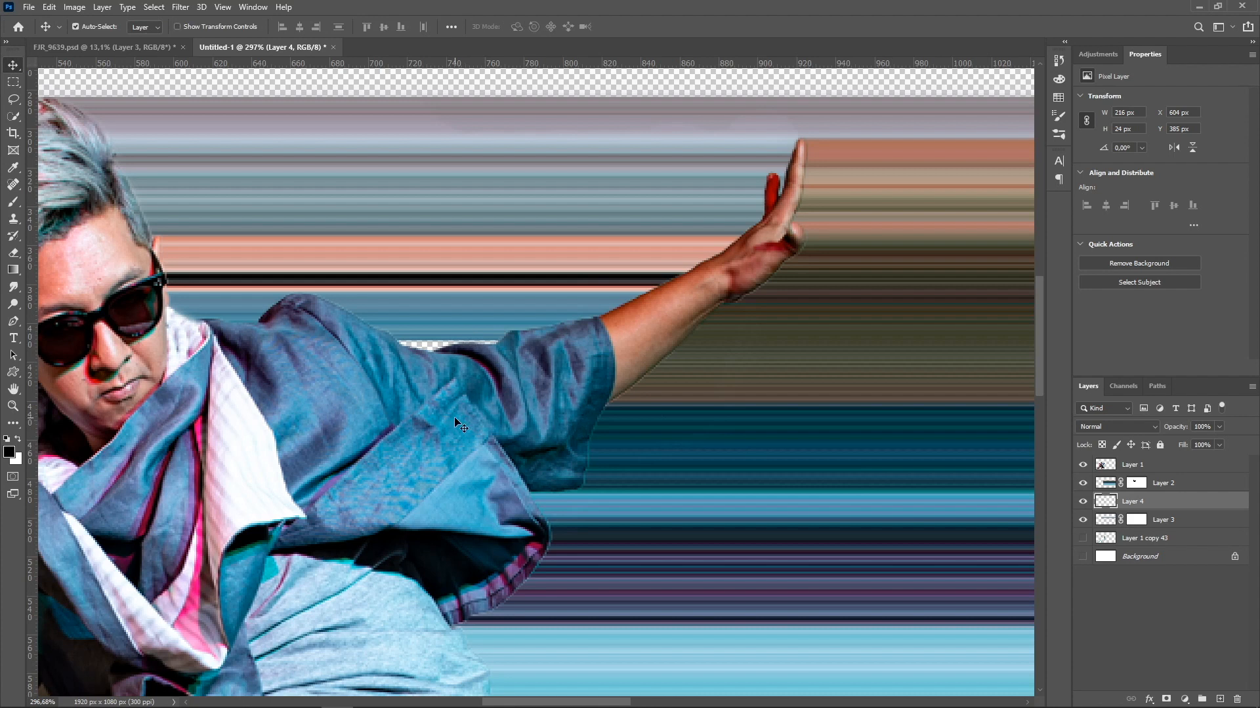
{"action": "key", "text": "Down"}
{"action": "key", "text": "Down"}
{"action": "key", "text": "Down"}
{"action": "key", "text": "Down"}
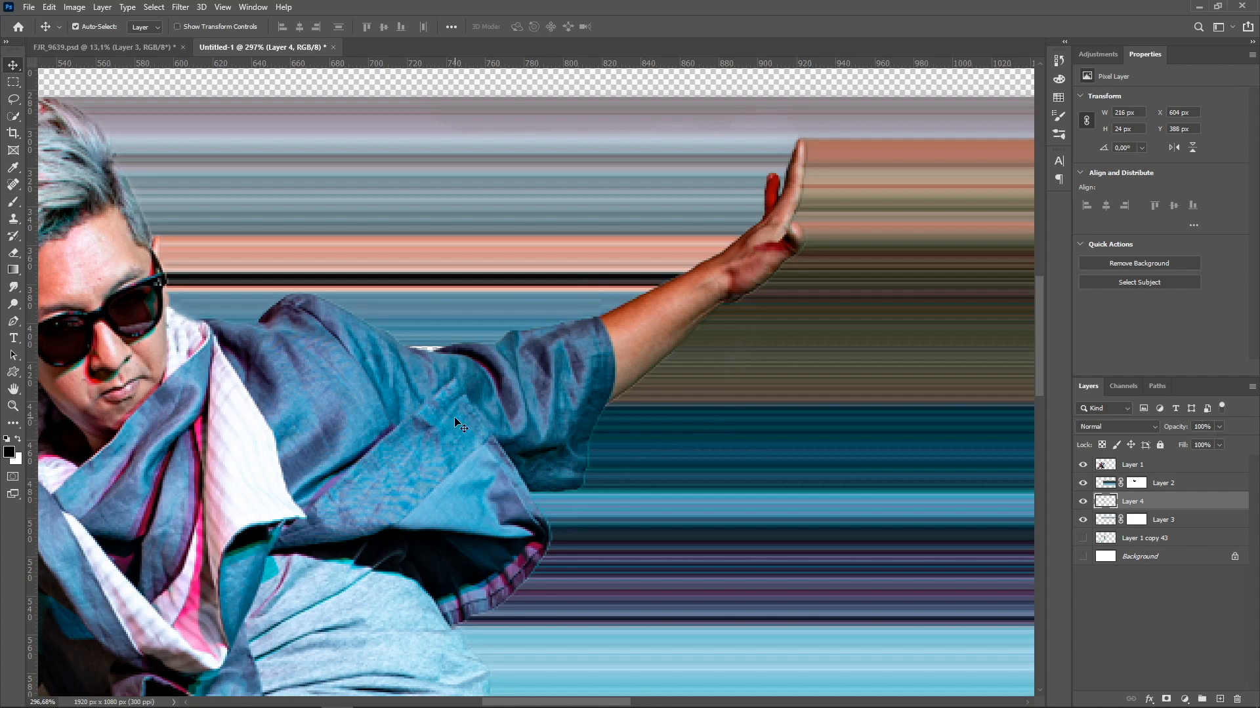
{"action": "key", "text": "Down"}
{"action": "key", "text": "Down"}
{"action": "key", "text": "Down"}
{"action": "key", "text": "Down"}
{"action": "key", "text": "Down"}
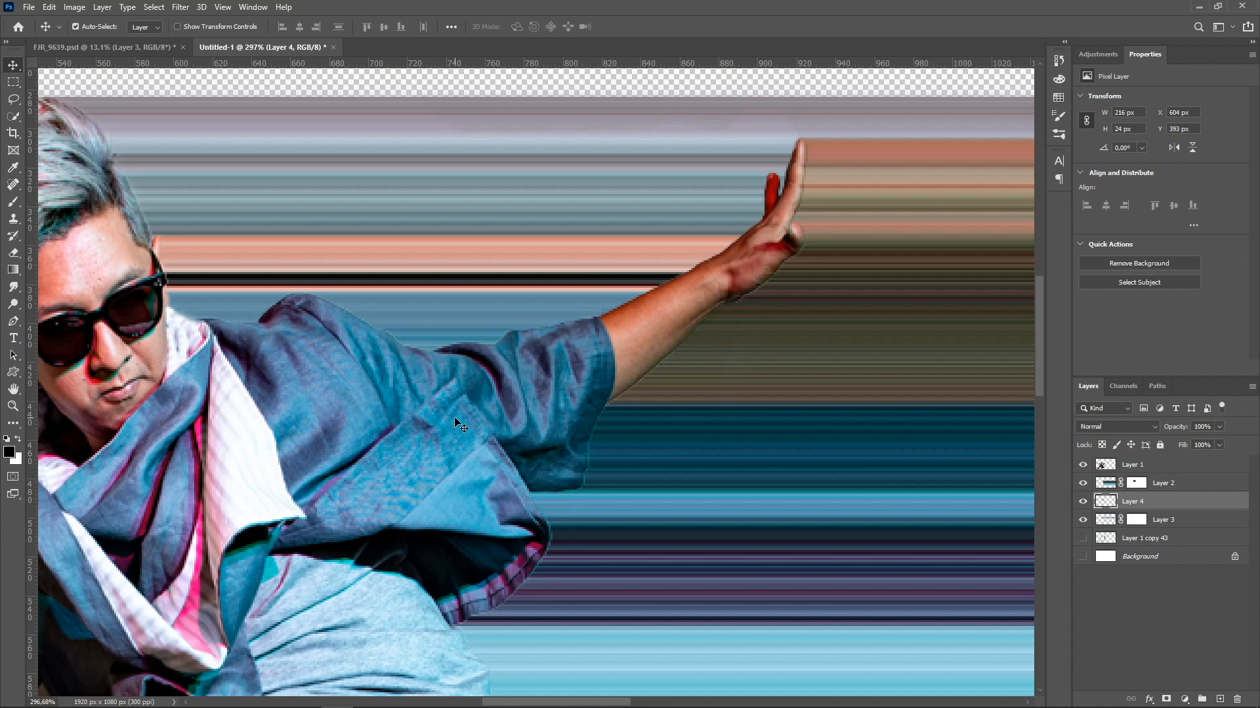
{"action": "key", "text": "Down"}
{"action": "key", "text": "Down"}
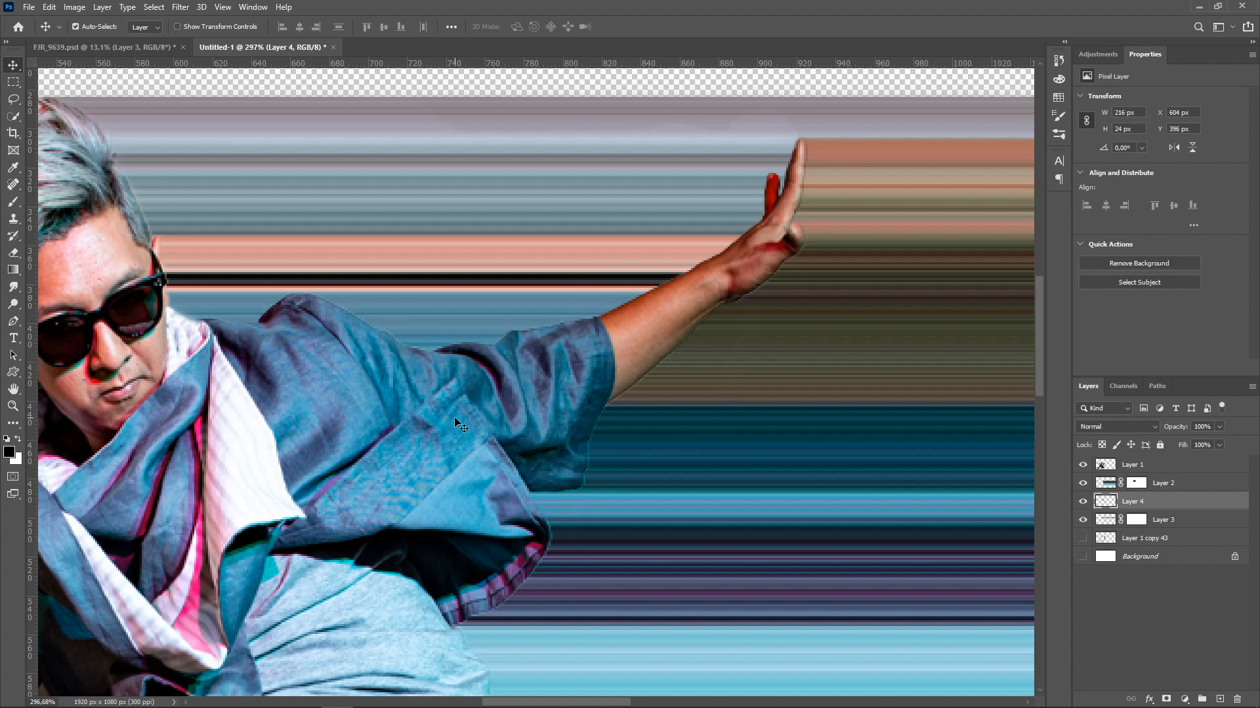
{"action": "left_click_drag", "start_coordinate": [1106, 503], "coordinate": [1106, 527]}
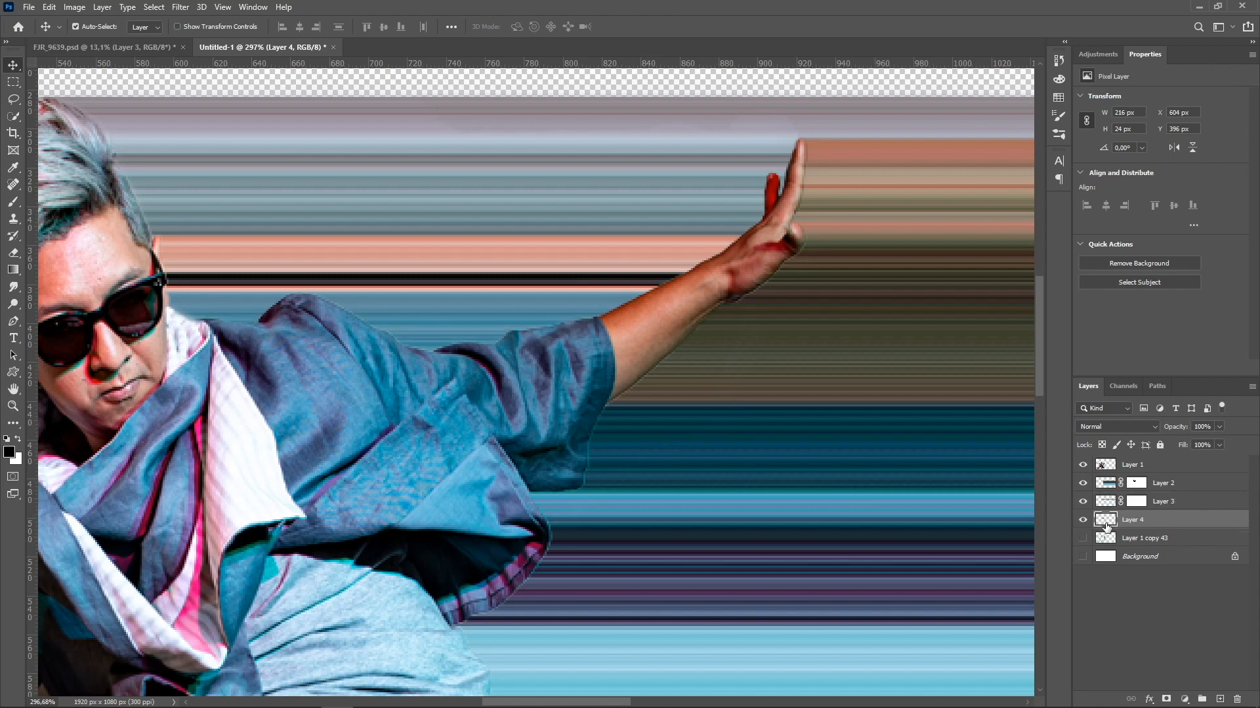
Paint black on Layer 2's mask to hide the stripes beneath the raised back shoe, and fit the whole canvas in view.
{"action": "scroll", "coordinate": [745, 451], "scroll_direction": "down", "scroll_amount": 5}
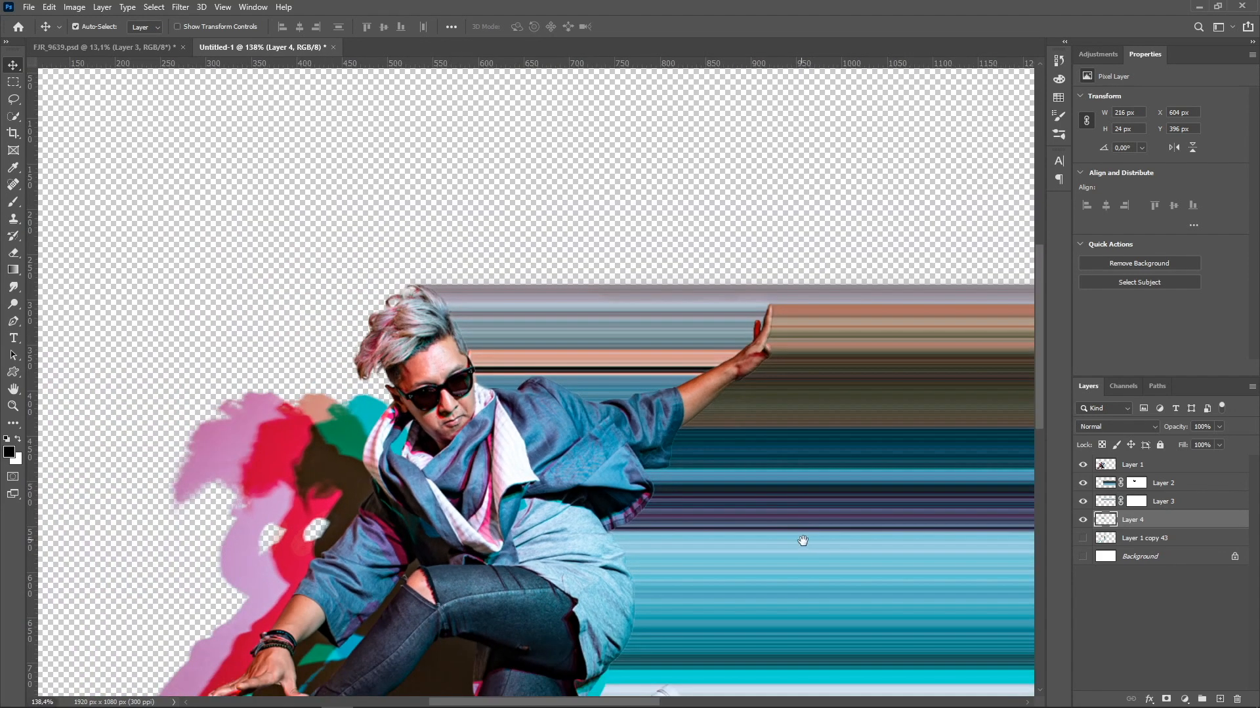
{"action": "left_click_drag", "start_coordinate": [803, 541], "coordinate": [674, 435]}
{"action": "key", "text": "ctrl"}
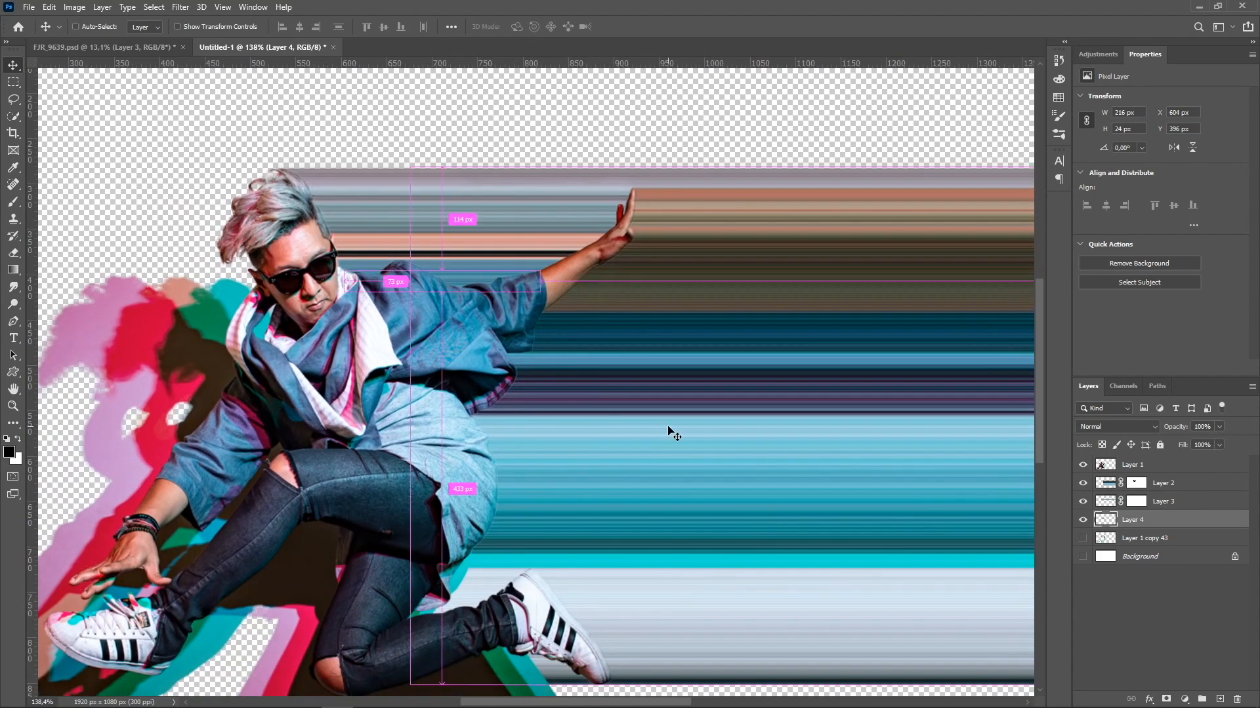
{"action": "scroll", "coordinate": [676, 544], "scroll_direction": "down", "scroll_amount": 2}
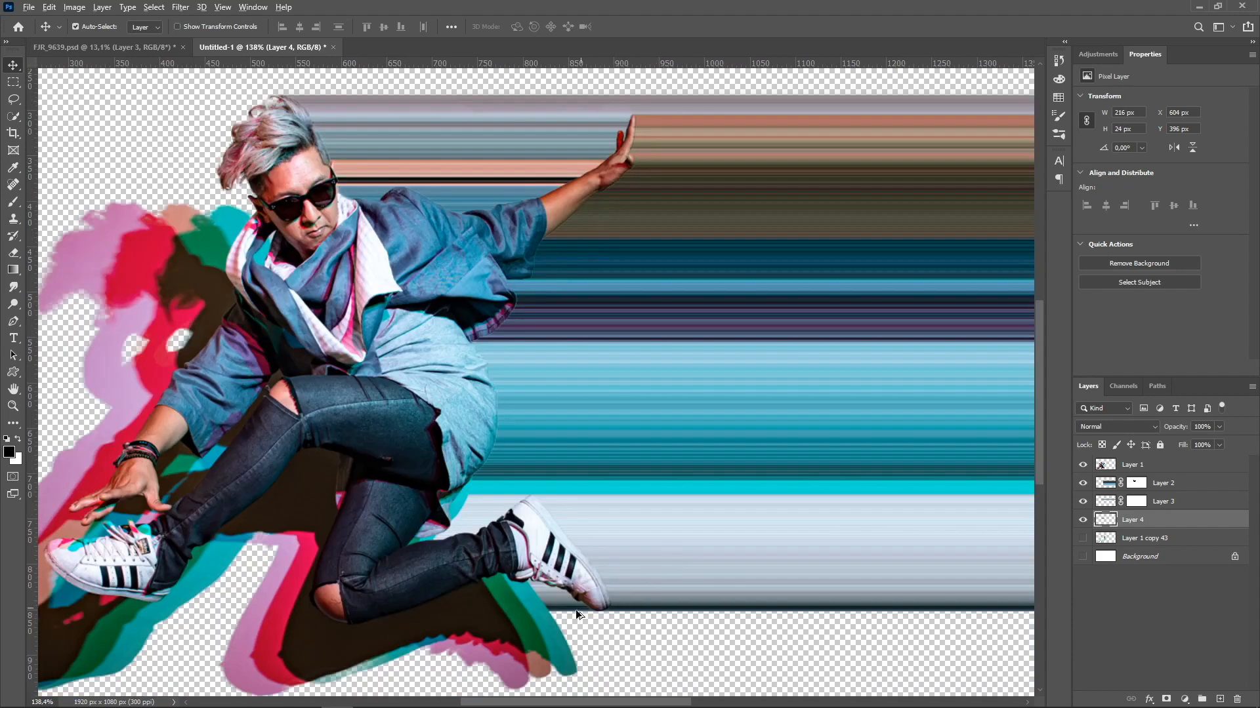
{"action": "scroll", "coordinate": [565, 615], "scroll_direction": "up", "scroll_amount": 6}
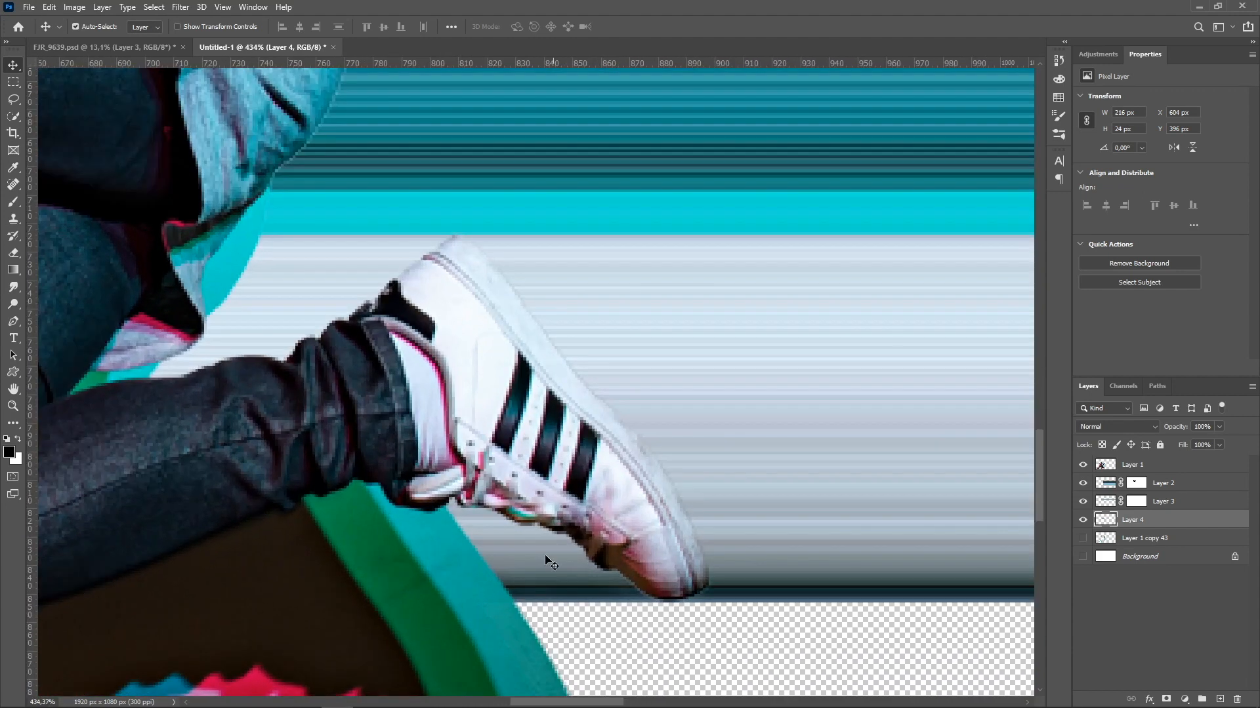
{"action": "left_click", "coordinate": [1135, 484]}
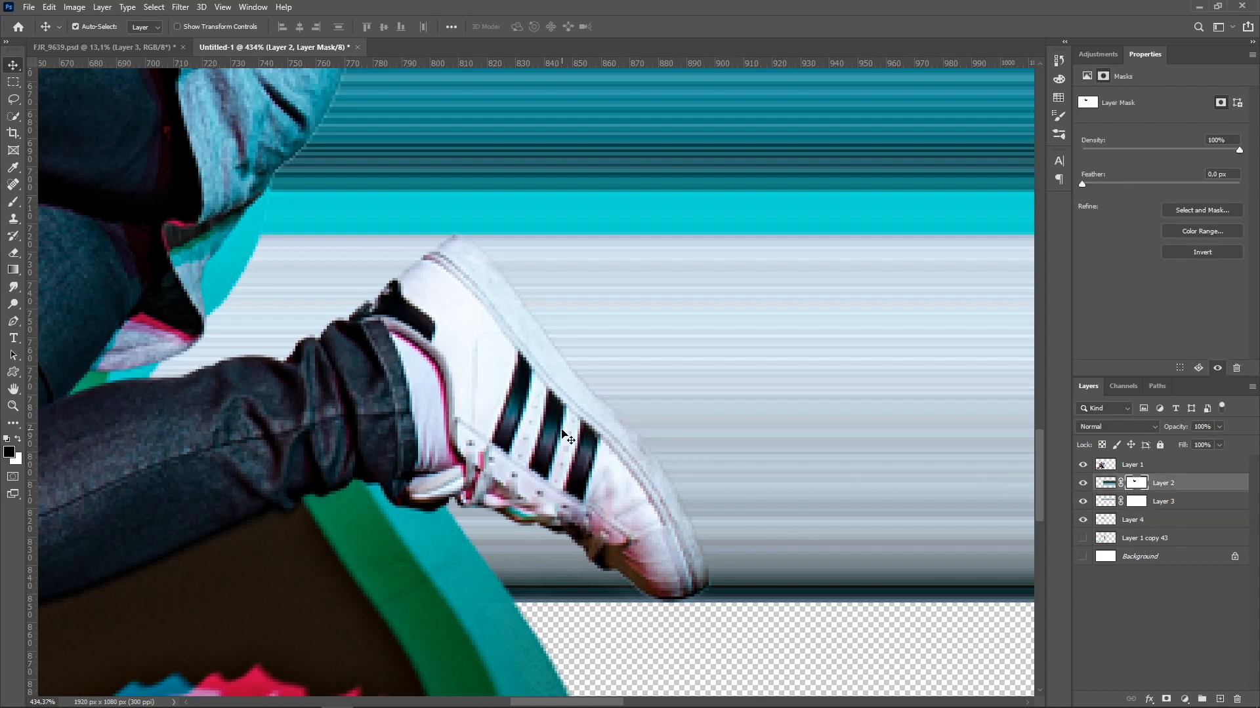
{"action": "key", "text": "b"}
{"action": "mouse_move", "coordinate": [435, 506]}
{"action": "left_mouse_down"}
{"action": "mouse_move", "coordinate": [518, 591]}
{"action": "mouse_move", "coordinate": [564, 571]}
{"action": "mouse_move", "coordinate": [610, 587]}
{"action": "mouse_move", "coordinate": [625, 614]}
{"action": "left_mouse_up"}
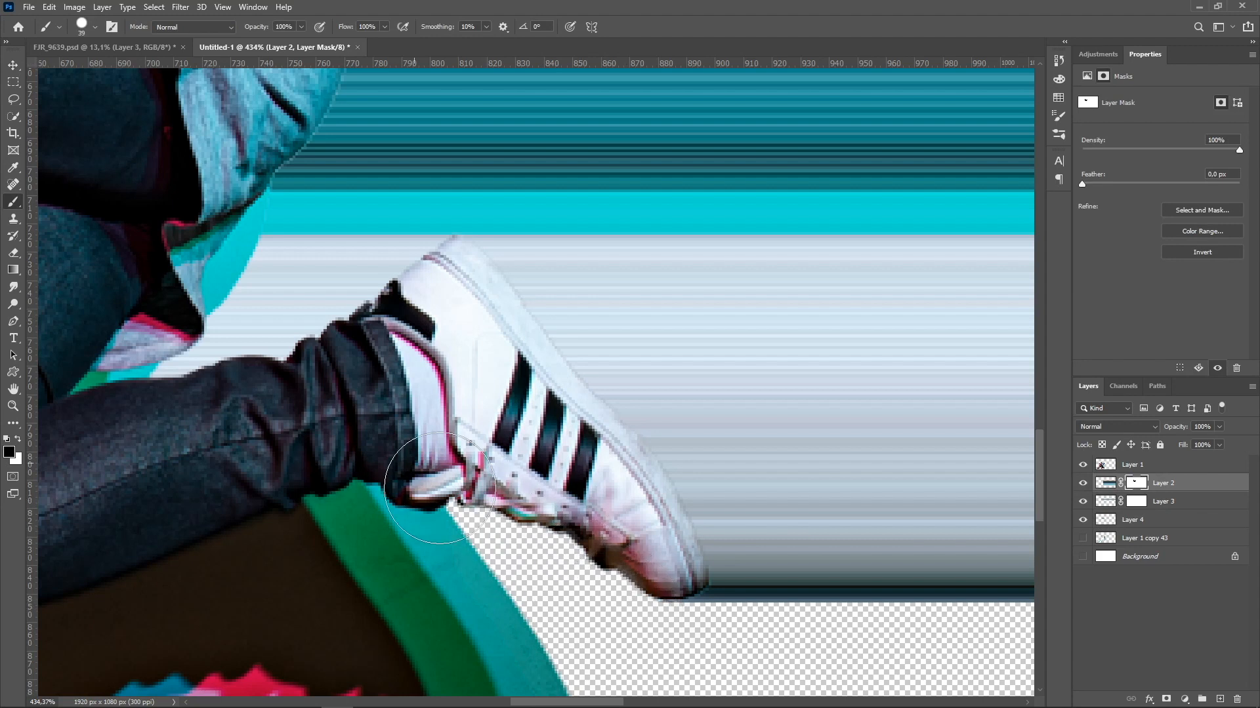
{"action": "key", "text": "v"}
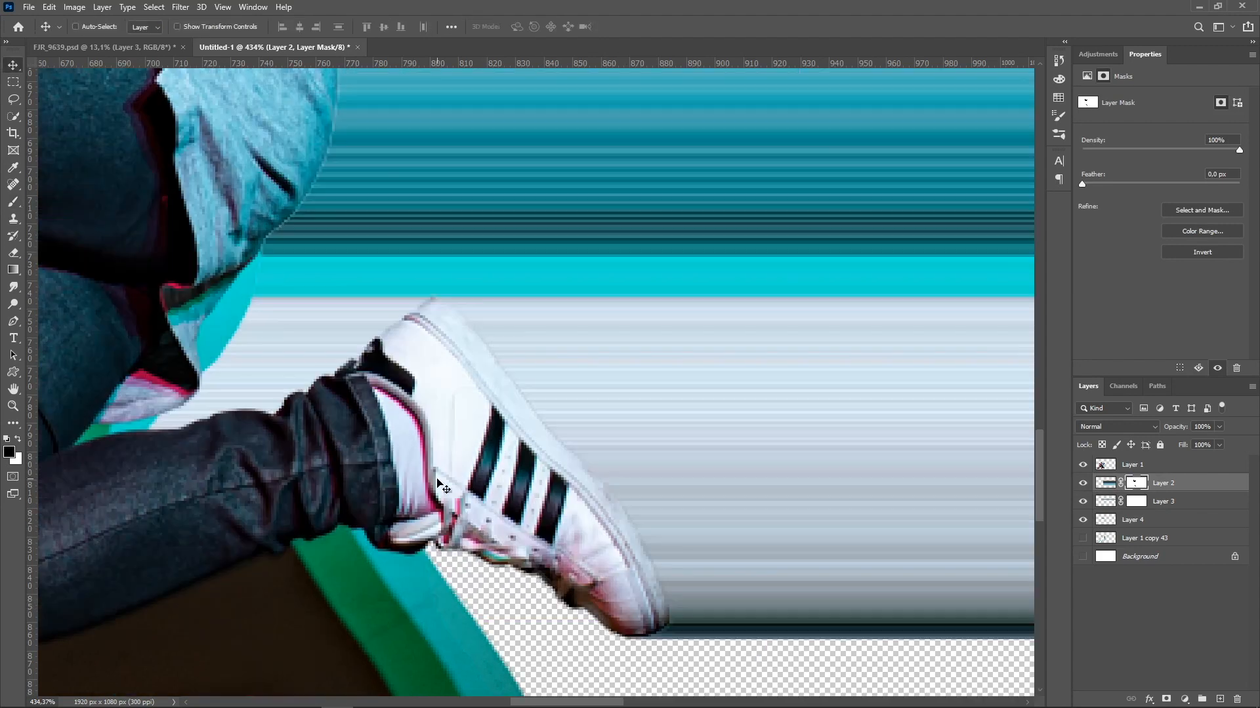
{"action": "key", "text": "ctrl+0"}
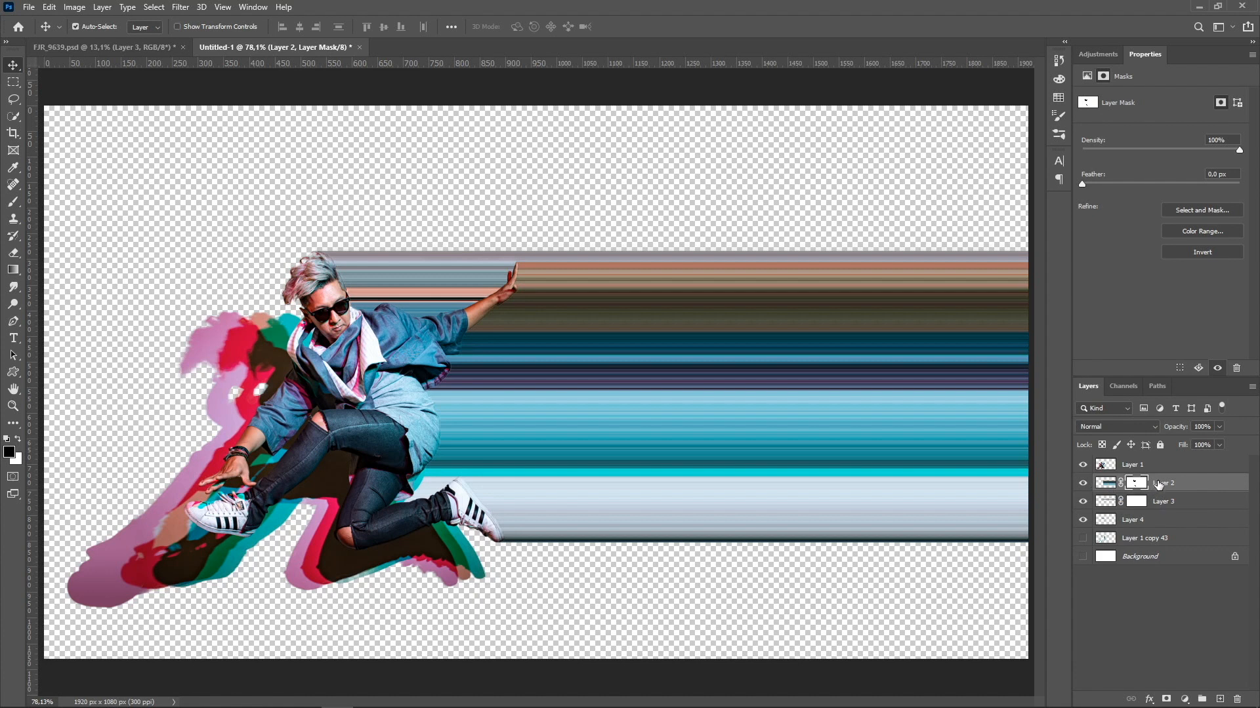
Duplicate Layer 2, Layer 3 and Layer 4 together and merge the copies into a single stripe layer.
{"action": "left_click", "coordinate": [1108, 484]}
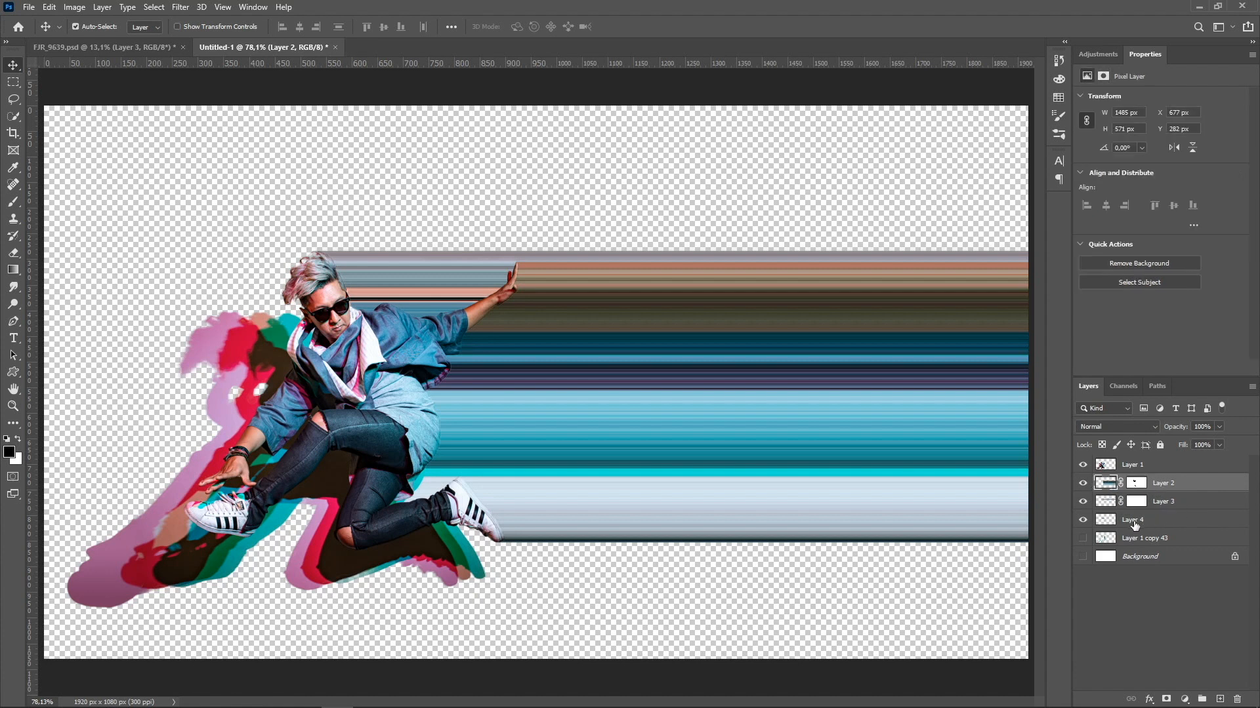
{"action": "left_click", "coordinate": [1133, 522], "text": "shift"}
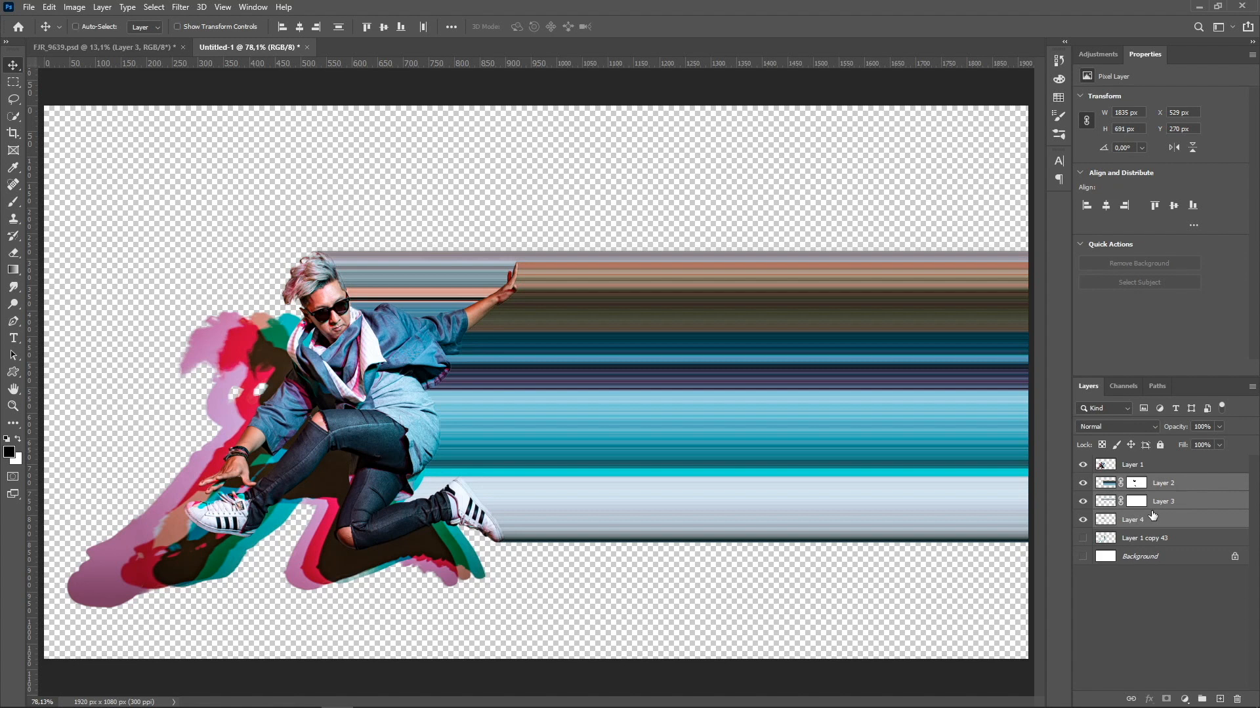
{"action": "key", "text": "ctrl+j"}
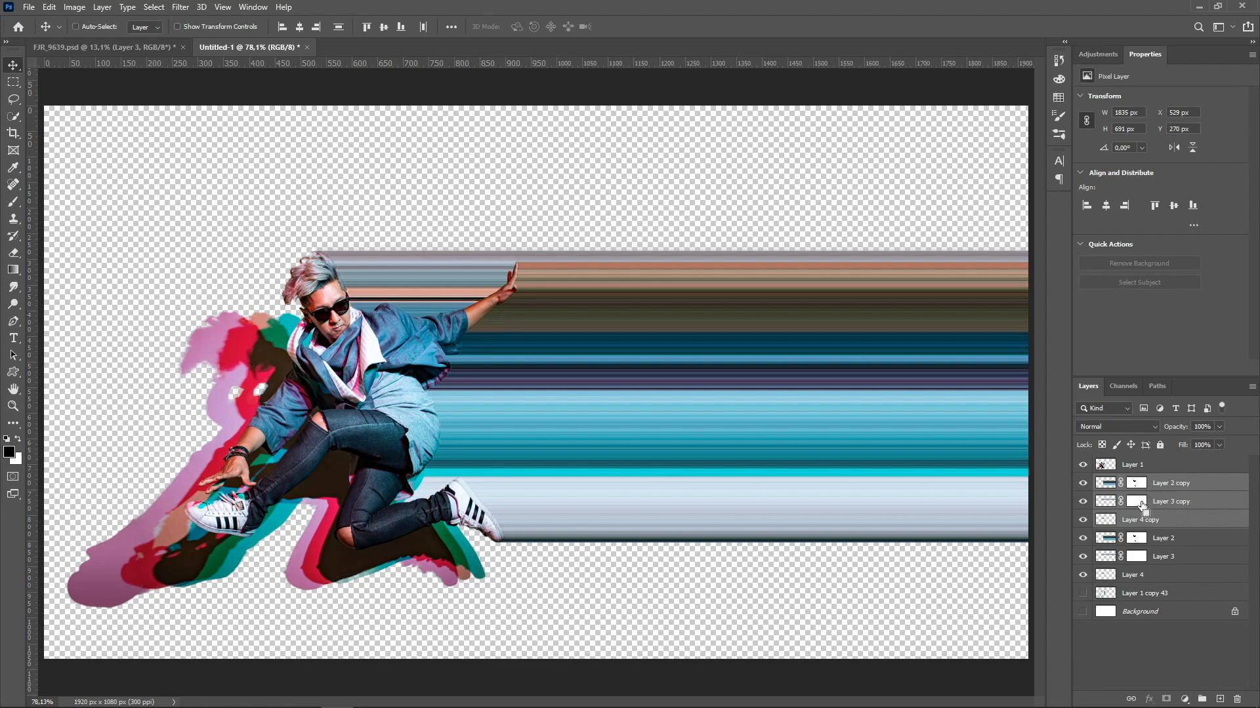
{"action": "key", "text": "ctrl+e"}
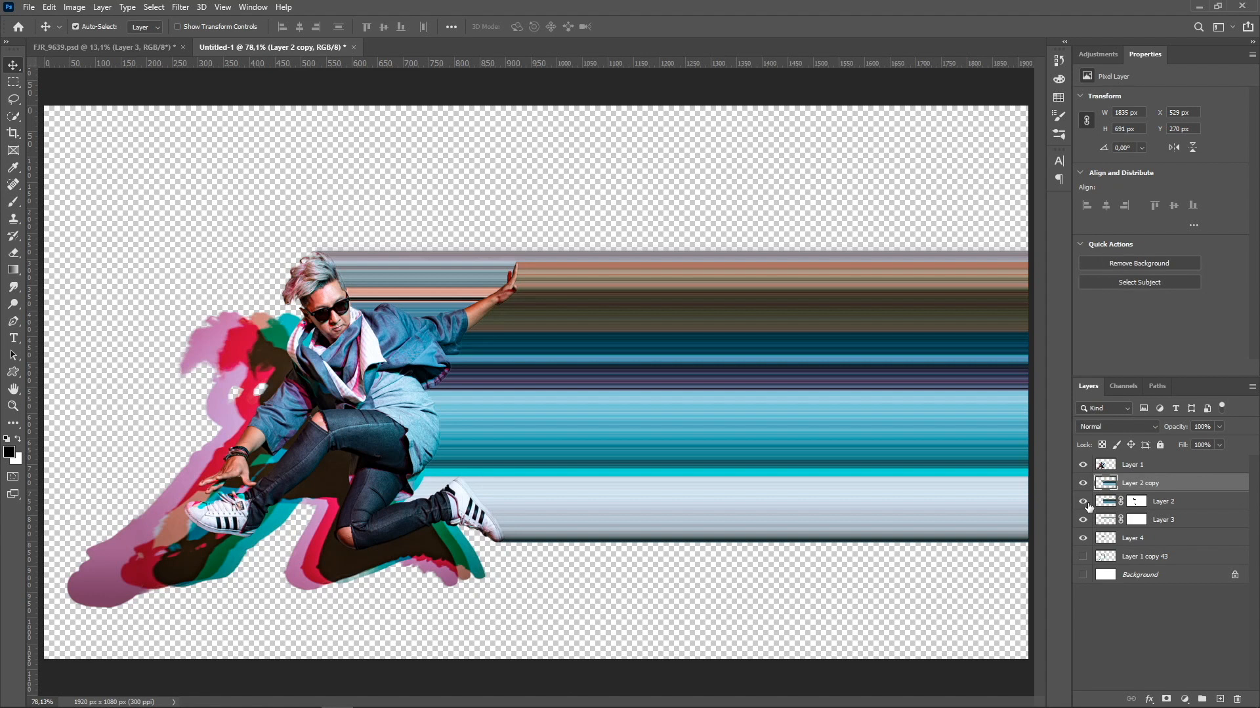
Hide the original Layers 2, 3 and 4 and convert the merged stripe copy to a Smart Object.
{"action": "left_click_drag", "start_coordinate": [1083, 501], "coordinate": [1087, 541]}
{"action": "right_click", "coordinate": [1141, 483]}
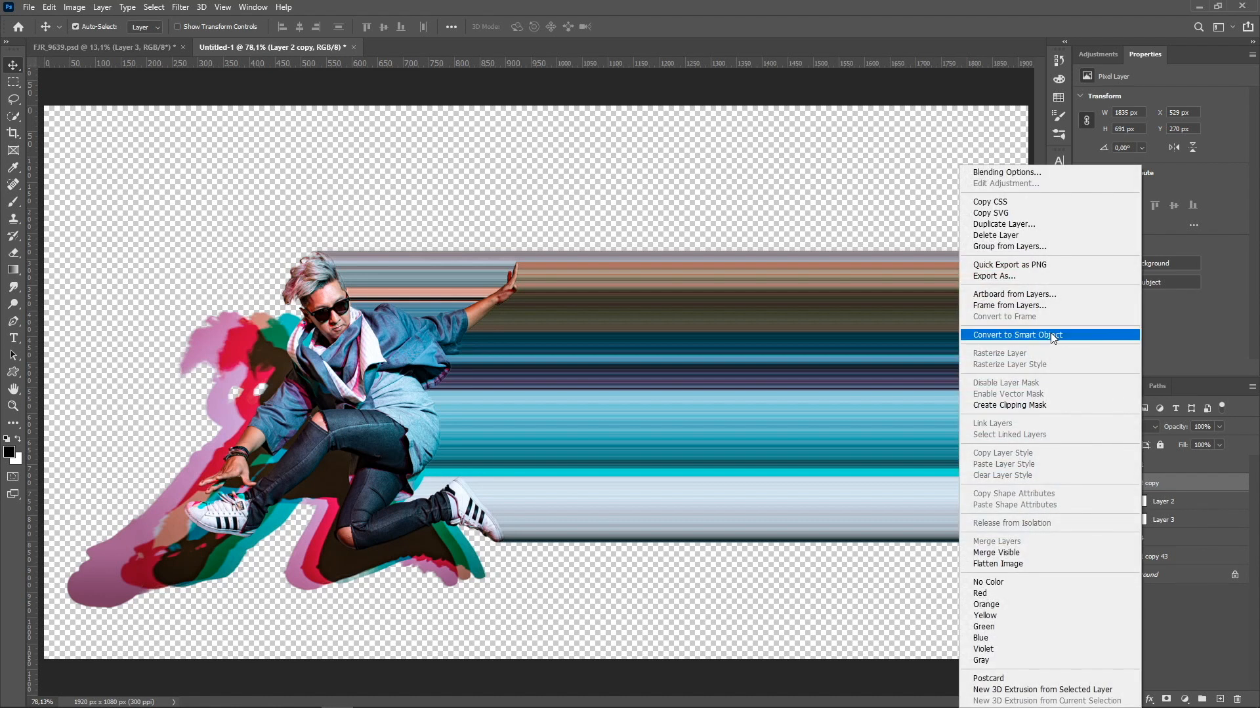
{"action": "left_click", "coordinate": [1050, 334]}
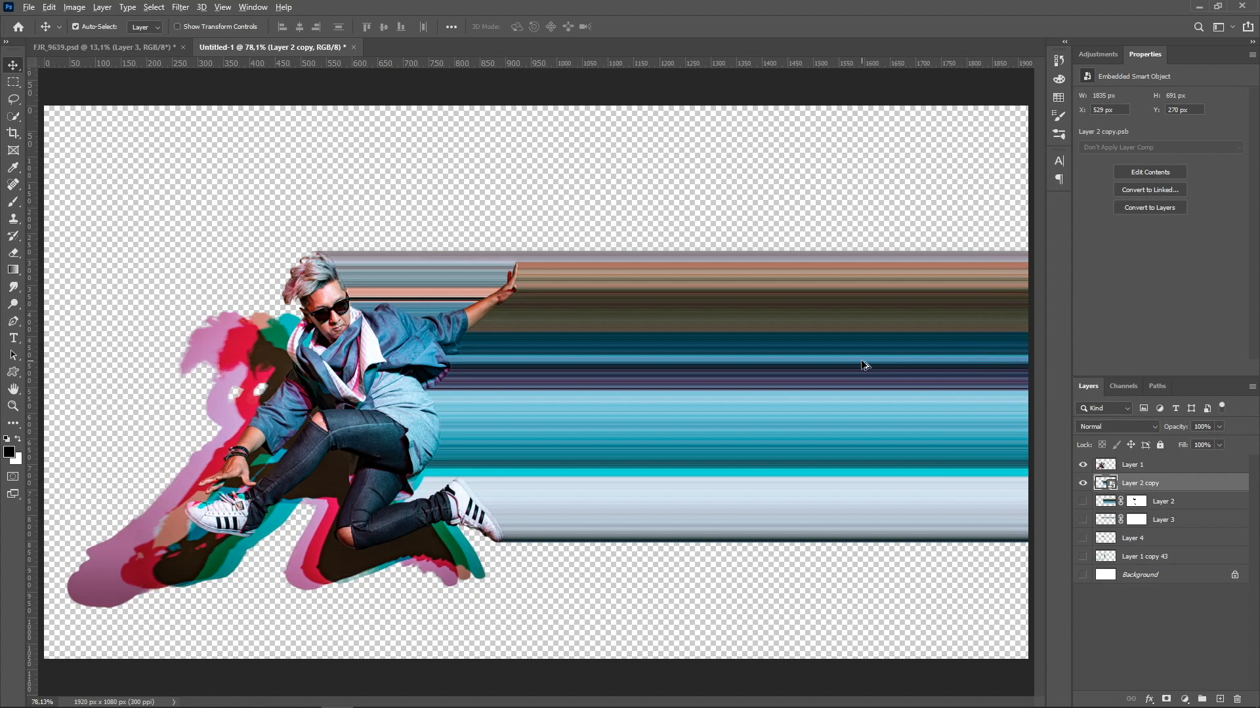
Warp the stripe Smart Object, pulling its upper far corner well above the canvas and its lower far corner well below it.
{"action": "scroll", "coordinate": [860, 360], "scroll_direction": "down", "scroll_amount": 3}
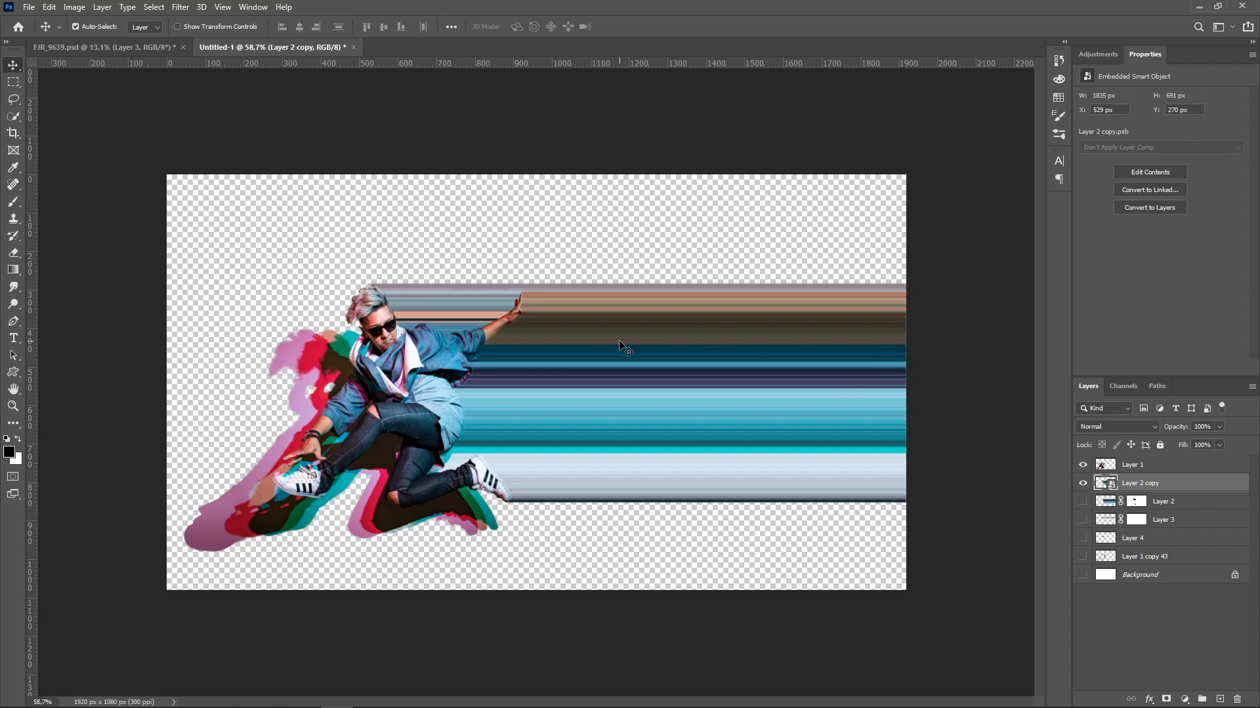
{"action": "key", "text": "ctrl"}
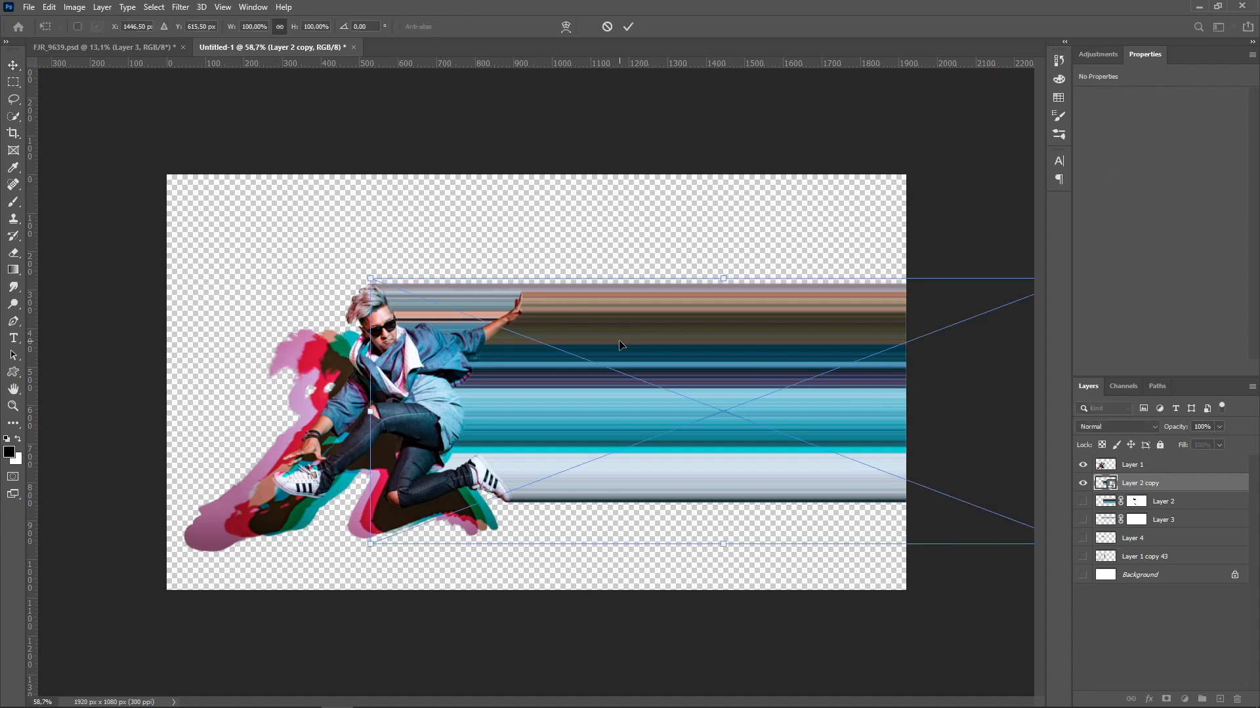
{"action": "left_click", "coordinate": [566, 26]}
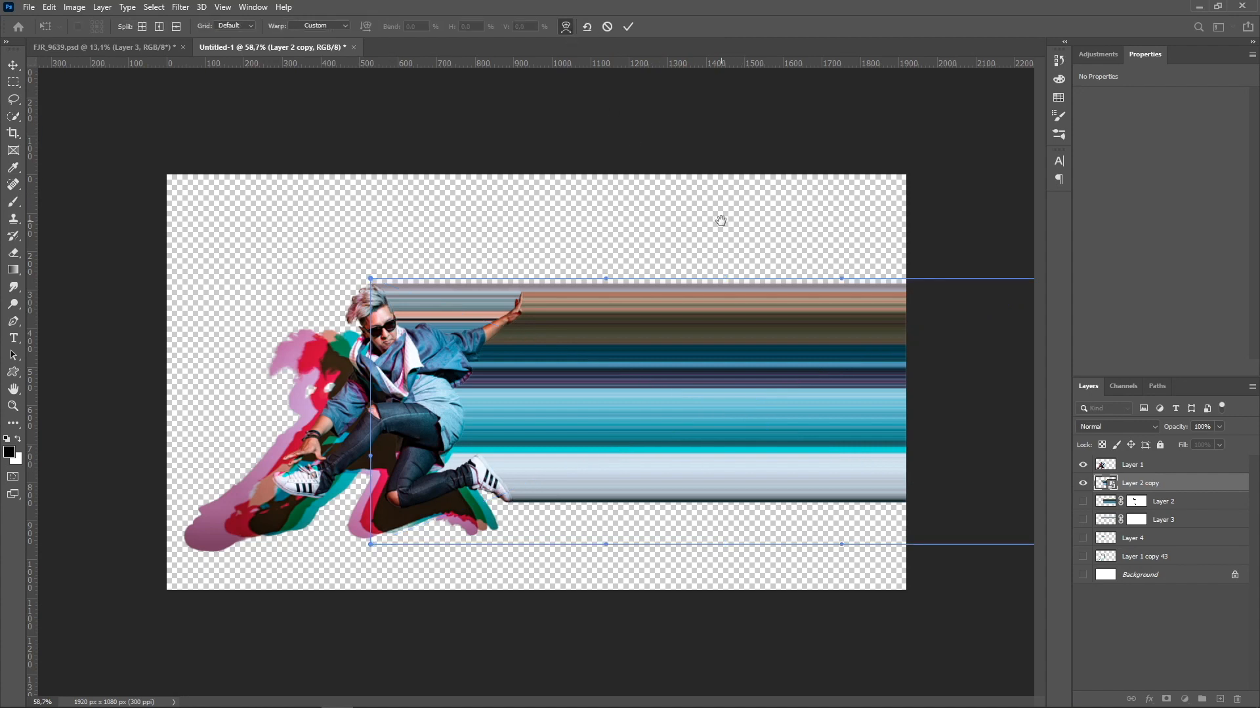
{"action": "scroll", "coordinate": [732, 230], "scroll_direction": "down", "scroll_amount": 1}
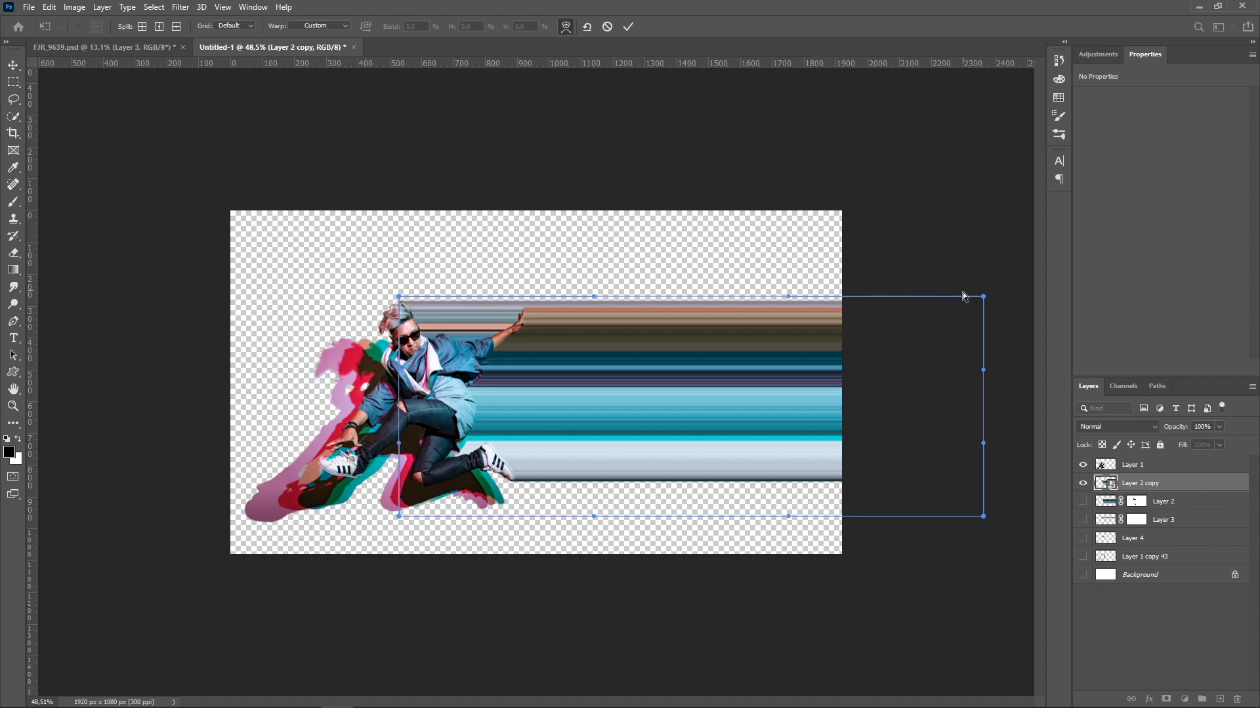
{"action": "mouse_move", "coordinate": [982, 297]}
{"action": "left_mouse_down"}
{"action": "mouse_move", "coordinate": [892, 161]}
{"action": "mouse_move", "coordinate": [795, 121]}
{"action": "mouse_move", "coordinate": [837, 81]}
{"action": "left_mouse_up"}
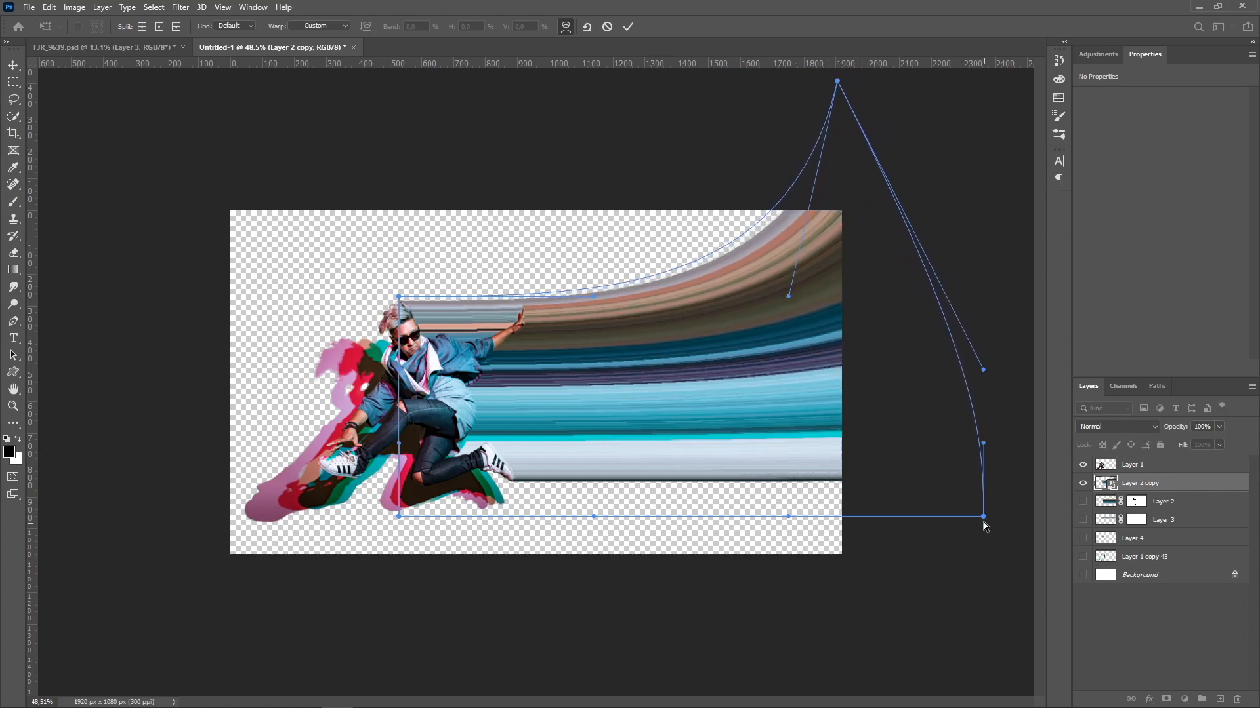
{"action": "left_click_drag", "start_coordinate": [983, 518], "coordinate": [952, 666]}
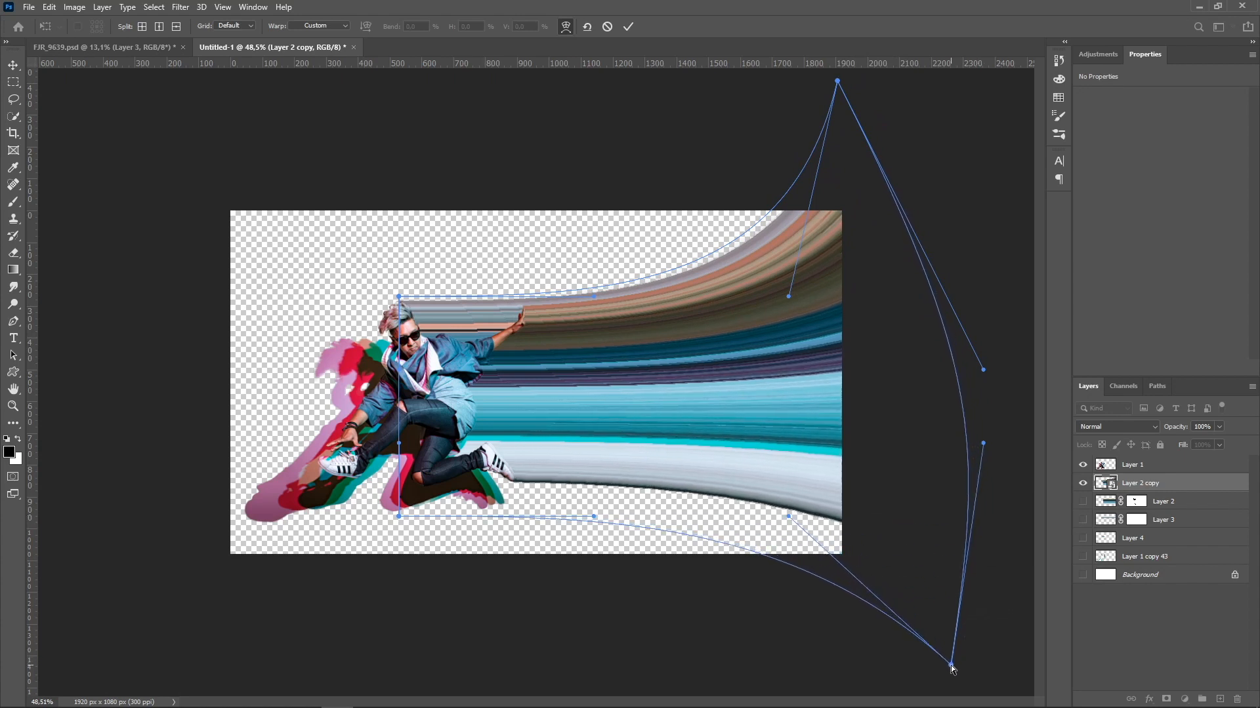
Reshape the warp's far-end handles to fan the stripes outward, and pull the lower corner further down and inward beneath the canvas edge.
{"action": "mouse_move", "coordinate": [788, 300]}
{"action": "left_mouse_down"}
{"action": "mouse_move", "coordinate": [675, 281]}
{"action": "mouse_move", "coordinate": [678, 253]}
{"action": "left_mouse_up"}
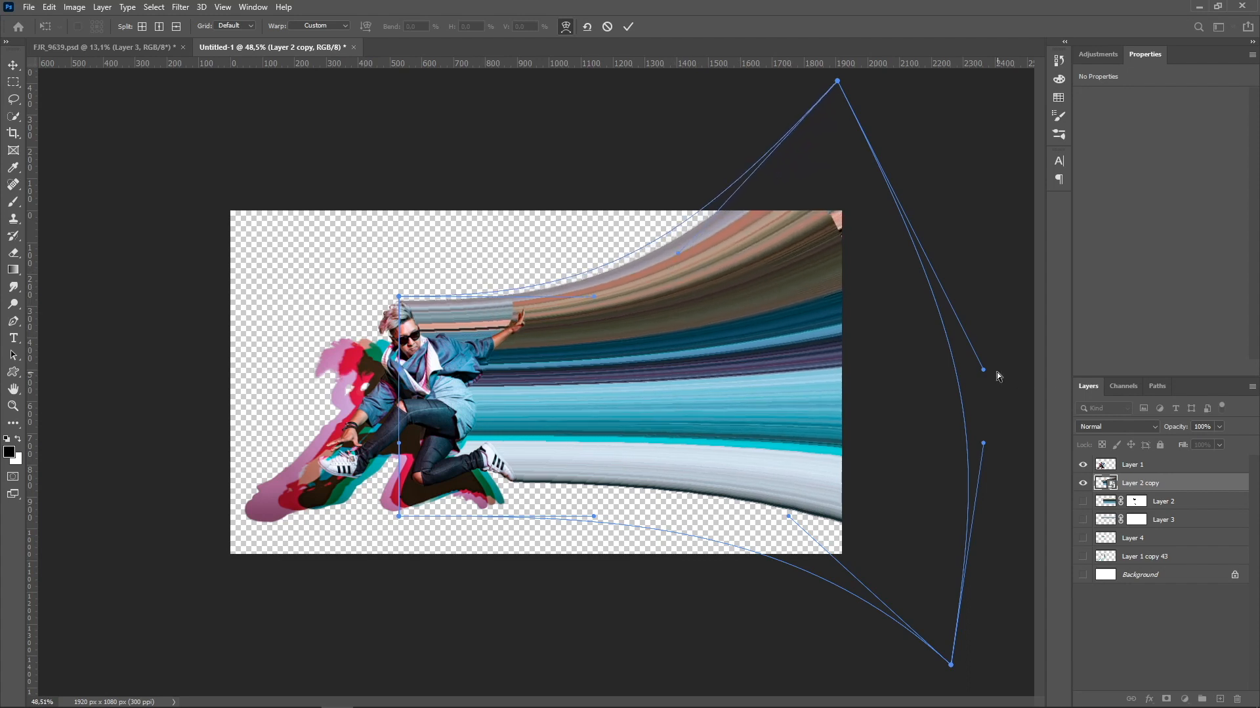
{"action": "left_click_drag", "start_coordinate": [984, 371], "coordinate": [978, 204]}
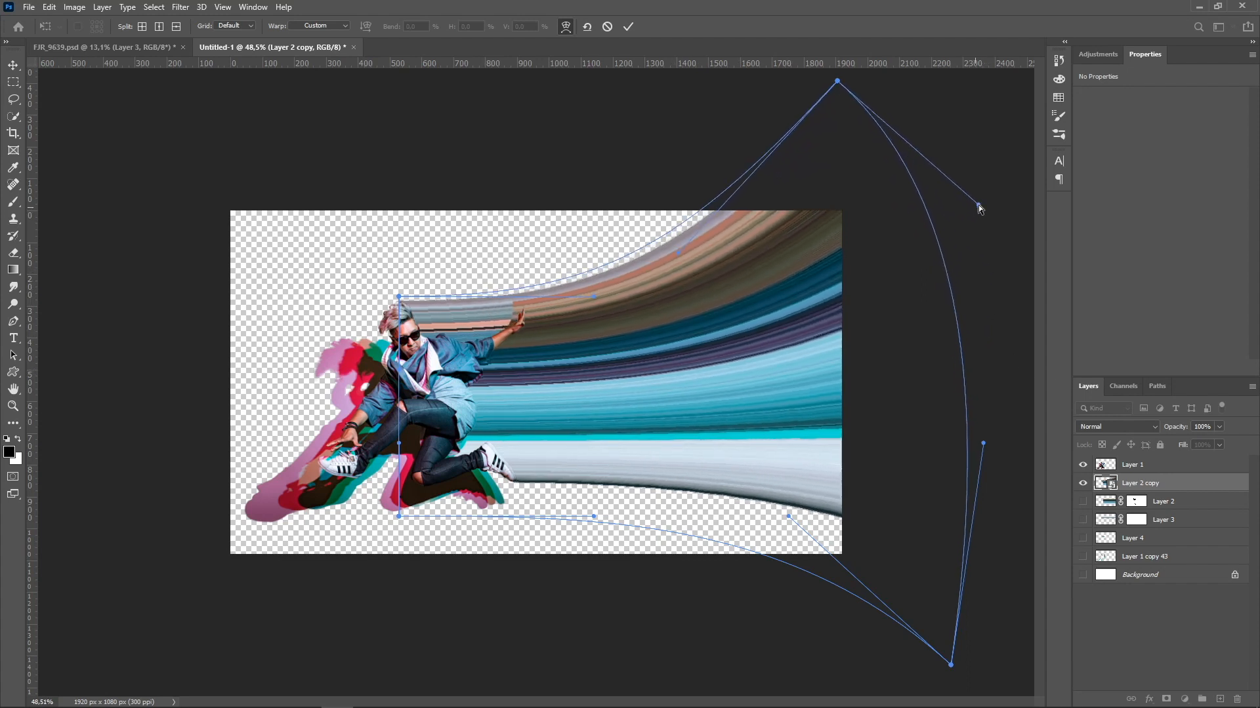
{"action": "scroll", "coordinate": [945, 576], "scroll_direction": "down", "scroll_amount": 1}
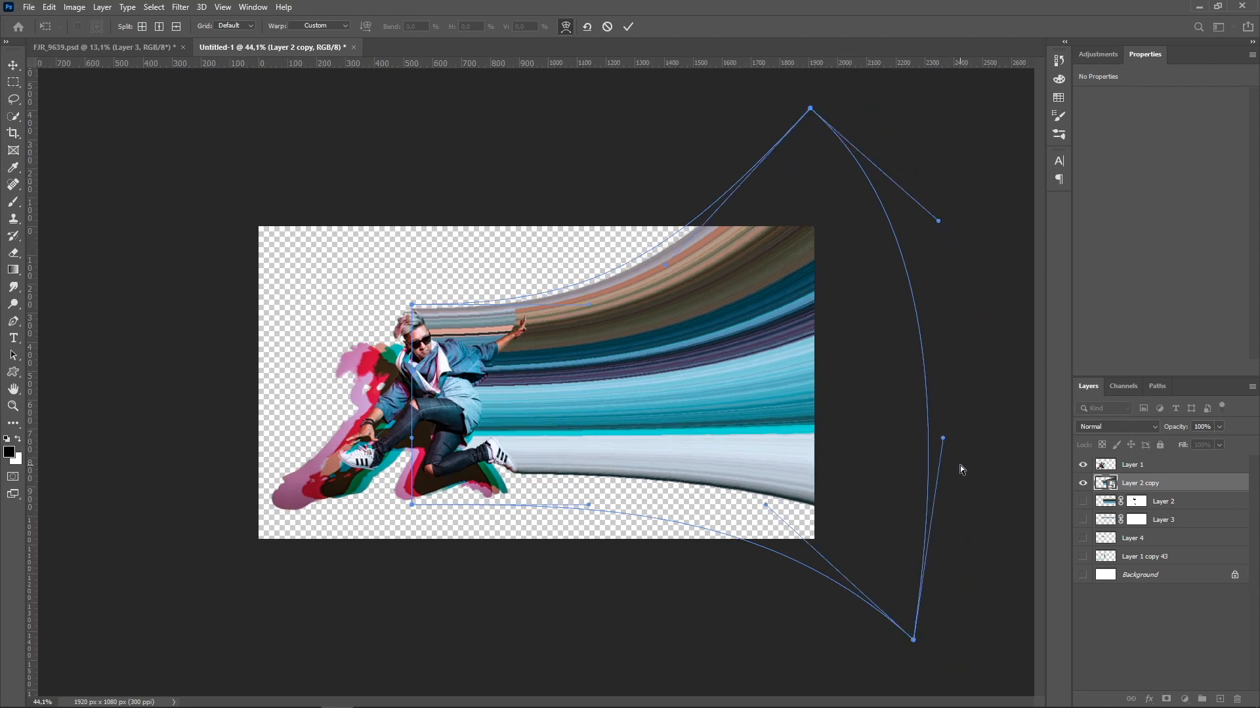
{"action": "mouse_move", "coordinate": [942, 440]}
{"action": "left_mouse_down"}
{"action": "mouse_move", "coordinate": [993, 534]}
{"action": "mouse_move", "coordinate": [1011, 647]}
{"action": "left_mouse_up"}
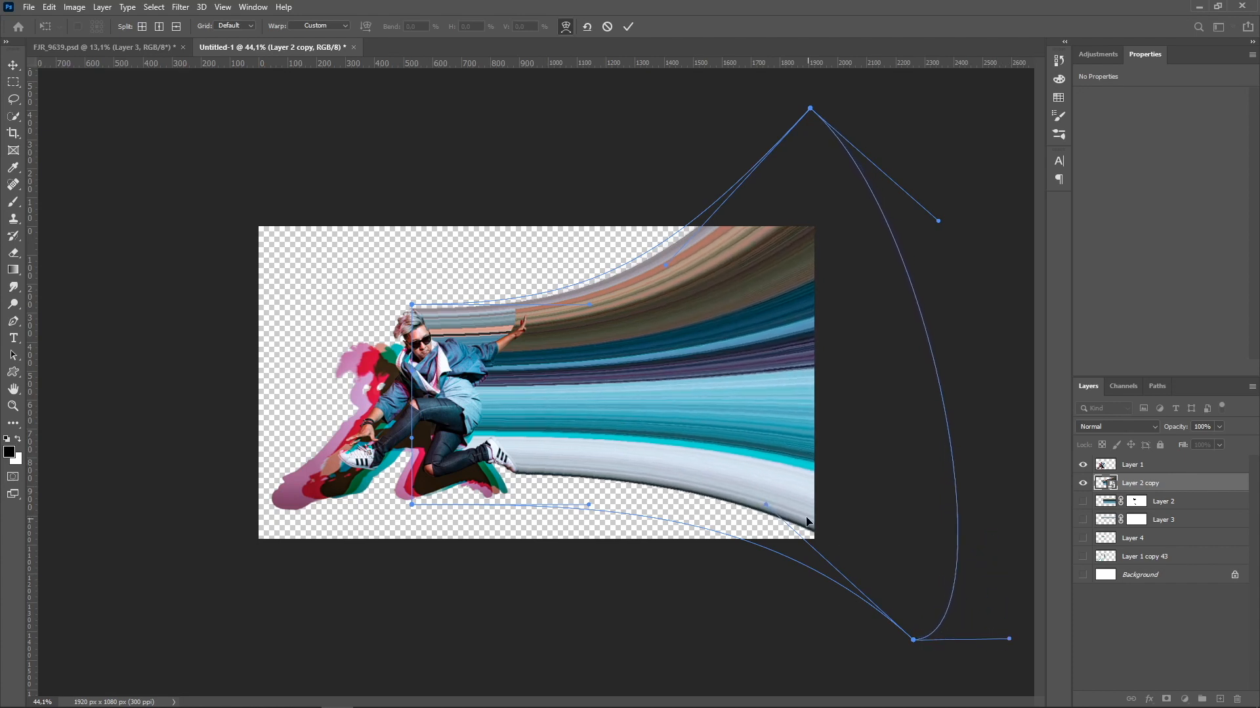
{"action": "left_click_drag", "start_coordinate": [913, 640], "coordinate": [829, 700]}
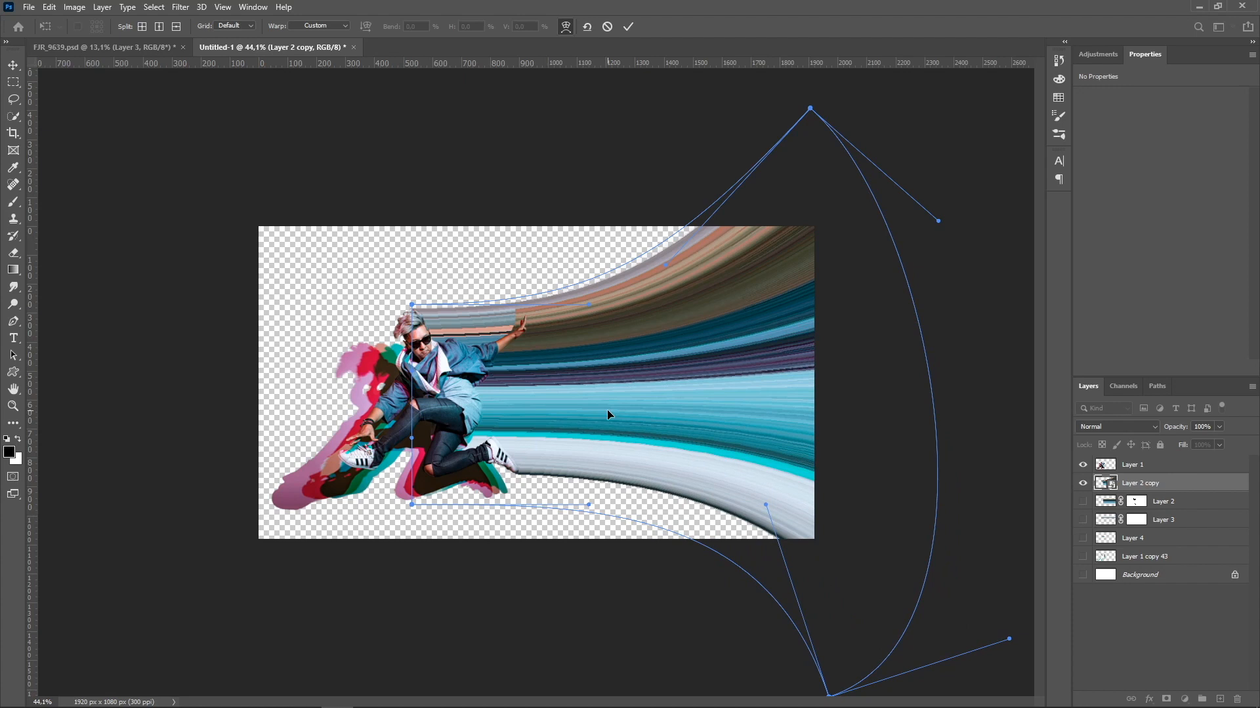
Adjust the warp handles of the dancer-side corners so the stripes line up with the raised fingers and back shoe, and apply the warp.
{"action": "scroll", "coordinate": [505, 336], "scroll_direction": "up", "scroll_amount": 6}
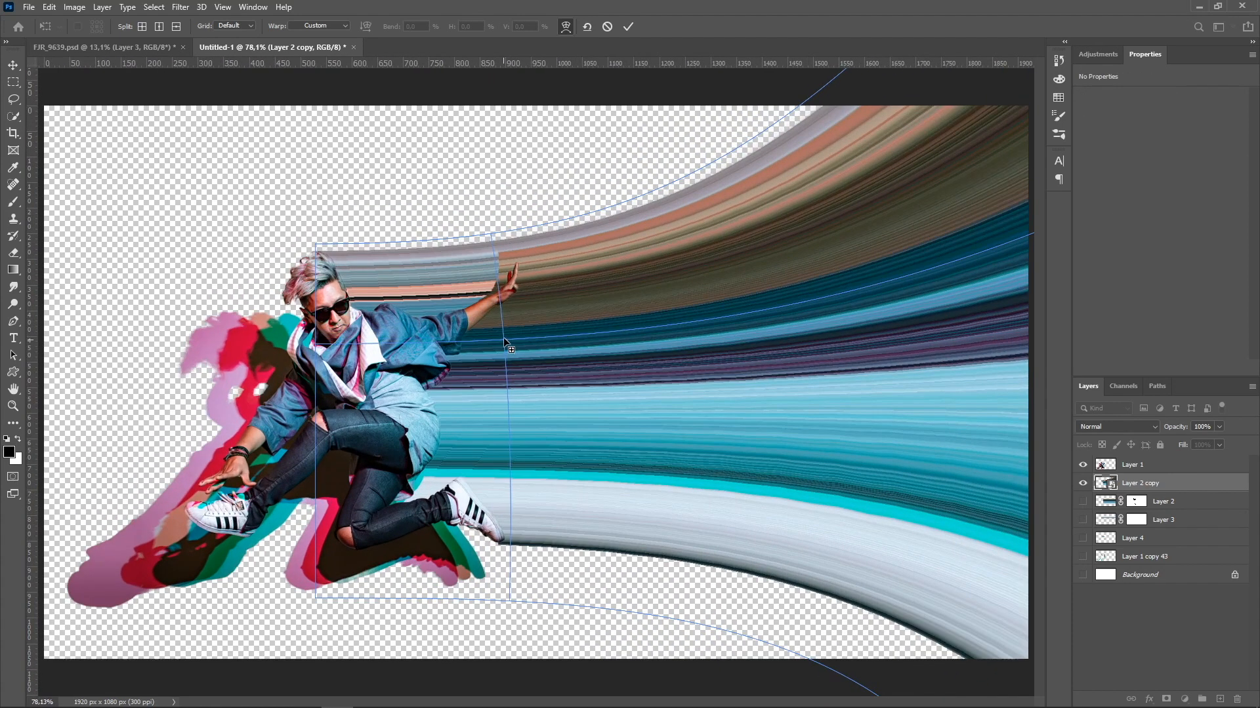
{"action": "scroll", "coordinate": [503, 337], "scroll_direction": "up", "scroll_amount": 3}
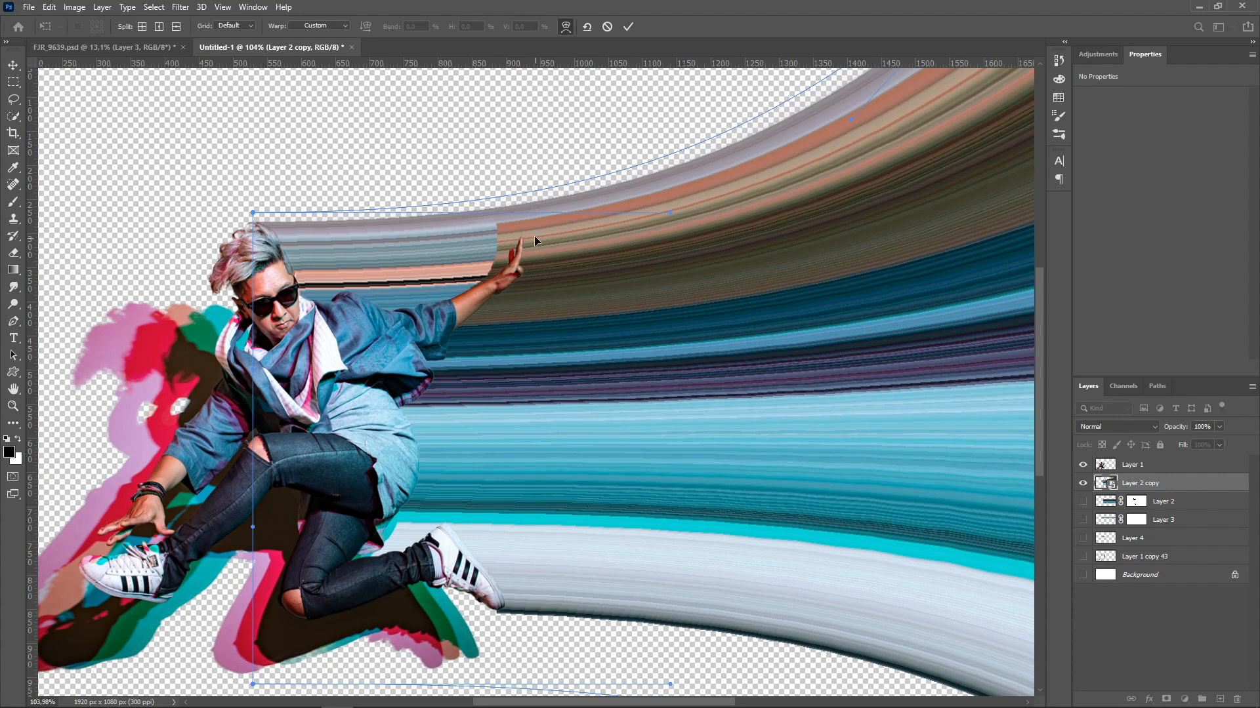
{"action": "left_click_drag", "start_coordinate": [669, 212], "coordinate": [738, 252]}
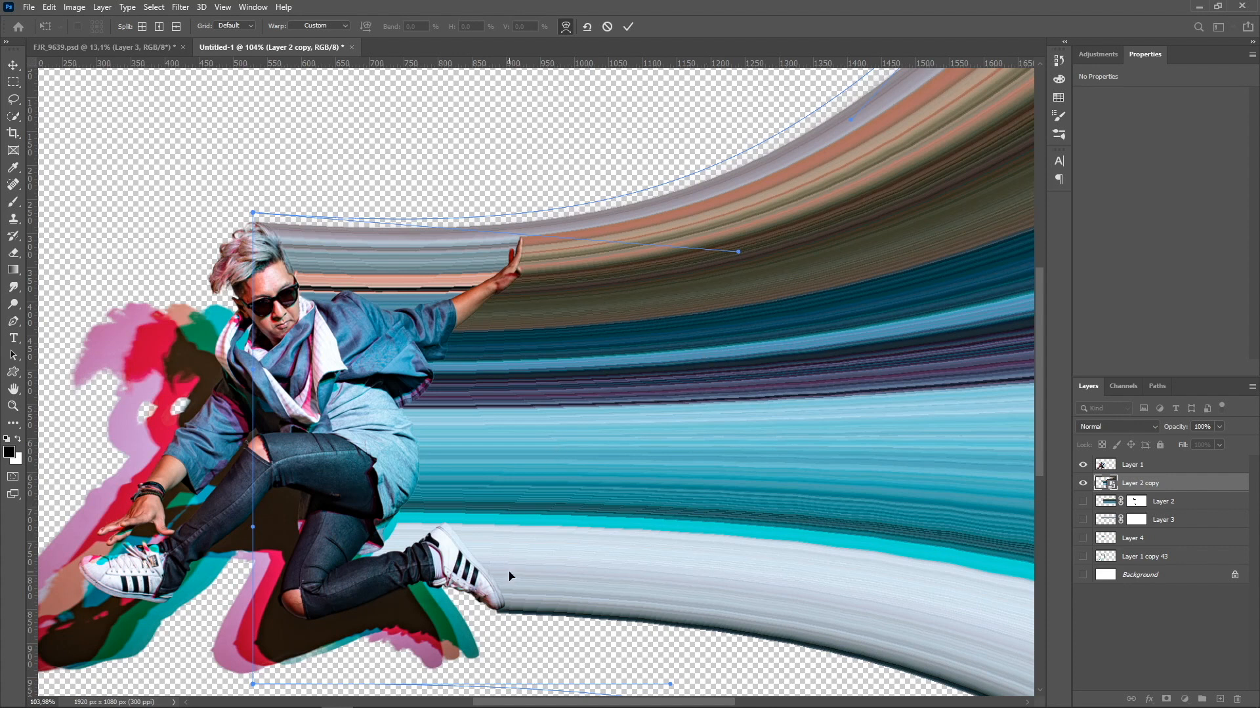
{"action": "left_click_drag", "start_coordinate": [669, 684], "coordinate": [670, 674]}
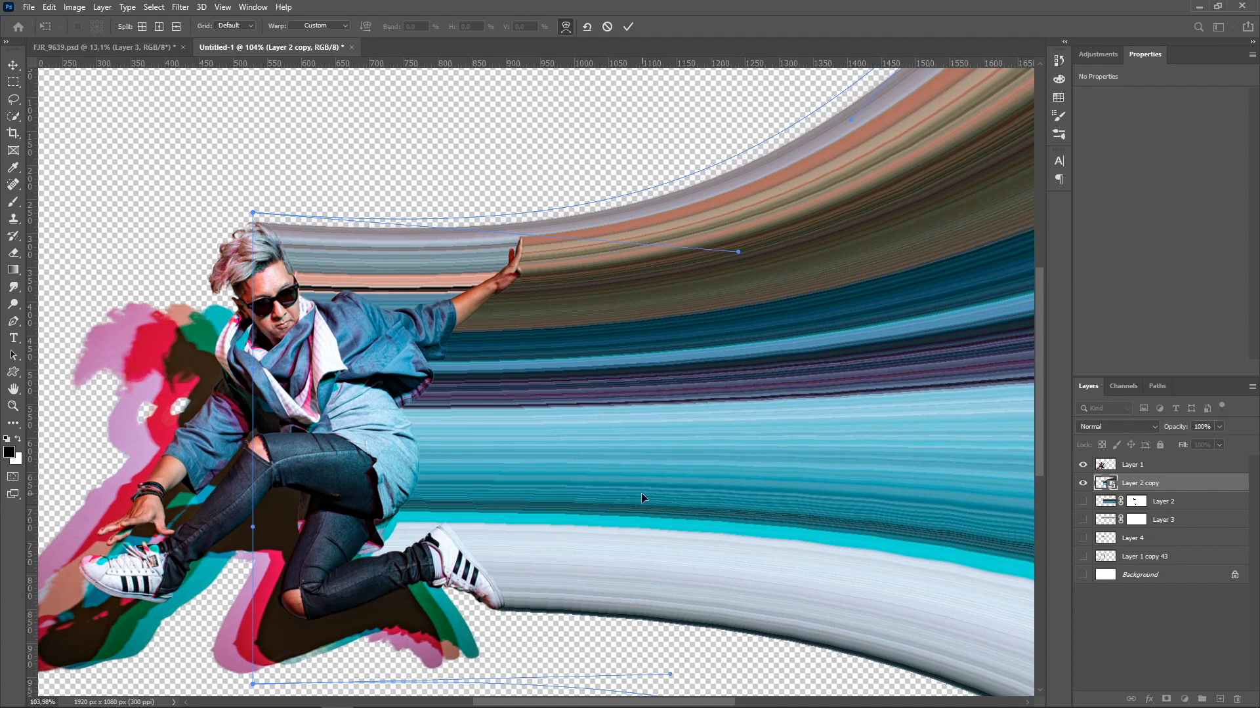
{"action": "scroll", "coordinate": [640, 493], "scroll_direction": "down", "scroll_amount": 4}
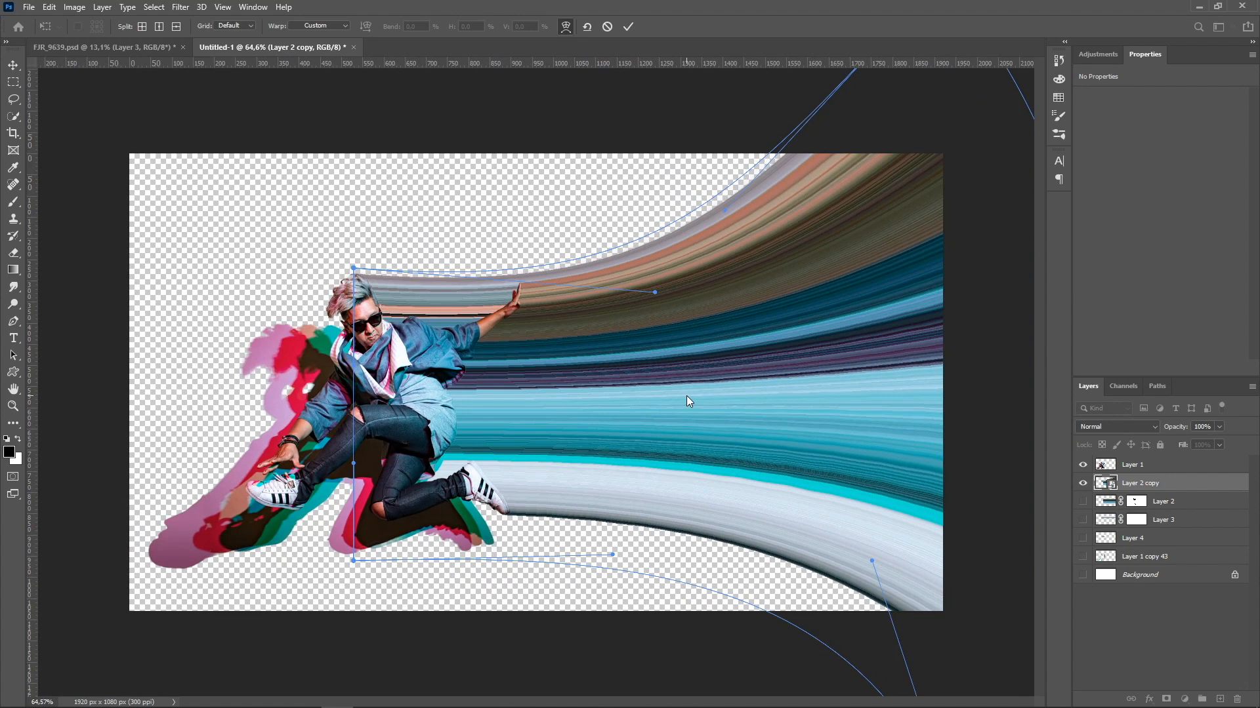
{"action": "left_click", "coordinate": [626, 28]}
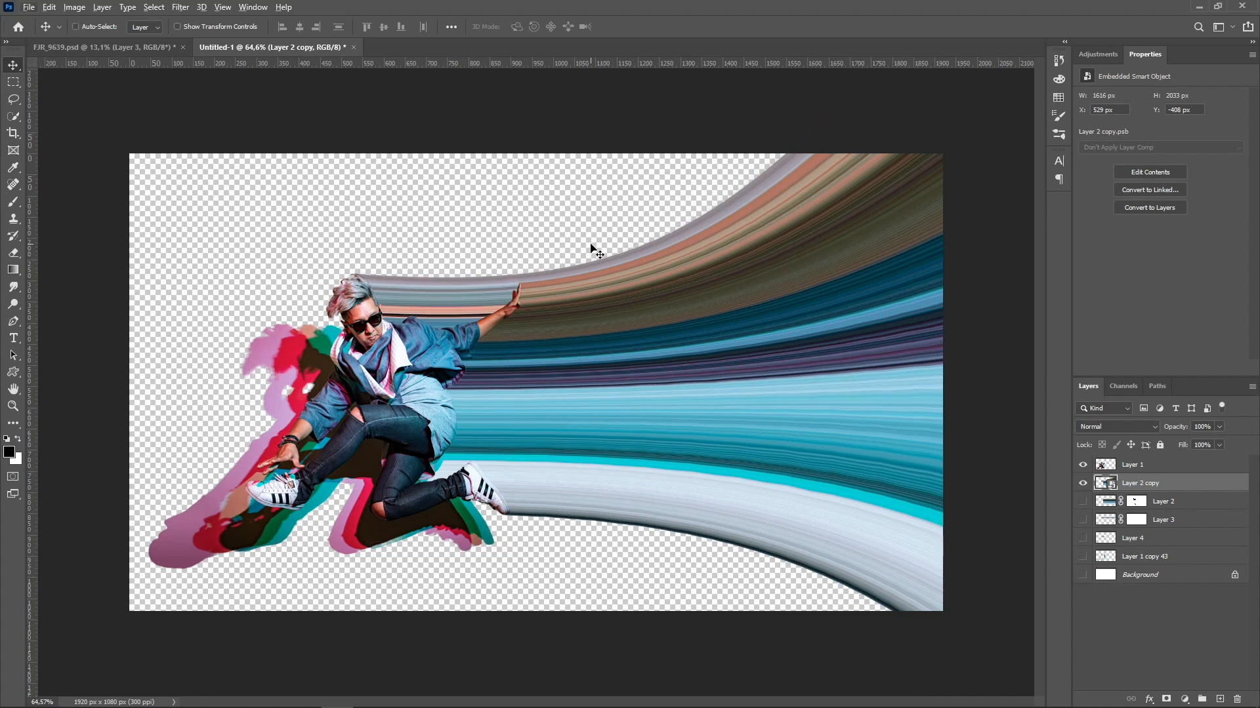
Preview the warped stripe trail in the full-screen modes and return to the standard view.
{"action": "scroll", "coordinate": [590, 249], "scroll_direction": "up", "scroll_amount": 1}
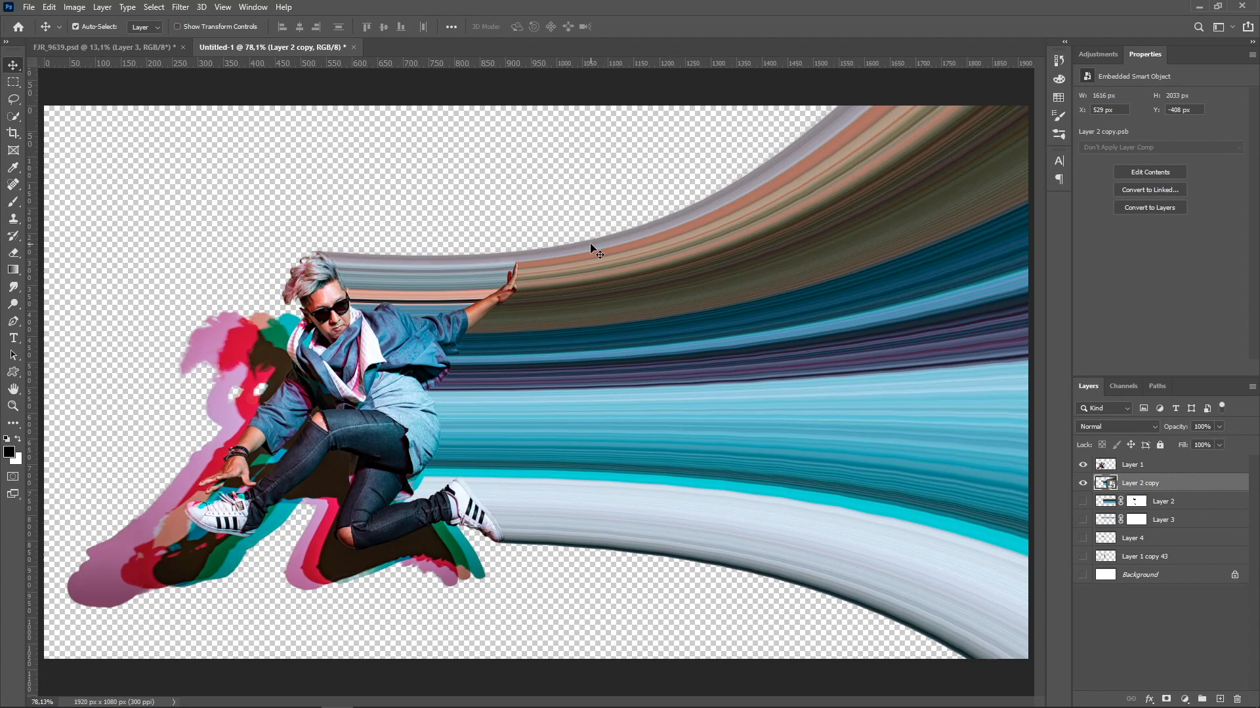
{"action": "key", "text": "f"}
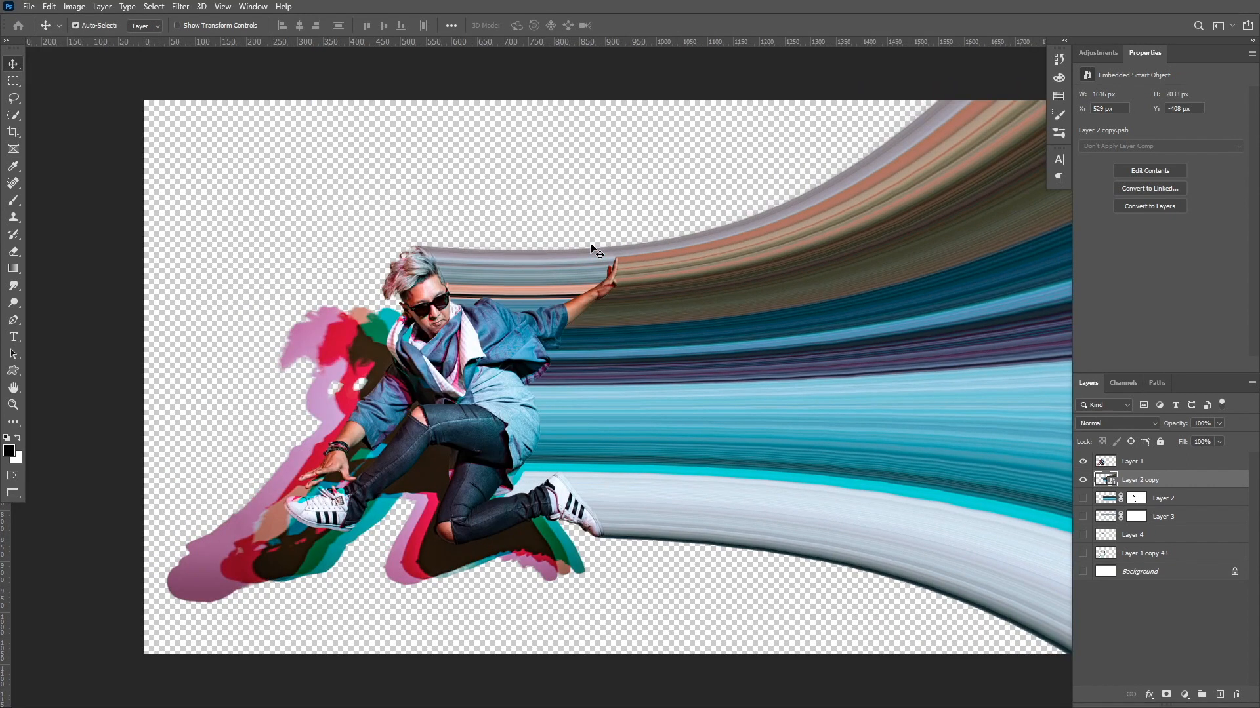
{"action": "key", "text": "f"}
{"action": "key", "text": "f"}
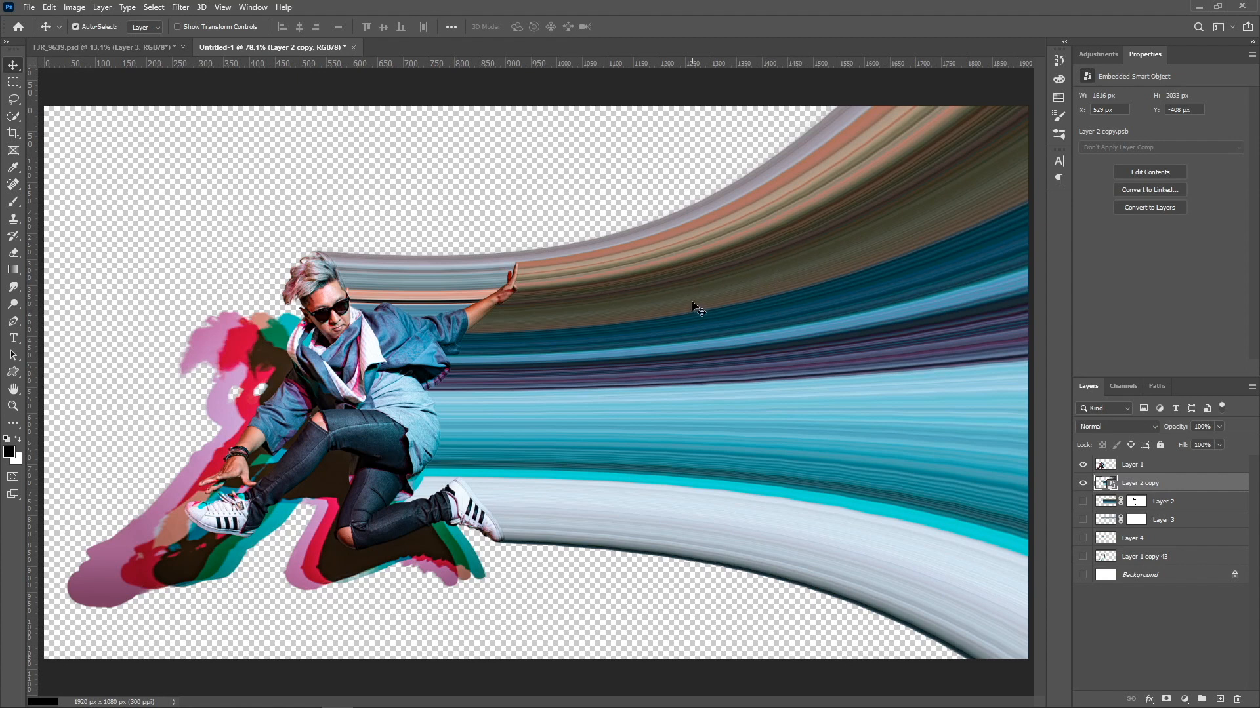
{"action": "key", "text": "ctrl"}
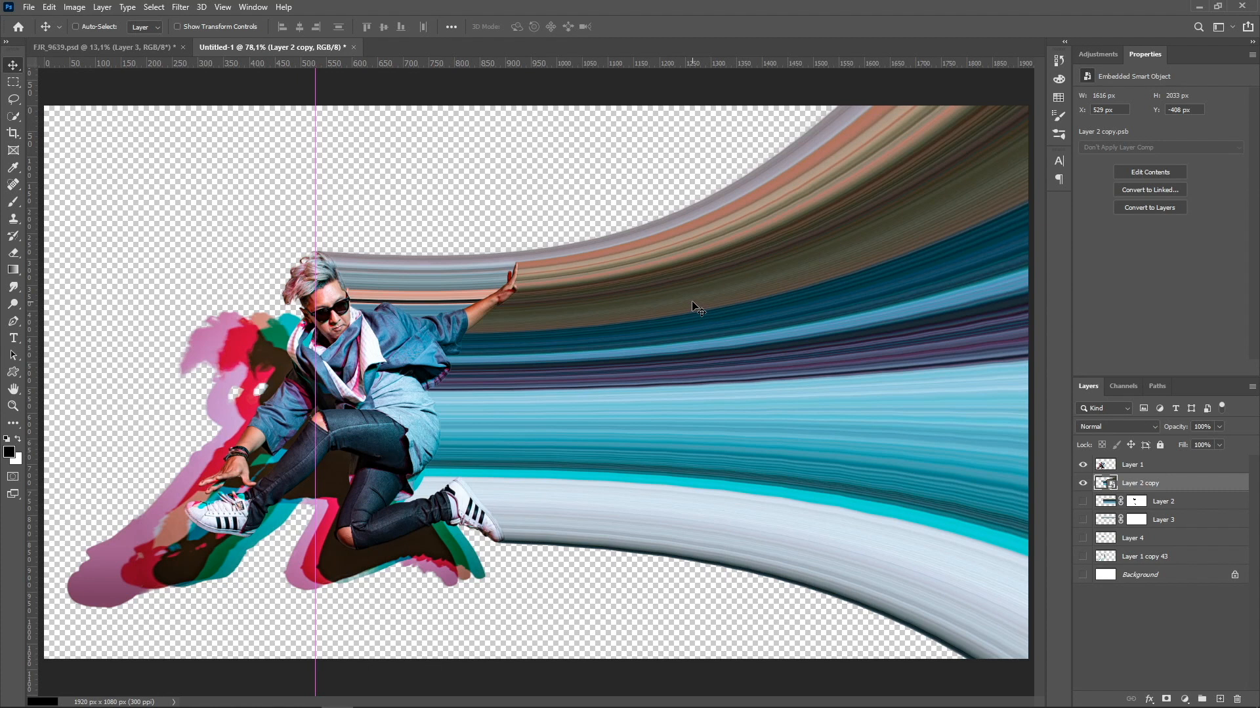
{"action": "key", "text": "ctrl+t"}
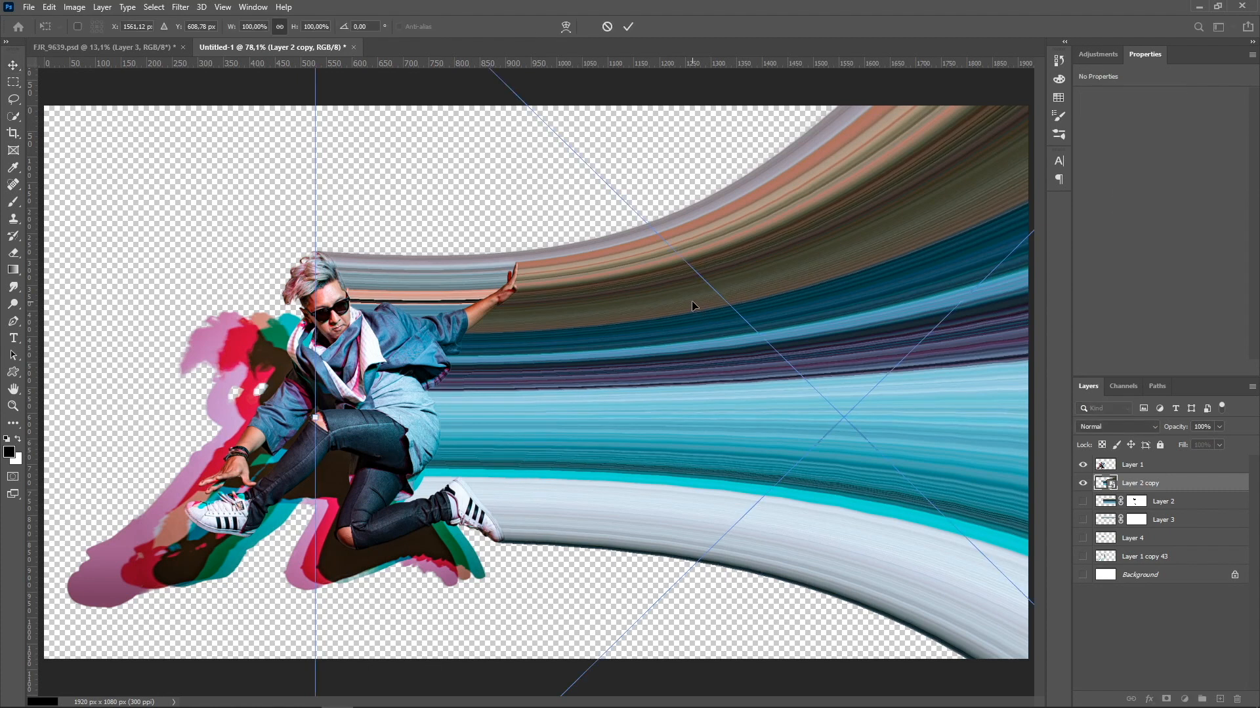
{"action": "key", "text": "ctrl+minus"}
{"action": "key", "text": "ctrl+minus"}
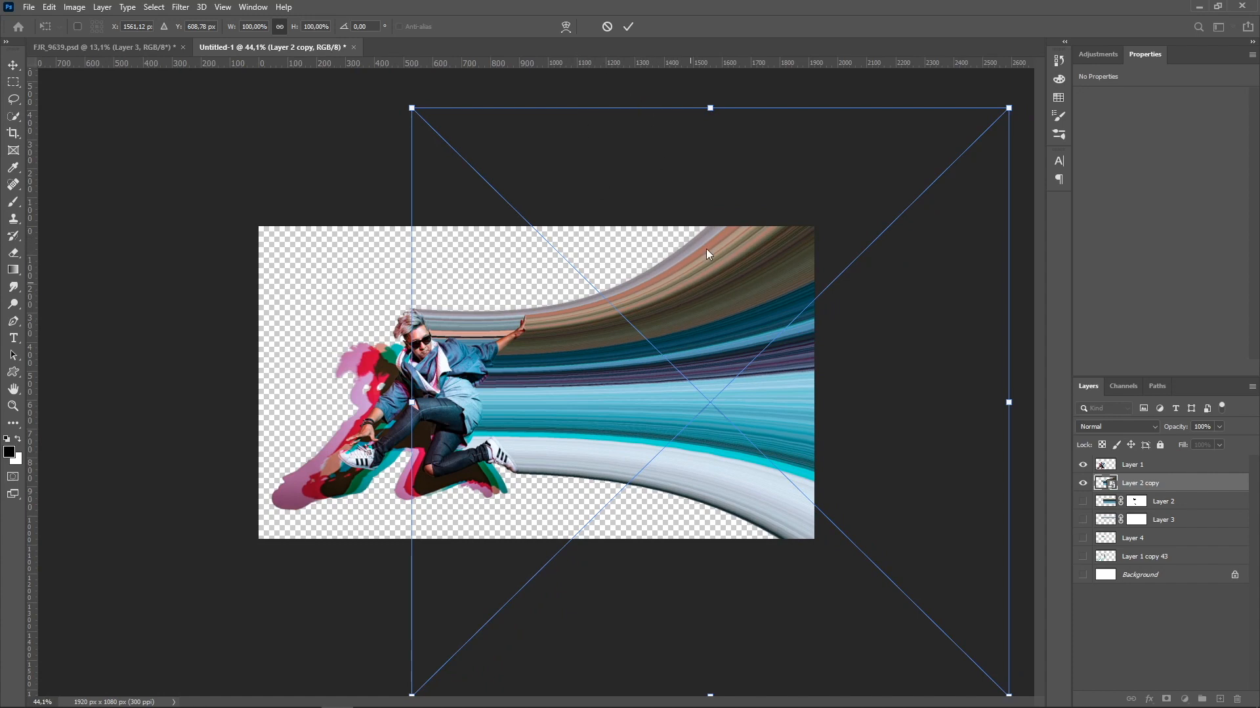
{"action": "left_click", "coordinate": [565, 26]}
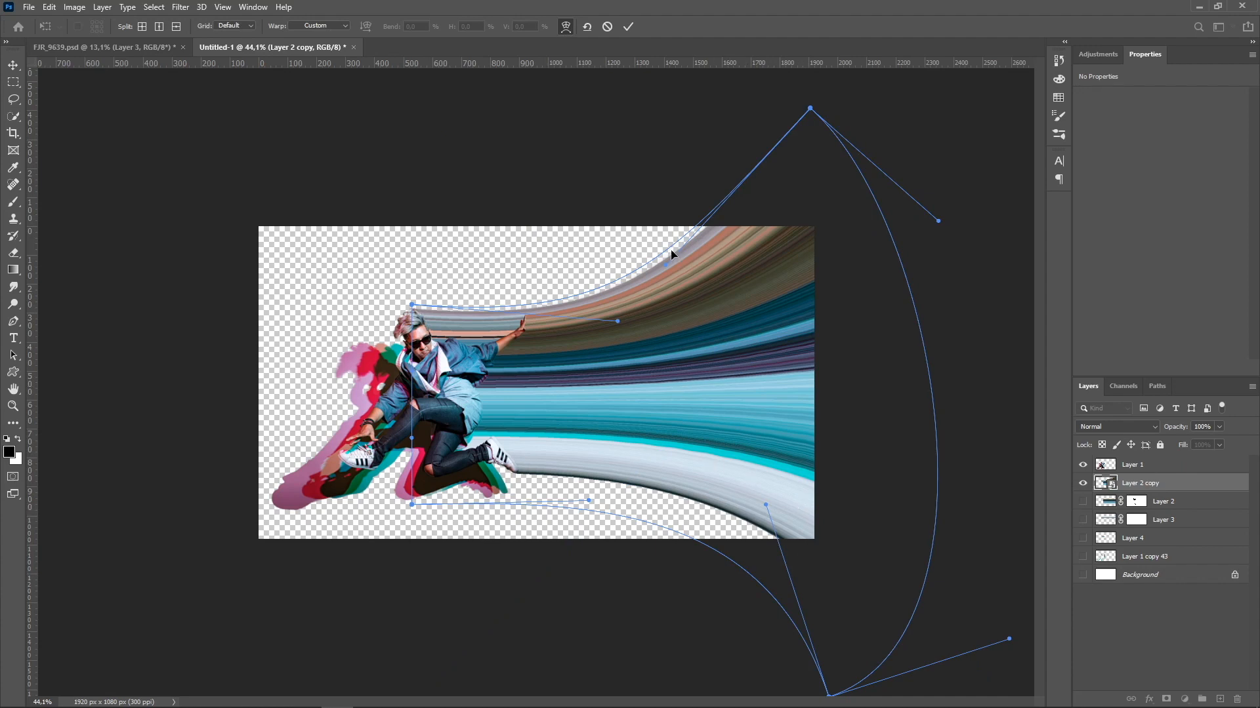
{"action": "left_click", "coordinate": [606, 27]}
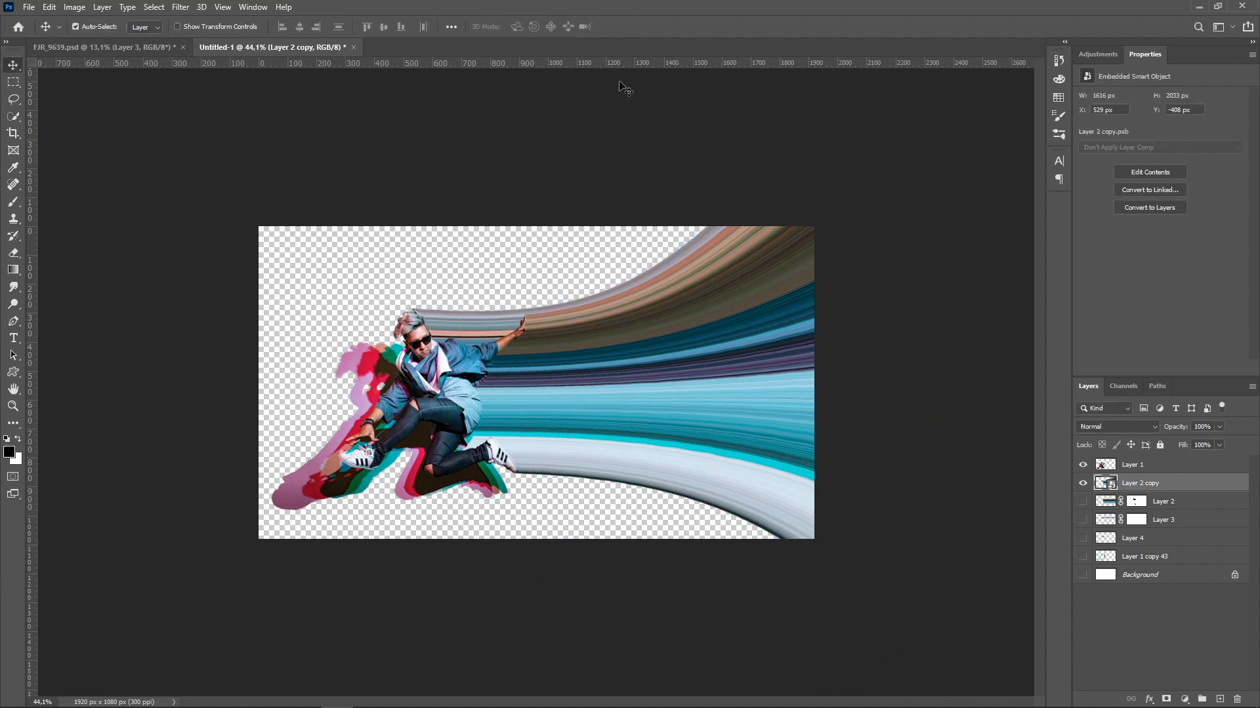
Merge a second duplicate of Layers 2, 3 and 4 into one layer, and hide those originals and the warped Layer 2 copy.
{"action": "left_click_drag", "start_coordinate": [1084, 503], "coordinate": [1085, 544]}
{"action": "left_click", "coordinate": [1083, 557]}
{"action": "left_click", "coordinate": [1083, 557]}
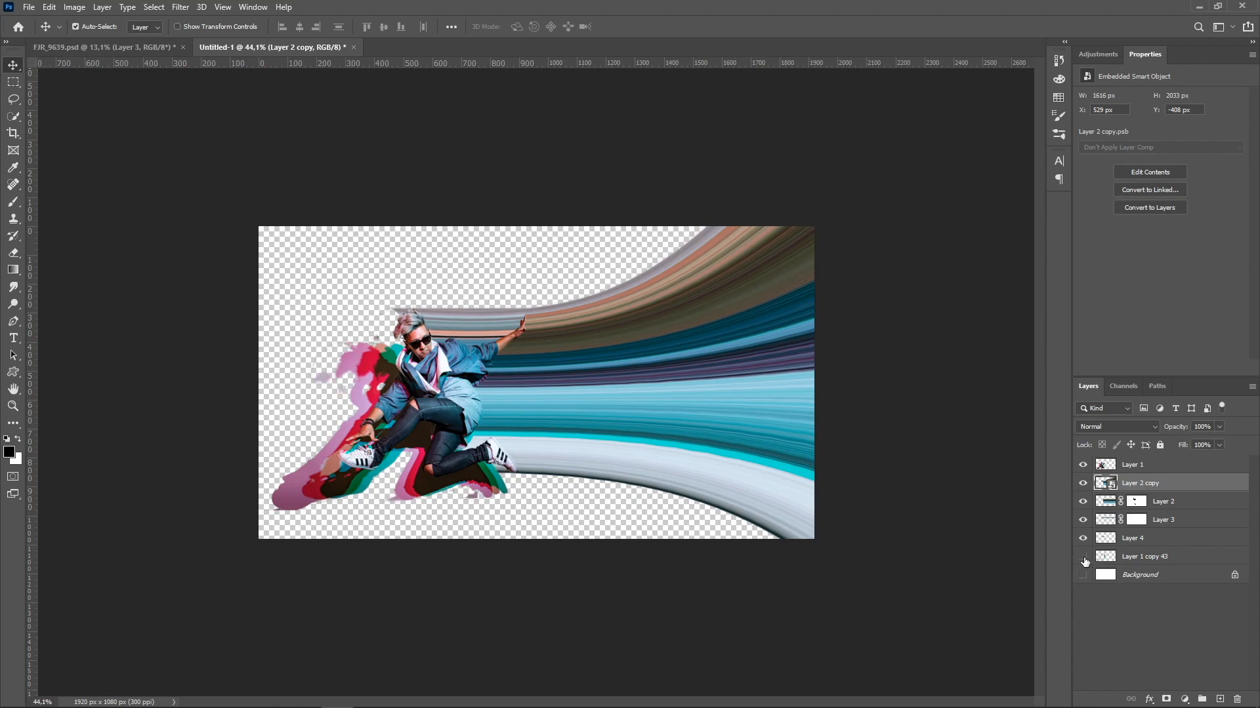
{"action": "left_click", "coordinate": [1138, 538]}
{"action": "left_click", "coordinate": [1161, 503], "text": "shift"}
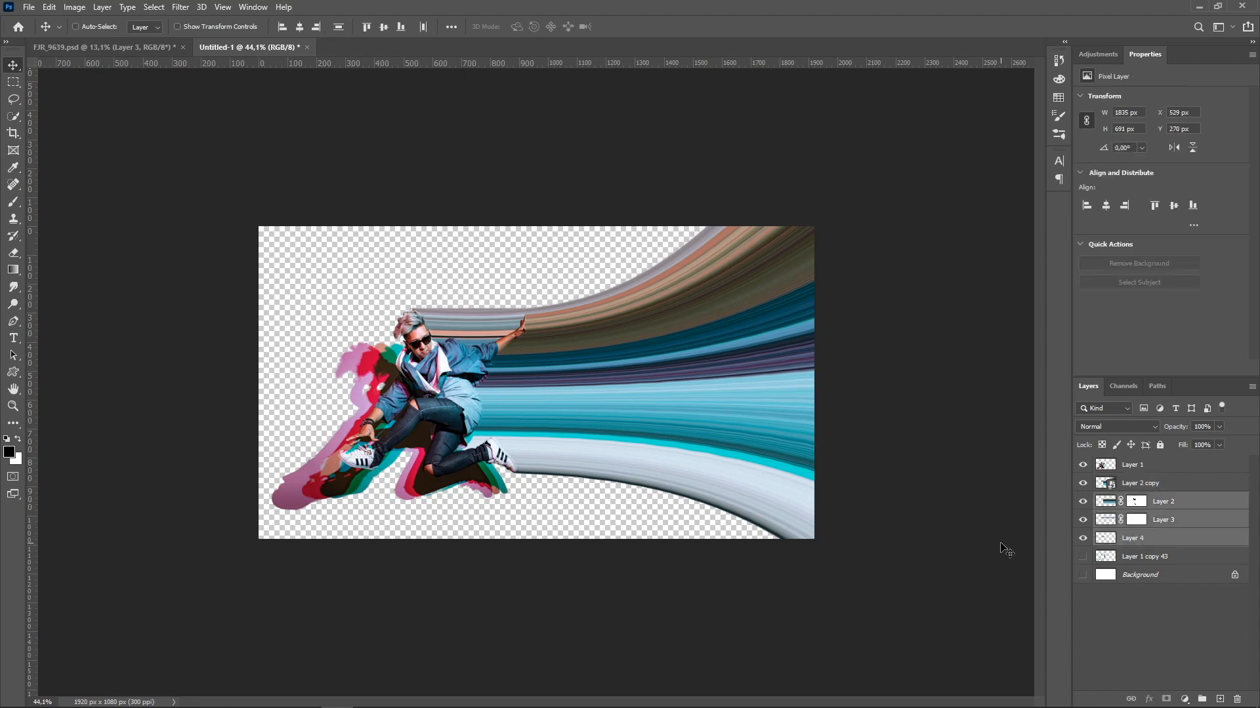
{"action": "key", "text": "ctrl+alt+e"}
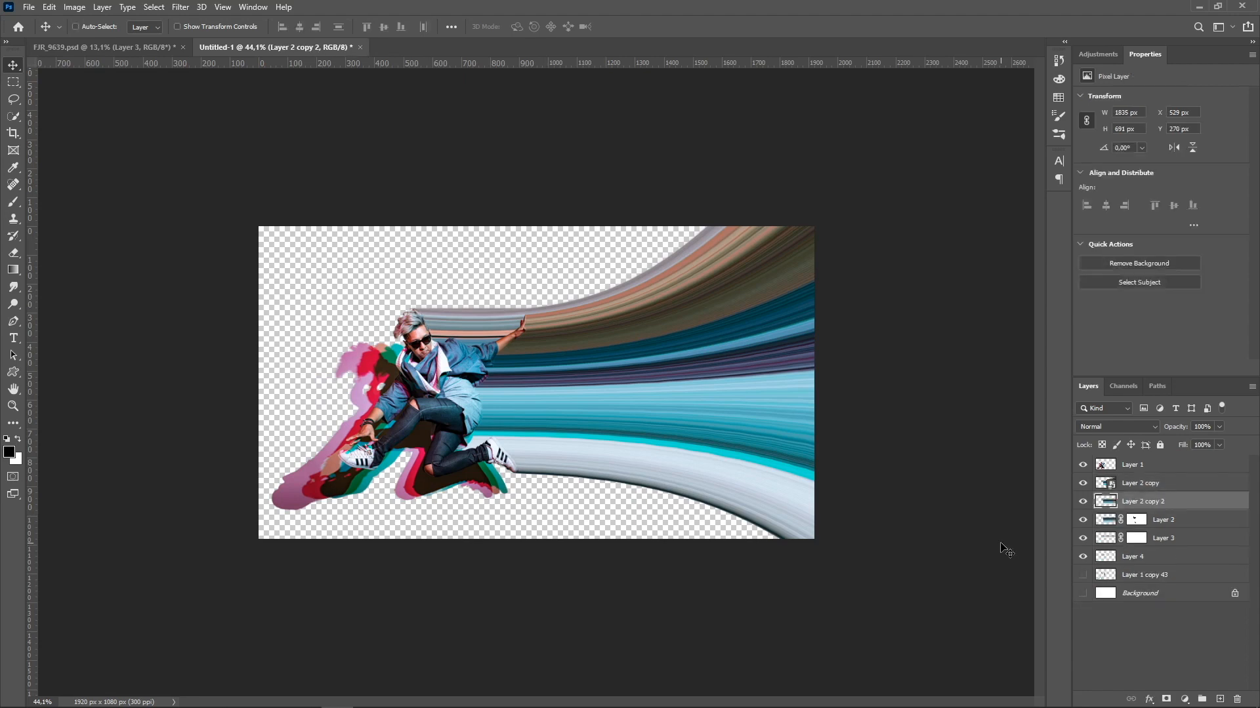
{"action": "left_click_drag", "start_coordinate": [1083, 520], "coordinate": [1083, 568]}
{"action": "left_click", "coordinate": [1083, 484]}
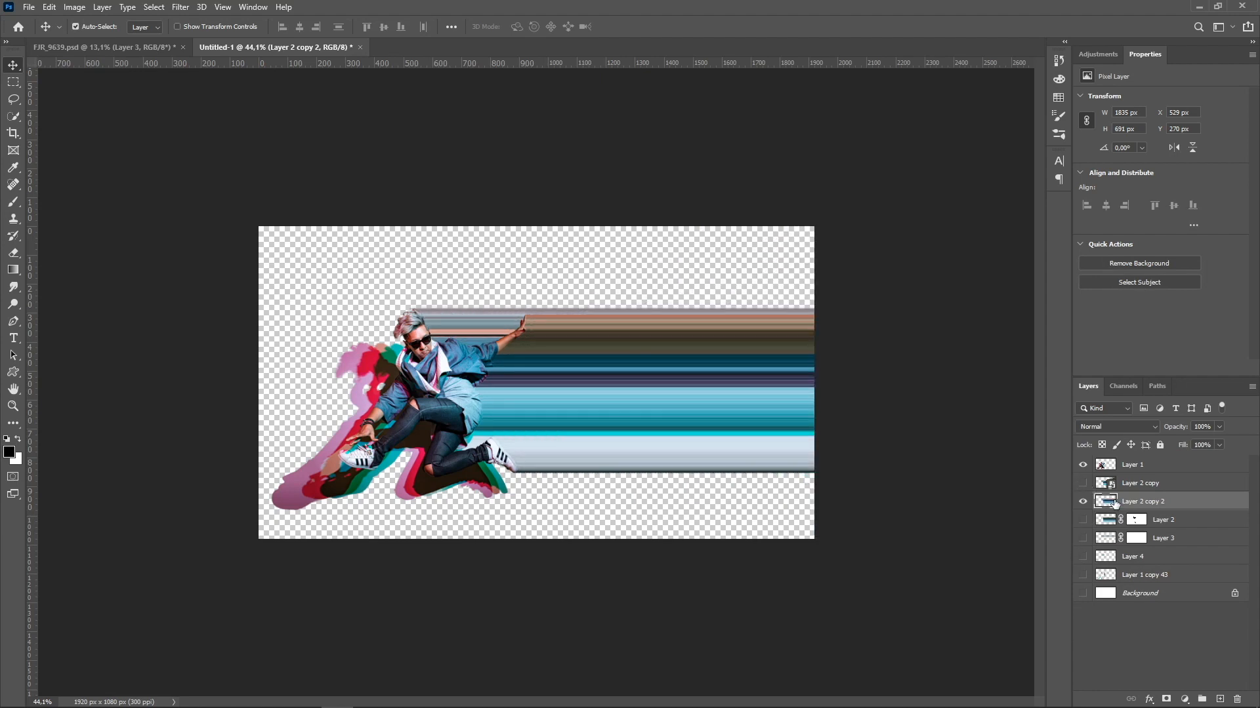
Warp Layer 2 copy 2 by pulling its upper far corner to about X 1995, Y -437 px and raising that edge's nearby handle.
{"action": "key", "text": "ctrl+t"}
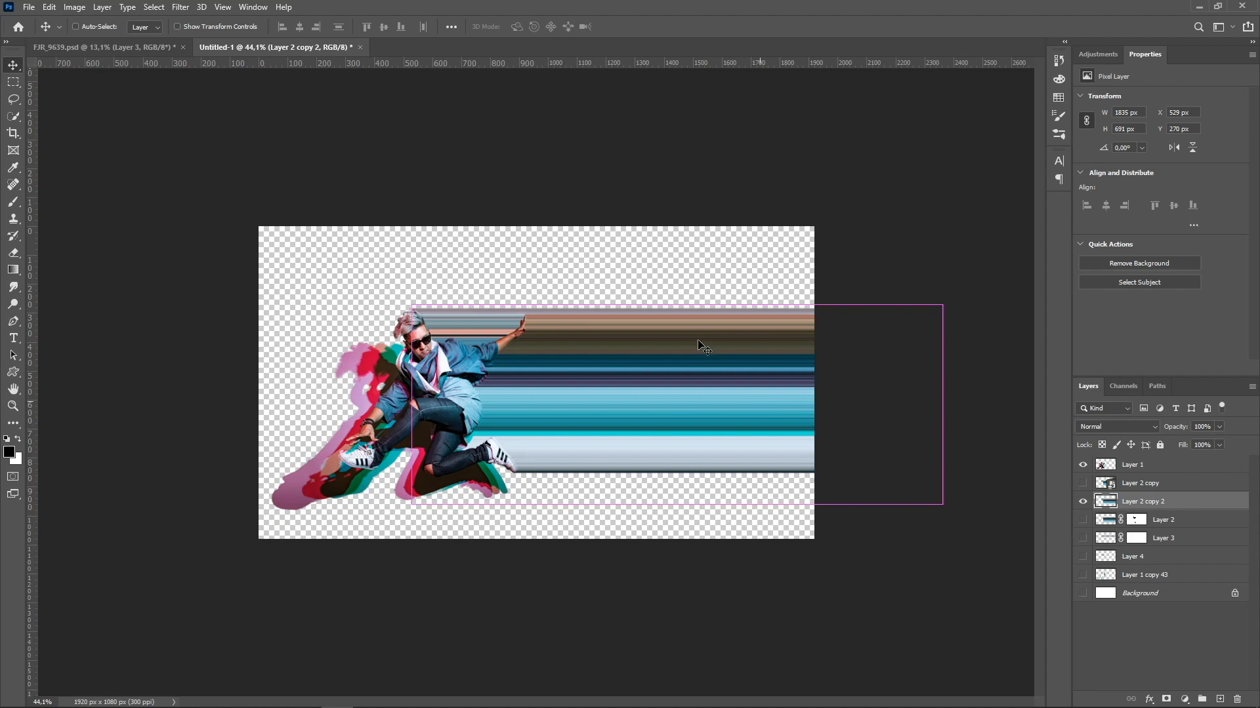
{"action": "left_click", "coordinate": [588, 26]}
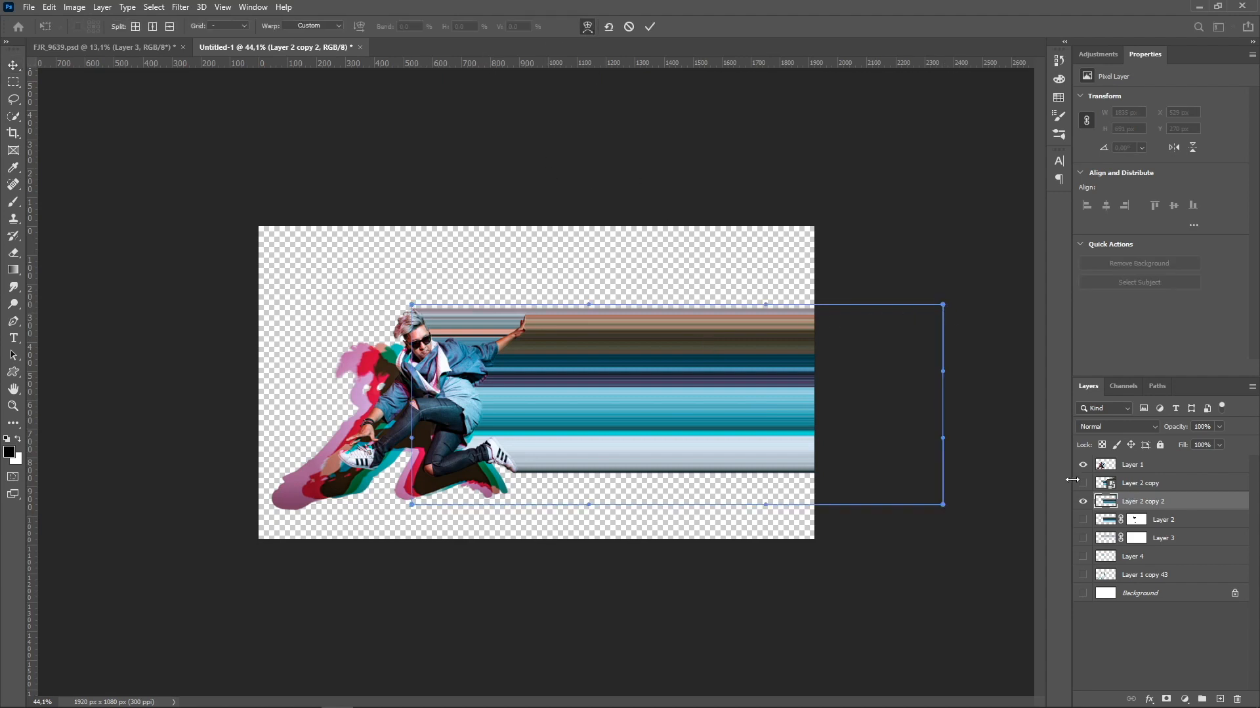
{"action": "left_click_drag", "start_coordinate": [945, 306], "coordinate": [935, 128]}
{"action": "left_click_drag", "start_coordinate": [765, 305], "coordinate": [694, 215]}
{"action": "left_click_drag", "start_coordinate": [930, 134], "coordinate": [835, 102]}
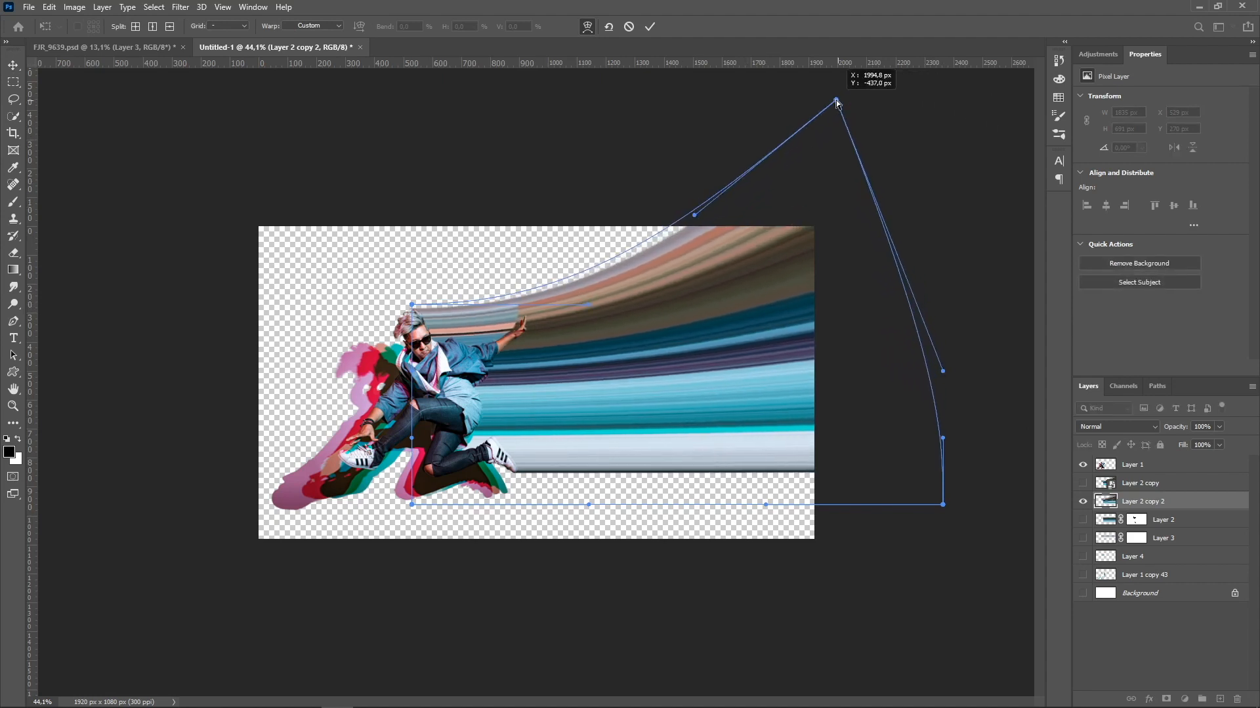
Pull the warp's lower far corner down and inward below the canvas, adjust the edge handles for a fanned sweep, and apply the warp.
{"action": "left_click_drag", "start_coordinate": [945, 507], "coordinate": [979, 681]}
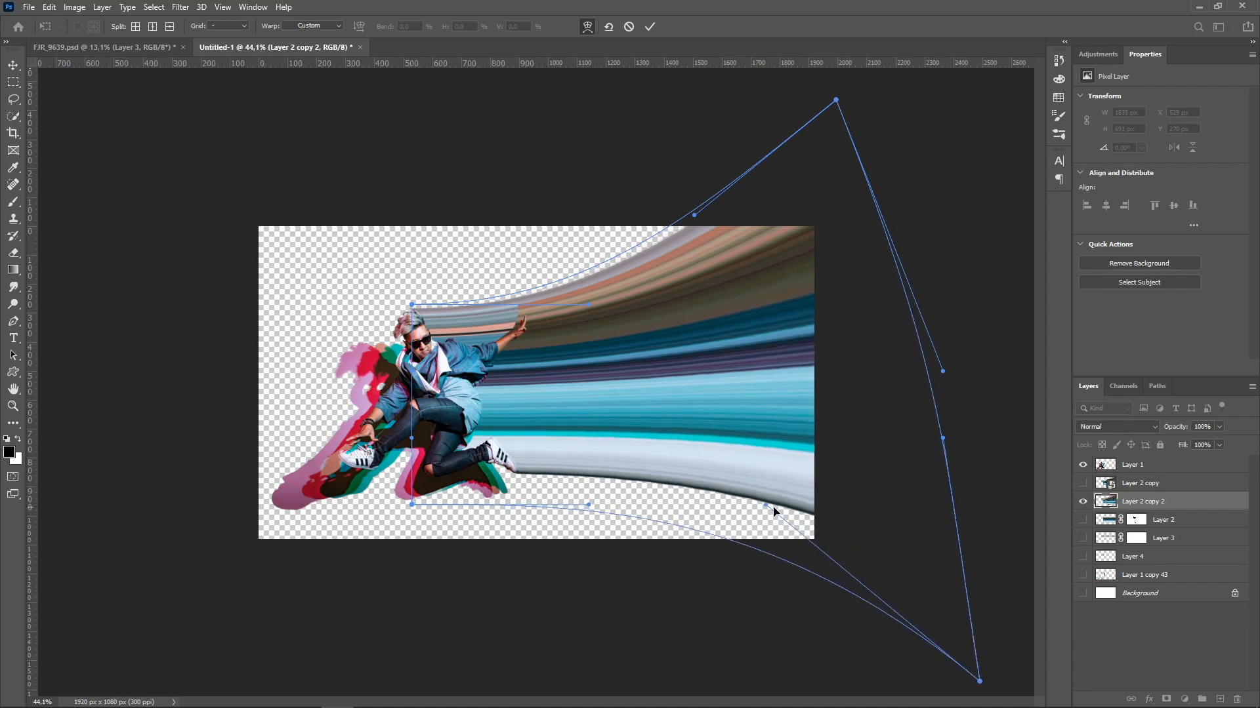
{"action": "left_click_drag", "start_coordinate": [766, 506], "coordinate": [750, 572]}
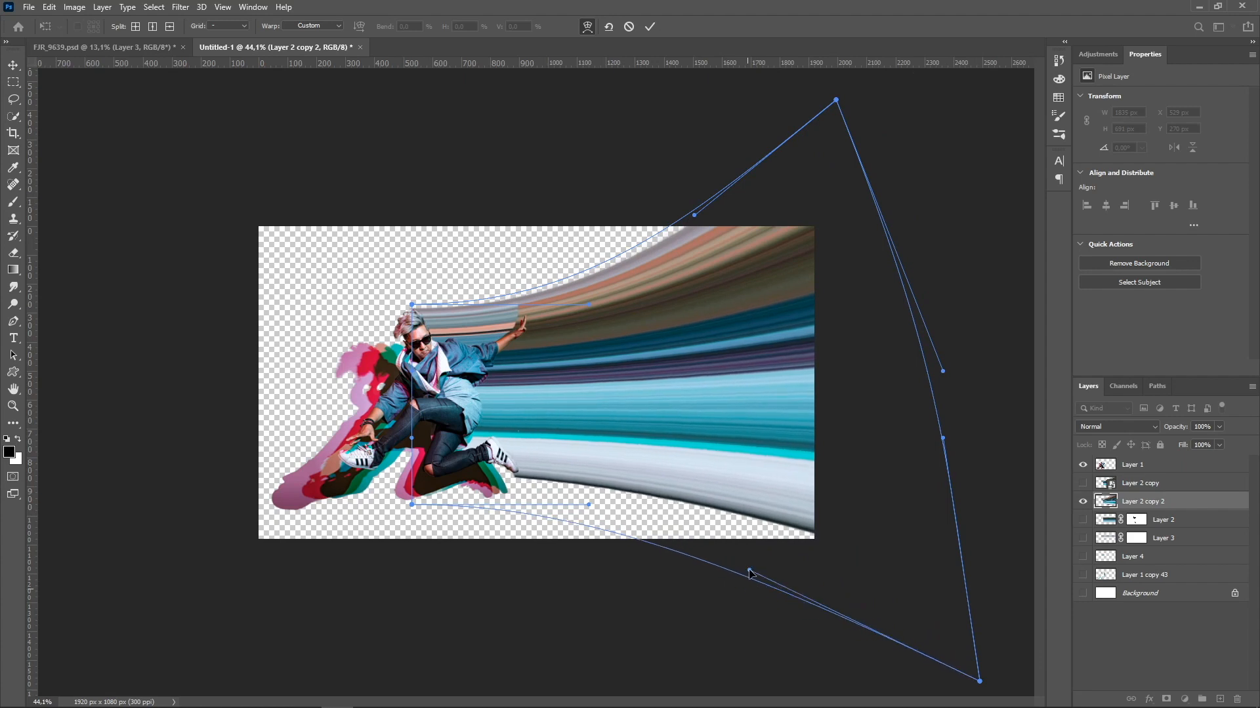
{"action": "left_click_drag", "start_coordinate": [926, 692], "coordinate": [759, 686]}
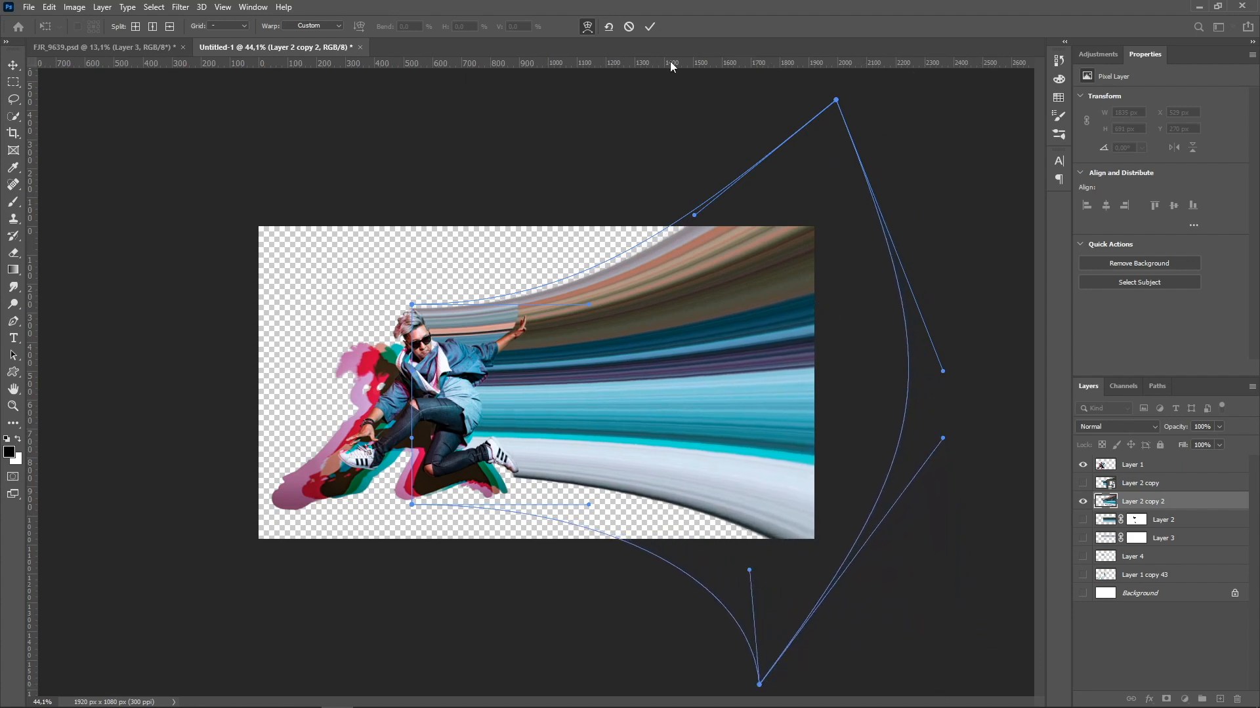
{"action": "left_click_drag", "start_coordinate": [693, 216], "coordinate": [734, 199]}
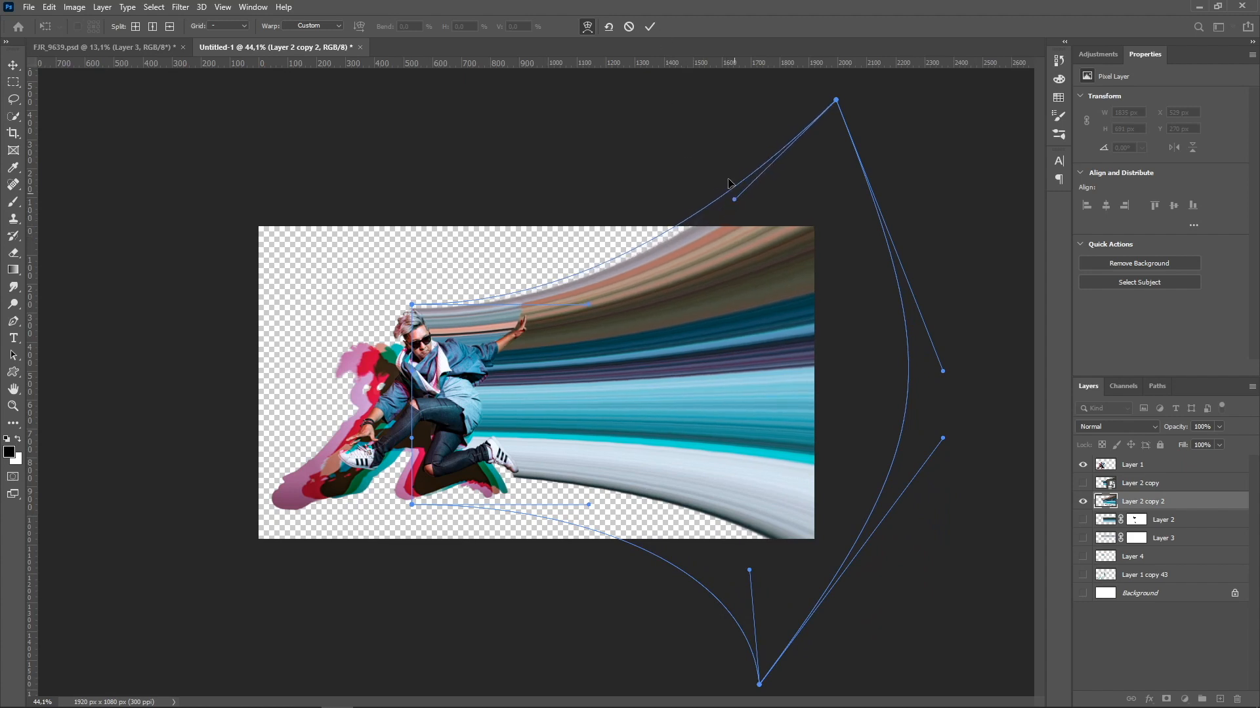
{"action": "left_click", "coordinate": [651, 27]}
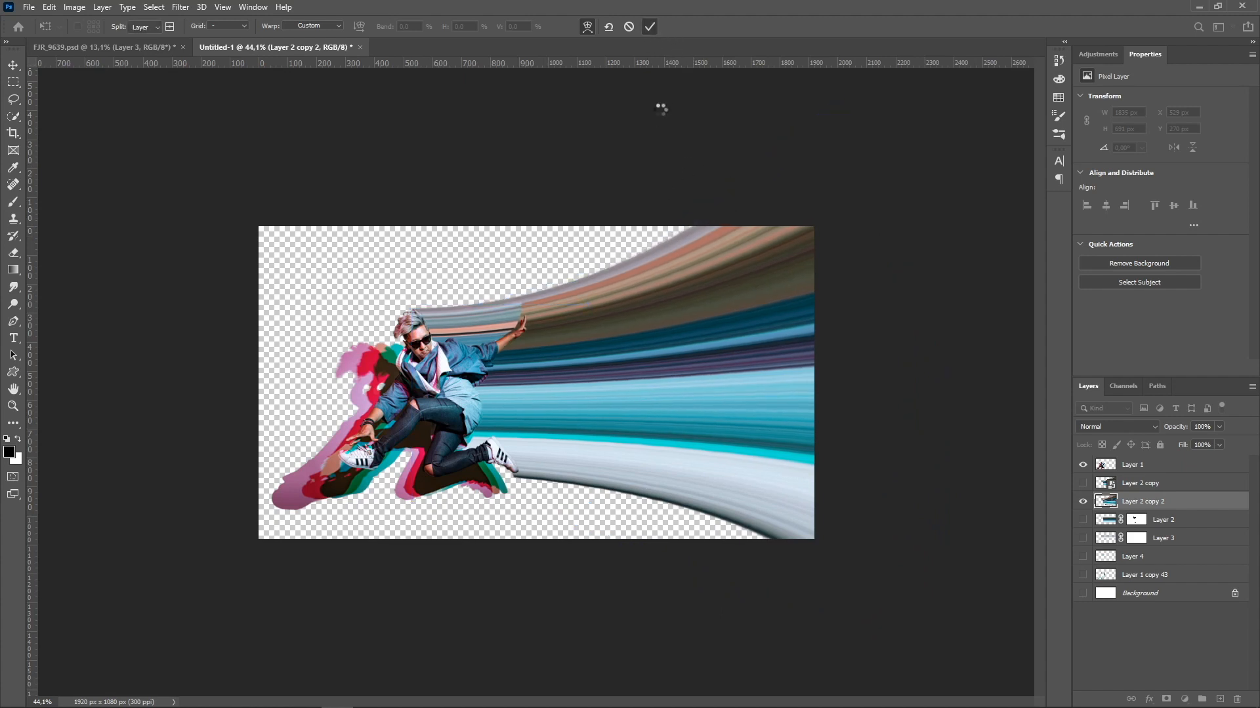
{"action": "left_click", "coordinate": [775, 169]}
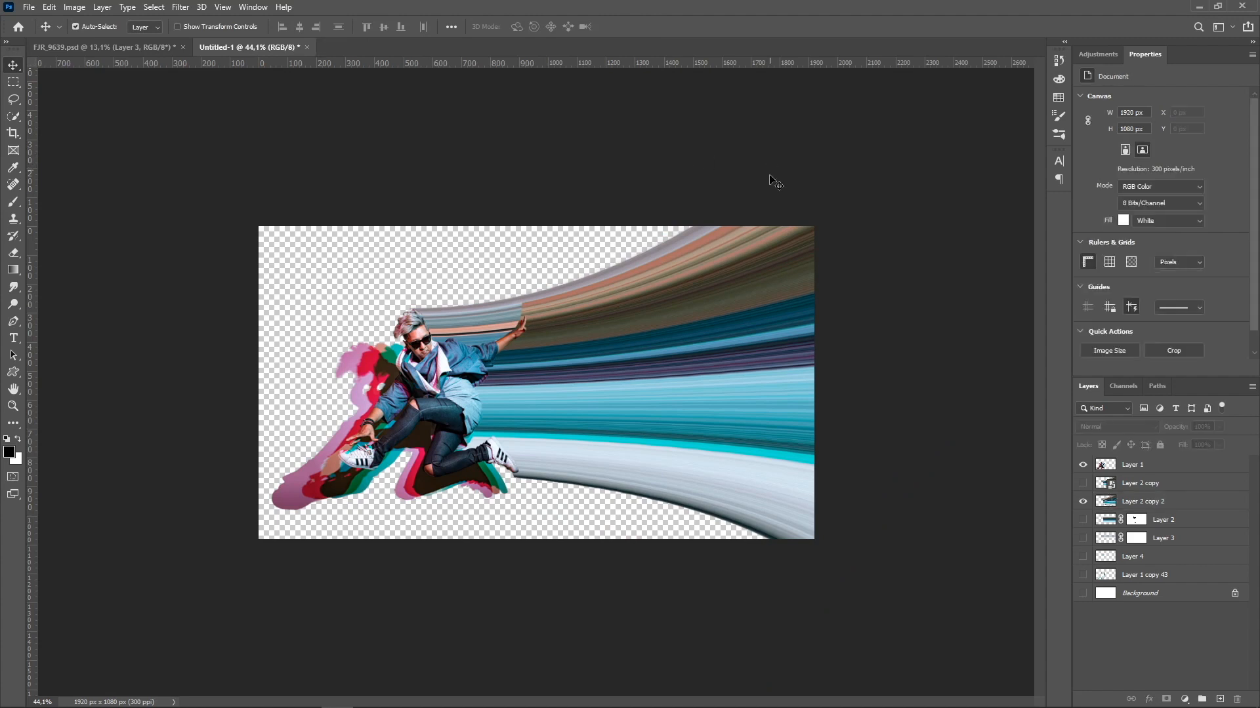
Try to bend the upper edge of the already warped Layer 2 copy 2 with a new warp.
{"action": "left_click", "coordinate": [1104, 504]}
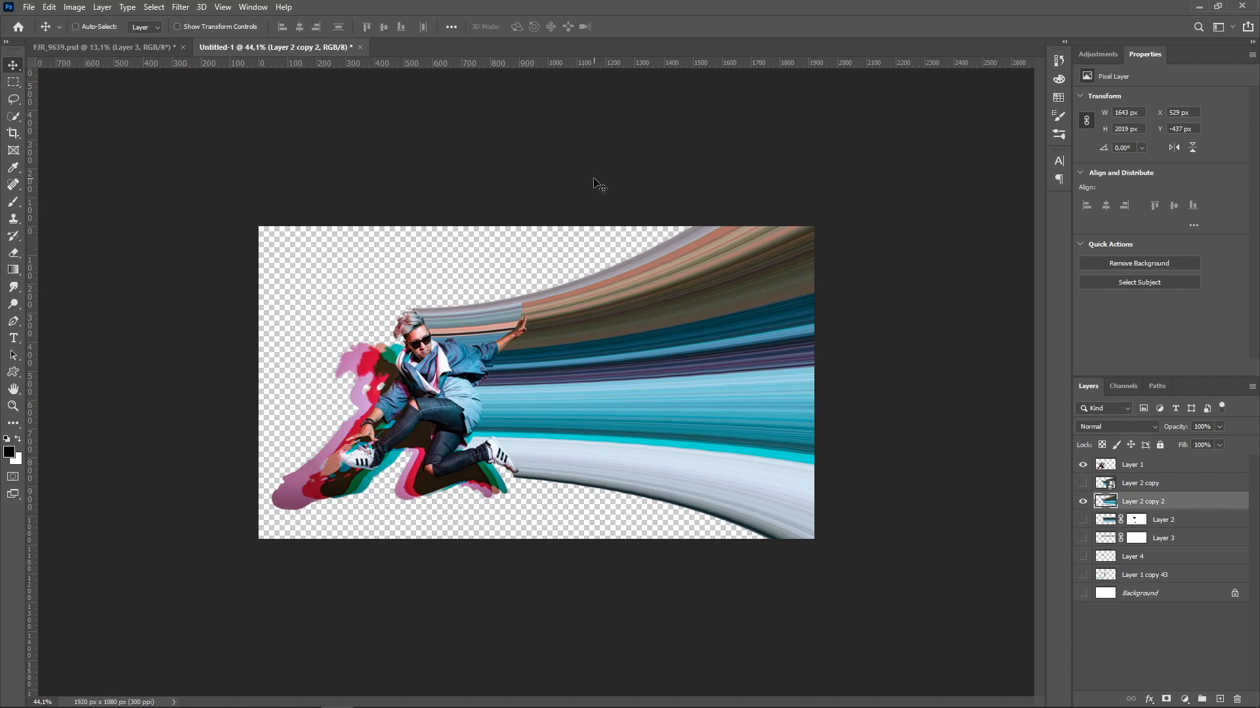
{"action": "key", "text": "ctrl+t"}
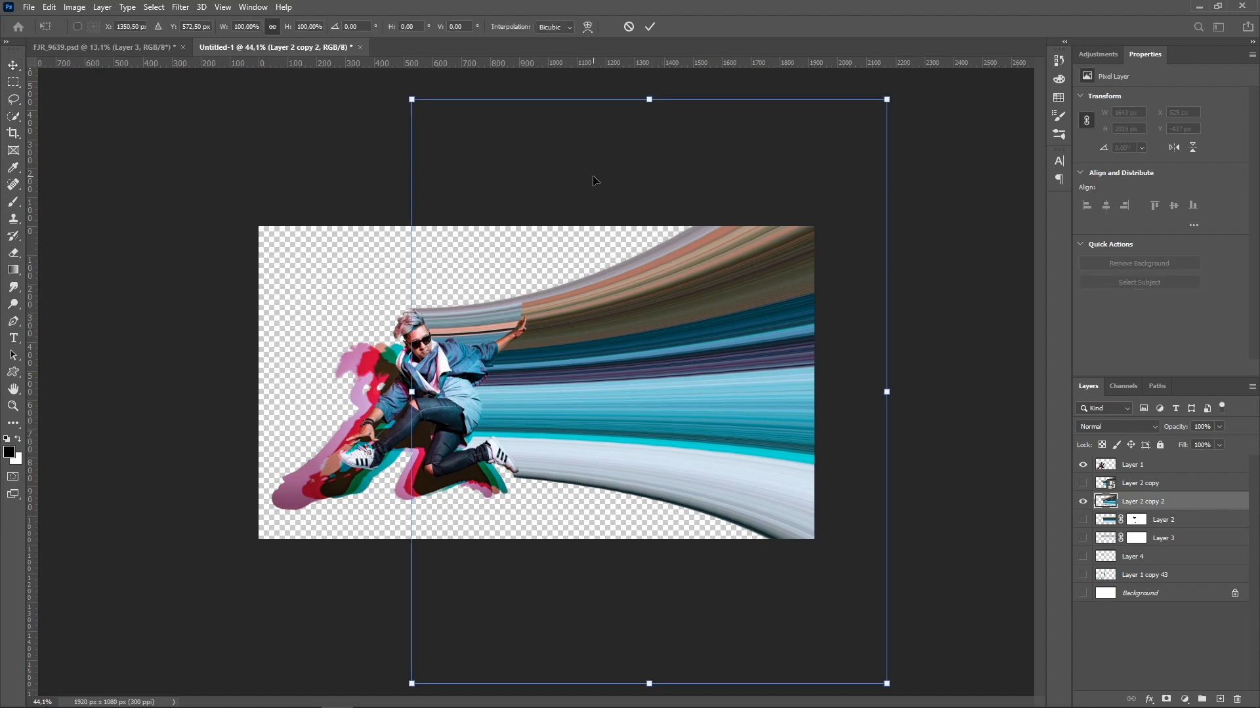
{"action": "left_click", "coordinate": [589, 28]}
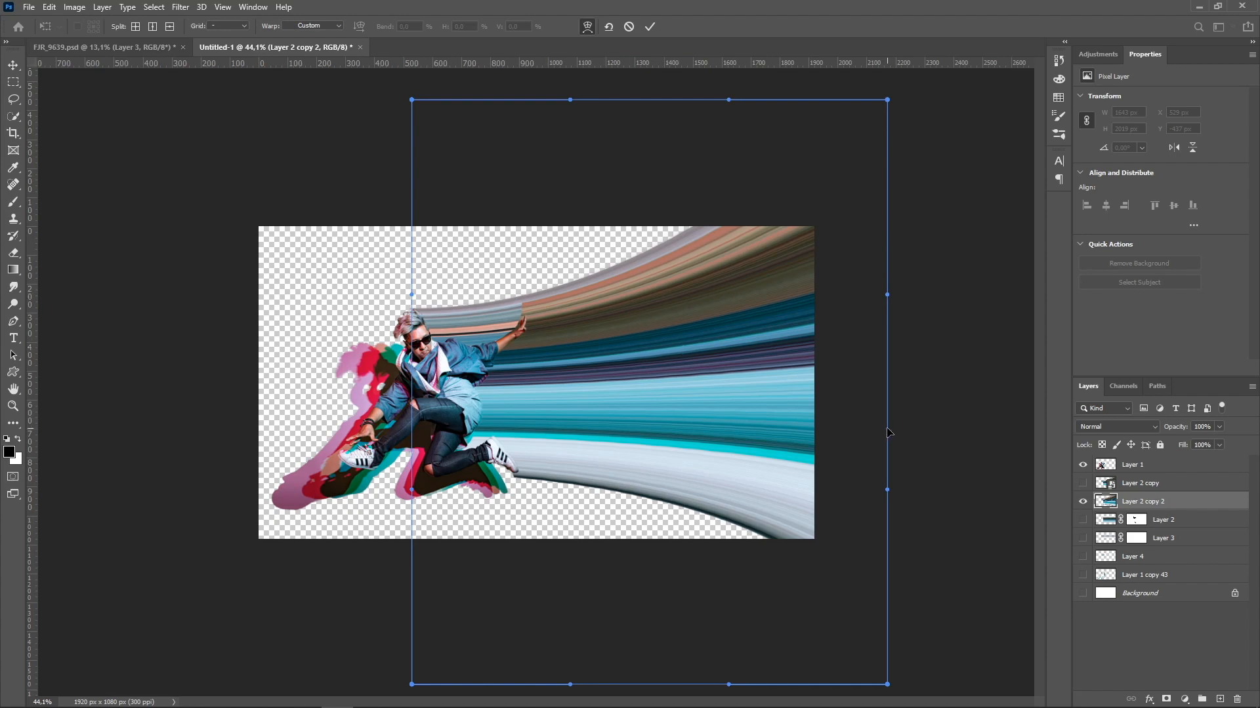
{"action": "left_click_drag", "start_coordinate": [728, 100], "coordinate": [735, 156]}
{"action": "left_click_drag", "start_coordinate": [570, 101], "coordinate": [541, 182]}
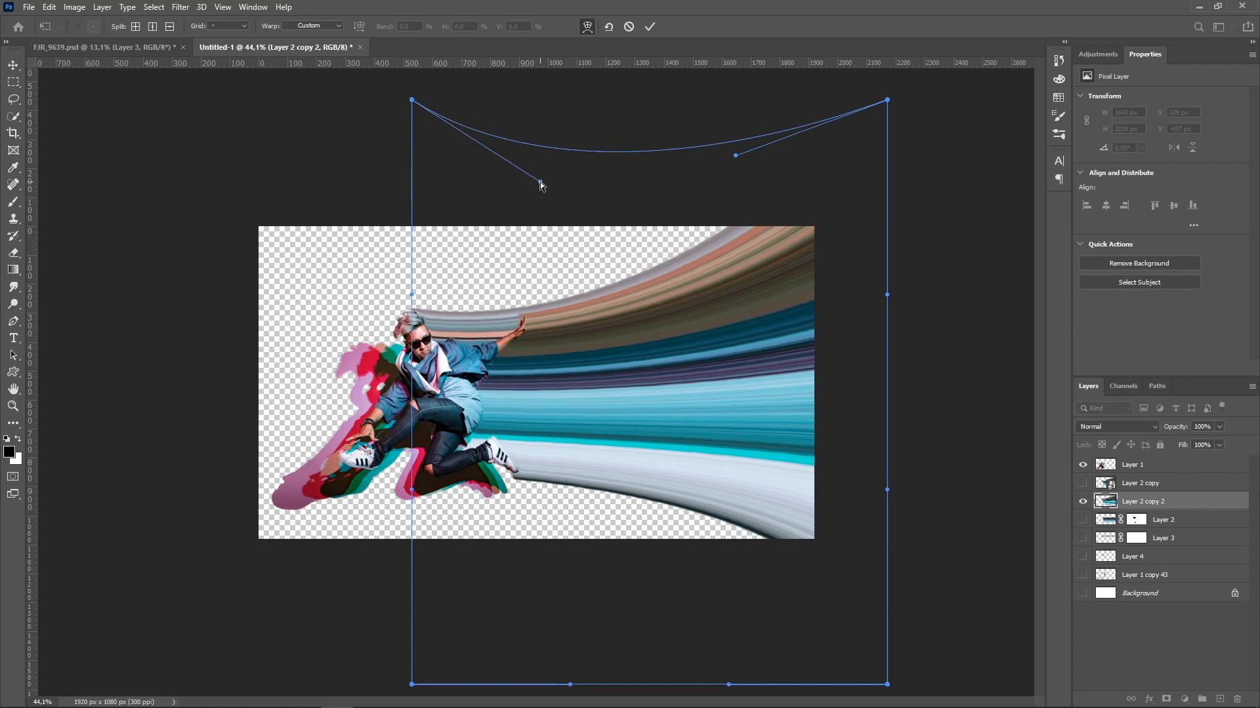
{"action": "left_click", "coordinate": [630, 29]}
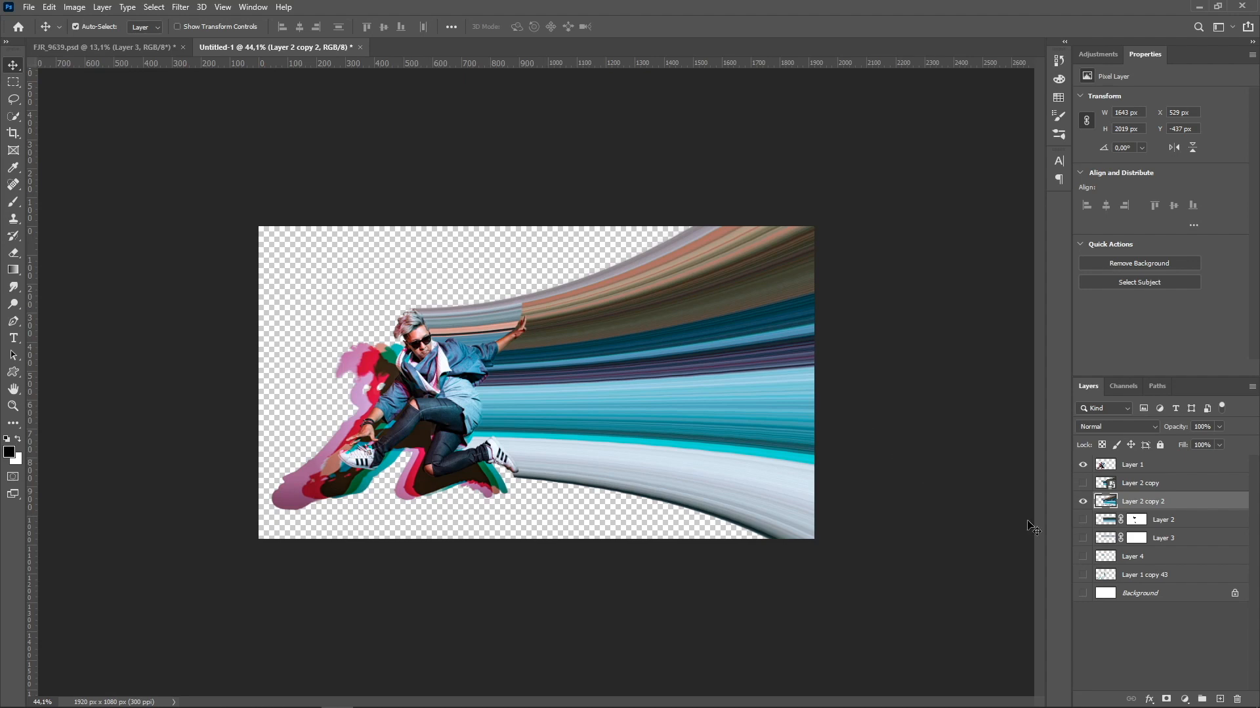
Hide Layer 2 copy 2, and show and select the smart object Layer 2 copy instead.
{"action": "left_click", "coordinate": [1083, 502]}
{"action": "left_click", "coordinate": [1083, 483]}
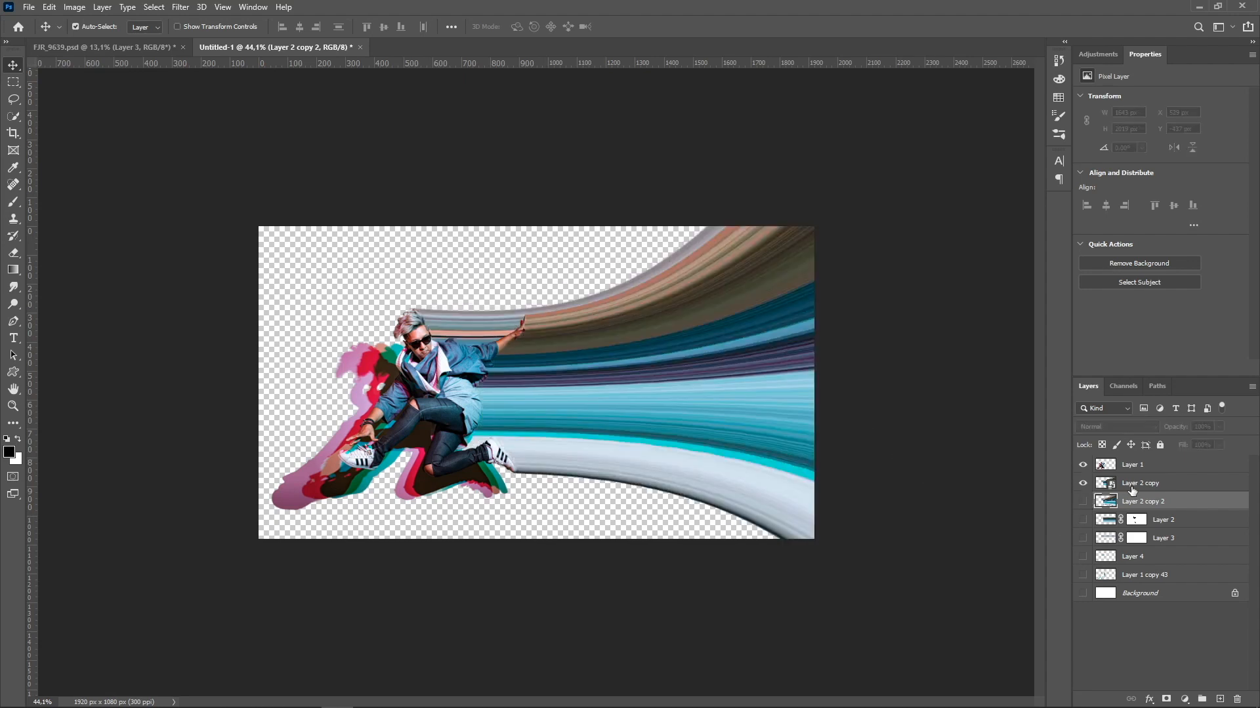
{"action": "left_click", "coordinate": [1130, 490]}
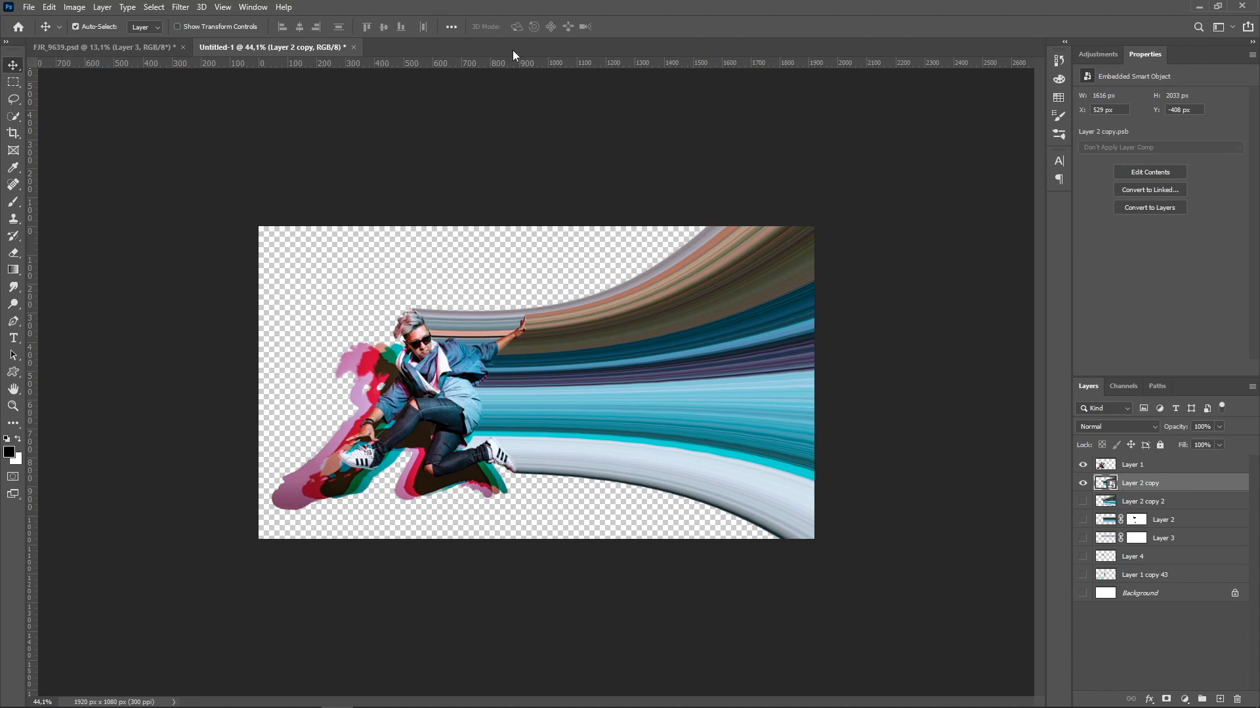
Reopen the warp on the smart object Layer 2 copy, examine its stored grid and handles, and leave them as they are.
{"action": "key", "text": "ctrl+t"}
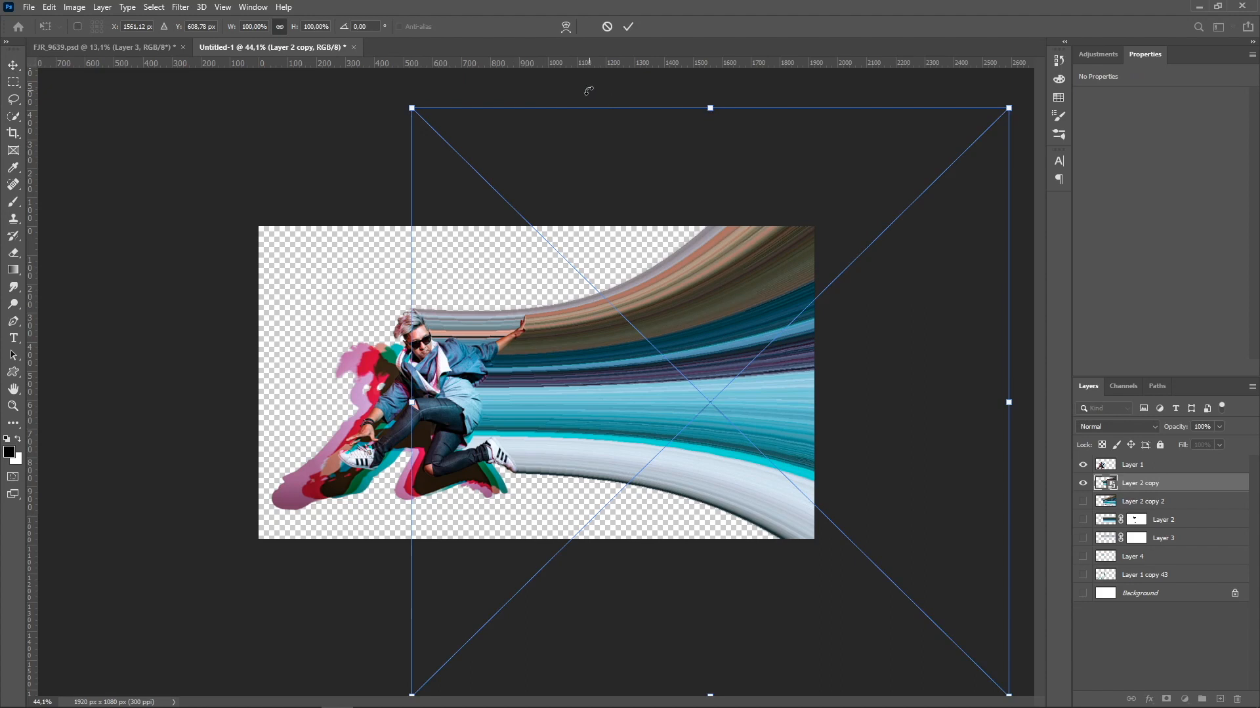
{"action": "left_click", "coordinate": [565, 26]}
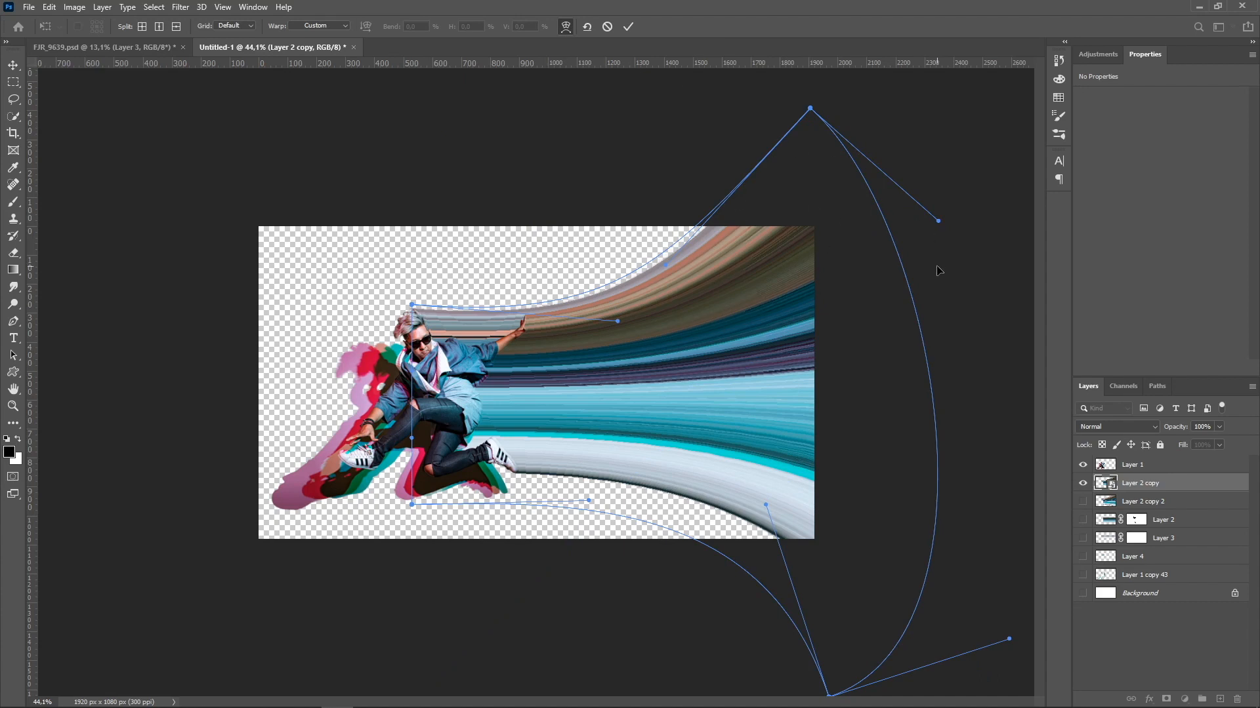
{"action": "left_click", "coordinate": [627, 27]}
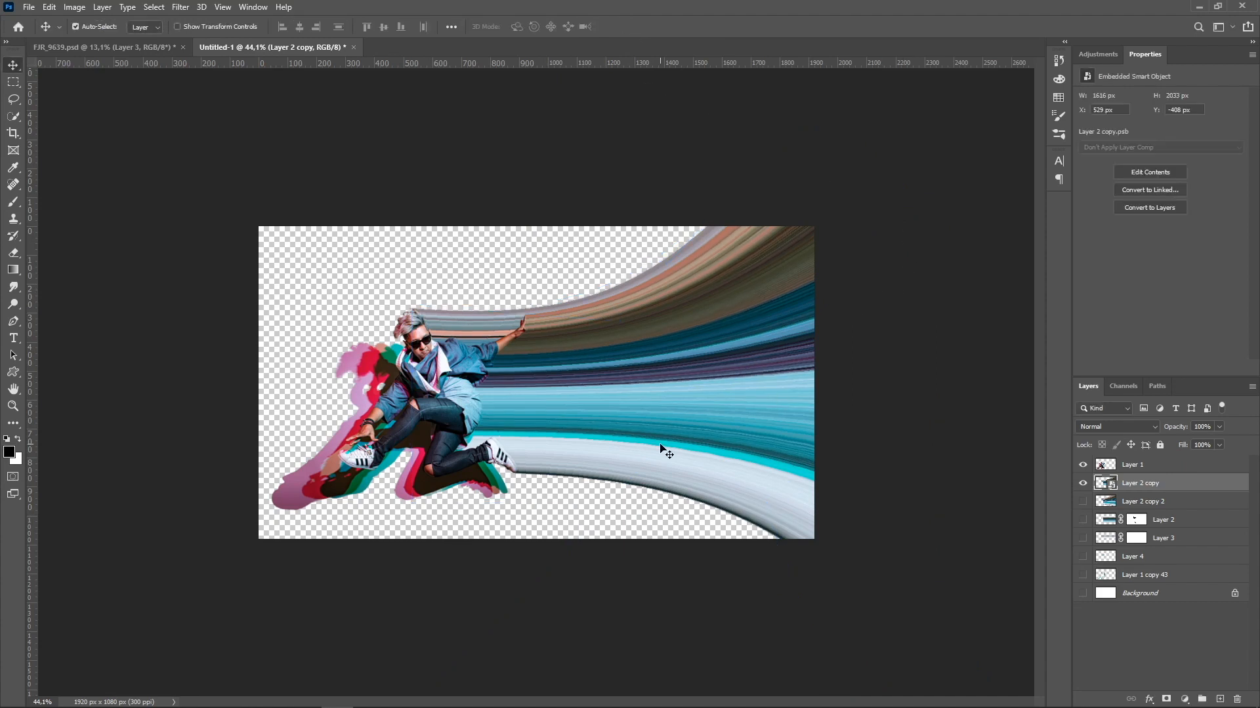
Fit the canvas to the window, hide the guides, and add an empty layer directly above Layer 2 copy.
{"action": "key", "text": "ctrl+0"}
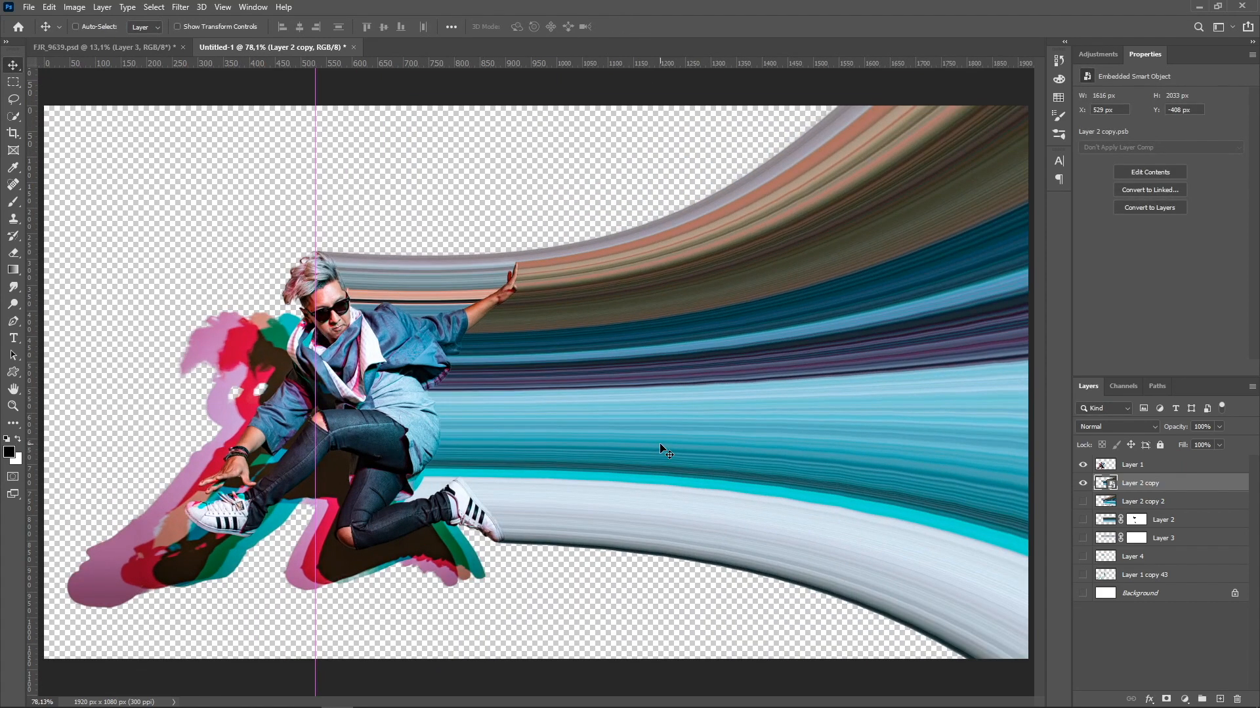
{"action": "key", "text": "ctrl+semicolon"}
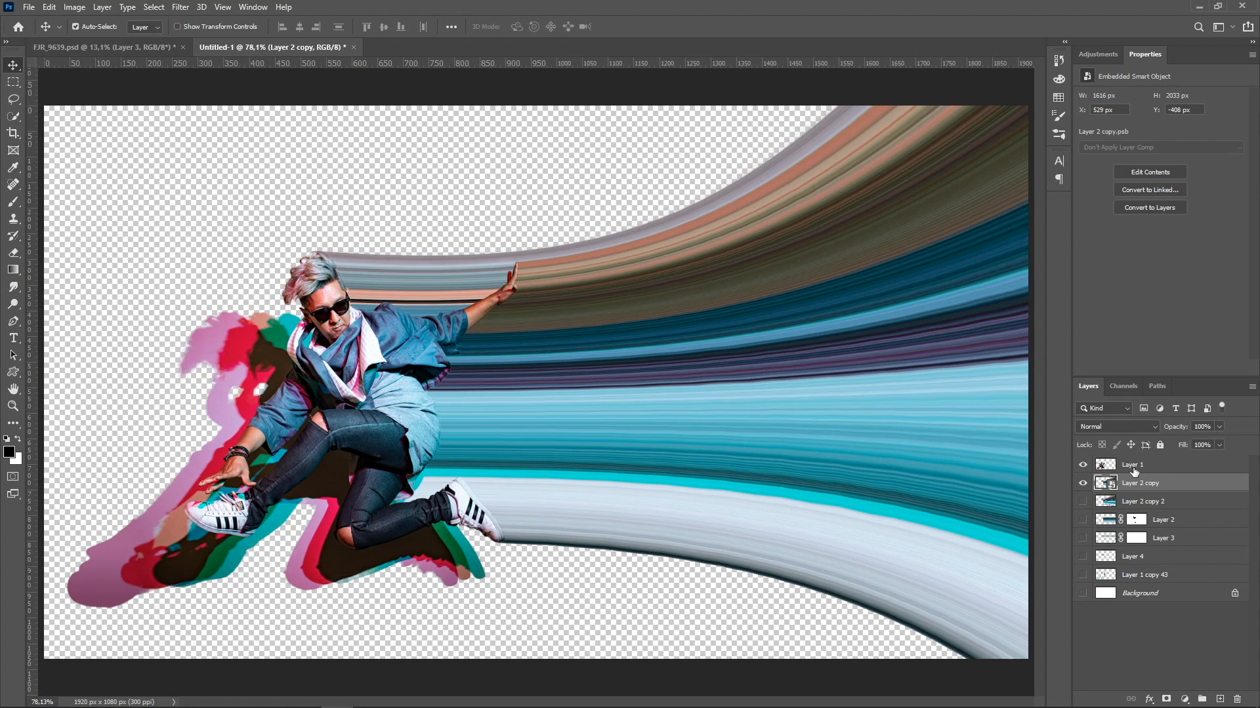
{"action": "left_click", "coordinate": [1219, 699]}
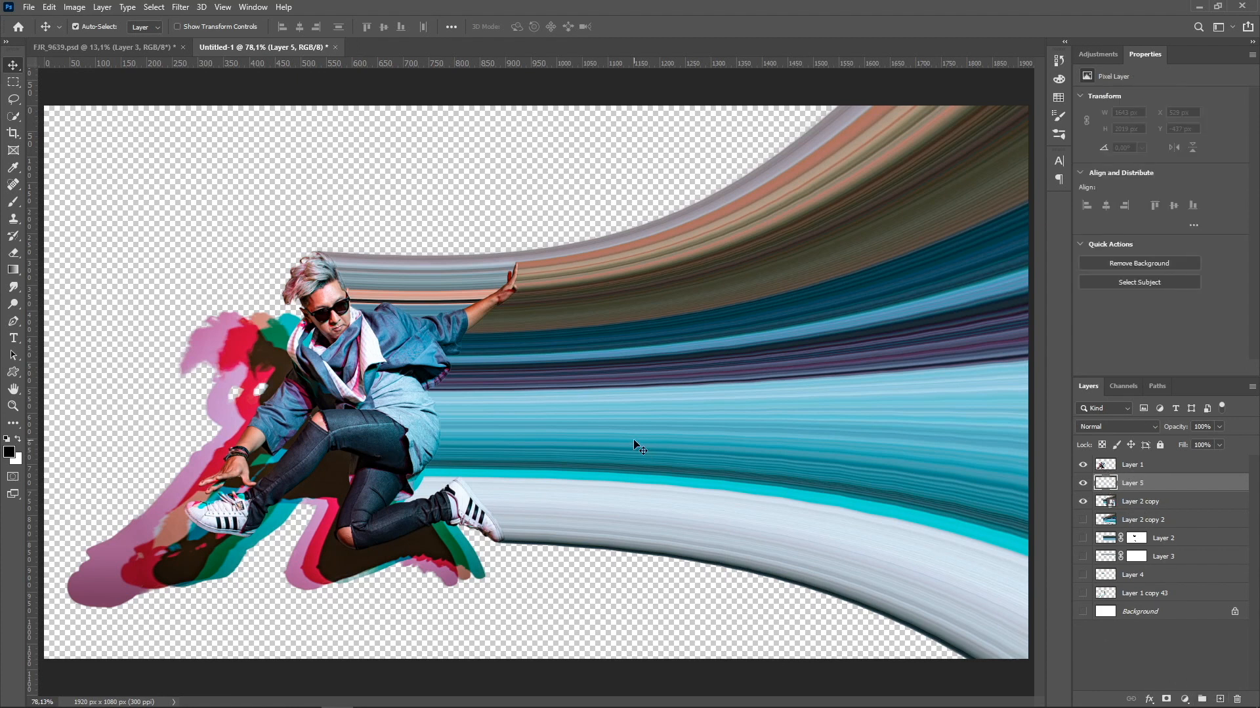
Set up the Brush tool with 30% opacity, a 121 px diameter and a soft edge.
{"action": "key", "text": "b"}
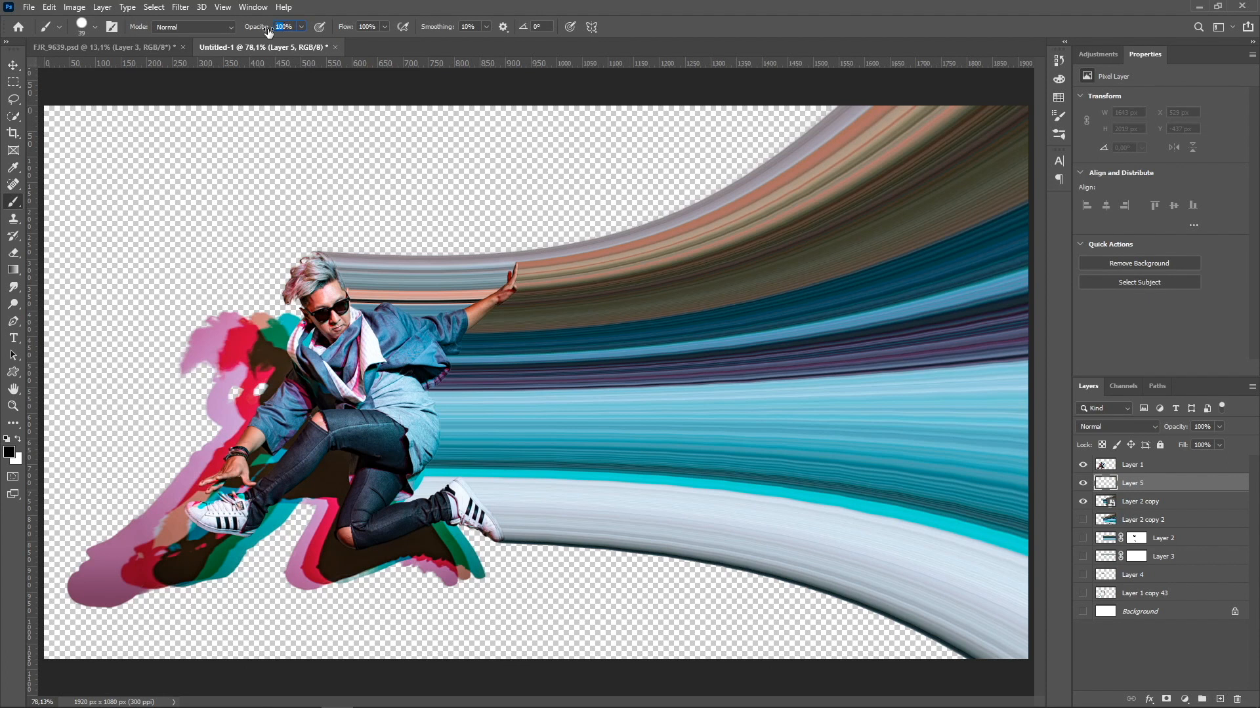
{"action": "type", "text": "30"}
{"action": "key", "text": "Return"}
{"action": "mouse_move", "coordinate": [385, 291]}
{"action": "left_mouse_down"}
{"action": "mouse_move", "coordinate": [406, 290]}
{"action": "mouse_move", "coordinate": [391, 297]}
{"action": "mouse_move", "coordinate": [391, 265]}
{"action": "left_mouse_up"}
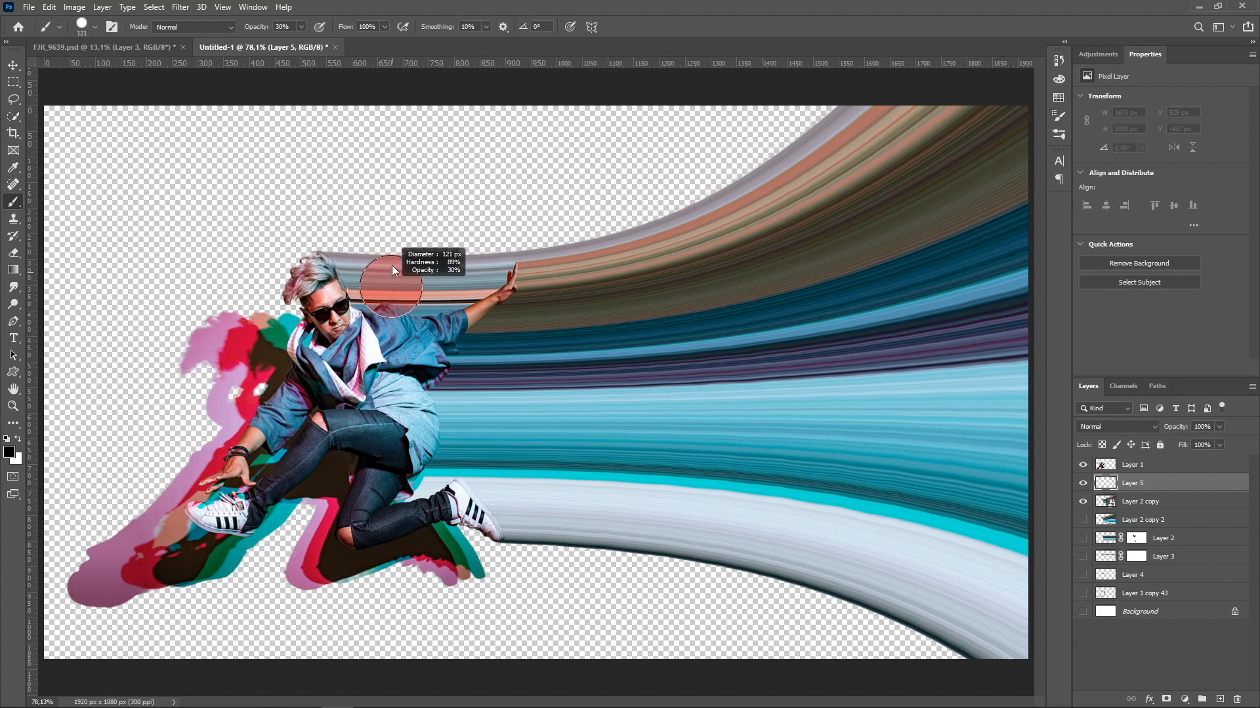
{"action": "left_click_drag", "start_coordinate": [395, 124], "coordinate": [397, 73]}
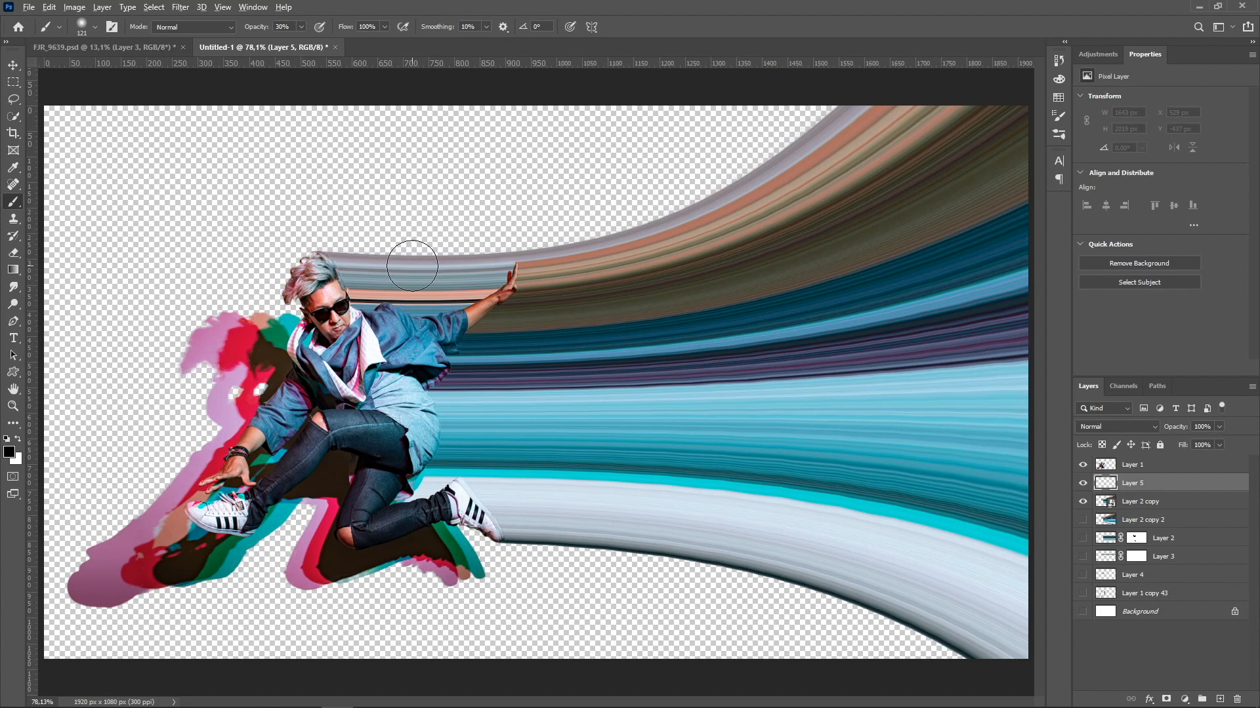
{"action": "left_click_drag", "start_coordinate": [412, 266], "coordinate": [412, 260]}
{"action": "left_click_drag", "start_coordinate": [408, 192], "coordinate": [408, 170]}
Paint soft black shadows on Layer 5 behind the dancer's hair, arm, hand, torso and back shoe, reducing the brush to 70 px for finer areas.
{"action": "mouse_move", "coordinate": [320, 258]}
{"action": "left_mouse_down"}
{"action": "mouse_move", "coordinate": [395, 347]}
{"action": "mouse_move", "coordinate": [372, 316]}
{"action": "mouse_move", "coordinate": [432, 337]}
{"action": "left_mouse_up"}
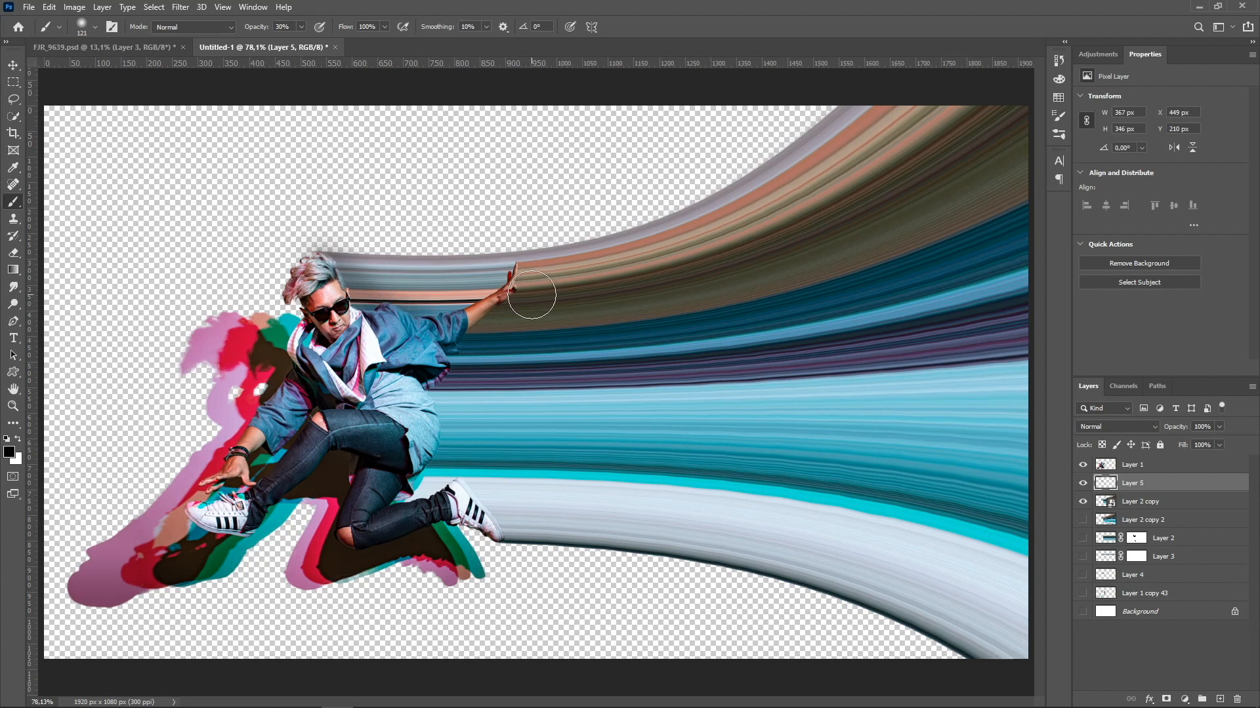
{"action": "key", "text": "bracketleft"}
{"action": "key", "text": "bracketleft"}
{"action": "key", "text": "bracketleft"}
{"action": "key", "text": "bracketleft"}
{"action": "mouse_move", "coordinate": [526, 273]}
{"action": "left_mouse_down"}
{"action": "mouse_move", "coordinate": [509, 306]}
{"action": "mouse_move", "coordinate": [436, 364]}
{"action": "mouse_move", "coordinate": [458, 354]}
{"action": "mouse_move", "coordinate": [425, 403]}
{"action": "mouse_move", "coordinate": [452, 375]}
{"action": "mouse_move", "coordinate": [460, 394]}
{"action": "mouse_move", "coordinate": [442, 437]}
{"action": "mouse_move", "coordinate": [430, 384]}
{"action": "mouse_move", "coordinate": [436, 476]}
{"action": "mouse_move", "coordinate": [437, 438]}
{"action": "mouse_move", "coordinate": [420, 504]}
{"action": "mouse_move", "coordinate": [470, 482]}
{"action": "mouse_move", "coordinate": [514, 532]}
{"action": "mouse_move", "coordinate": [555, 551]}
{"action": "left_mouse_up"}
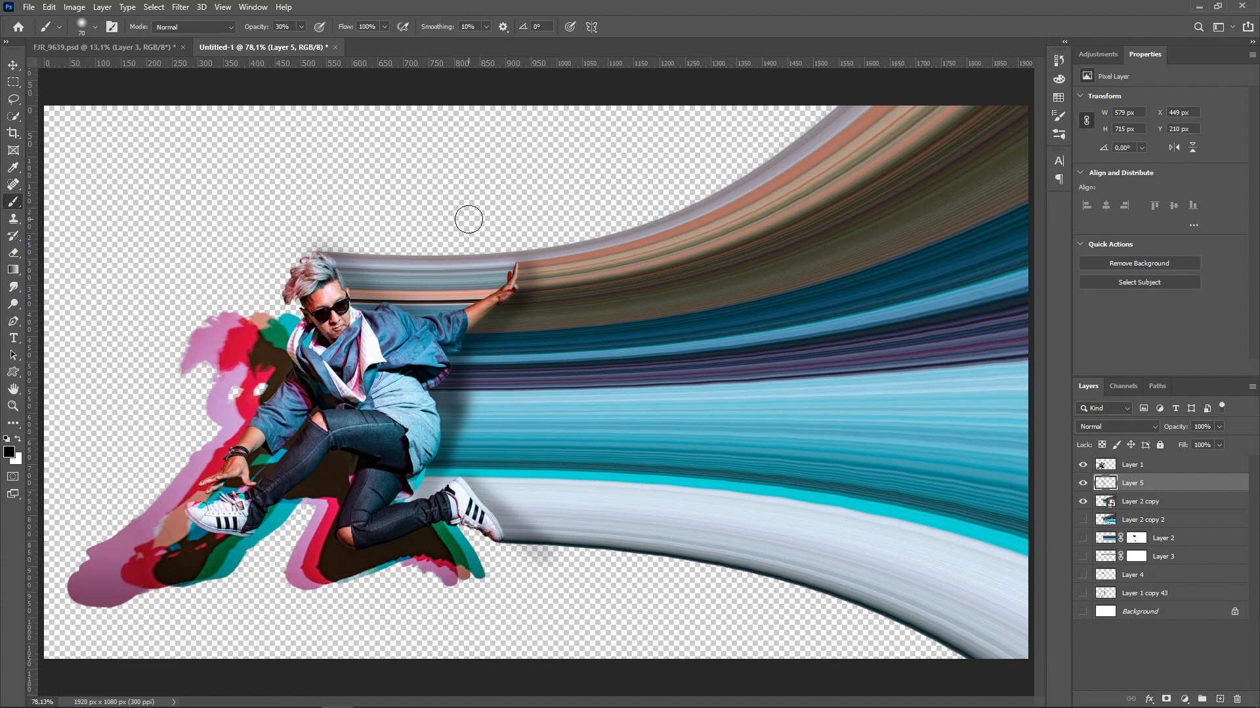
{"action": "left_click_drag", "start_coordinate": [318, 246], "coordinate": [362, 287]}
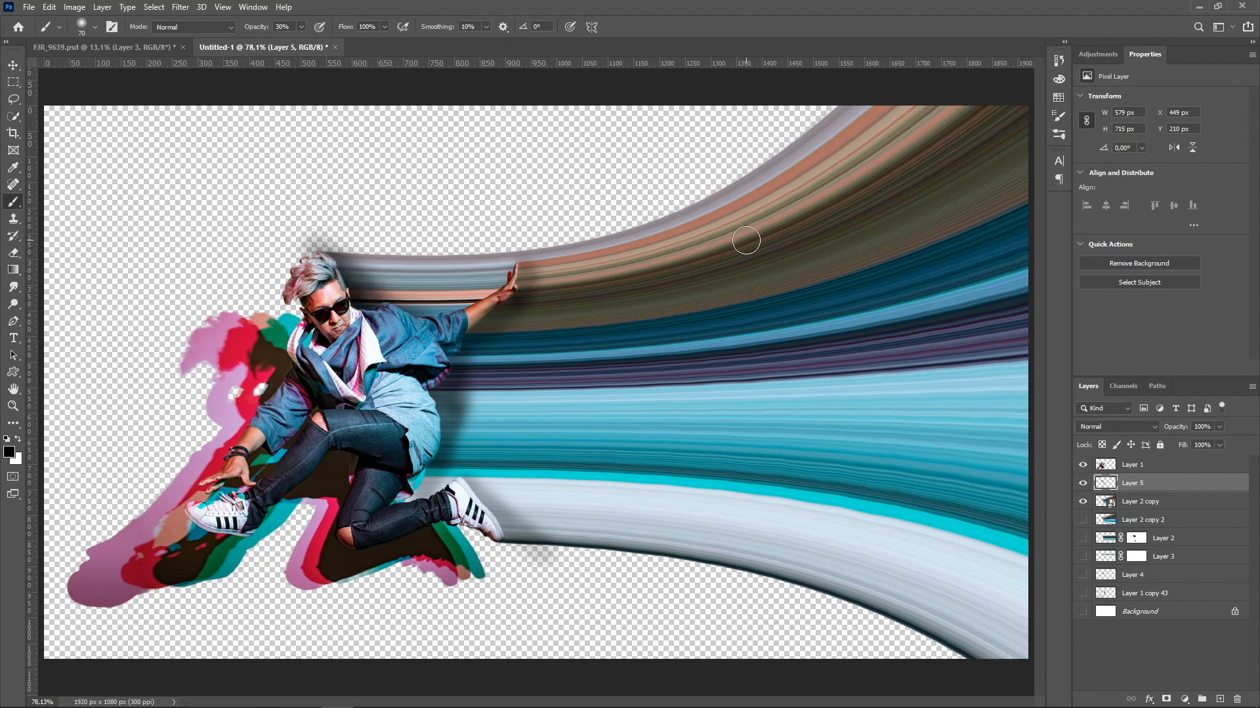
Set up the Eraser tool with a soft edge and a 22 px diameter for cleaning up the shadows on Layer 5.
{"action": "scroll", "coordinate": [532, 256], "scroll_direction": "up", "scroll_amount": 3}
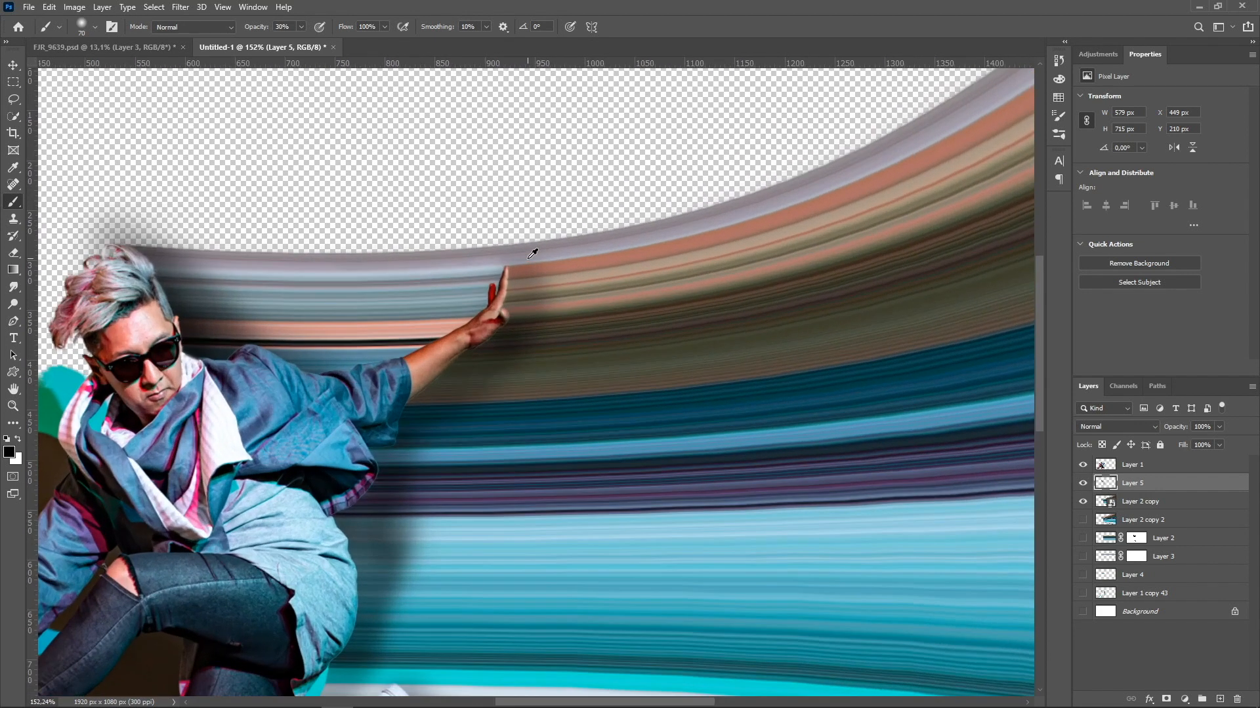
{"action": "scroll", "coordinate": [532, 254], "scroll_direction": "up", "scroll_amount": 4}
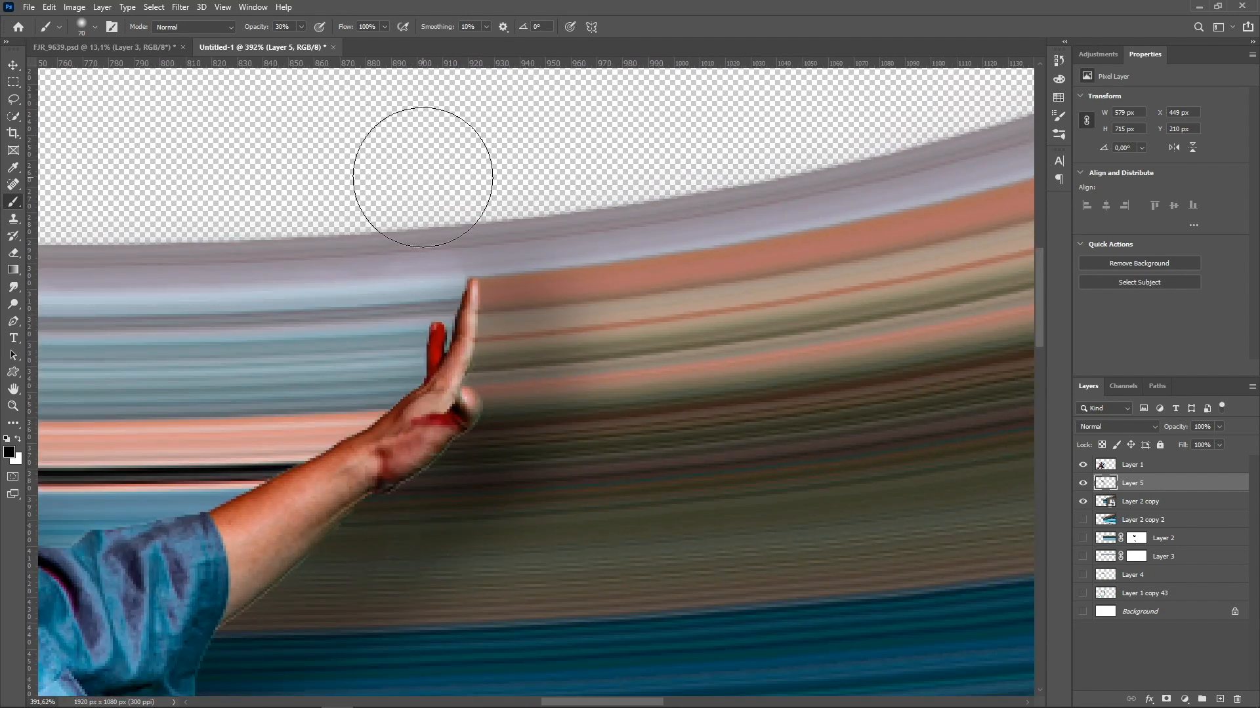
{"action": "key", "text": "e"}
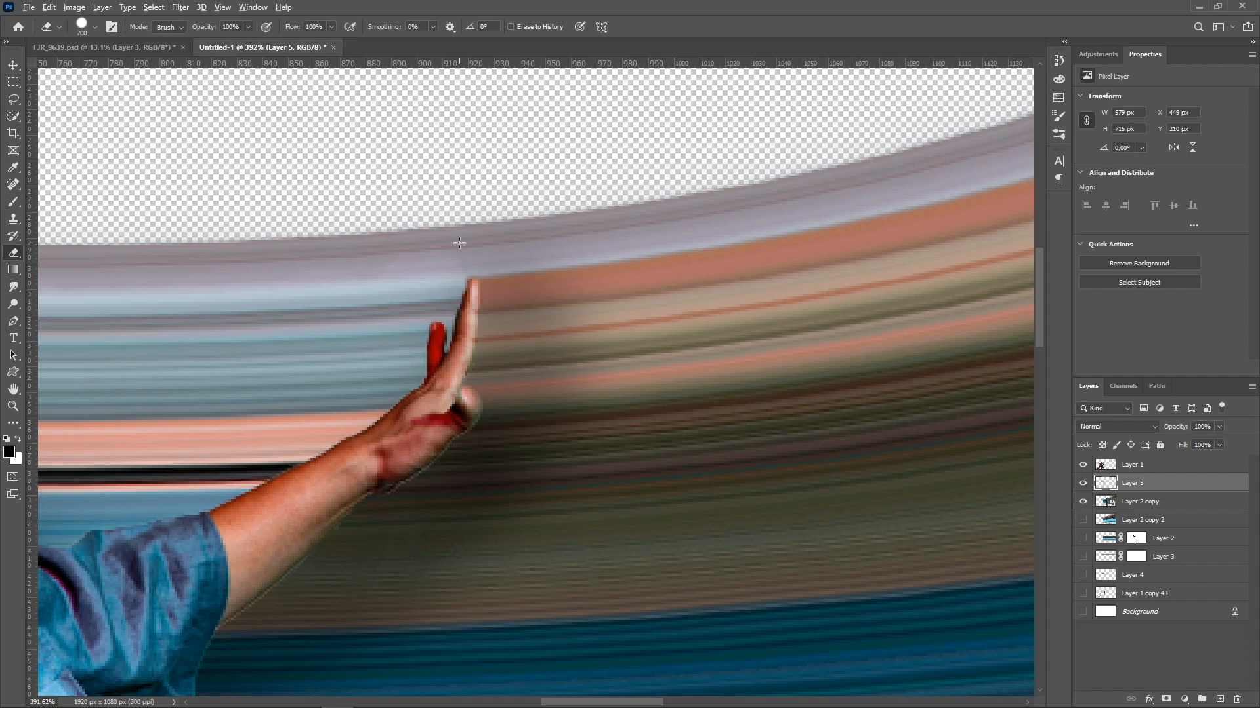
{"action": "right_click", "coordinate": [459, 243], "text": "alt"}
{"action": "left_click_drag", "start_coordinate": [477, 581], "coordinate": [470, 155]}
{"action": "left_click_drag", "start_coordinate": [576, 258], "coordinate": [230, 261]}
{"action": "mouse_move", "coordinate": [415, 276]}
{"action": "left_mouse_down"}
{"action": "mouse_move", "coordinate": [157, 282]}
{"action": "mouse_move", "coordinate": [316, 289]}
{"action": "mouse_move", "coordinate": [200, 285]}
{"action": "mouse_move", "coordinate": [341, 277]}
{"action": "left_mouse_up"}
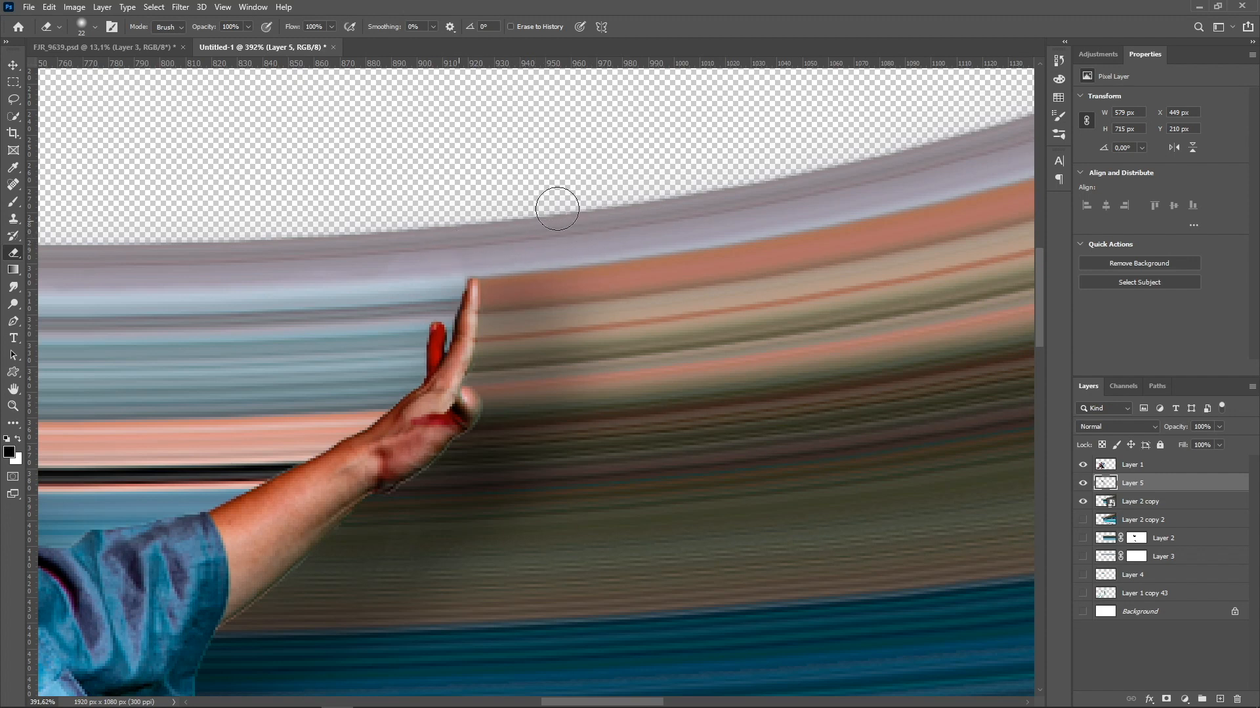
{"action": "scroll", "coordinate": [380, 220], "scroll_direction": "down", "scroll_amount": 5}
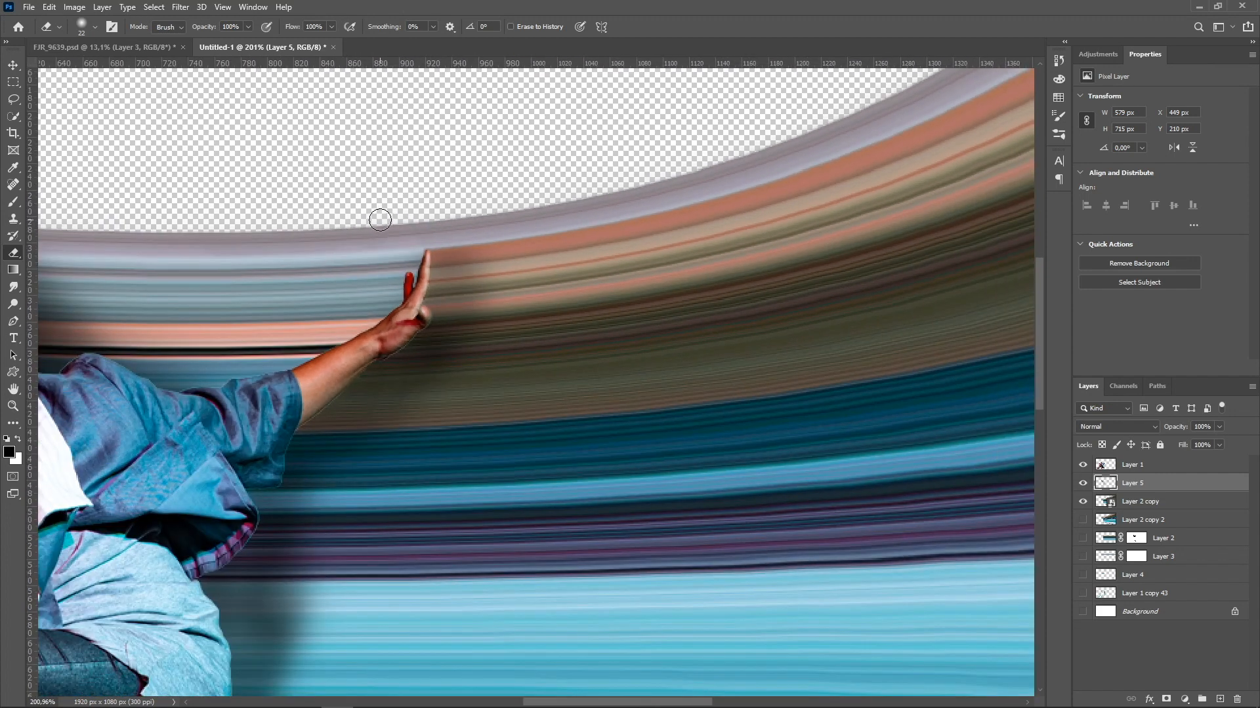
{"action": "scroll", "coordinate": [316, 238], "scroll_direction": "down", "scroll_amount": 2}
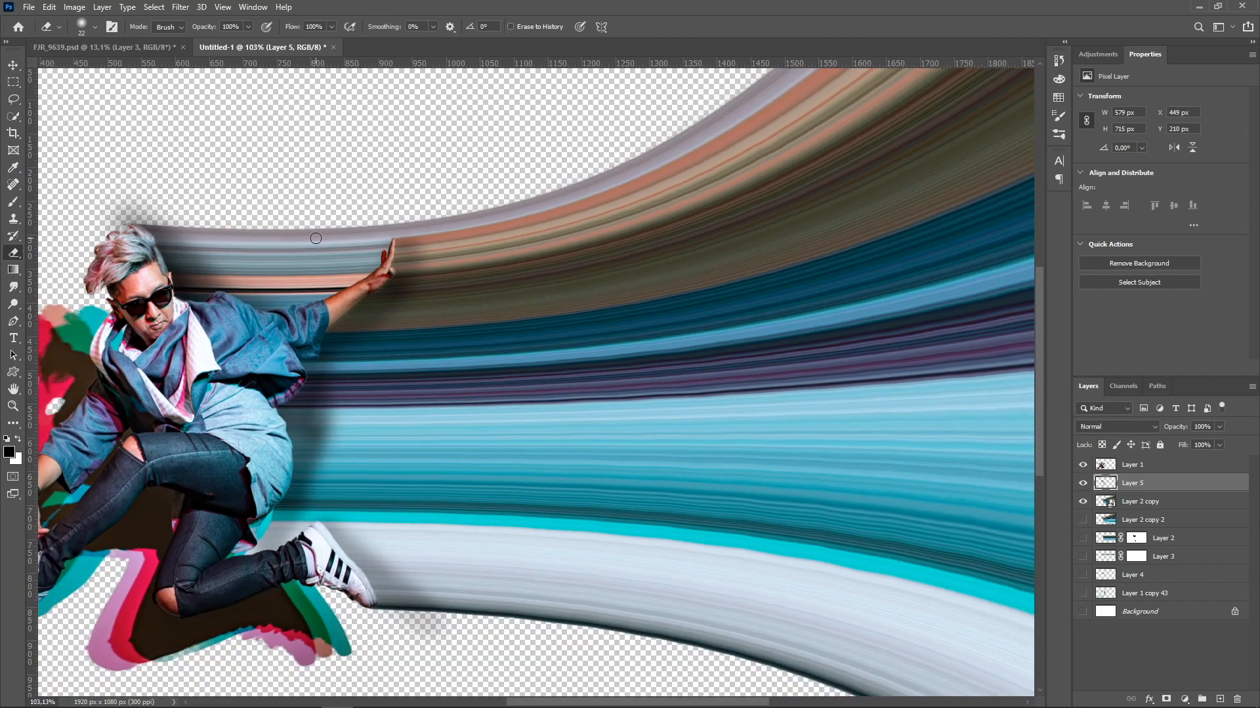
{"action": "left_click_drag", "start_coordinate": [289, 248], "coordinate": [430, 248]}
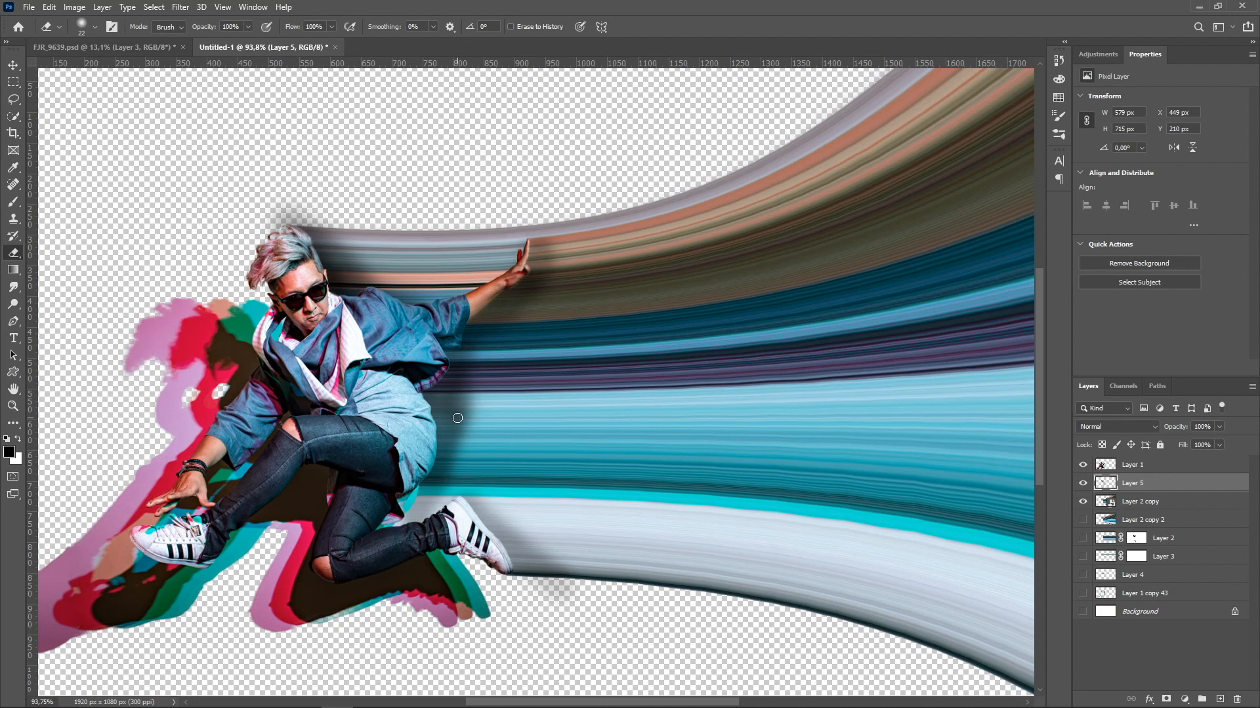
Erase the Layer 5 shadow spilling outside the stripes above the hair and below the back shoe, using Layer 2 copy's inverted selection and an 84 px eraser.
{"action": "key", "text": "v"}
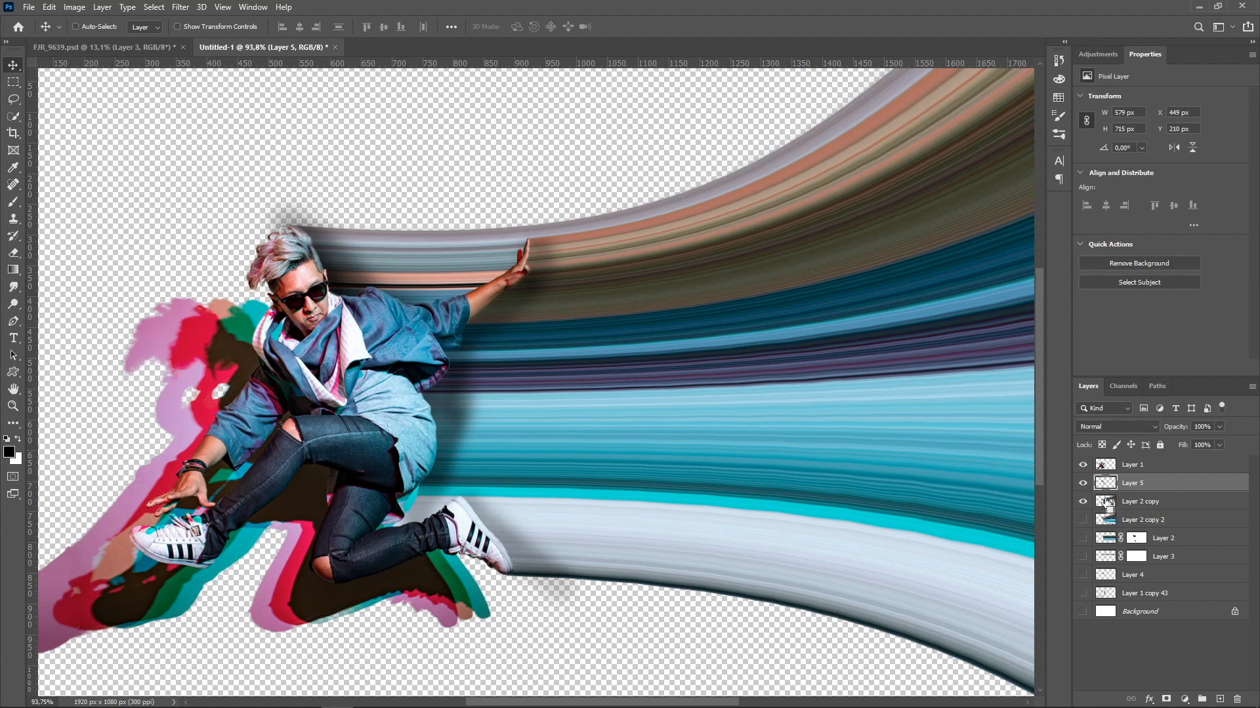
{"action": "left_click", "coordinate": [1108, 503], "text": "ctrl"}
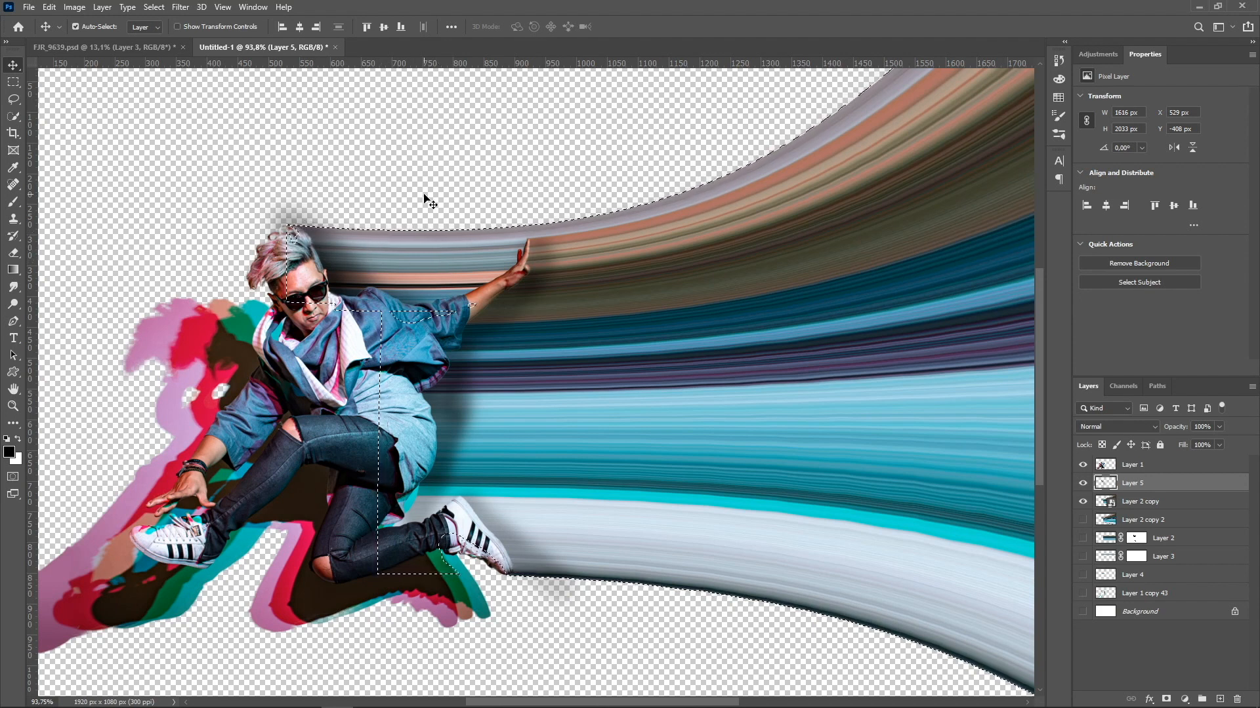
{"action": "key", "text": "ctrl+shift+i"}
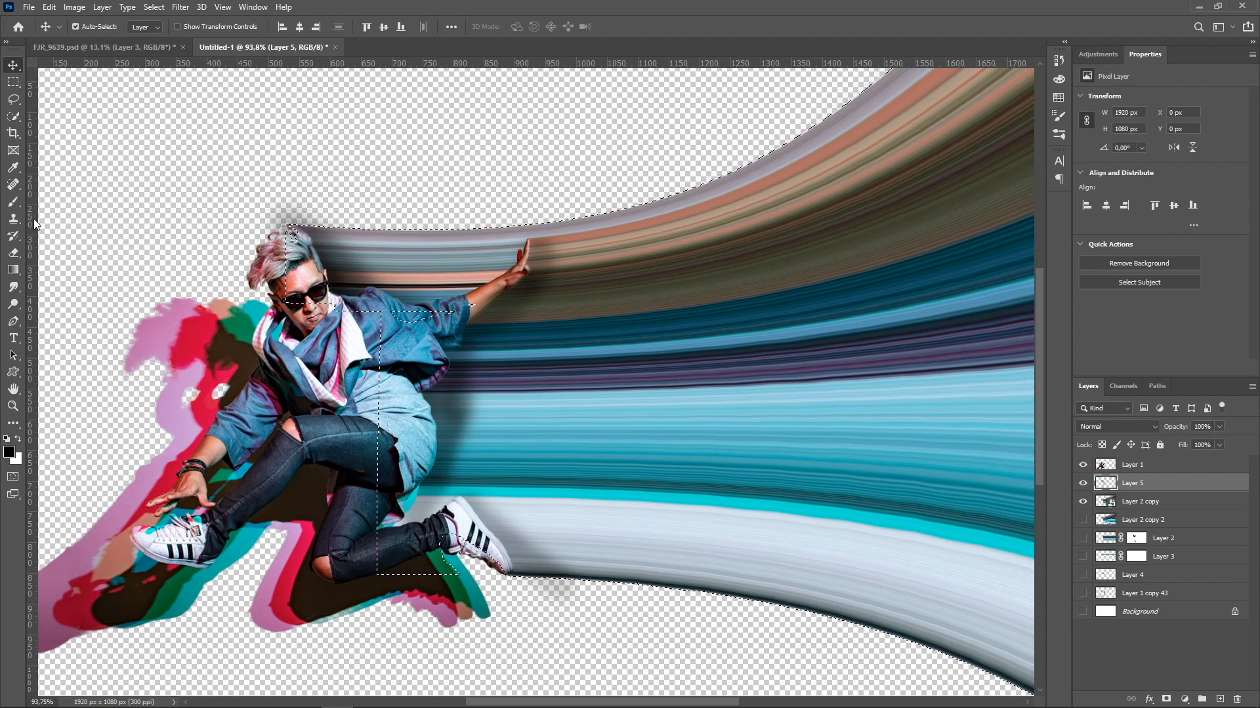
{"action": "left_click", "coordinate": [13, 252]}
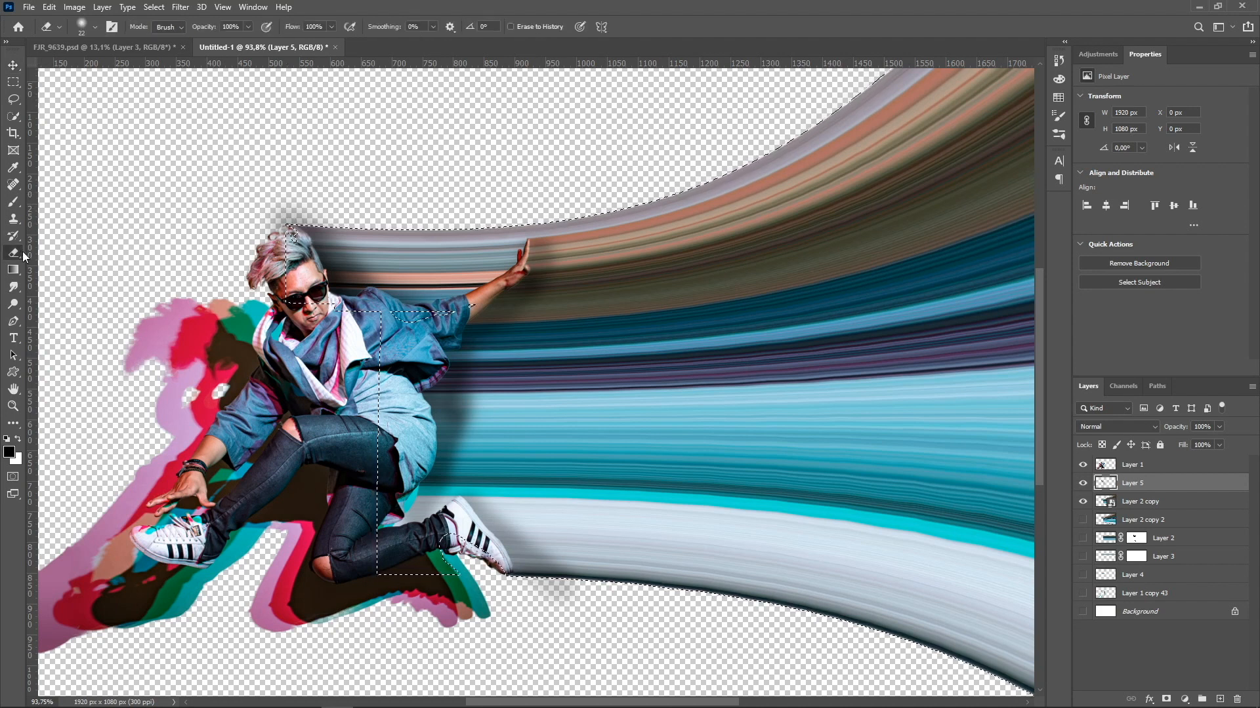
{"action": "right_click", "coordinate": [235, 215], "text": "alt"}
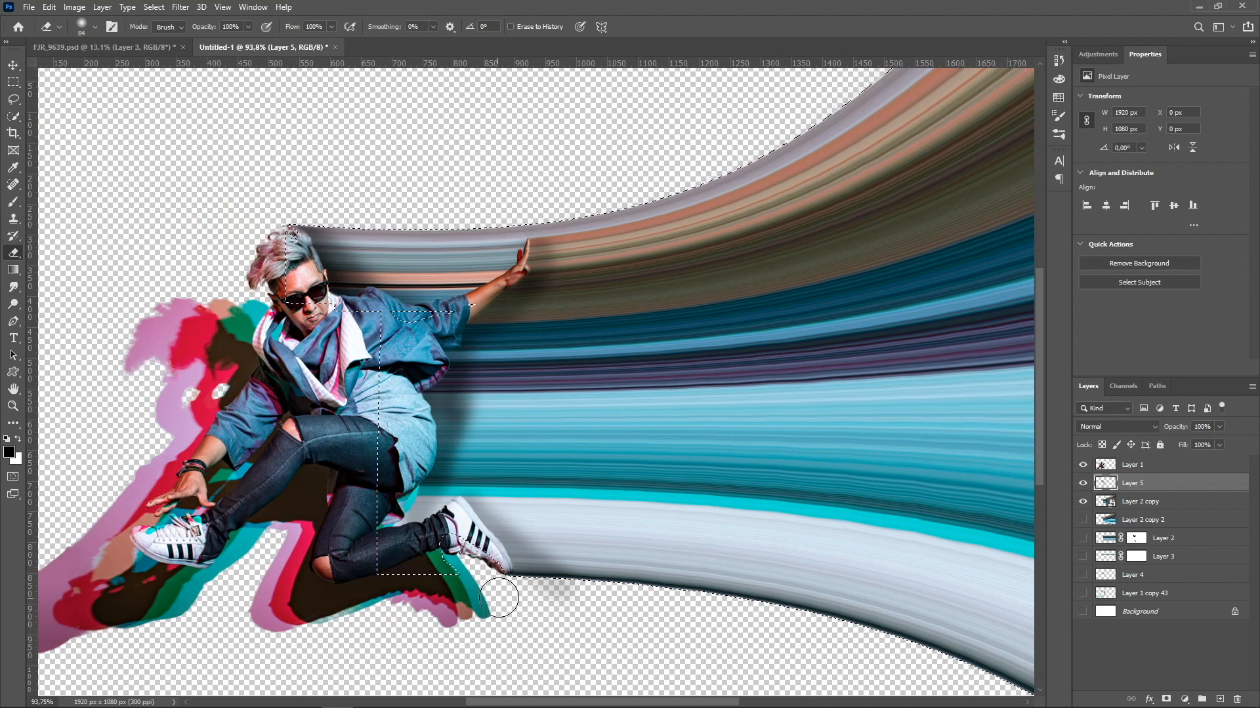
{"action": "left_click_drag", "start_coordinate": [533, 594], "coordinate": [613, 607]}
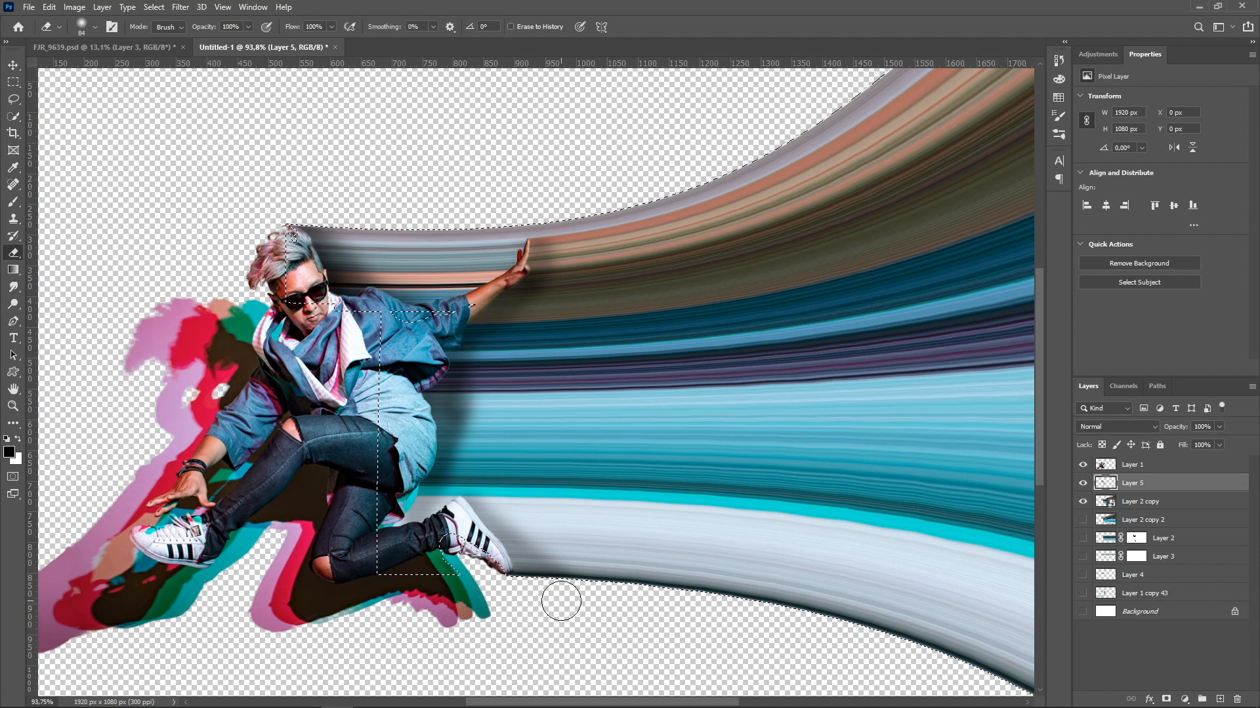
{"action": "key", "text": "v"}
{"action": "key", "text": "ctrl+d"}
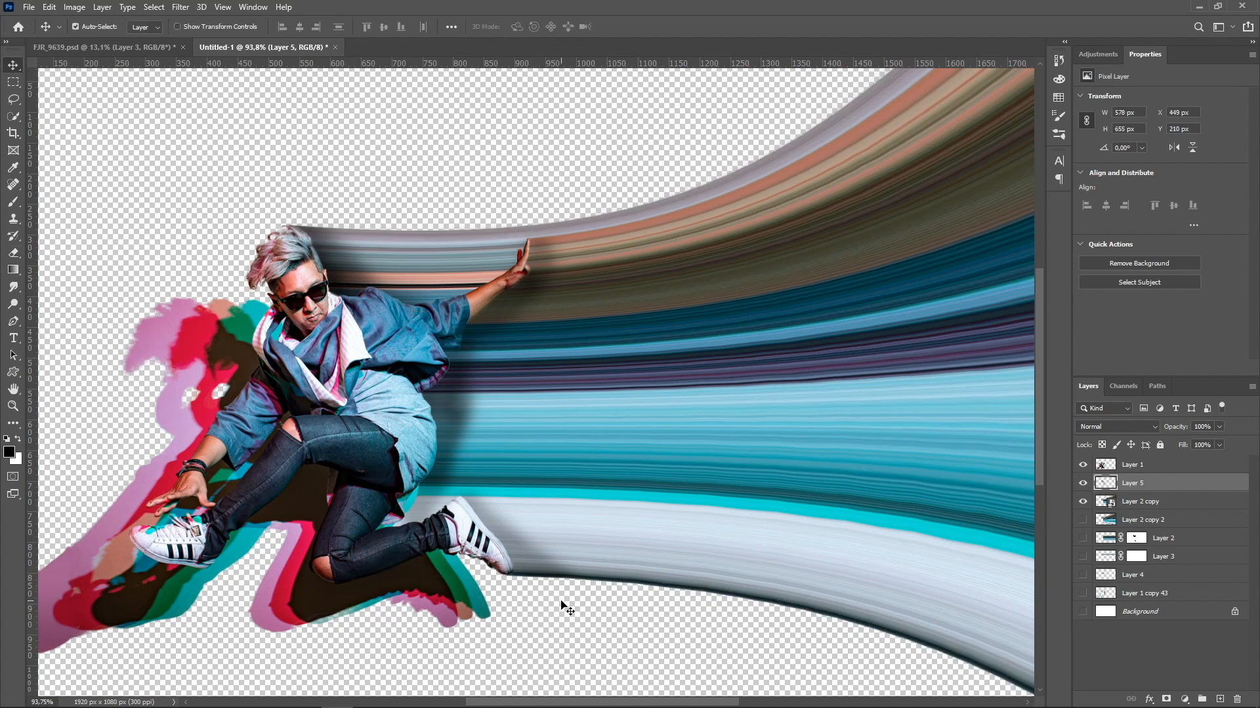
Reduce the opacity of Layer 5 to soften the shadows and rename the layer shadow.
{"action": "scroll", "coordinate": [404, 379], "scroll_direction": "down", "scroll_amount": 3}
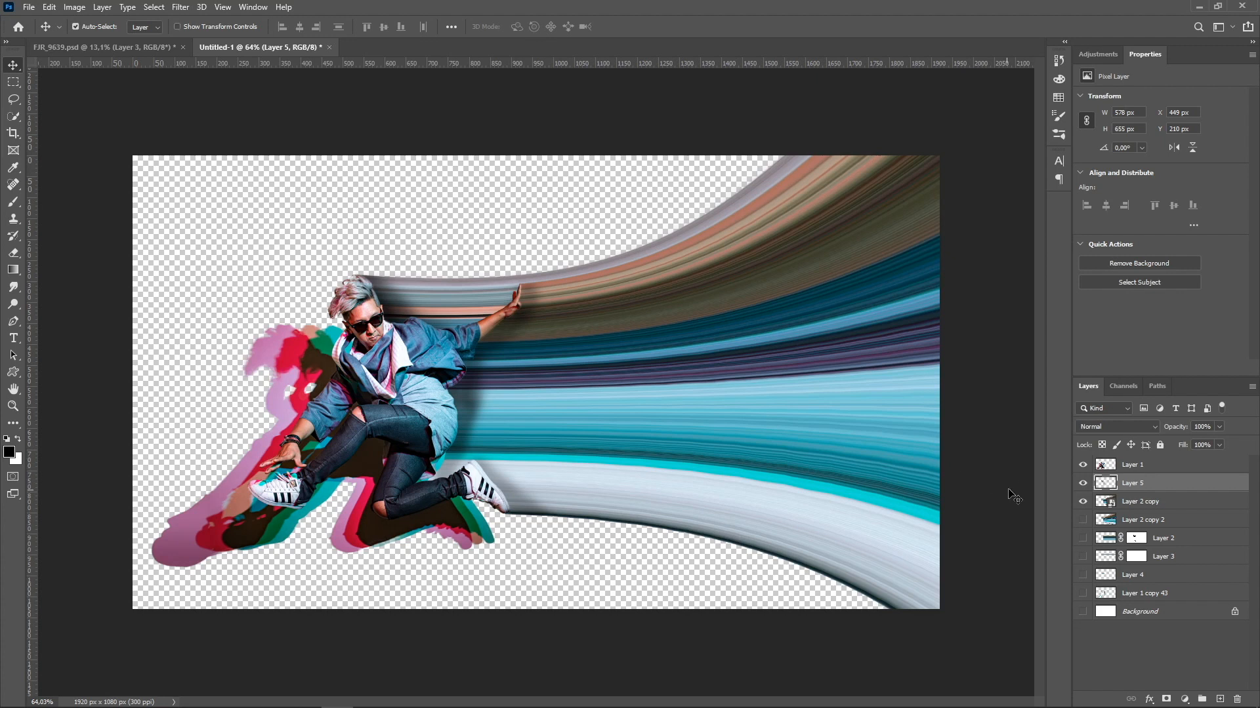
{"action": "left_click_drag", "start_coordinate": [1180, 430], "coordinate": [1169, 430]}
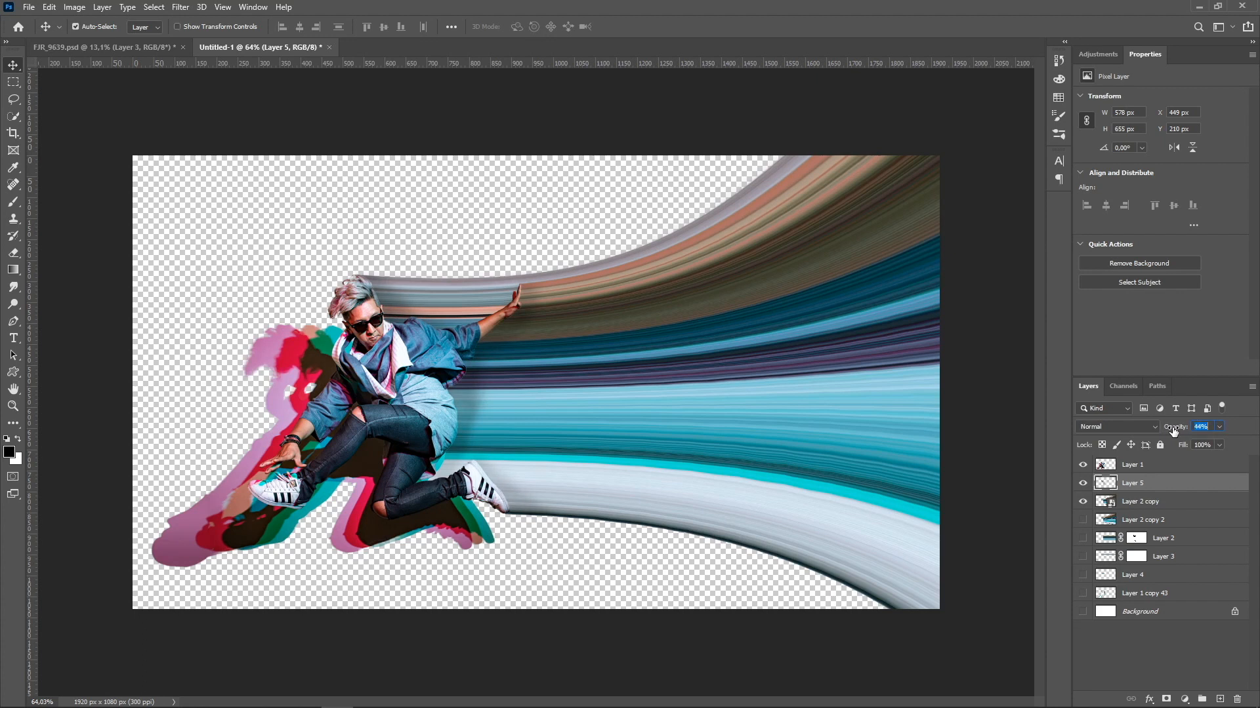
{"action": "left_click_drag", "start_coordinate": [1173, 430], "coordinate": [1175, 431]}
{"action": "double_click", "coordinate": [1133, 484]}
{"action": "type", "text": "shadow"}
{"action": "key", "text": "Return"}
Add a new empty layer directly above the shadow layer and name it hilight.
{"action": "left_click", "coordinate": [1218, 699]}
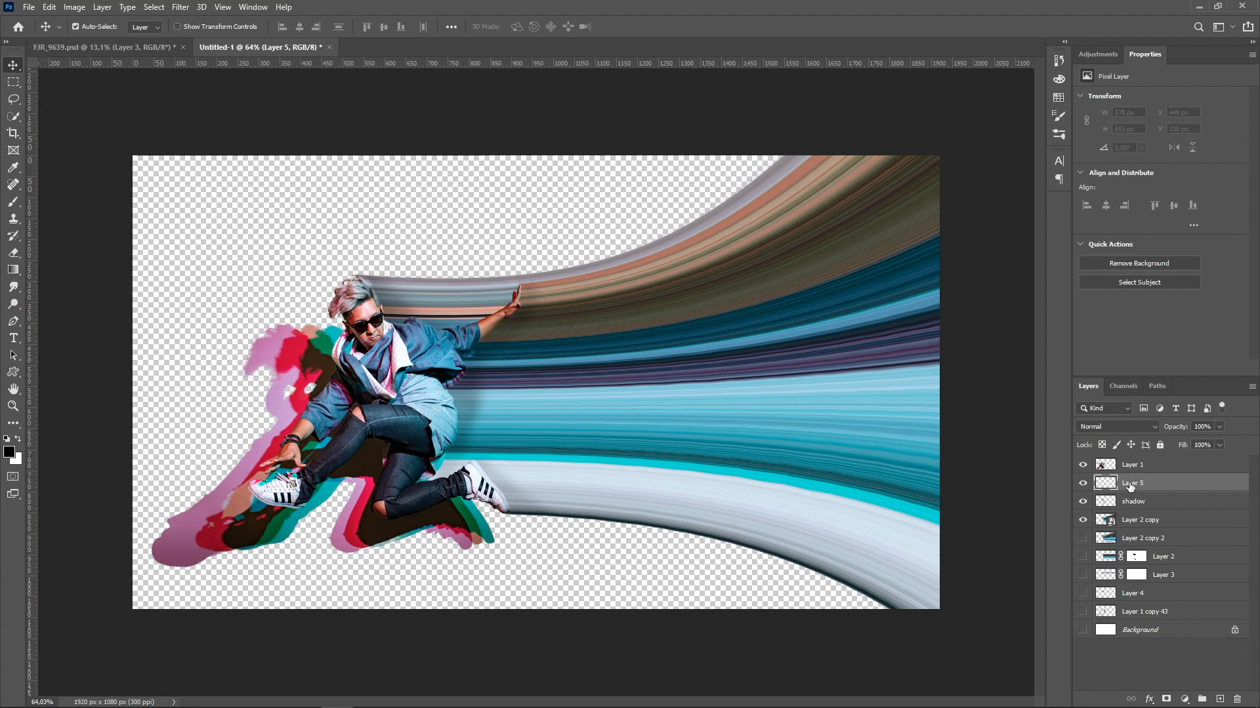
{"action": "double_click", "coordinate": [1130, 483]}
{"action": "type", "text": "hilight"}
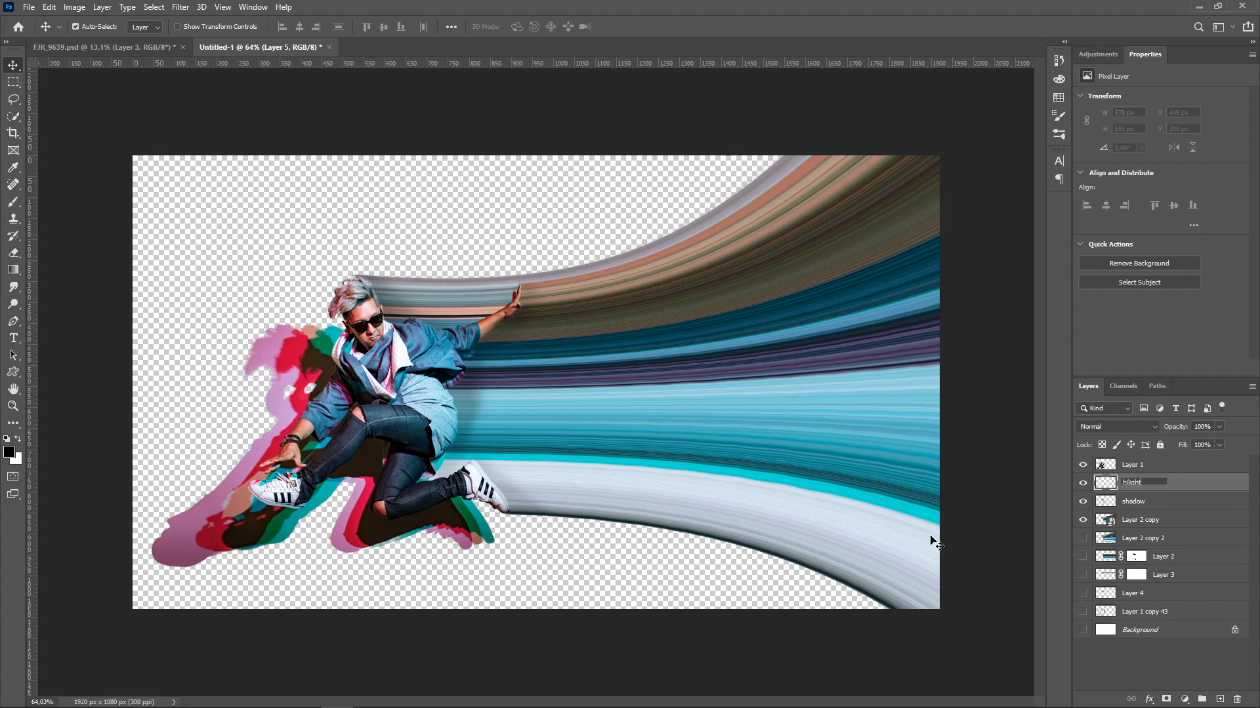
{"action": "key", "text": "Return"}
Paint a straight vertical white band across the stripes on the hilight layer with a soft 248 px brush.
{"action": "key", "text": "b"}
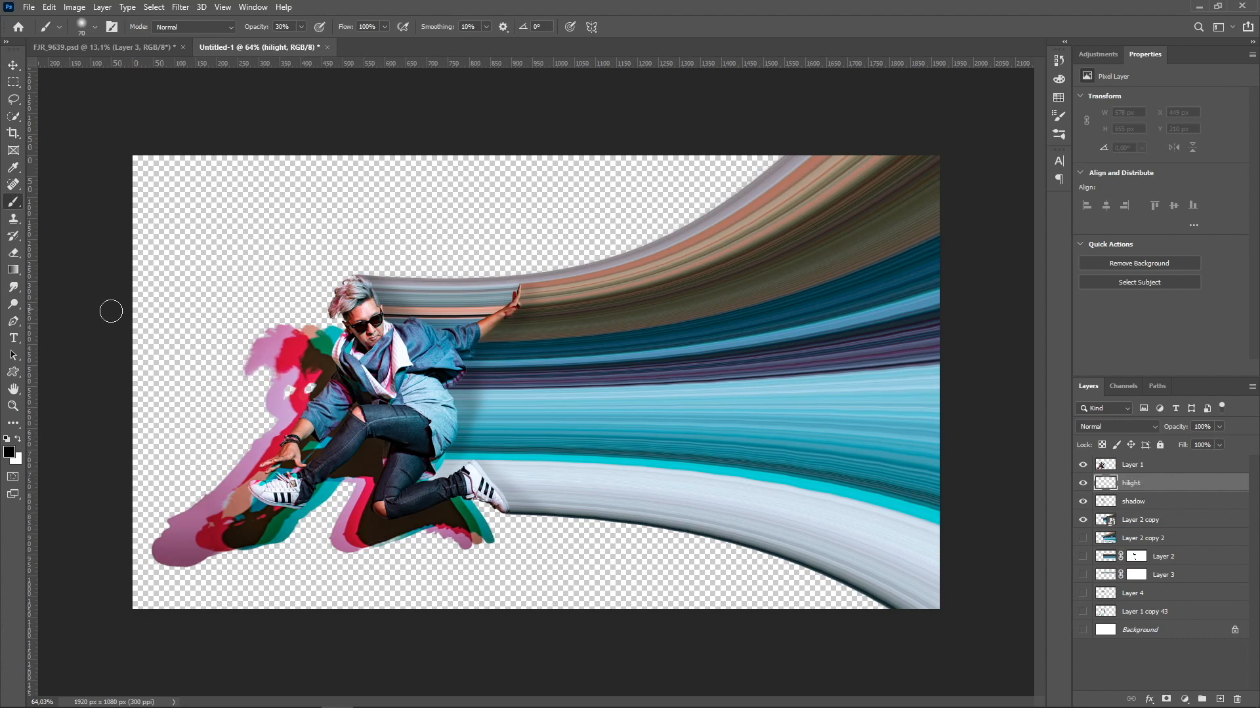
{"action": "left_click", "coordinate": [19, 440]}
{"action": "left_click_drag", "start_coordinate": [737, 369], "coordinate": [777, 364]}
{"action": "left_click_drag", "start_coordinate": [694, 181], "coordinate": [689, 175]}
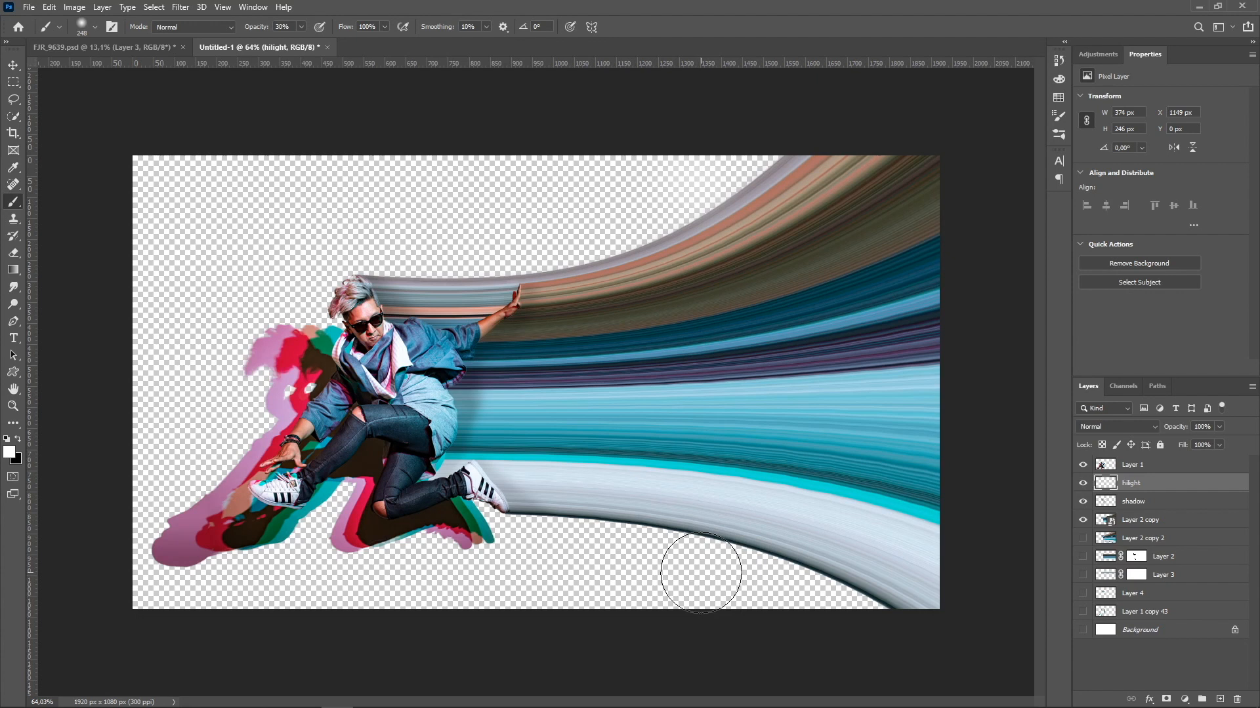
{"action": "left_click", "coordinate": [701, 572], "text": "shift"}
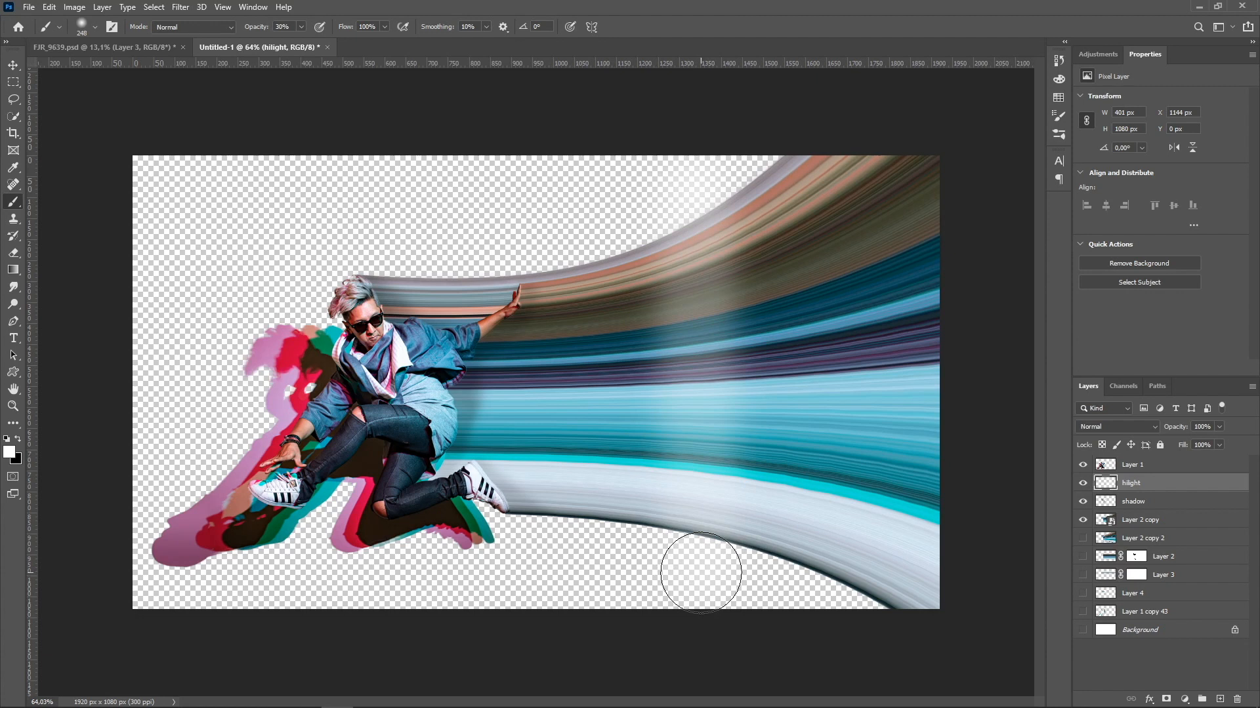
Widen the white band with a straight 332 px stroke and brighten its centre with a straight 75 px stroke.
{"action": "key", "text": "l"}
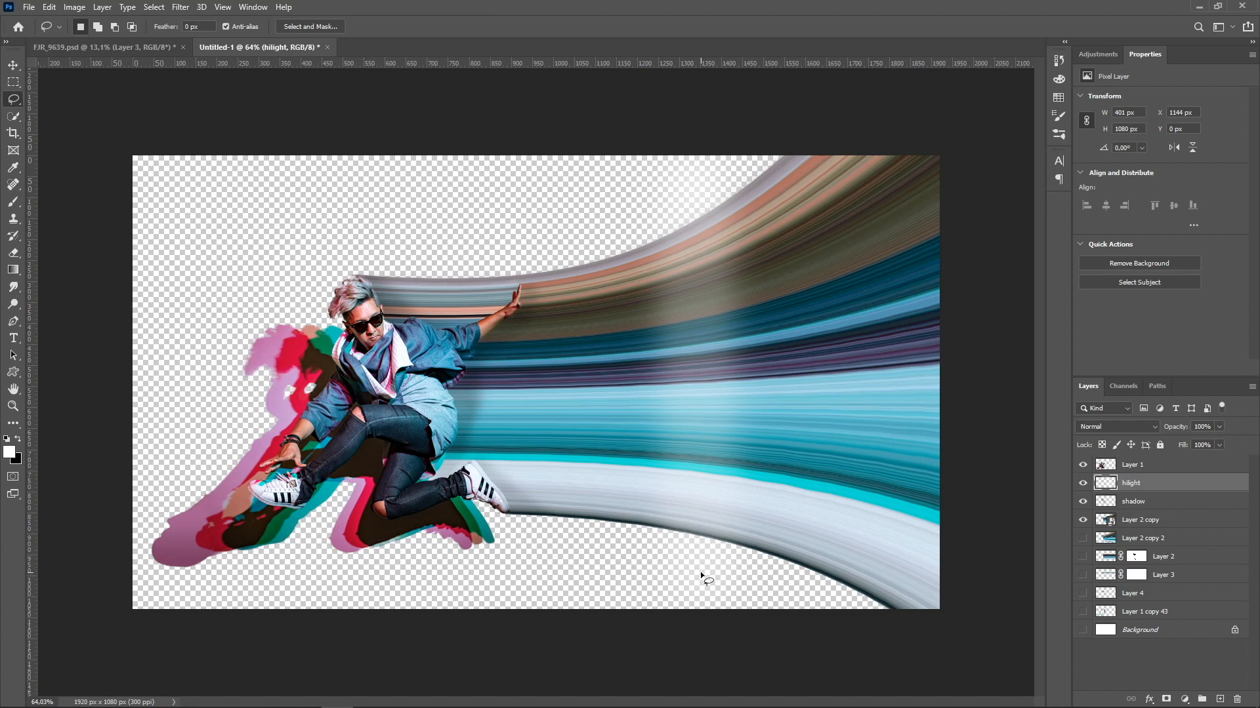
{"action": "key", "text": "b"}
{"action": "left_click_drag", "start_coordinate": [700, 572], "coordinate": [721, 571]}
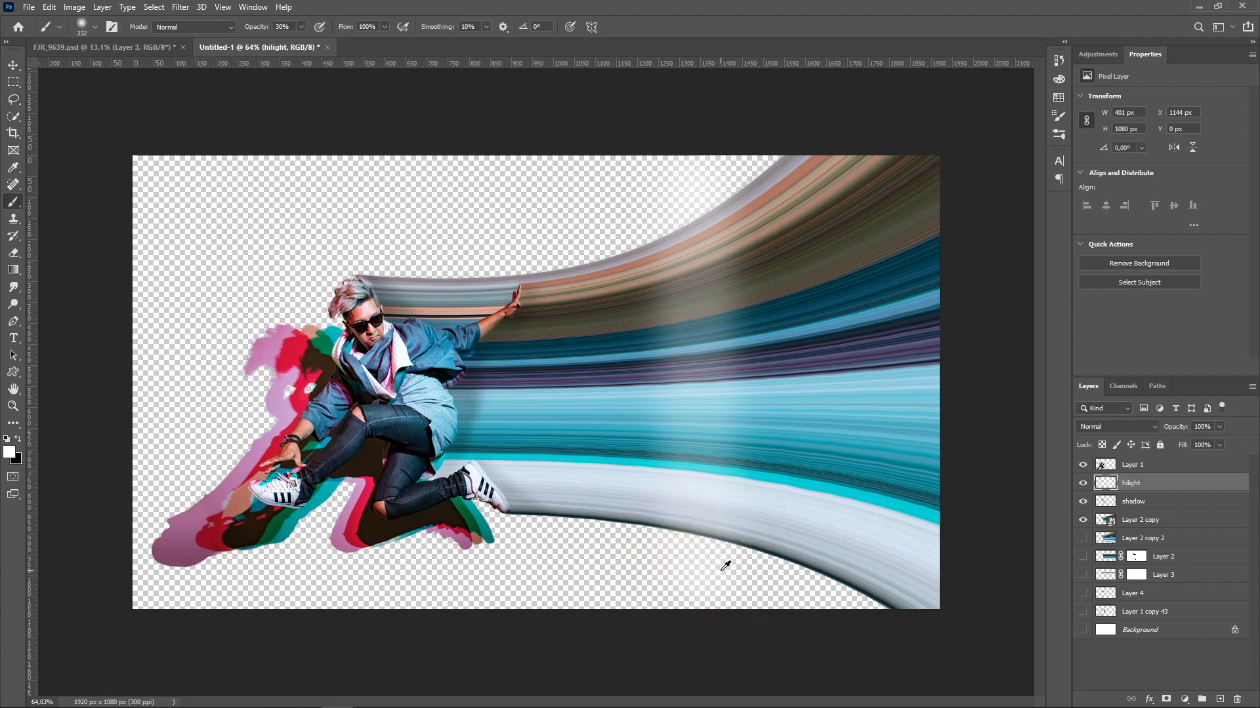
{"action": "left_click", "coordinate": [706, 571]}
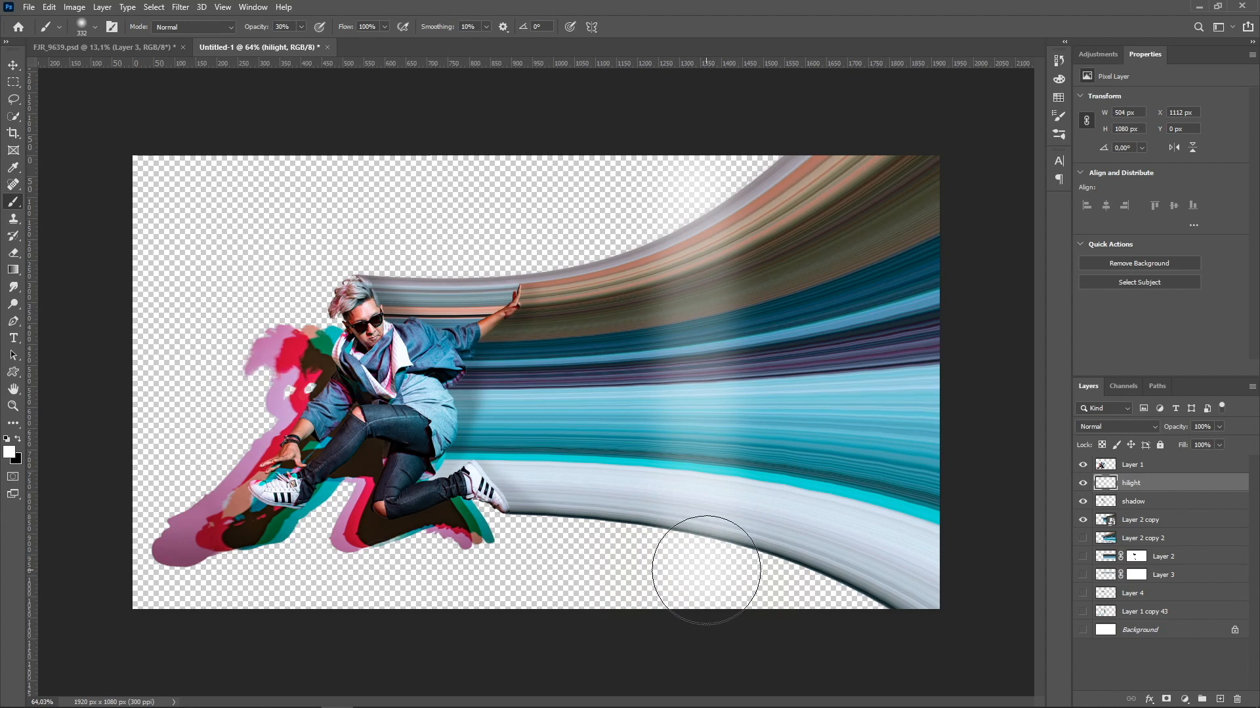
{"action": "left_click", "coordinate": [695, 189], "text": "shift"}
{"action": "key", "text": "bracketleft"}
{"action": "left_click_drag", "start_coordinate": [695, 187], "coordinate": [646, 195]}
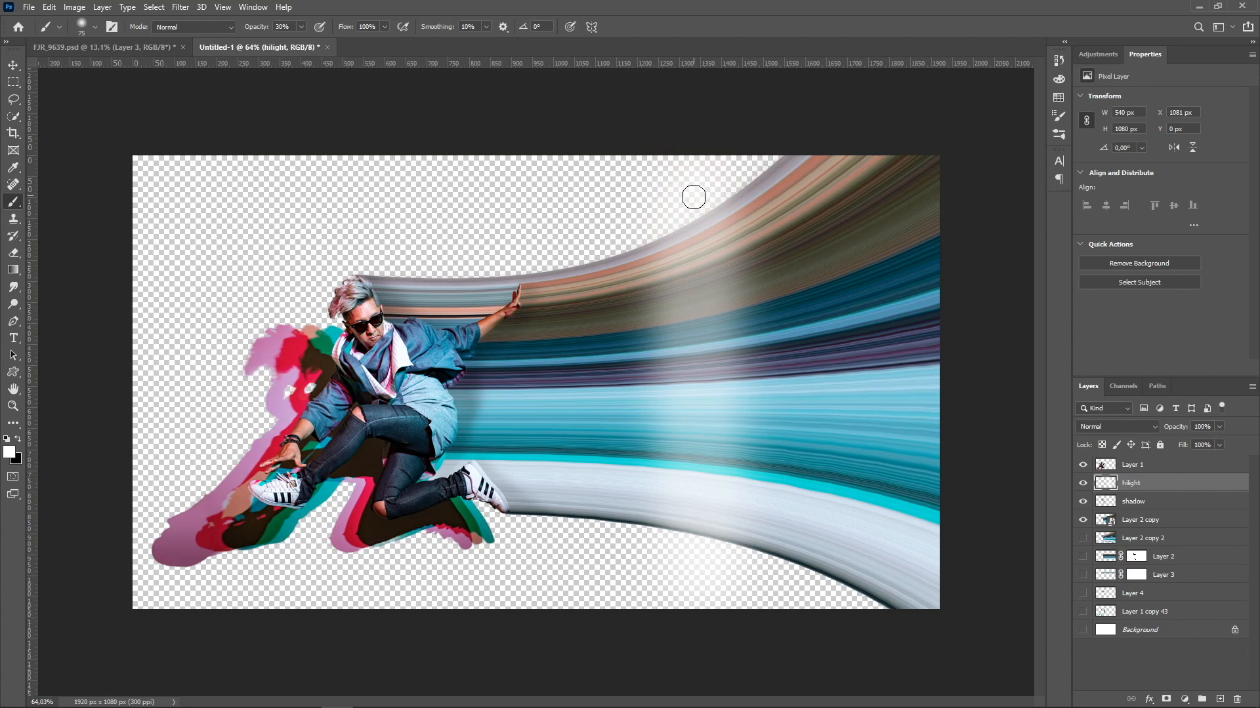
{"action": "left_click", "coordinate": [701, 570], "text": "shift"}
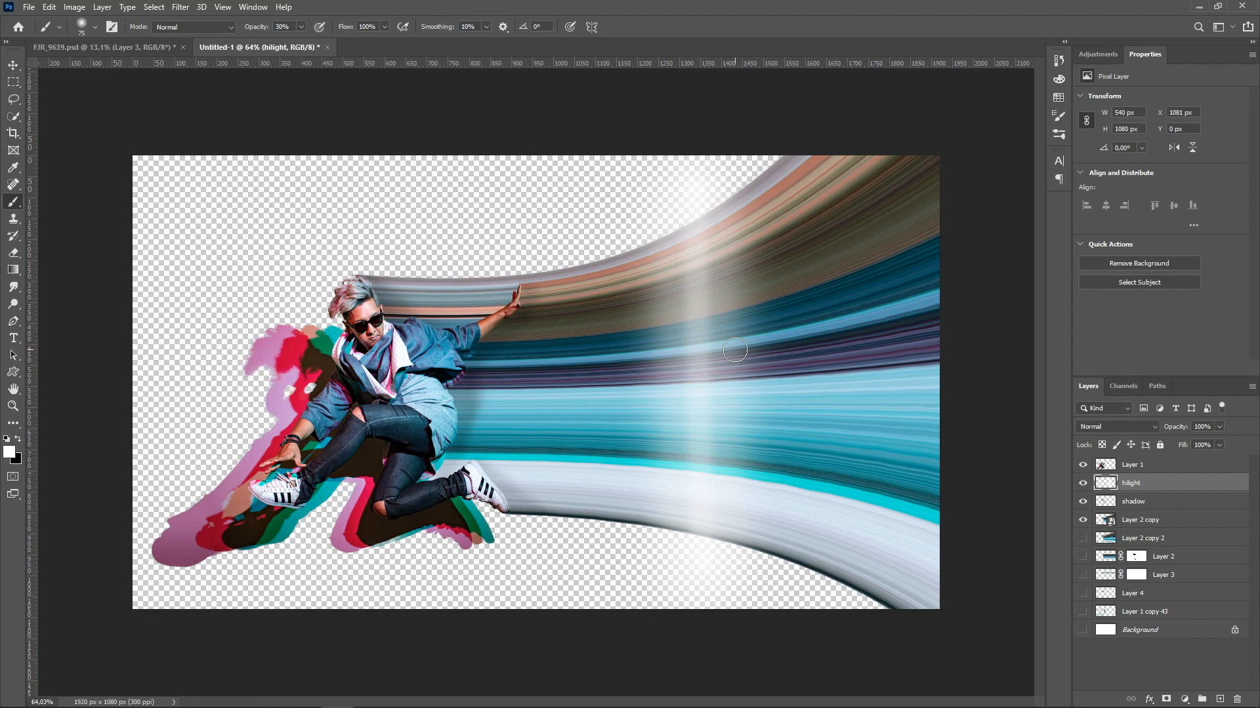
Set the opacity of the hilight layer to 70%.
{"action": "key", "text": "v"}
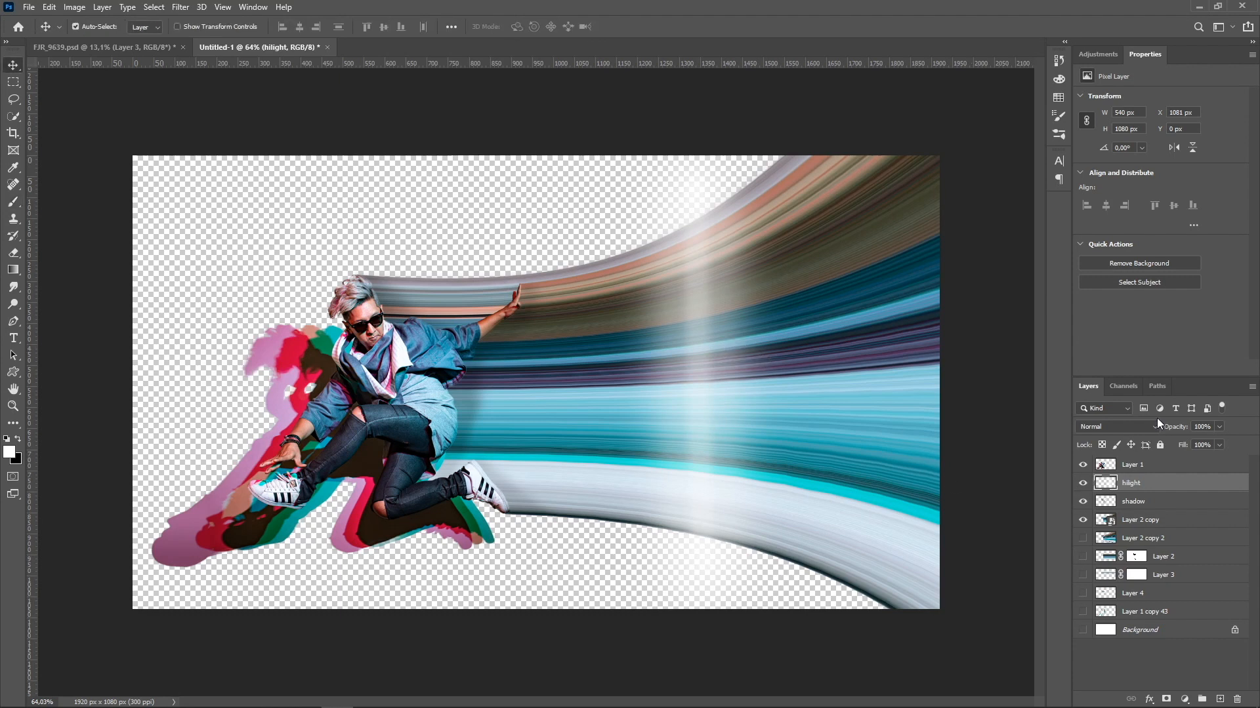
{"action": "left_click_drag", "start_coordinate": [1180, 429], "coordinate": [1168, 430]}
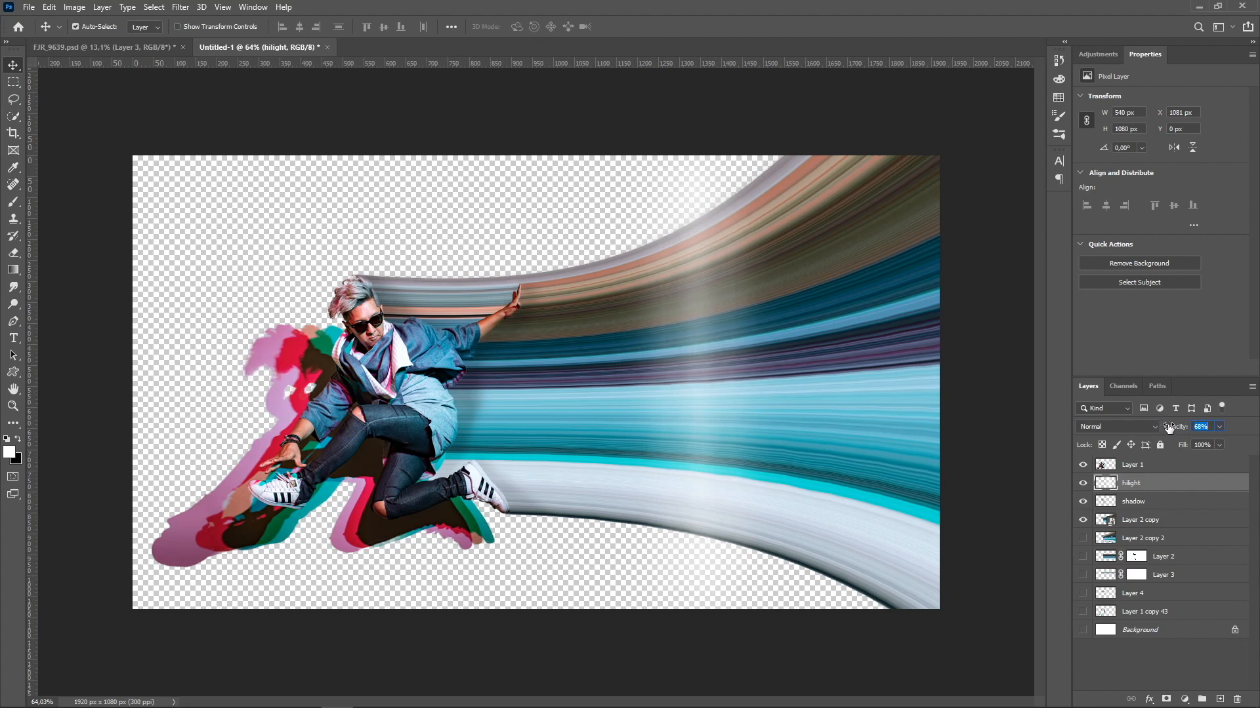
{"action": "left_click_drag", "start_coordinate": [1170, 428], "coordinate": [1173, 427]}
Apply a Gaussian Blur with a small radius to the hilight layer, fine-tuning the radius against the previewed white band.
{"action": "left_click", "coordinate": [181, 7]}
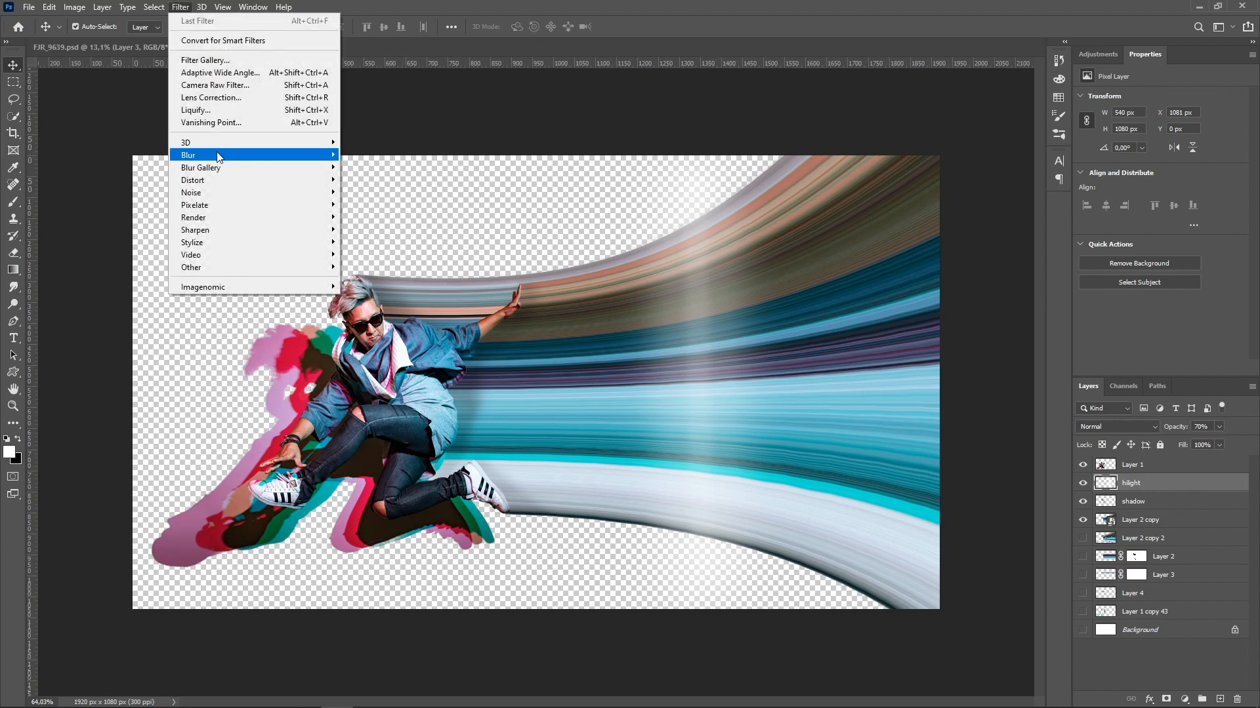
{"action": "mouse_move", "coordinate": [218, 158]}
{"action": "left_click", "coordinate": [372, 204]}
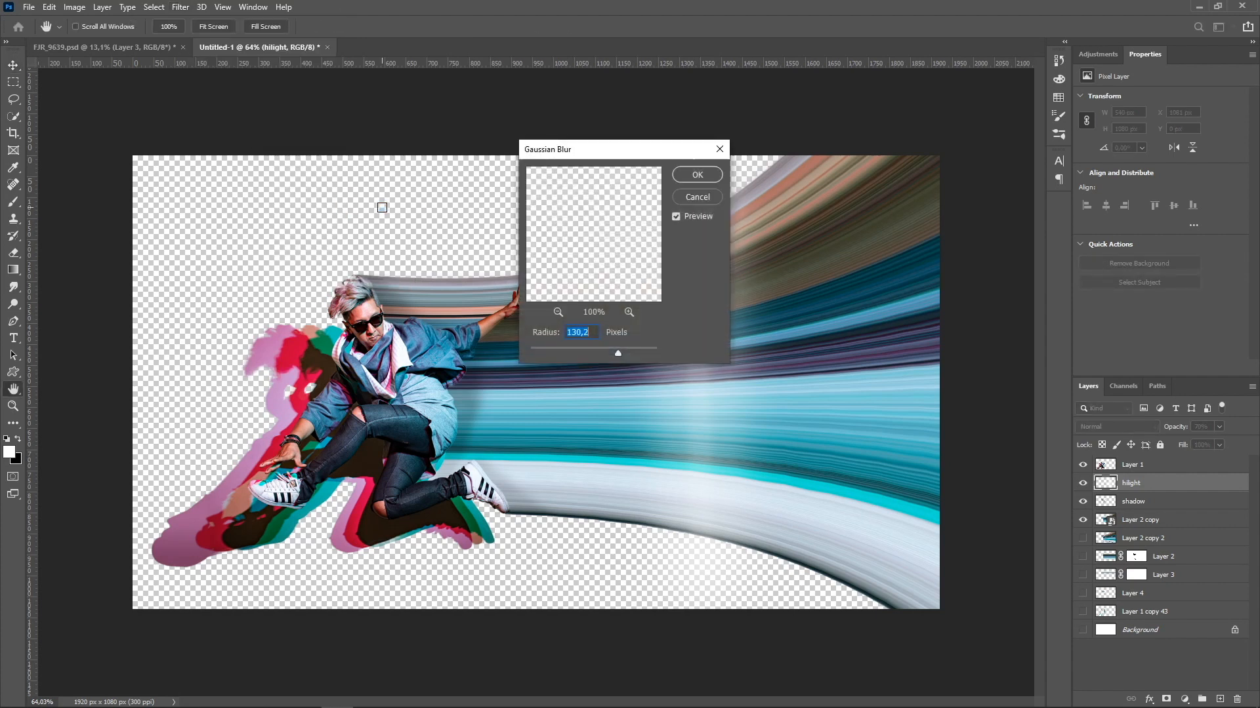
{"action": "left_click_drag", "start_coordinate": [591, 156], "coordinate": [343, 139]}
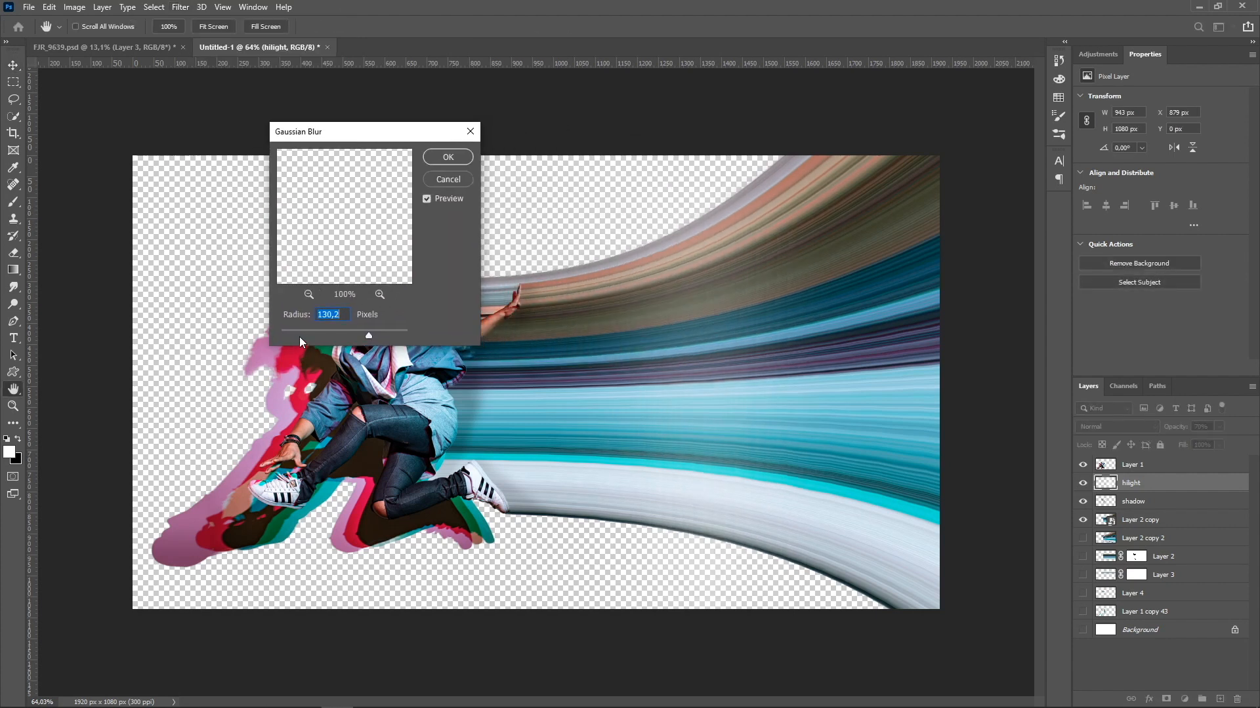
{"action": "left_click_drag", "start_coordinate": [300, 328], "coordinate": [301, 331]}
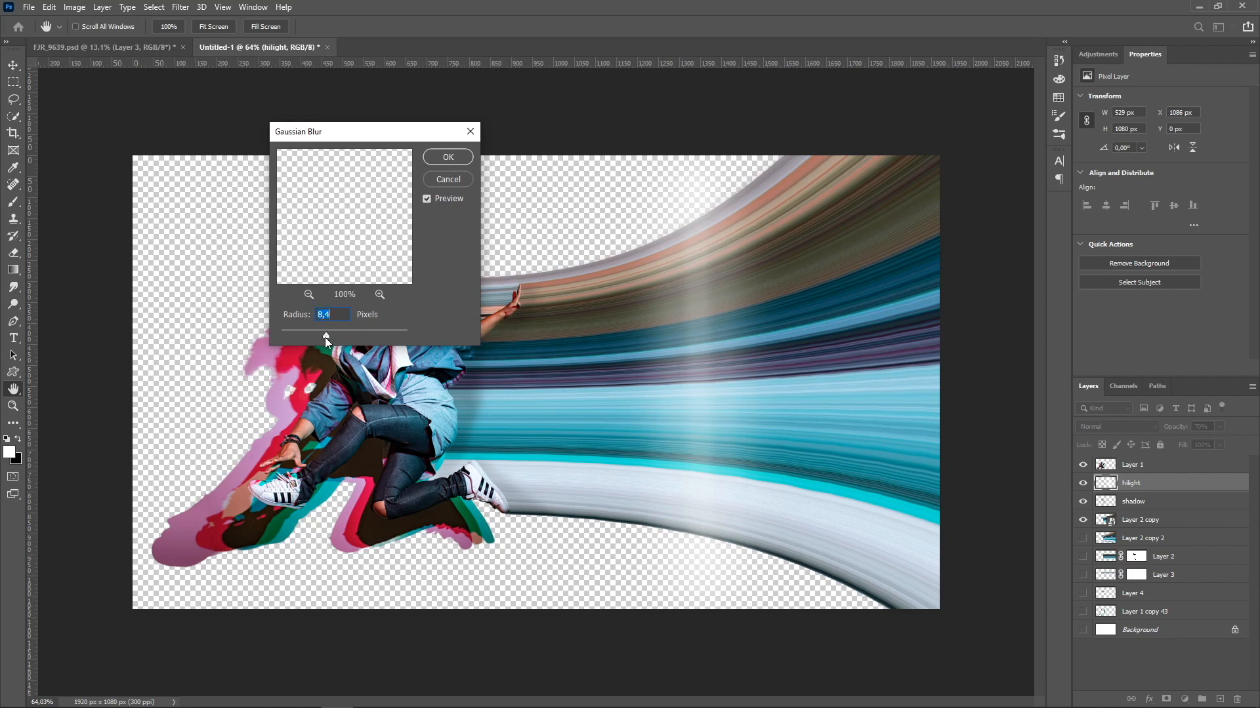
{"action": "left_click_drag", "start_coordinate": [336, 337], "coordinate": [337, 338]}
{"action": "key", "text": "Down"}
{"action": "key", "text": "Down"}
{"action": "key", "text": "Up"}
{"action": "key", "text": "Up"}
{"action": "left_click", "coordinate": [446, 156]}
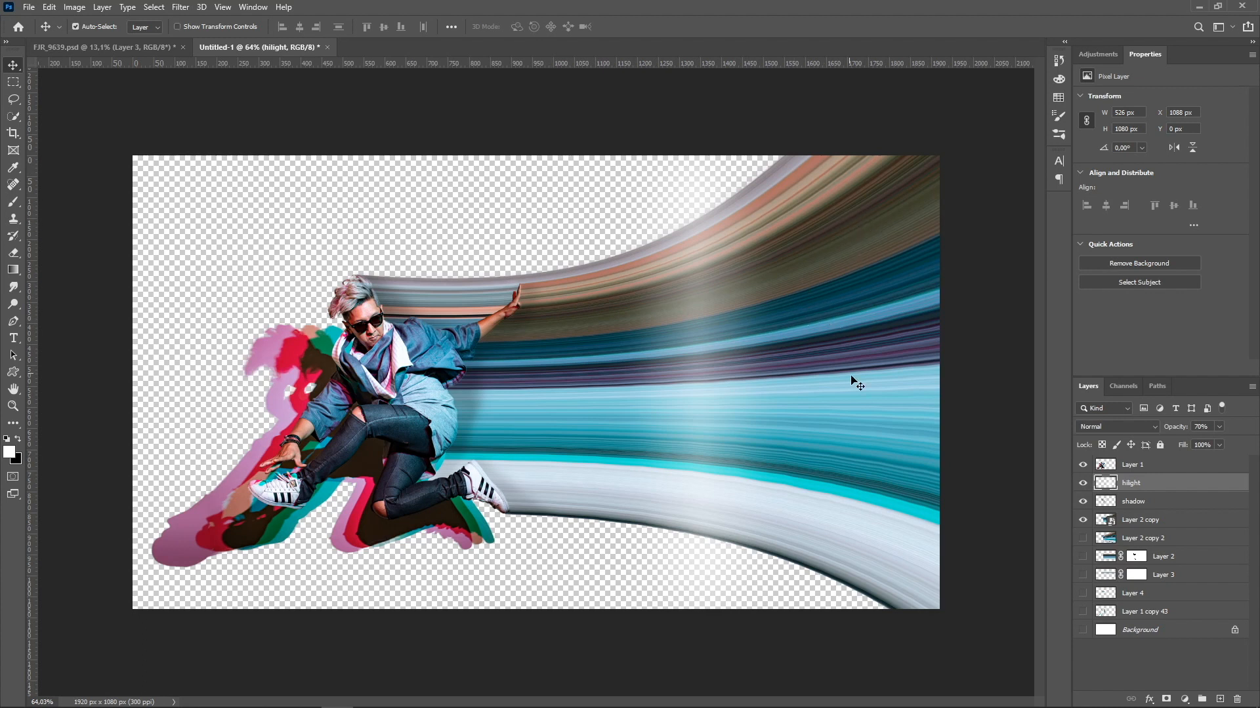
Rename the smart object Layer 2 copy as pixel stretch.
{"action": "left_click", "coordinate": [1136, 525]}
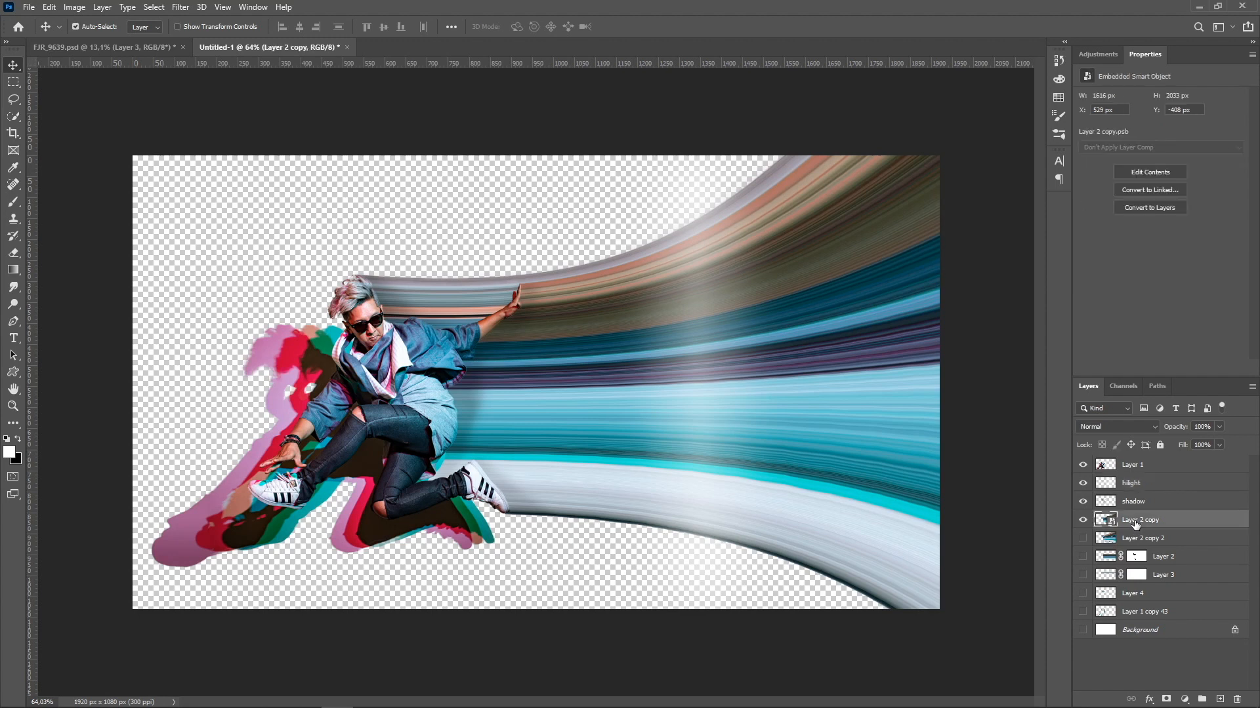
{"action": "double_click", "coordinate": [1135, 521]}
{"action": "type", "text": "bixel stretch"}
{"action": "key", "text": "Return"}
Apply a Path Blur to the pixel stretch layer, with the blur path lengthened and shifted horizontally along the middle stripes.
{"action": "left_click", "coordinate": [179, 8]}
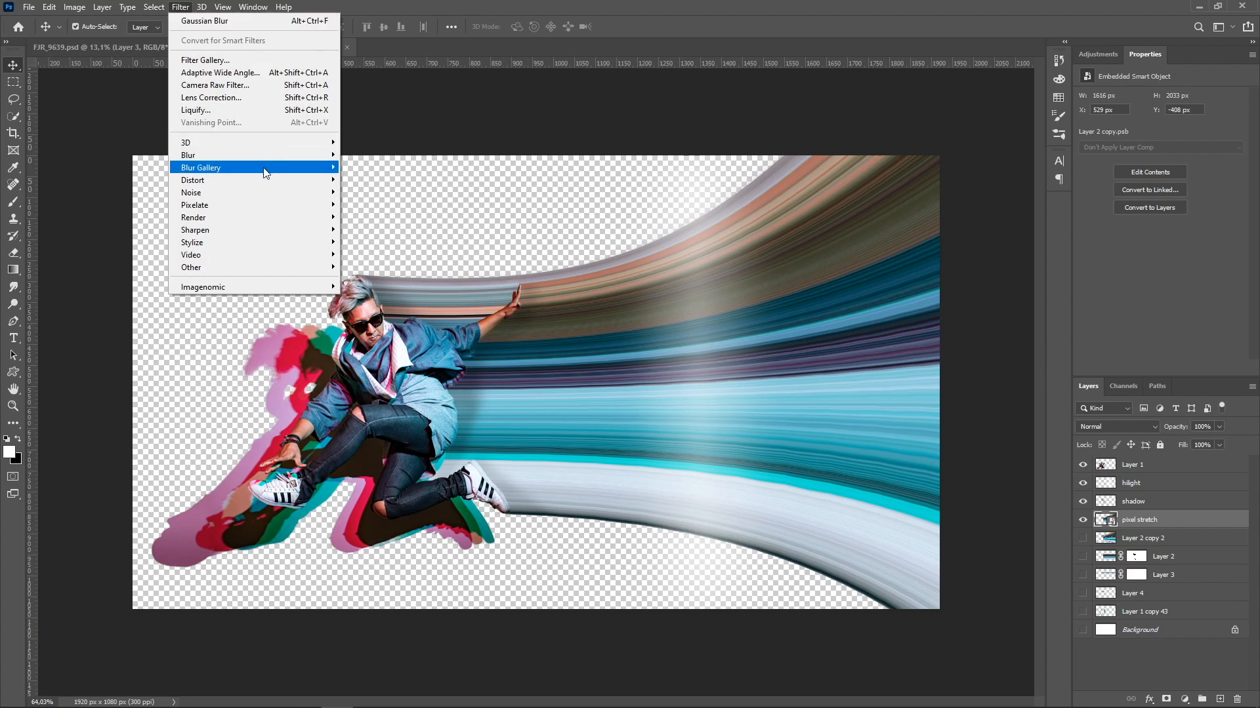
{"action": "mouse_move", "coordinate": [266, 173]}
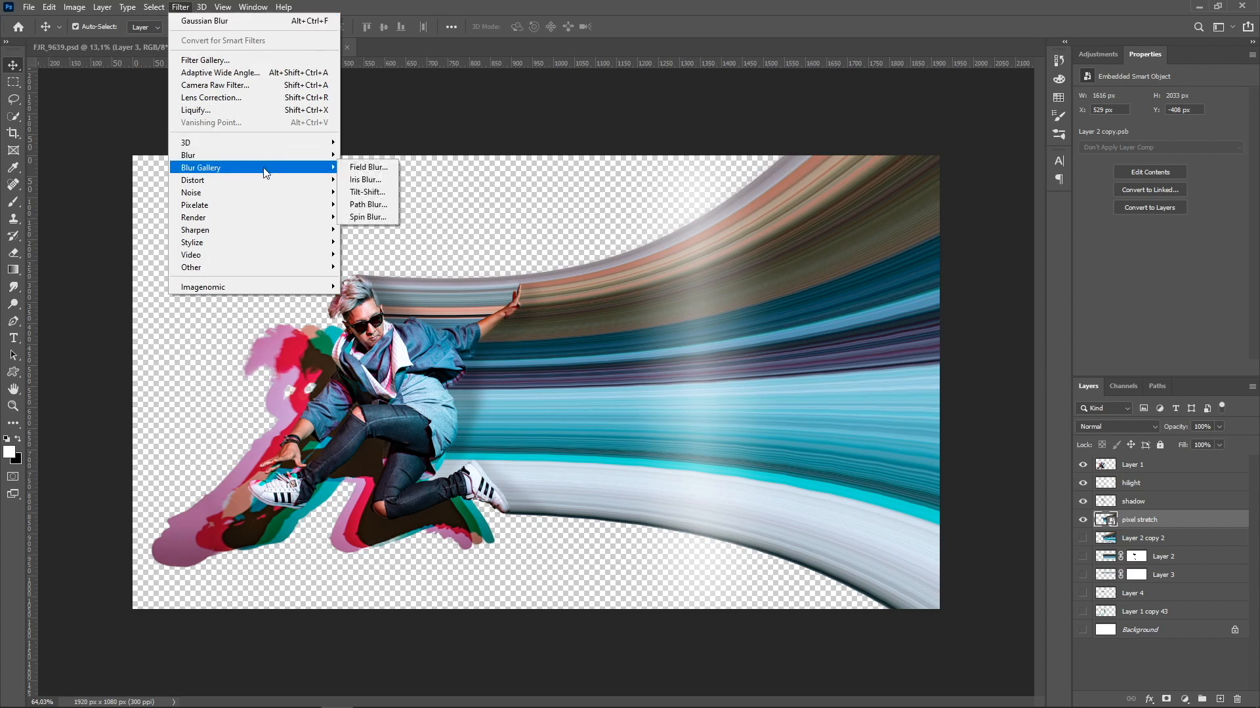
{"action": "left_click", "coordinate": [368, 205]}
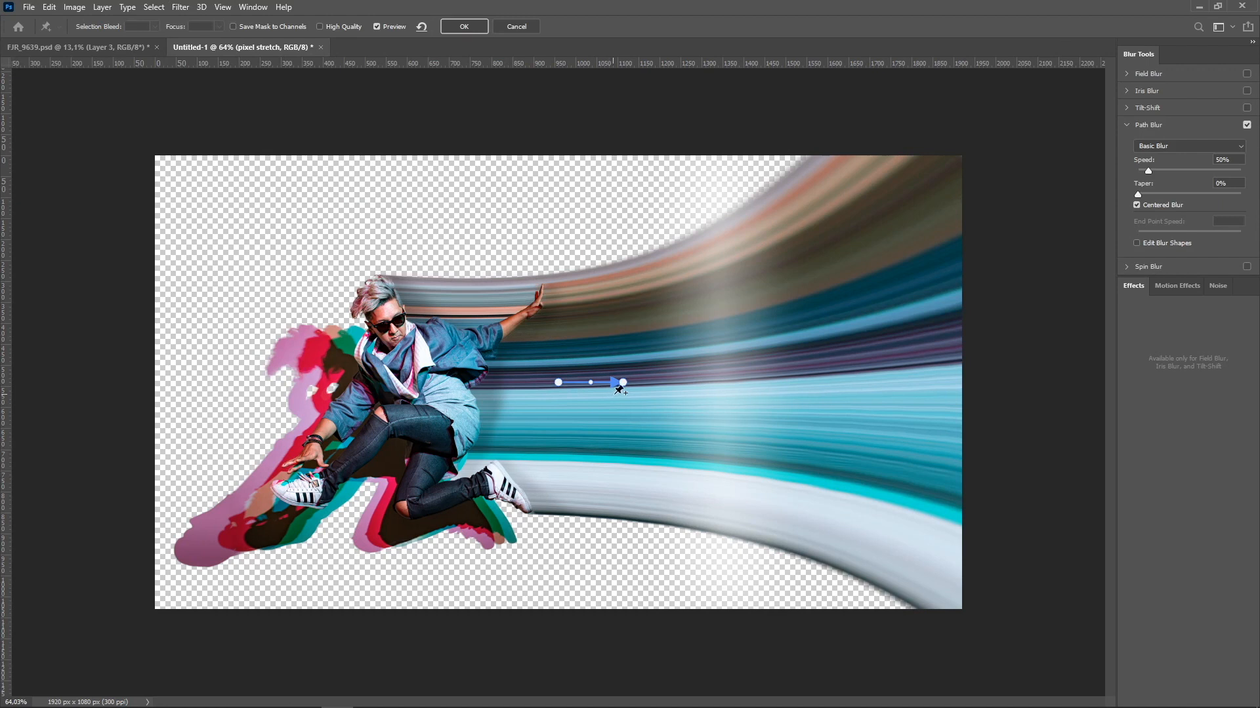
{"action": "left_click_drag", "start_coordinate": [621, 382], "coordinate": [778, 380]}
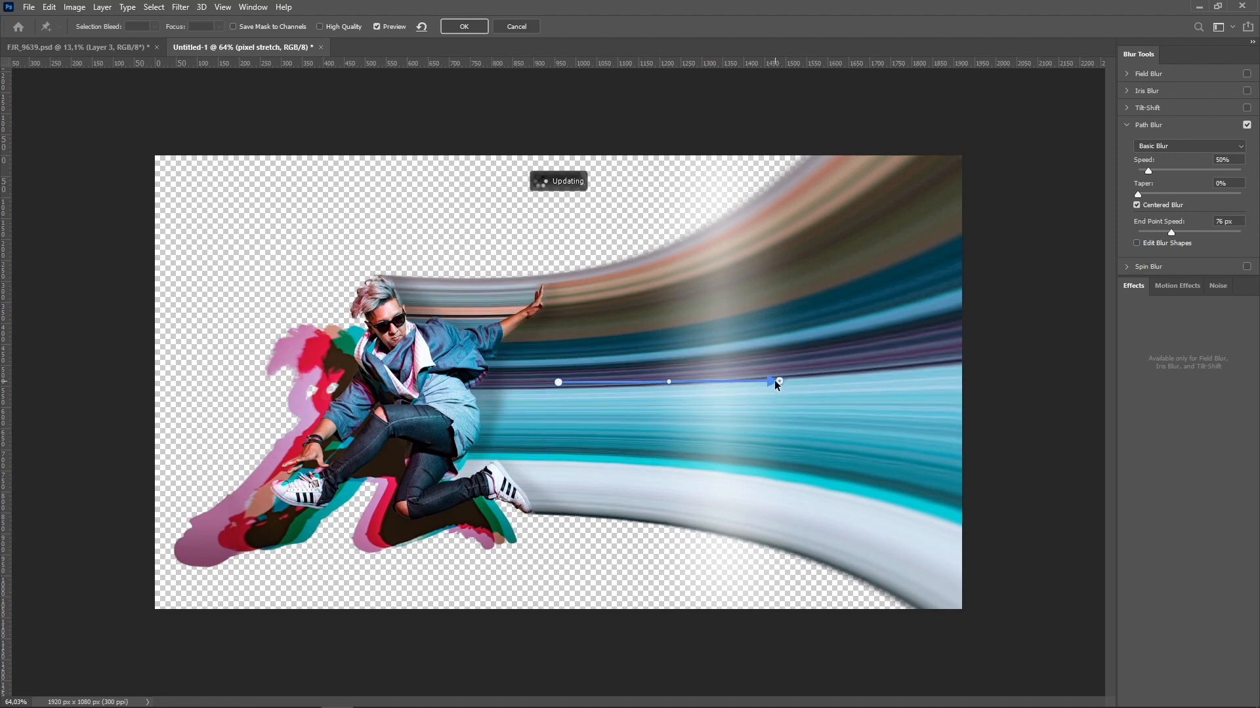
{"action": "left_click_drag", "start_coordinate": [770, 380], "coordinate": [789, 378]}
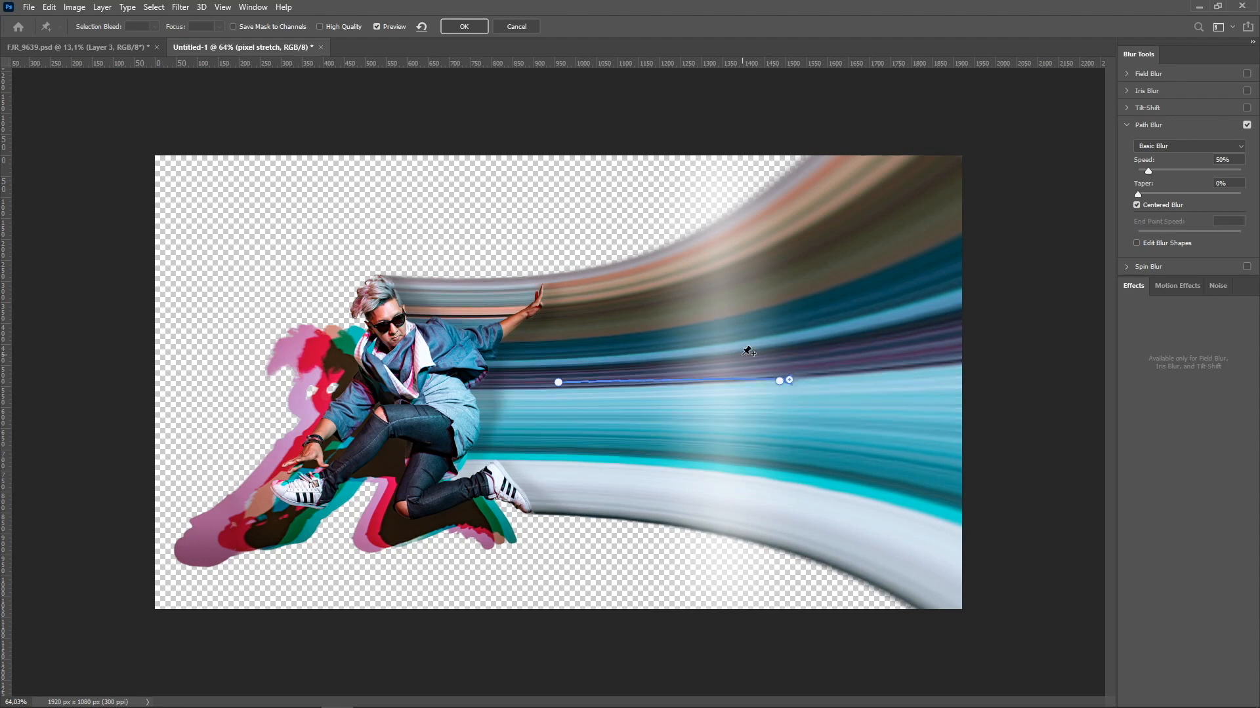
{"action": "left_click", "coordinate": [780, 381]}
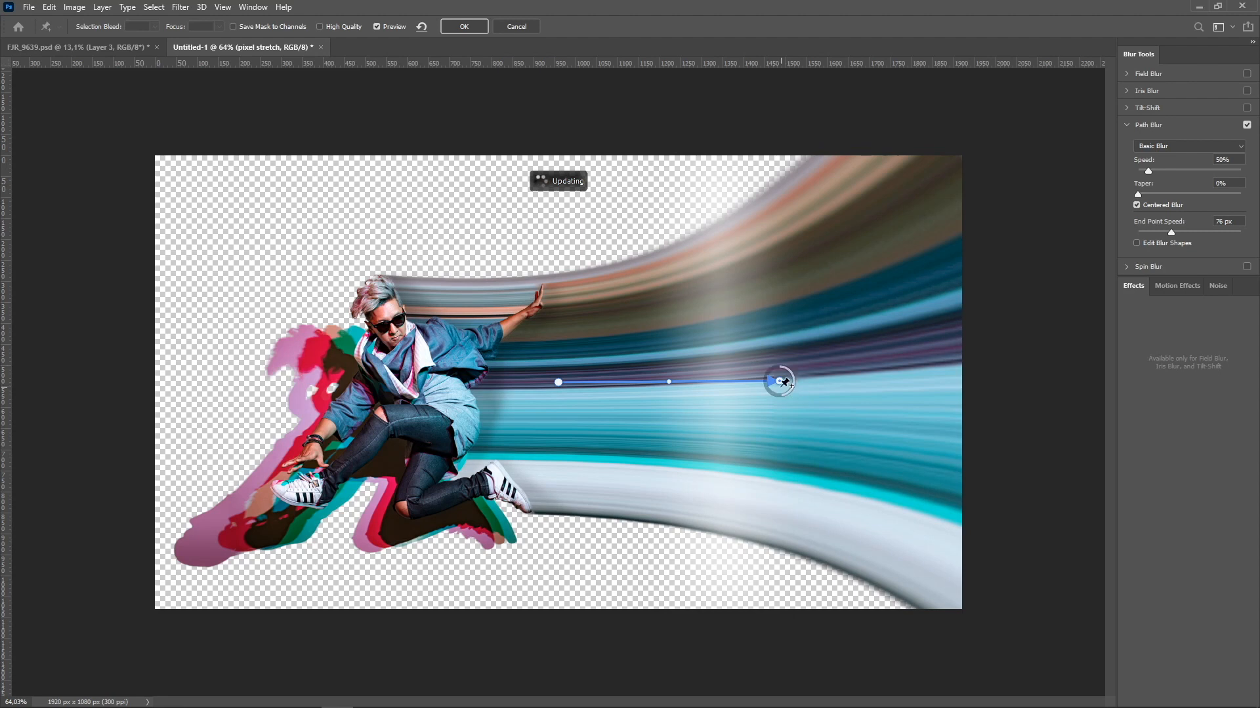
{"action": "left_click_drag", "start_coordinate": [781, 382], "coordinate": [819, 382]}
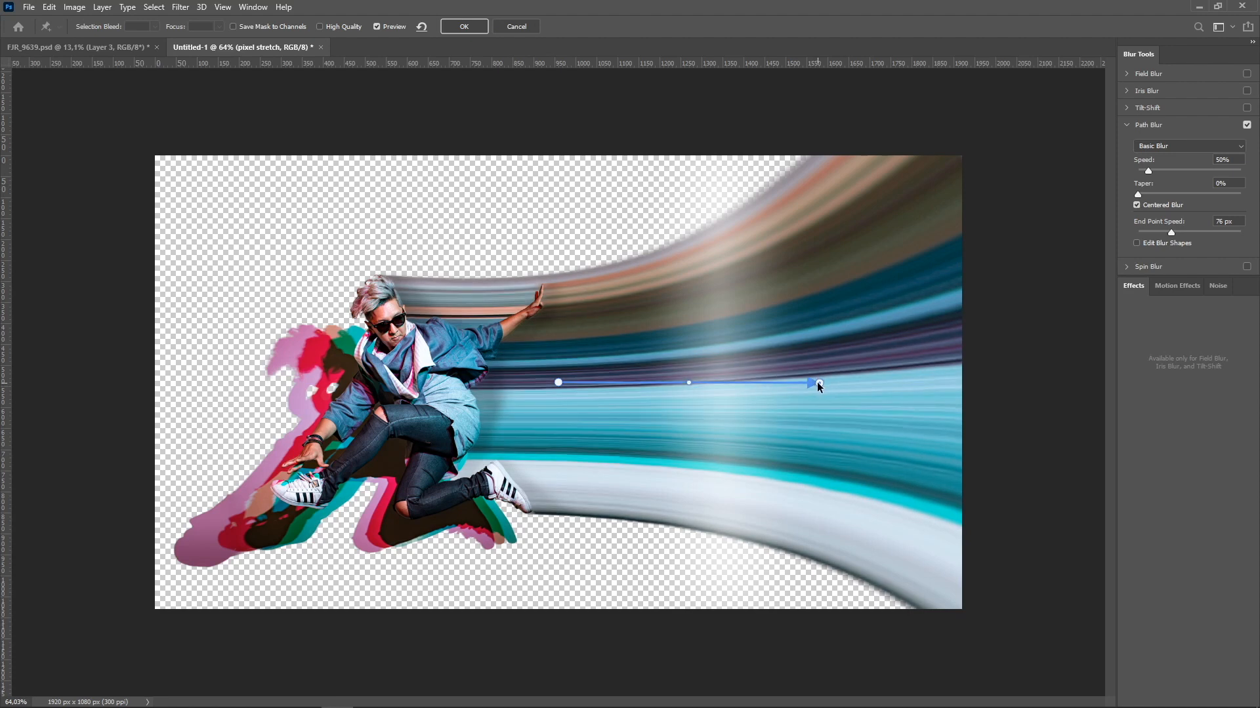
{"action": "left_click_drag", "start_coordinate": [558, 382], "coordinate": [653, 386]}
{"action": "left_click_drag", "start_coordinate": [652, 382], "coordinate": [644, 382]}
{"action": "left_click", "coordinate": [467, 29]}
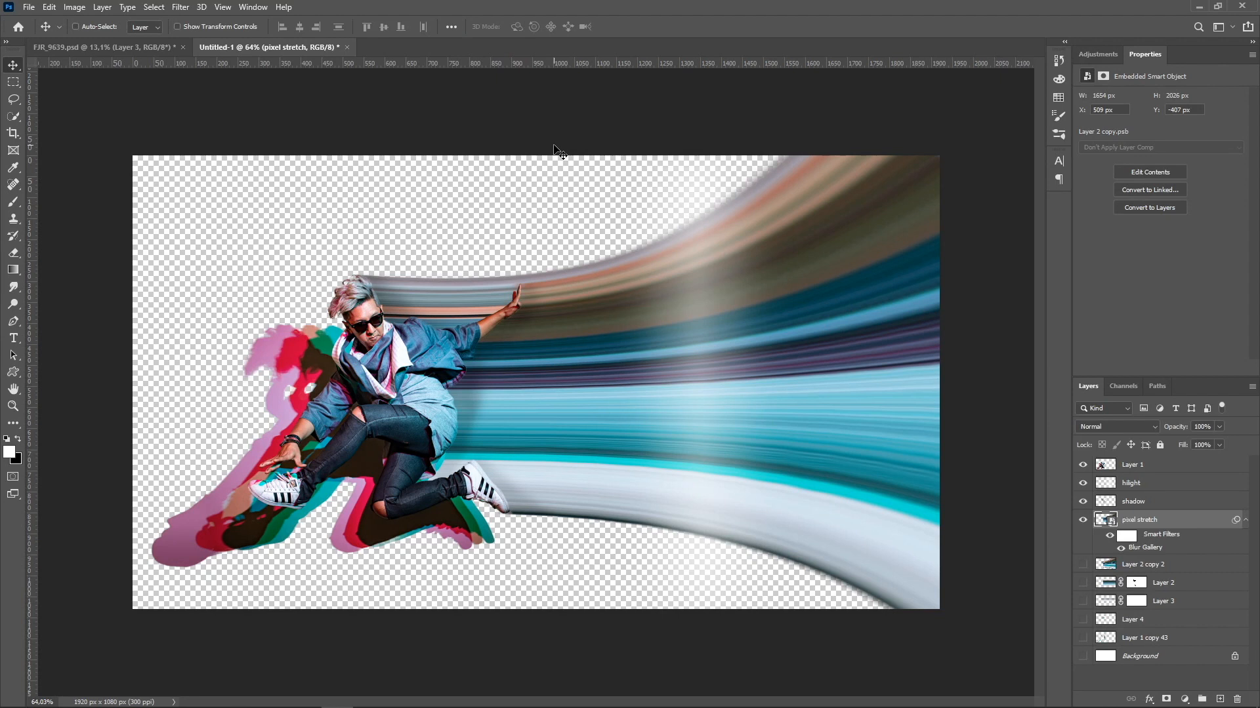
Add a Solid Color fill layer in pale yellow e4e980 and place it directly below the pixel stretch layer.
{"action": "scroll", "coordinate": [559, 152], "scroll_direction": "up", "scroll_amount": 2}
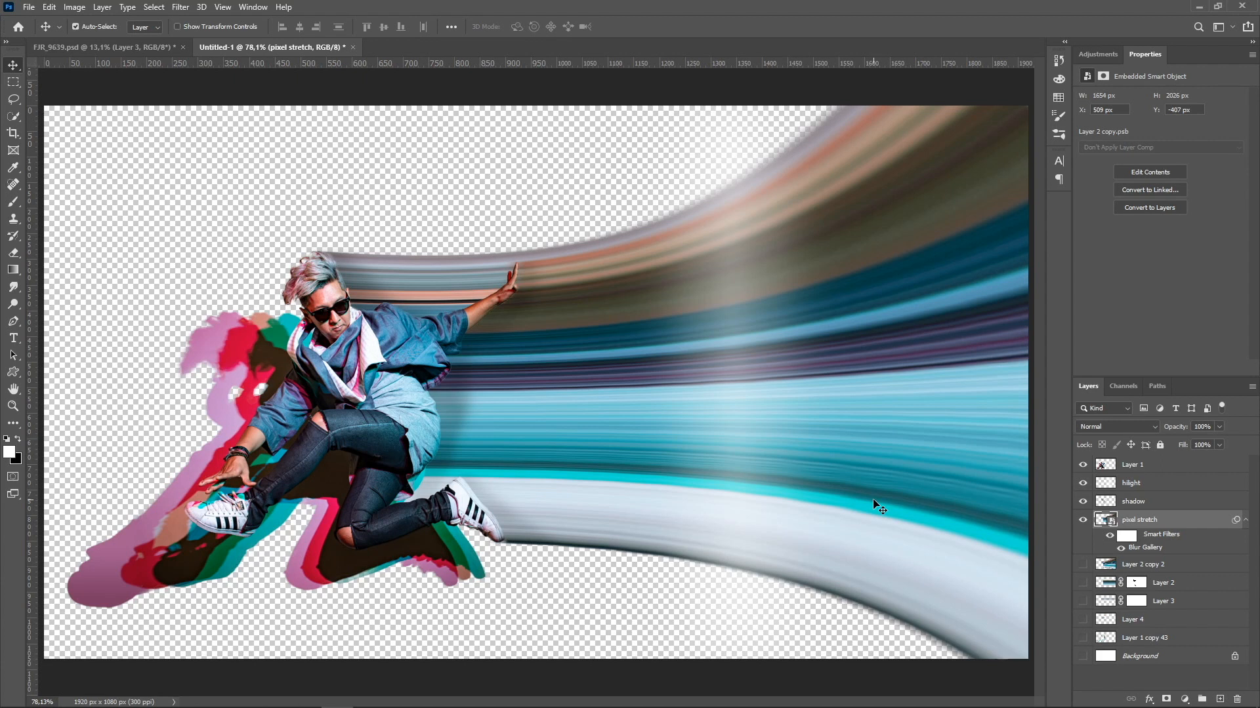
{"action": "left_click", "coordinate": [1245, 521]}
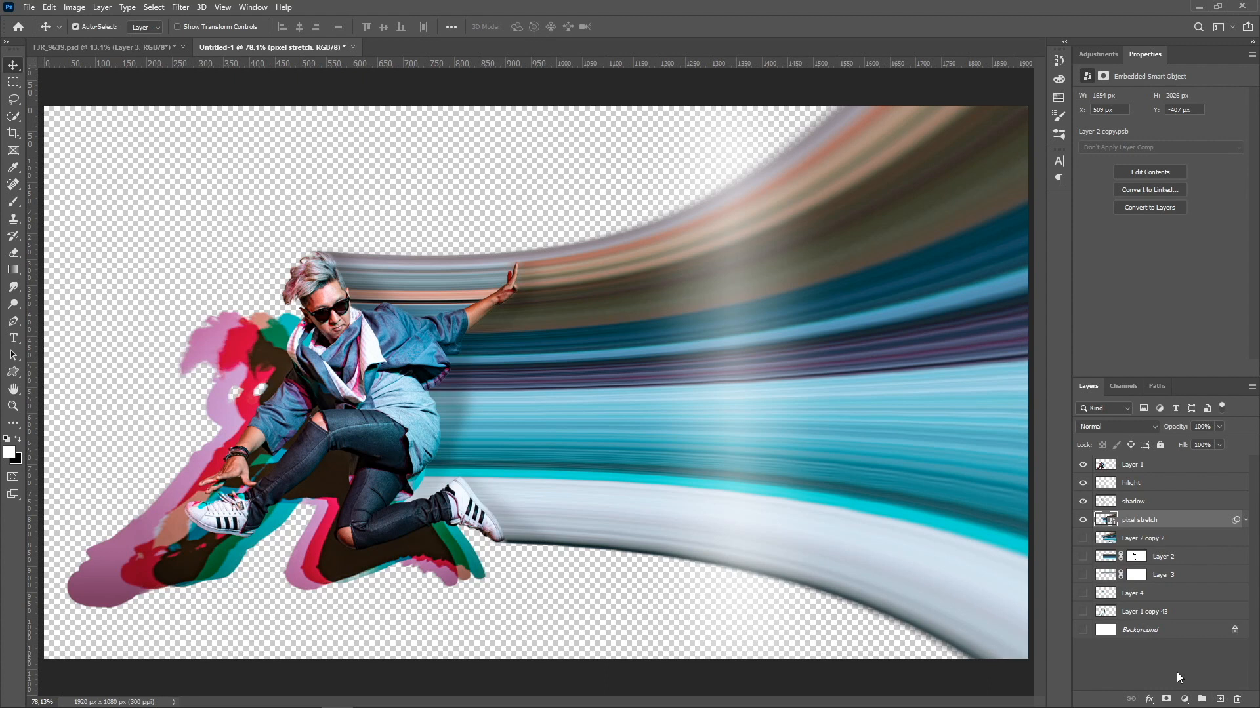
{"action": "left_click", "coordinate": [1184, 699]}
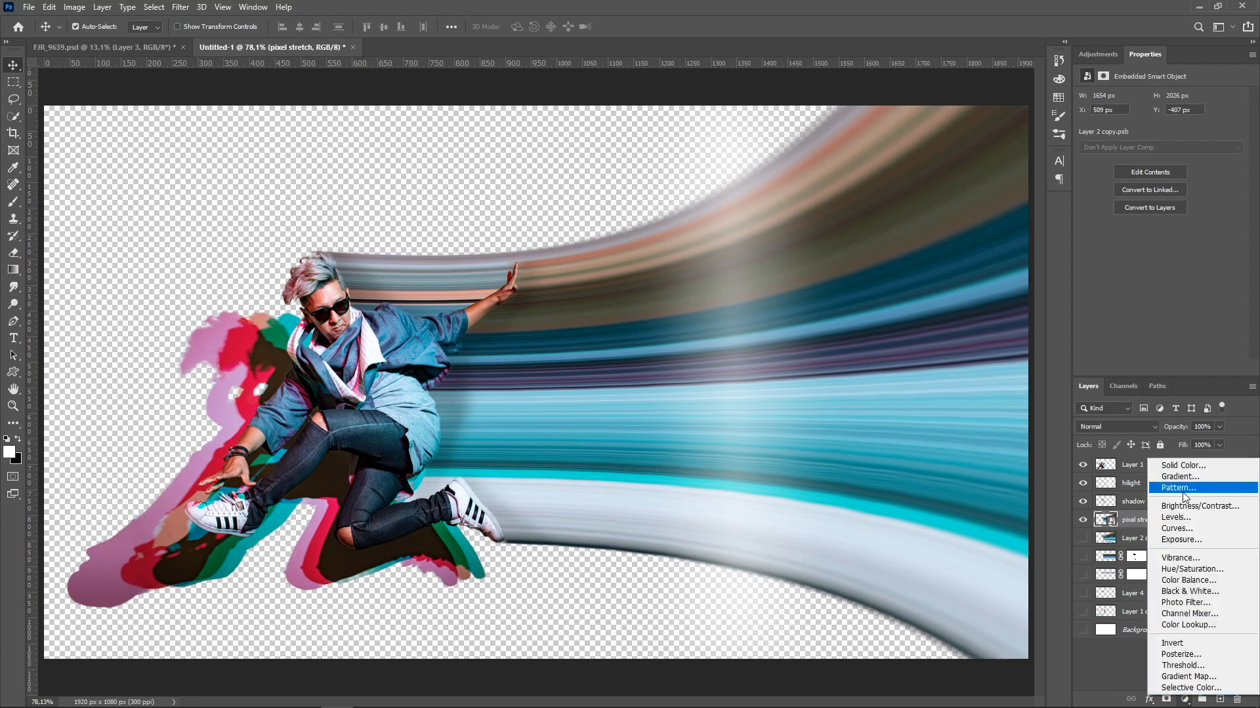
{"action": "left_click", "coordinate": [1180, 466]}
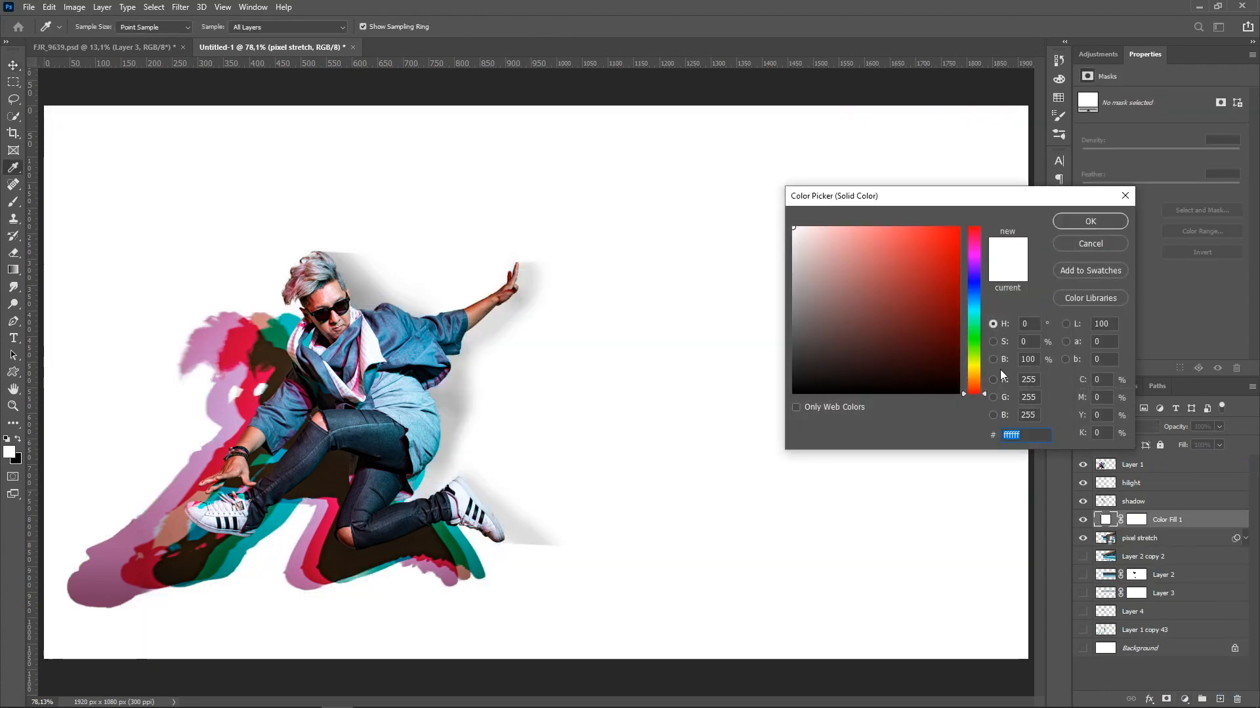
{"action": "left_click_drag", "start_coordinate": [972, 364], "coordinate": [974, 364]}
{"action": "left_click", "coordinate": [875, 234]}
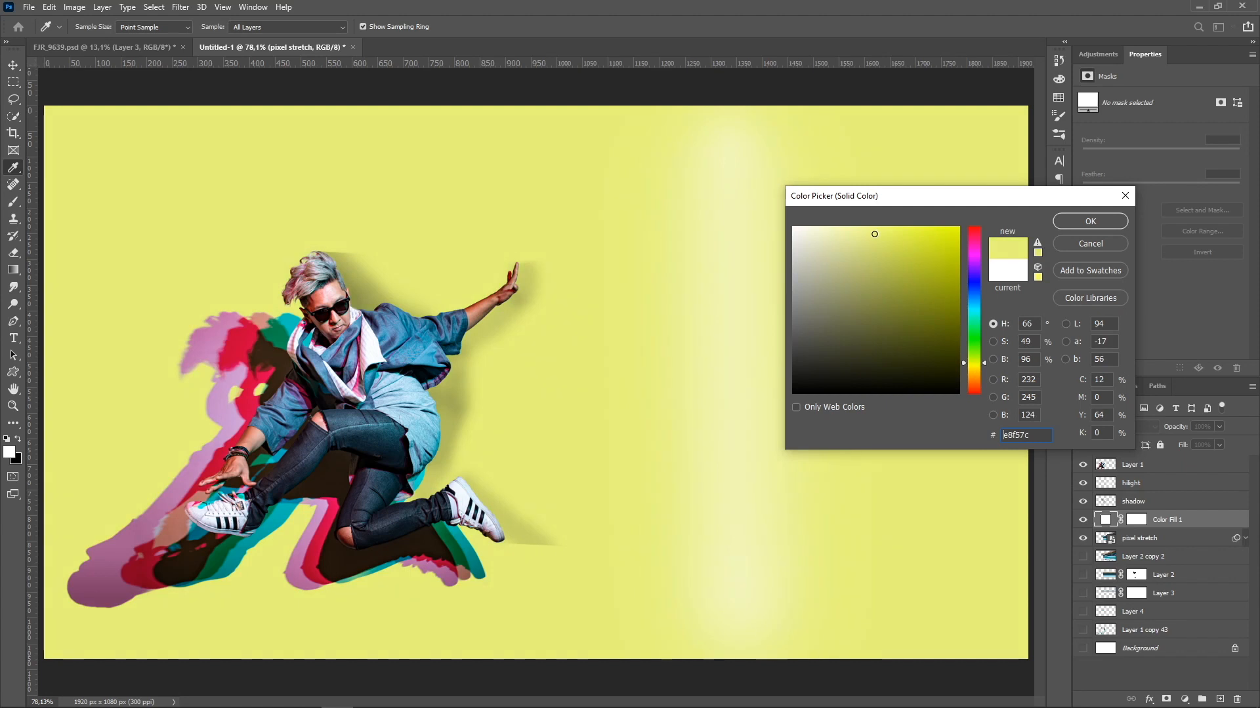
{"action": "left_click", "coordinate": [1035, 242]}
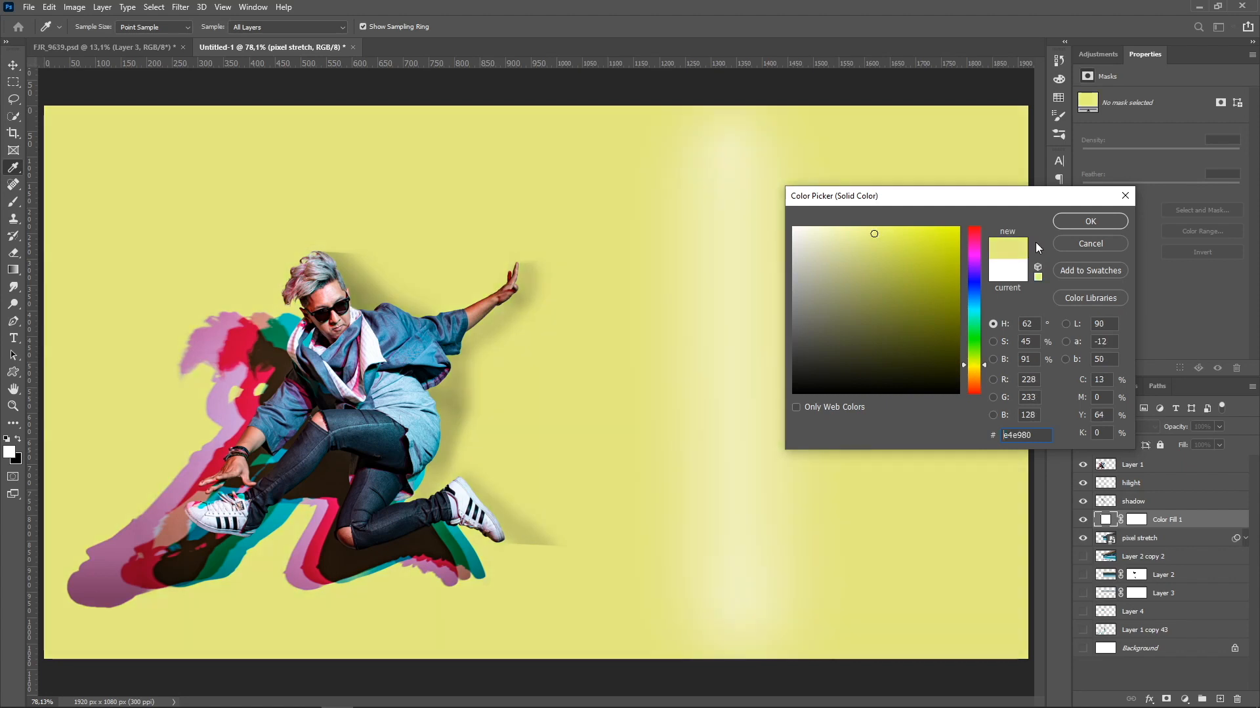
{"action": "left_click", "coordinate": [1075, 221]}
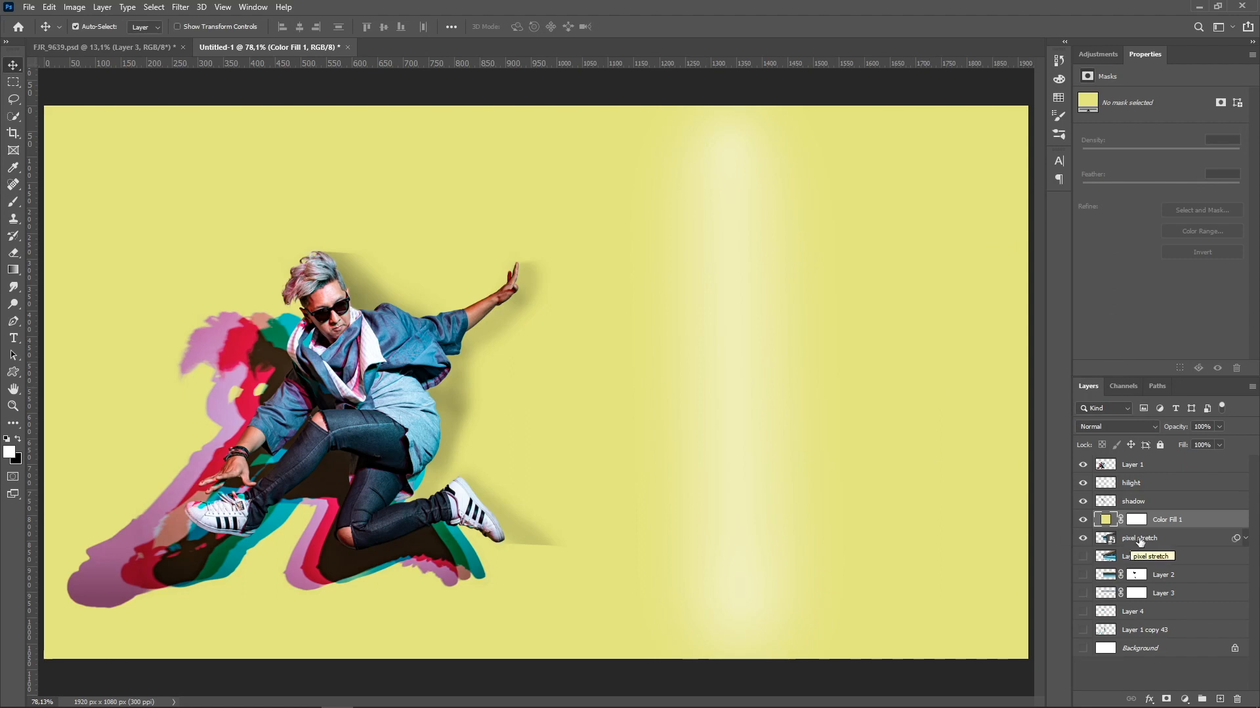
{"action": "left_click_drag", "start_coordinate": [1108, 519], "coordinate": [1106, 543]}
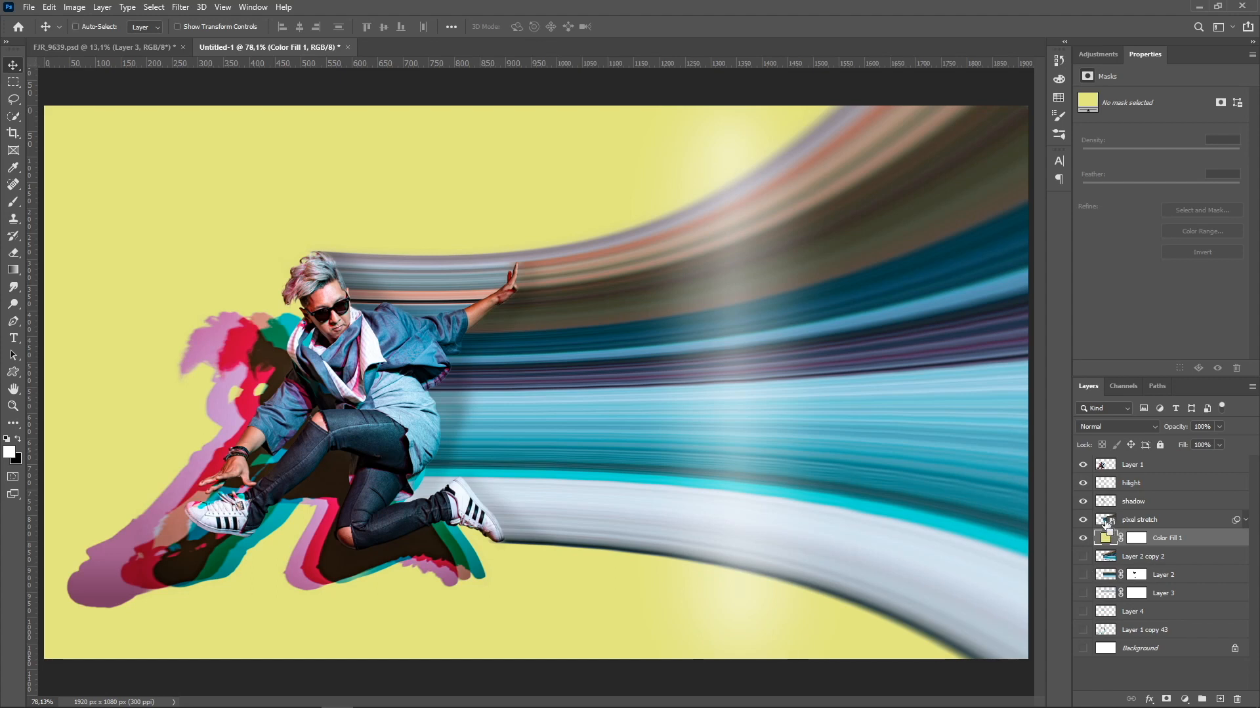
Erase the white glow on the hilight layer outside the stripes with a 301 px eraser, using the inverted pixel stretch selection, and deselect.
{"action": "left_click", "coordinate": [1106, 522], "text": "ctrl"}
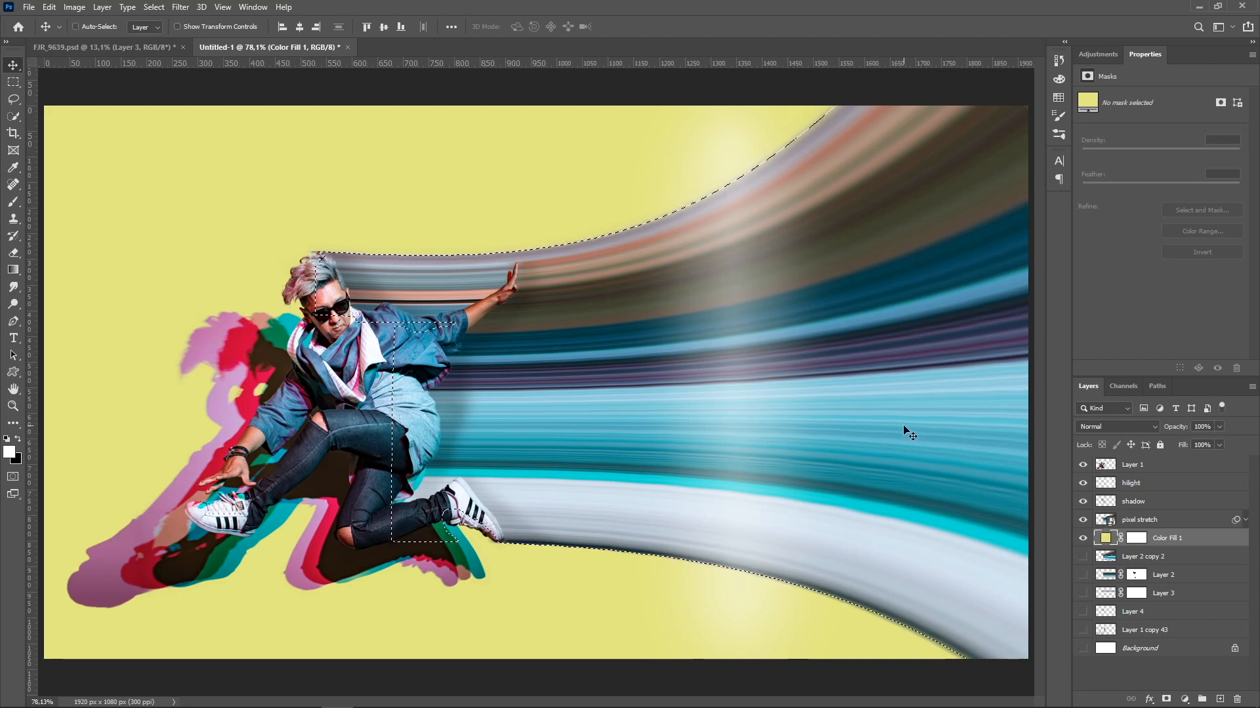
{"action": "key", "text": "ctrl+shift+i"}
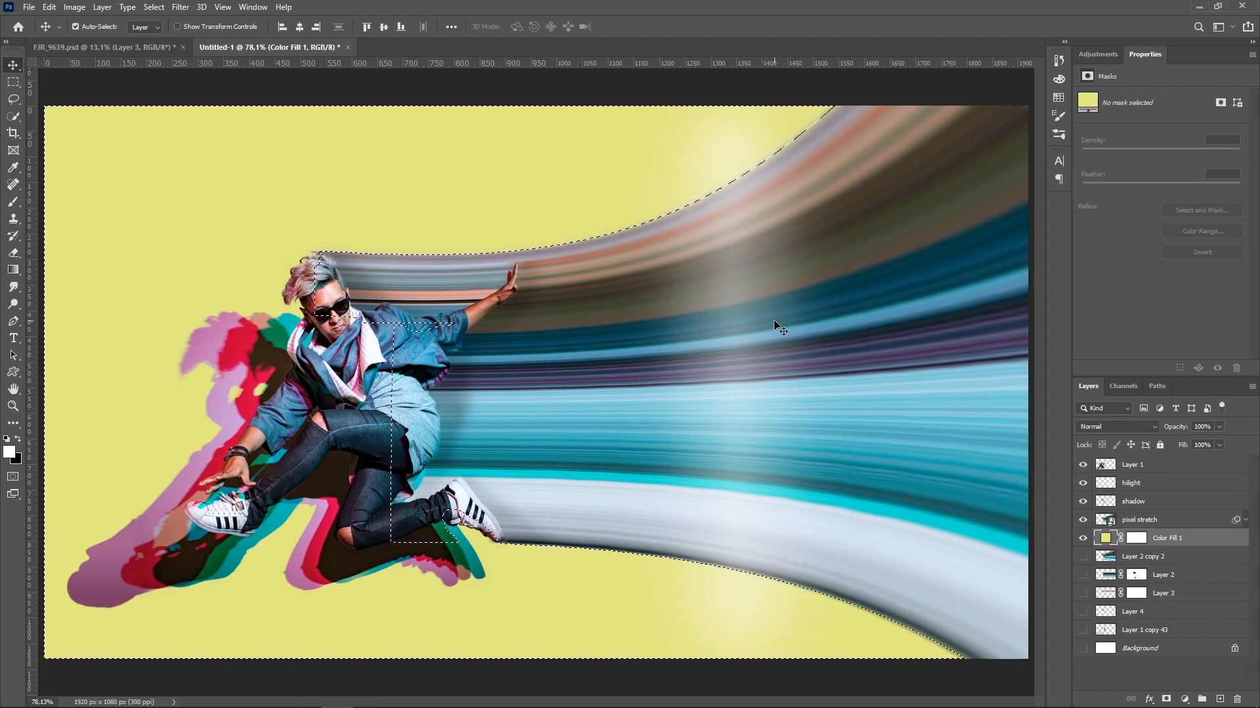
{"action": "key", "text": "e"}
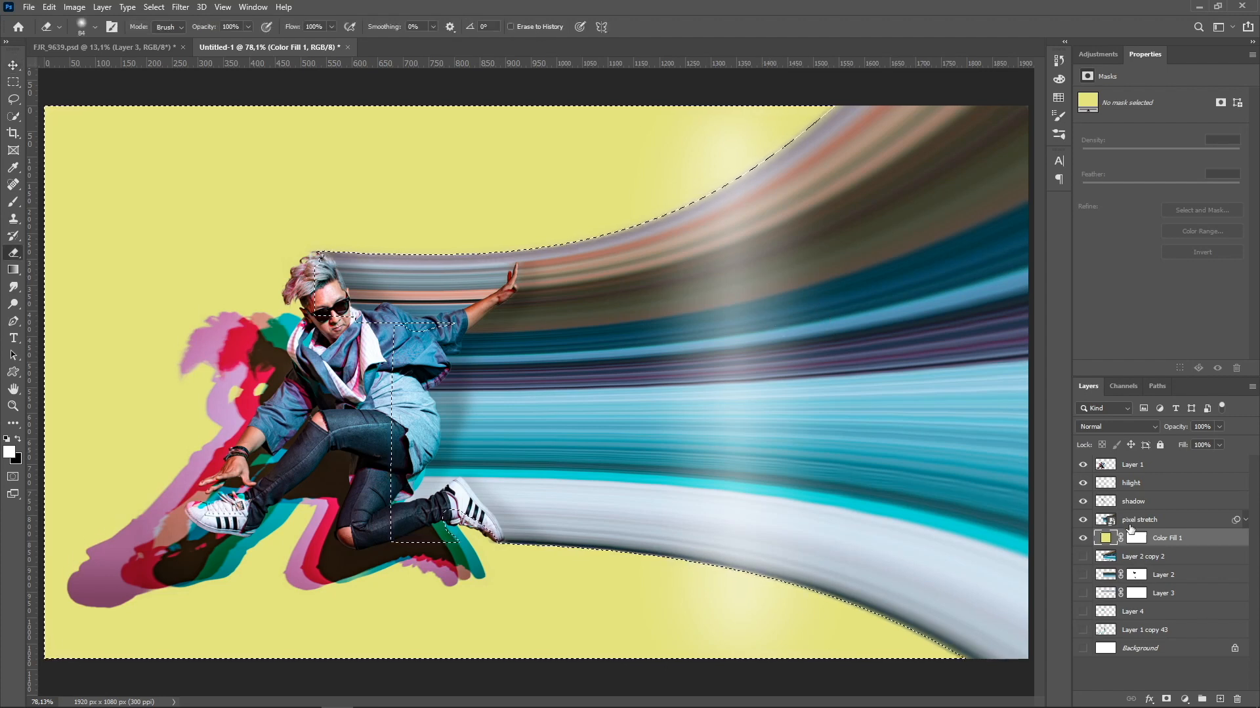
{"action": "left_click", "coordinate": [1129, 485]}
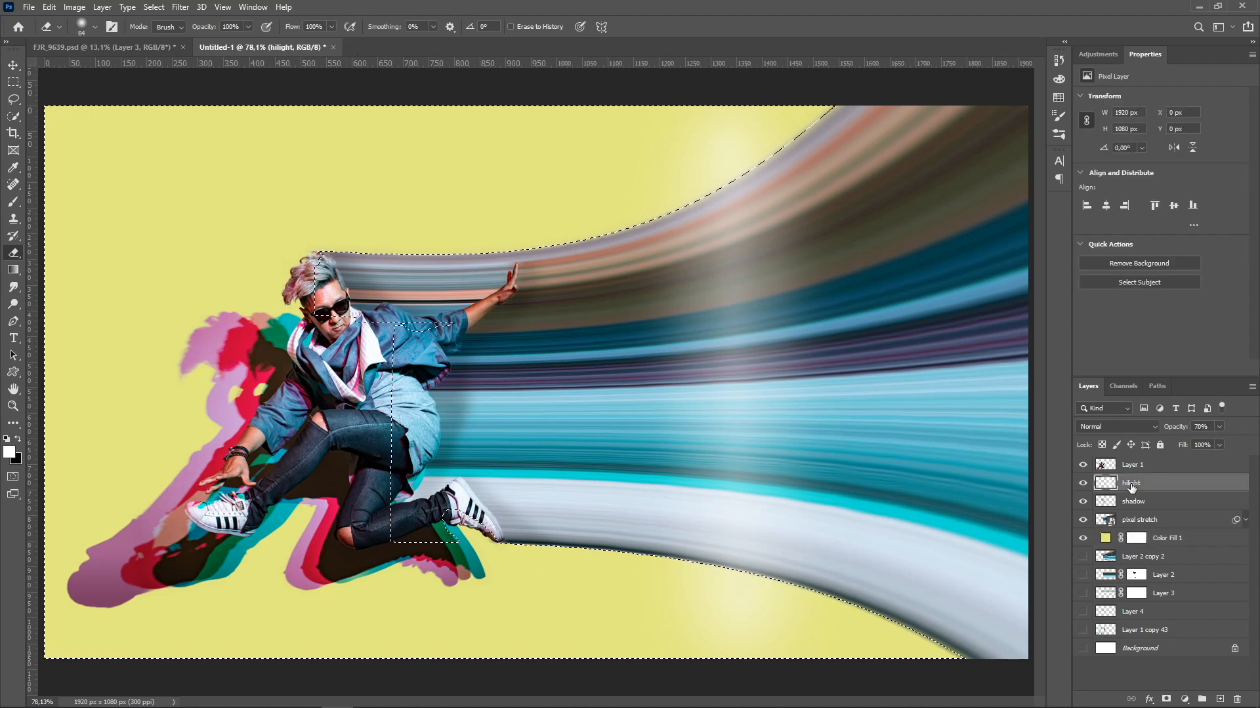
{"action": "right_click", "coordinate": [737, 221], "text": "alt"}
{"action": "mouse_move", "coordinate": [773, 210]}
{"action": "left_mouse_down"}
{"action": "mouse_move", "coordinate": [753, 158]}
{"action": "mouse_move", "coordinate": [709, 157]}
{"action": "mouse_move", "coordinate": [782, 146]}
{"action": "mouse_move", "coordinate": [739, 165]}
{"action": "left_mouse_up"}
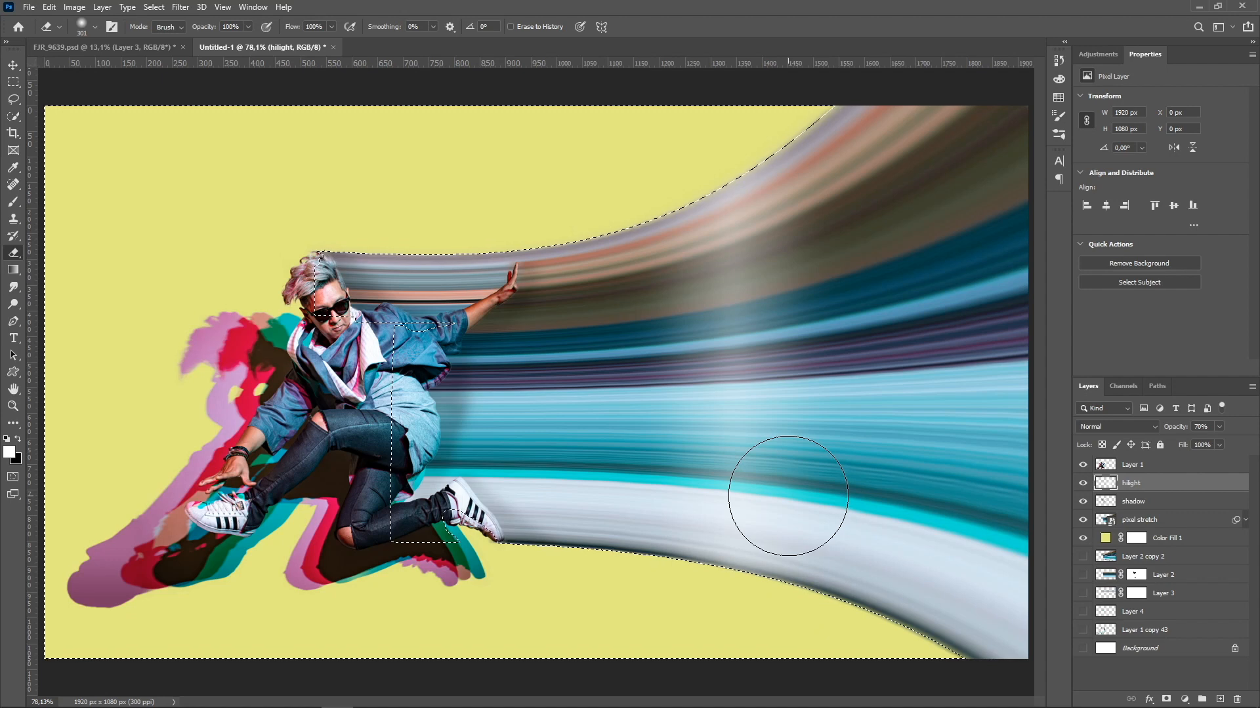
{"action": "key", "text": "v"}
{"action": "key", "text": "ctrl+d"}
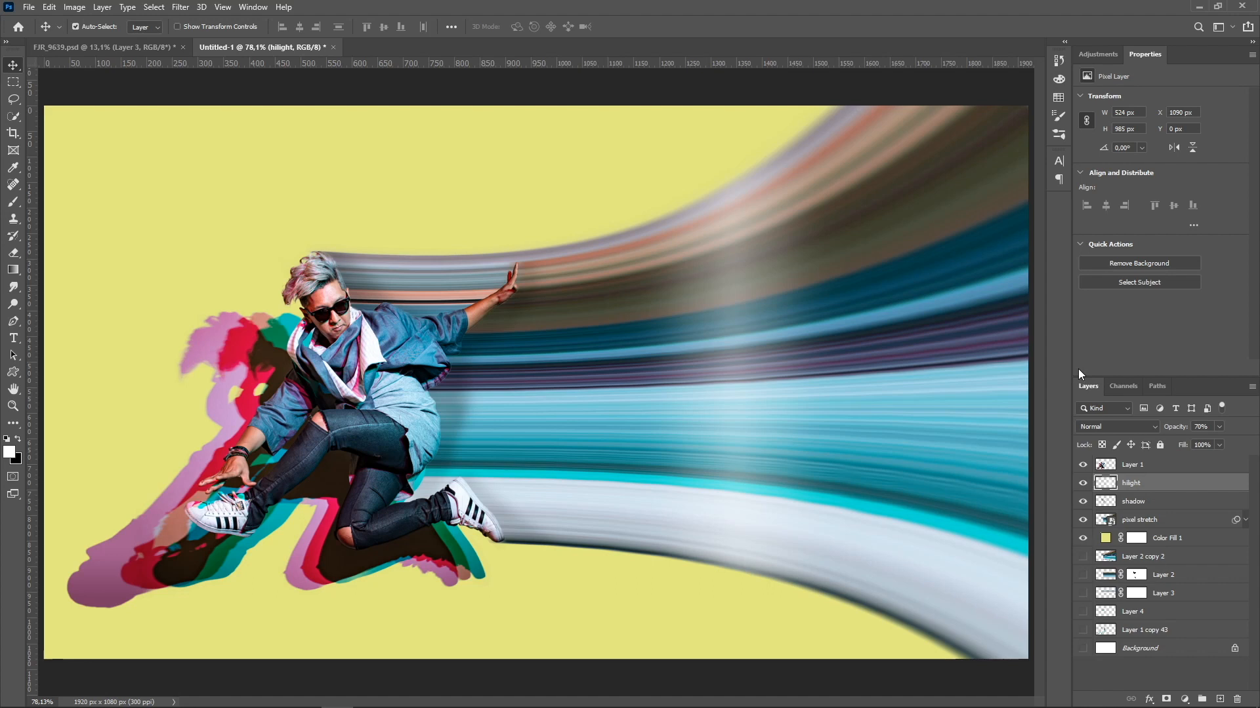
View the whole composition in full screen mode with the rulers hidden, fitted to the screen.
{"action": "key", "text": "f"}
{"action": "key", "text": "f"}
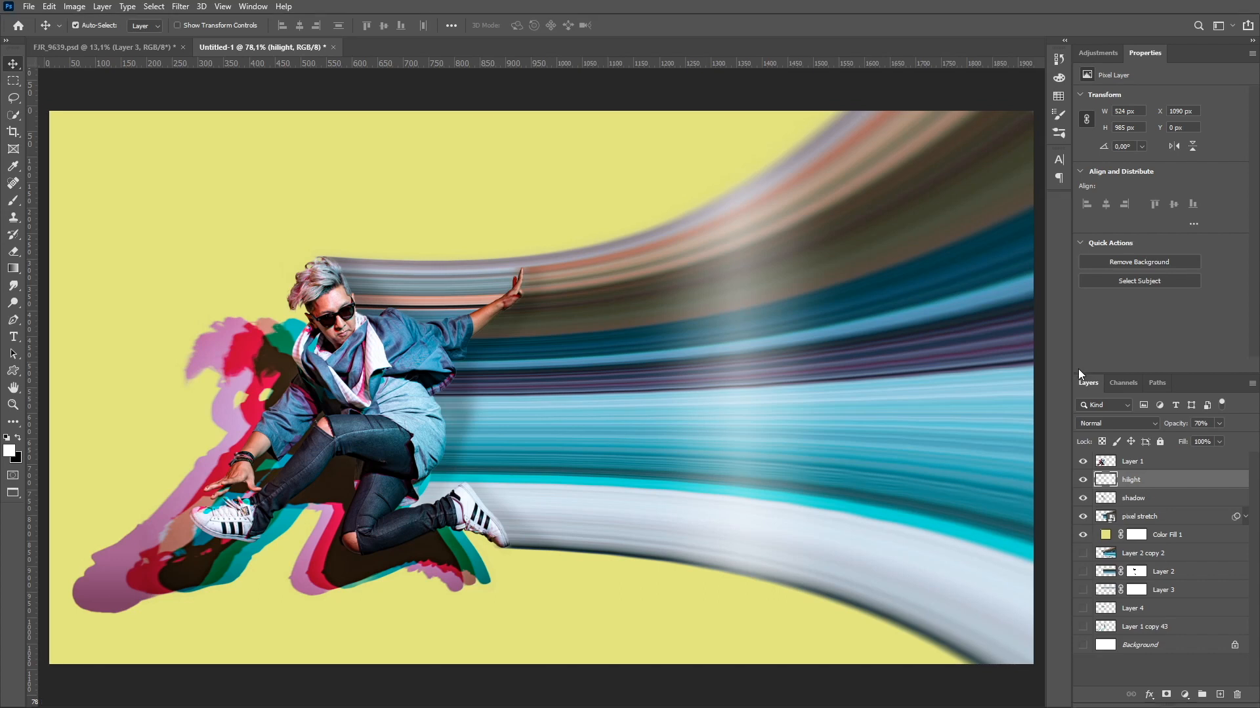
{"action": "key", "text": "ctrl+plus"}
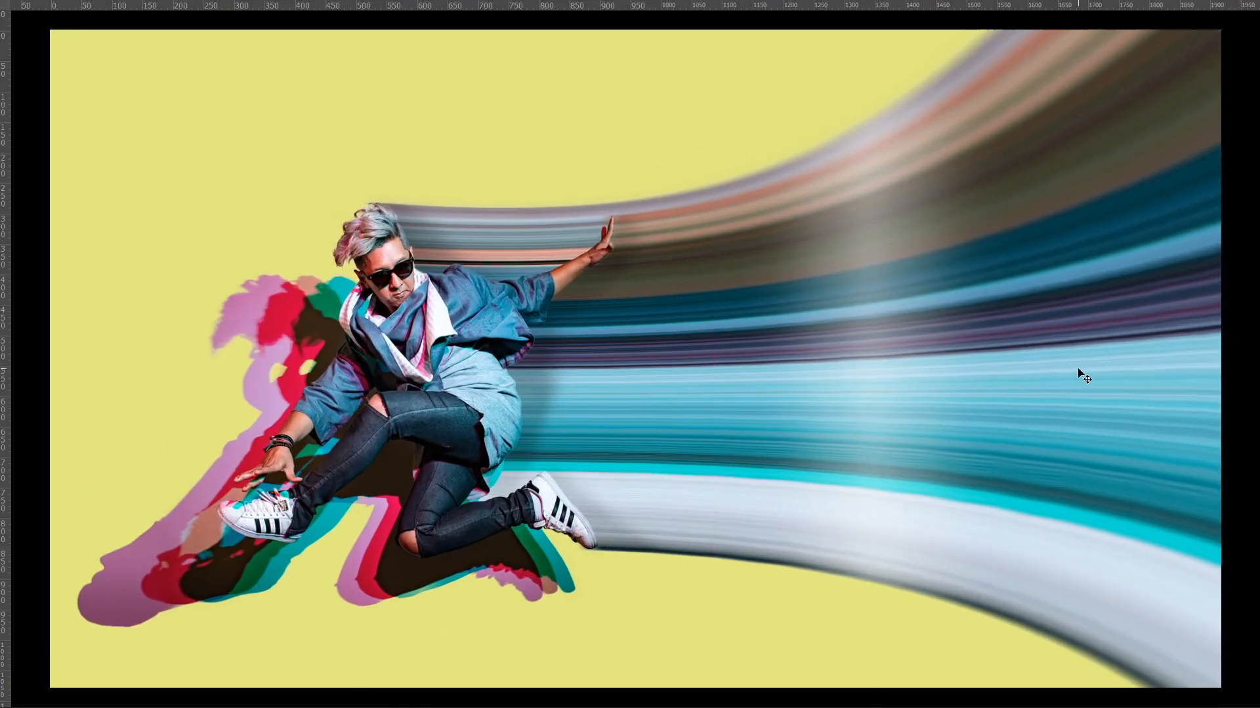
{"action": "key", "text": "ctrl+r"}
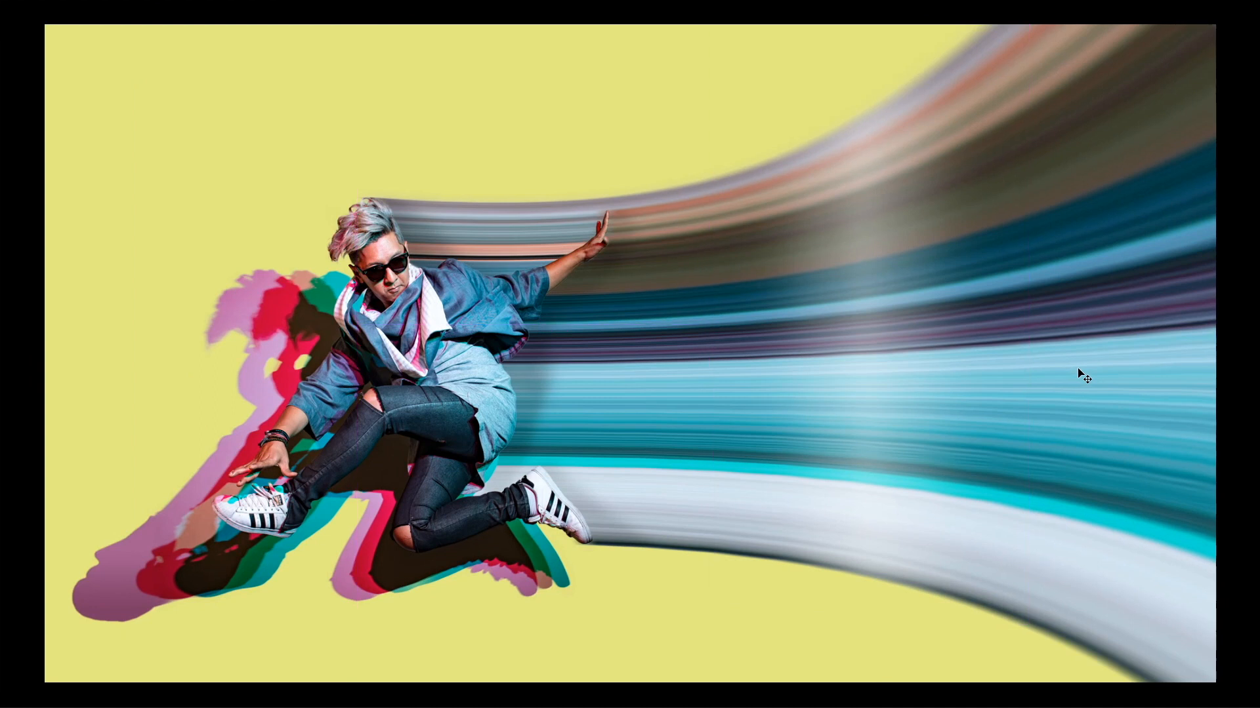
{"action": "key", "text": "ctrl+0"}
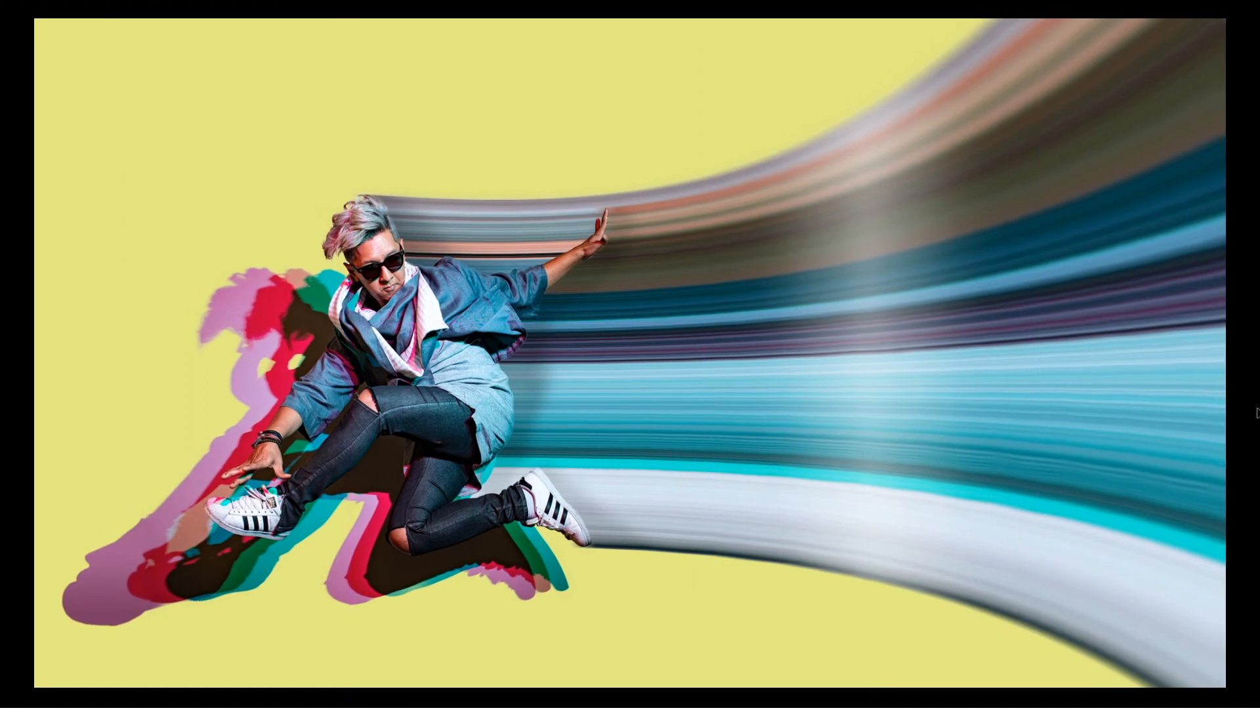